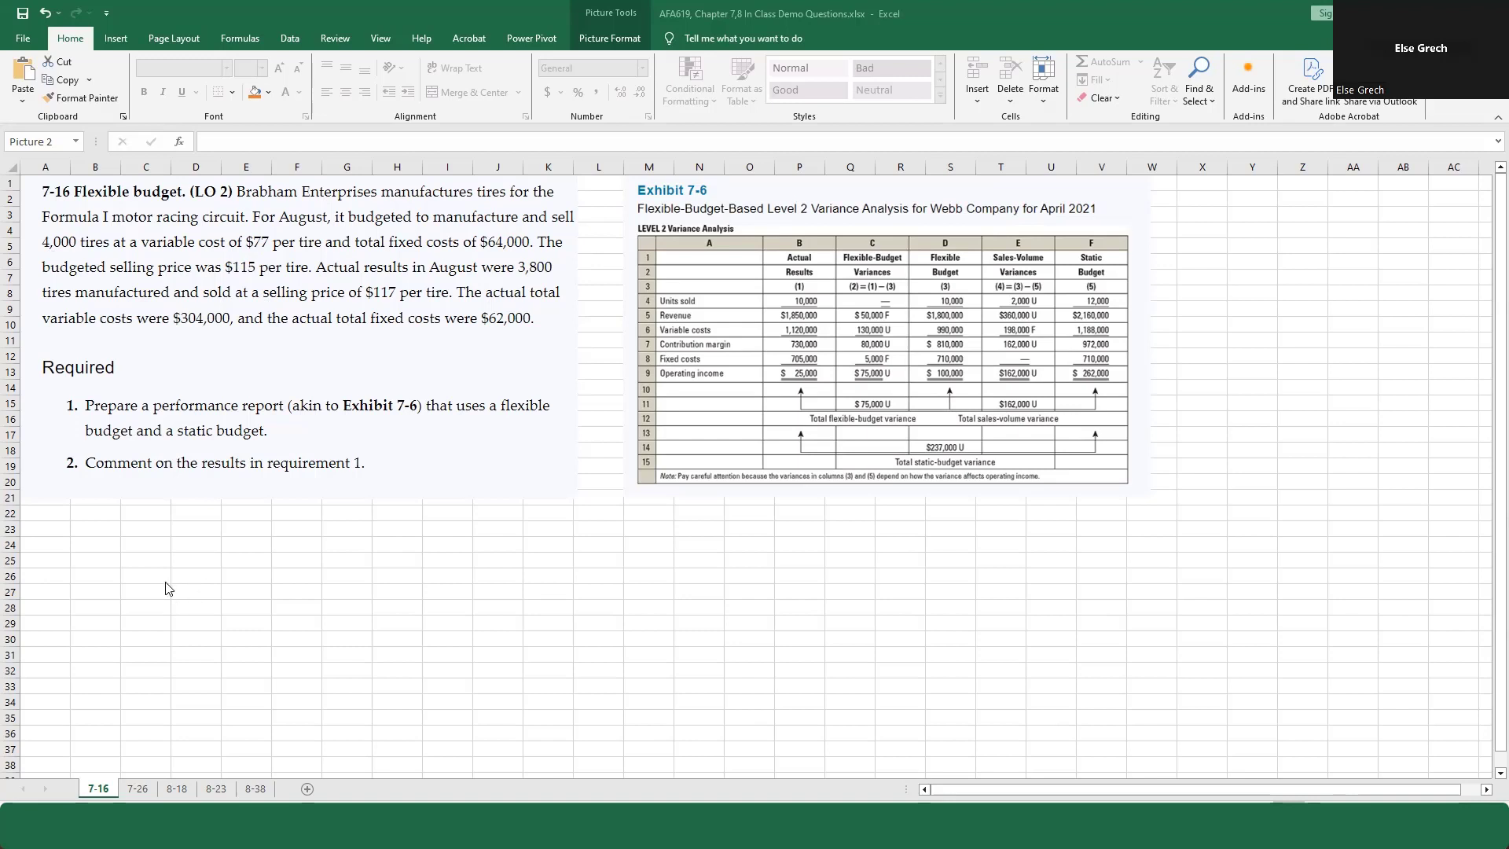
Step: Enter the row labels "Revenue" in C25 and "Units" in C24 below the exercise text
{"action": "left_click", "coordinate": [156, 564]}
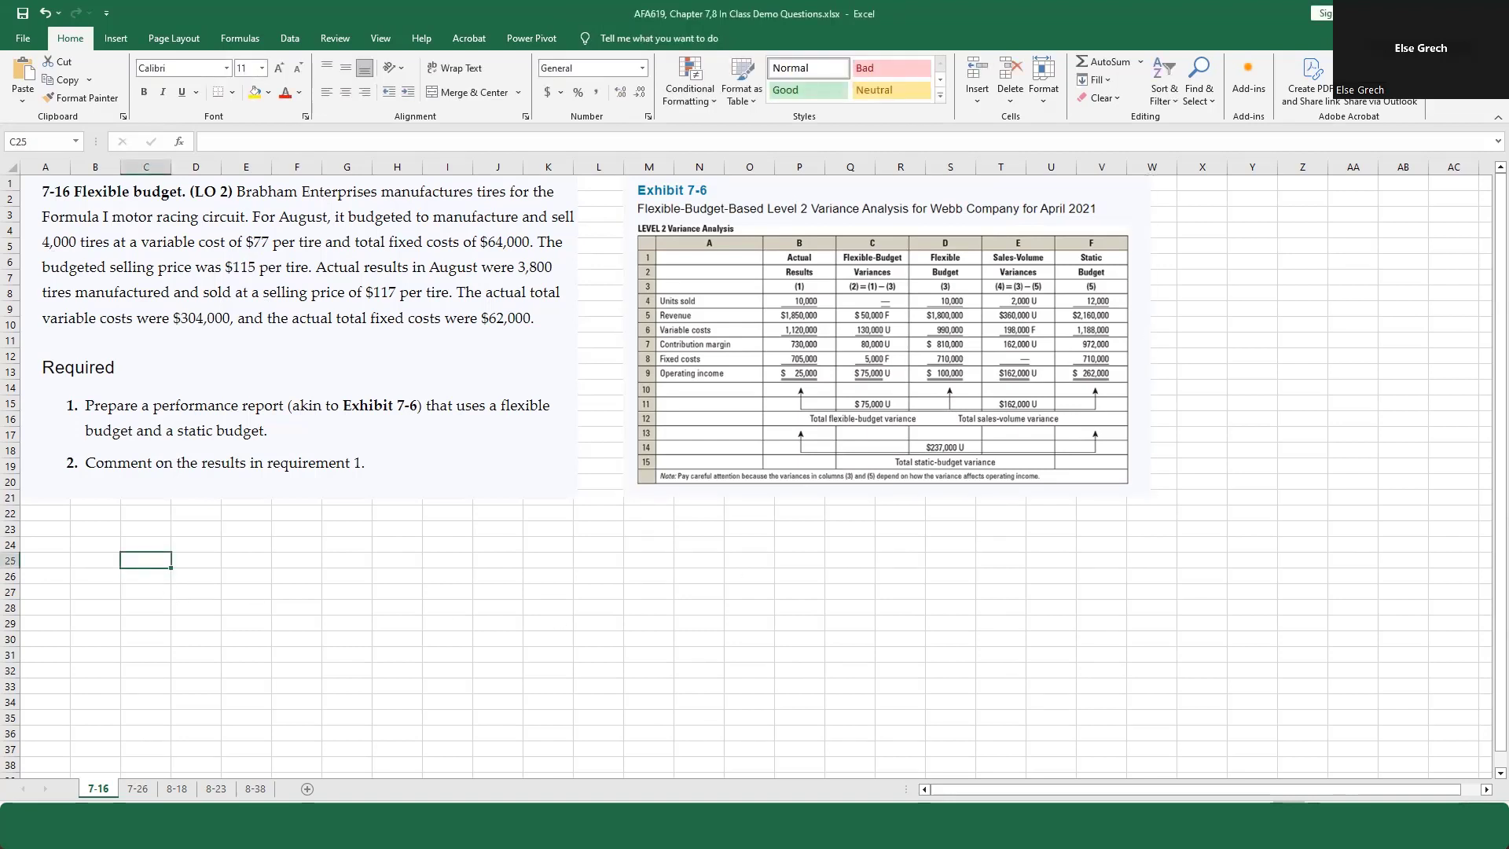
{"action": "type", "text": "Revenue"}
{"action": "key", "text": "Up"}
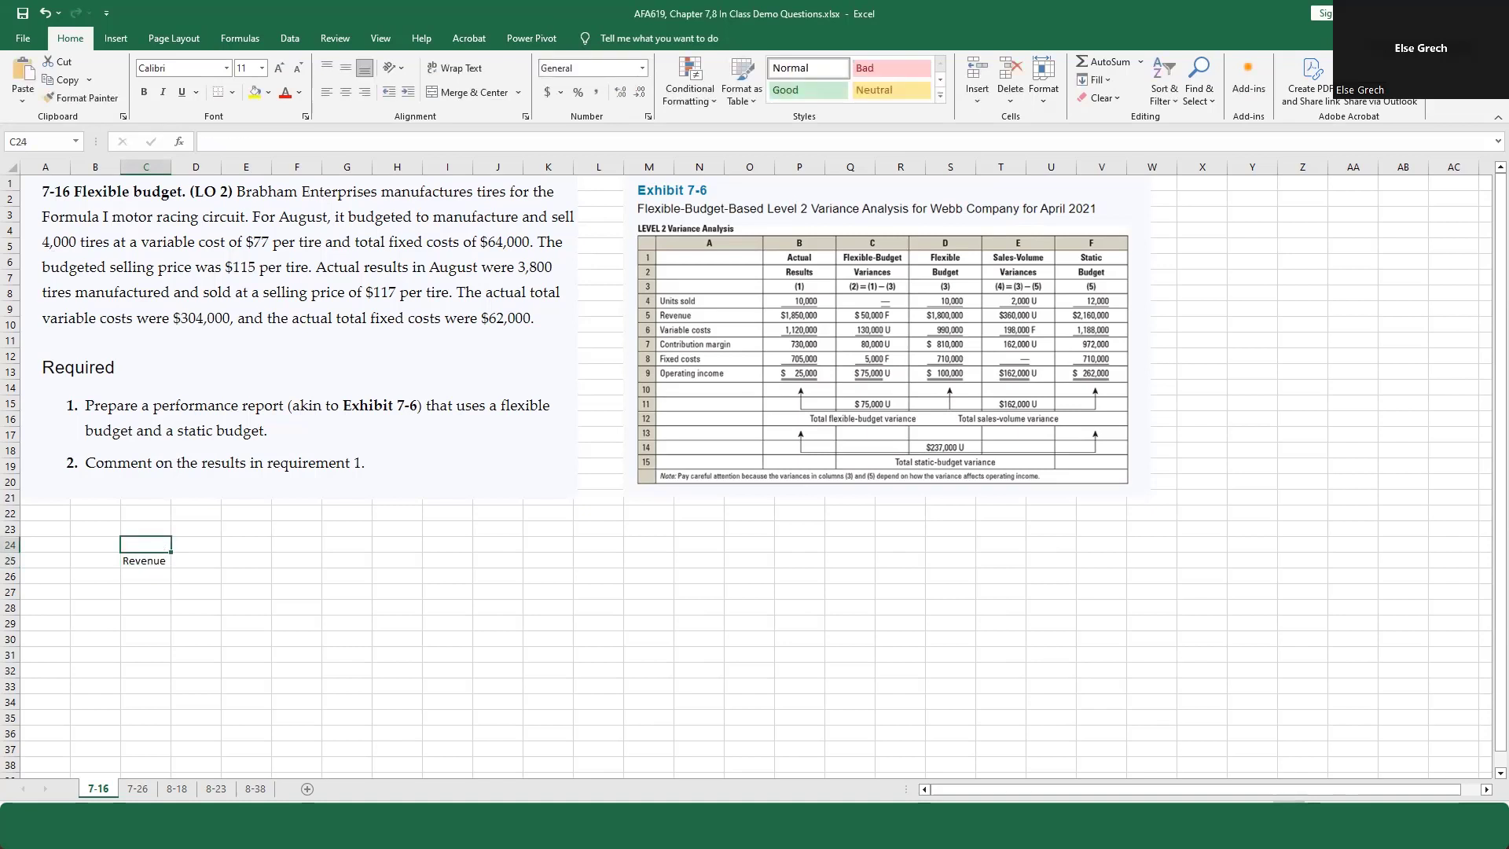
{"action": "type", "text": "Units"}
{"action": "key", "text": "Tab"}
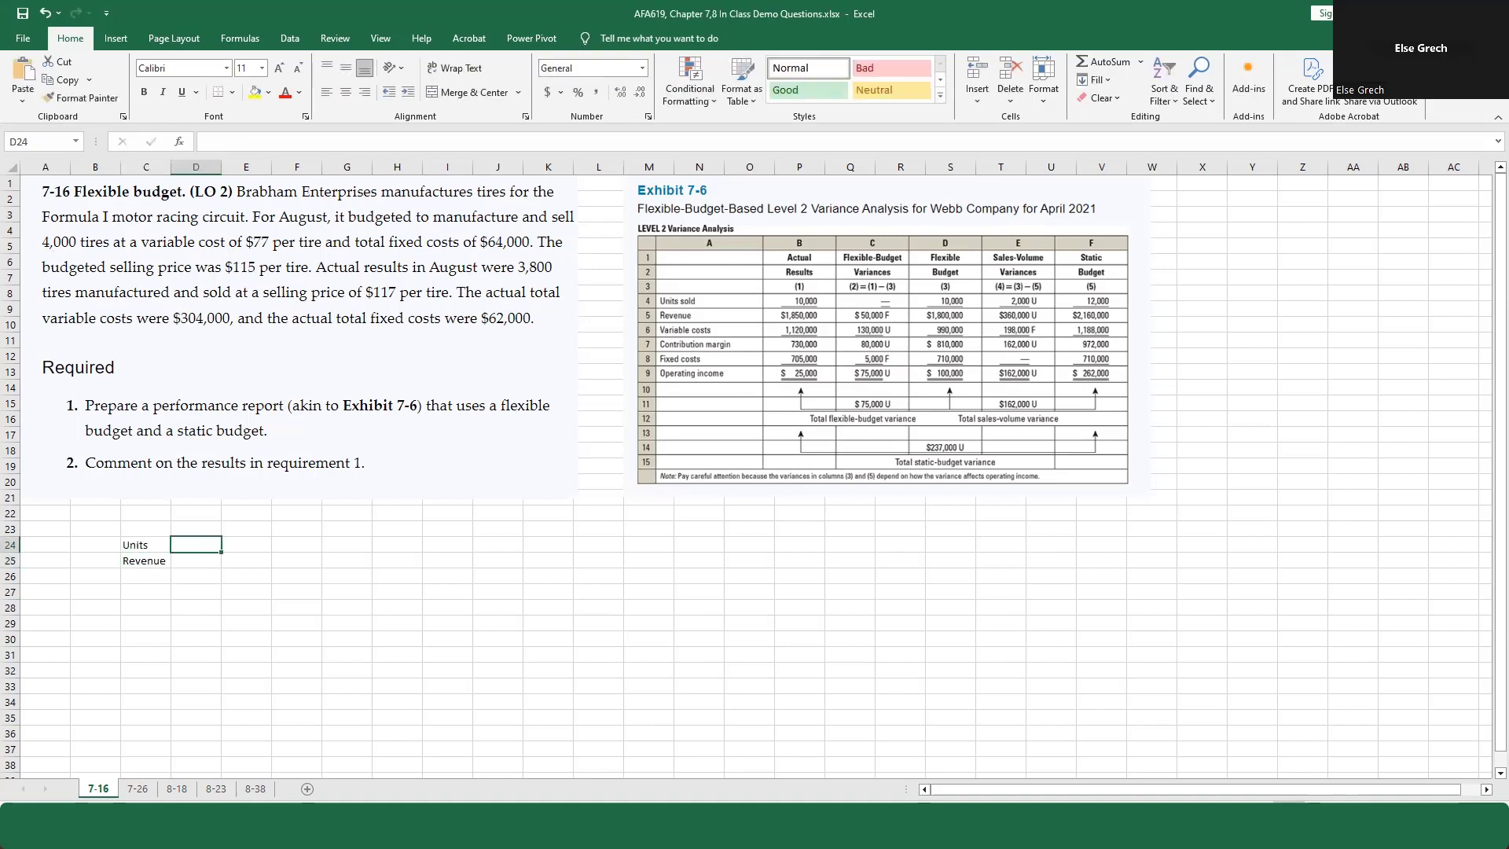
Step: Enter 4,000 units in D24 and head that column "Budgeted" in D23
{"action": "type", "text": "4,000"}
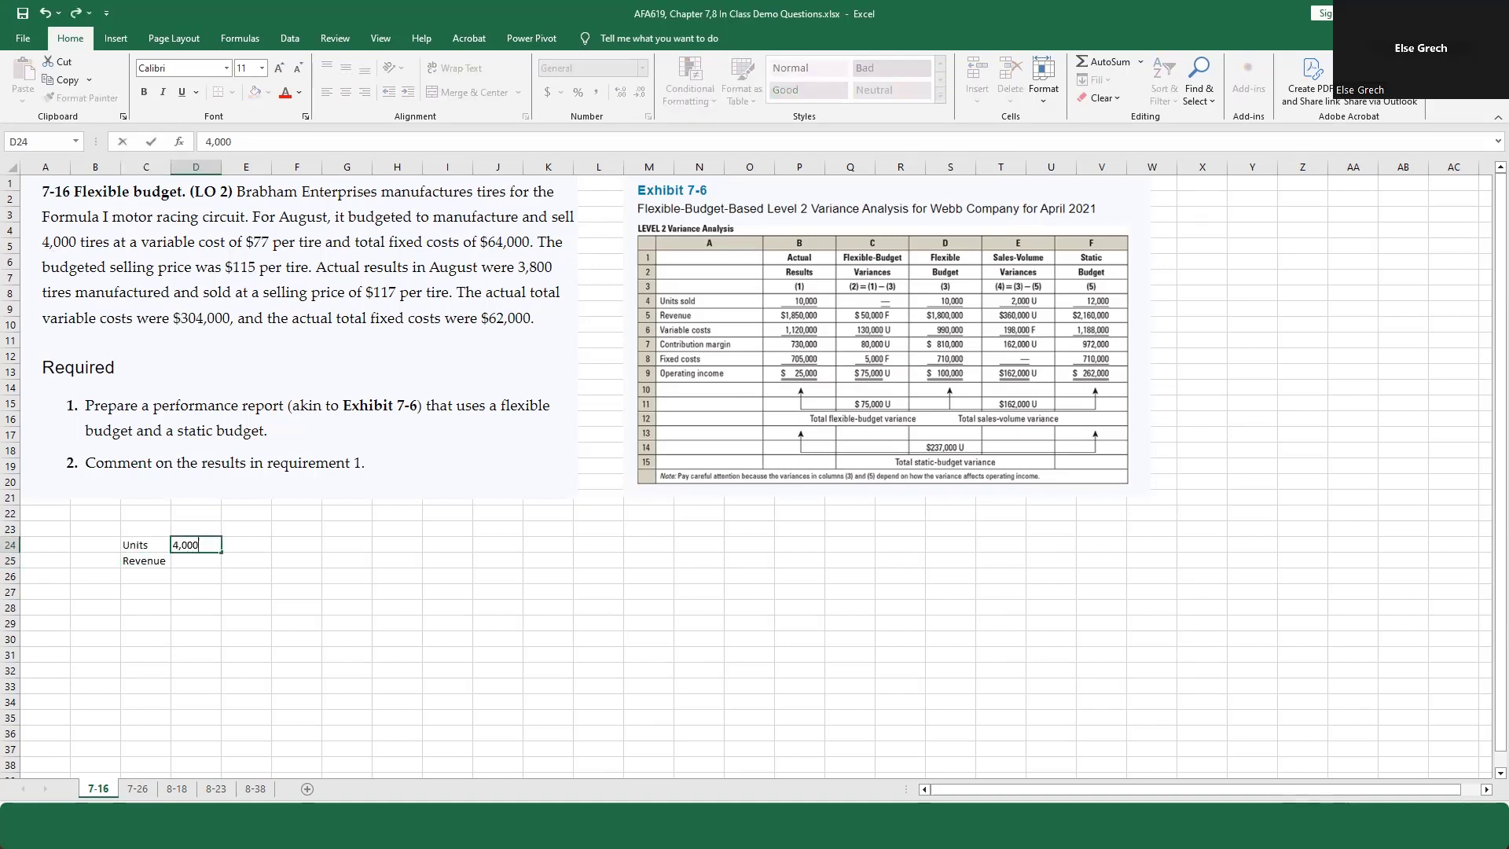
{"action": "key", "text": "Up"}
{"action": "type", "text": "Bud"}
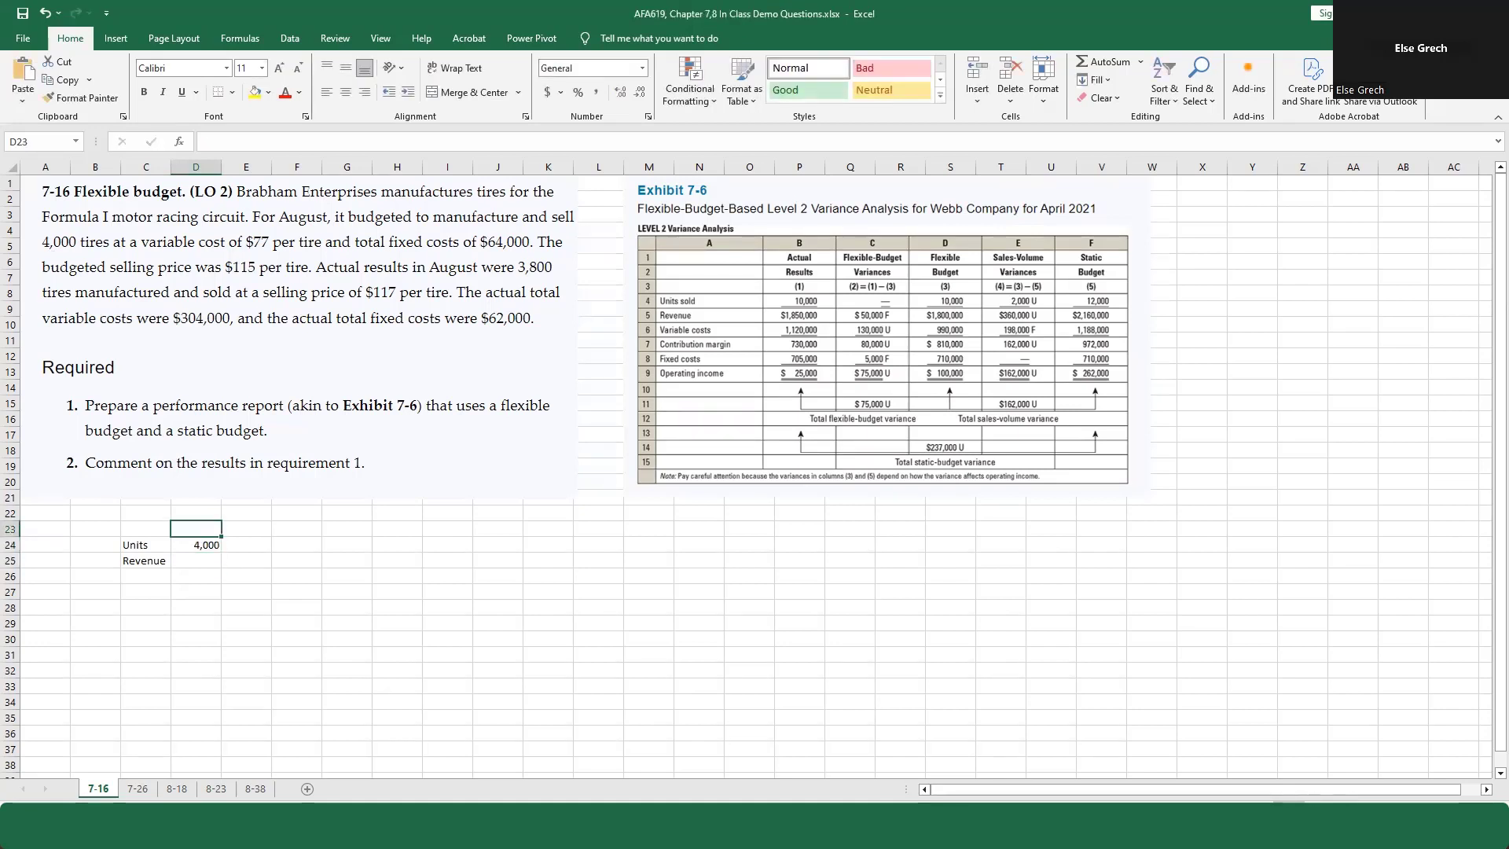
{"action": "type", "text": "geted"}
{"action": "key", "text": "Return"}
{"action": "key", "text": "Return"}
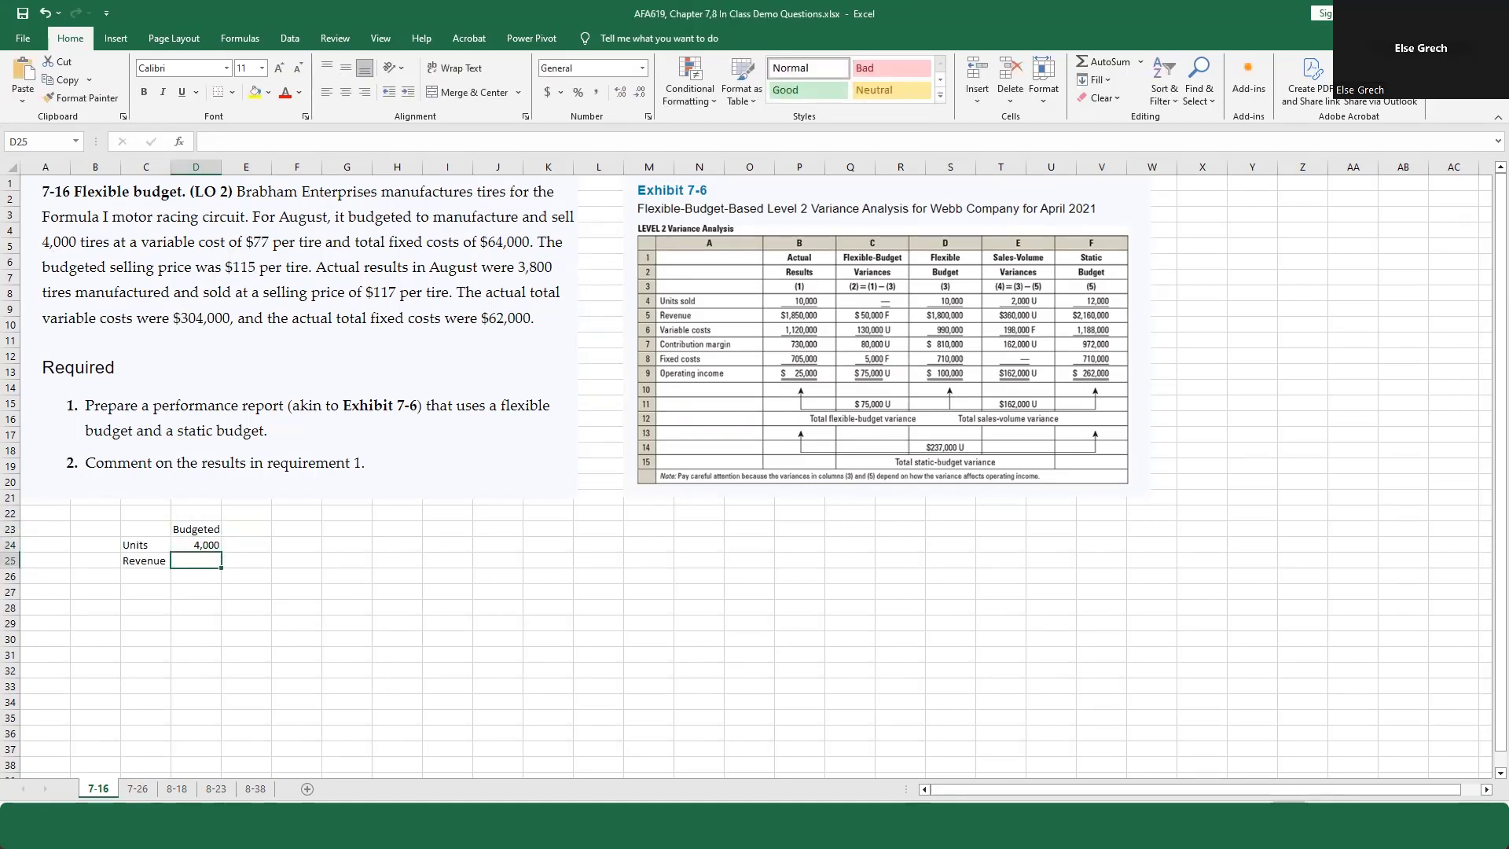
Step: Add a "VC - M" row label in C26 with a budgeted value of 77 in D26
{"action": "left_click", "coordinate": [146, 576]}
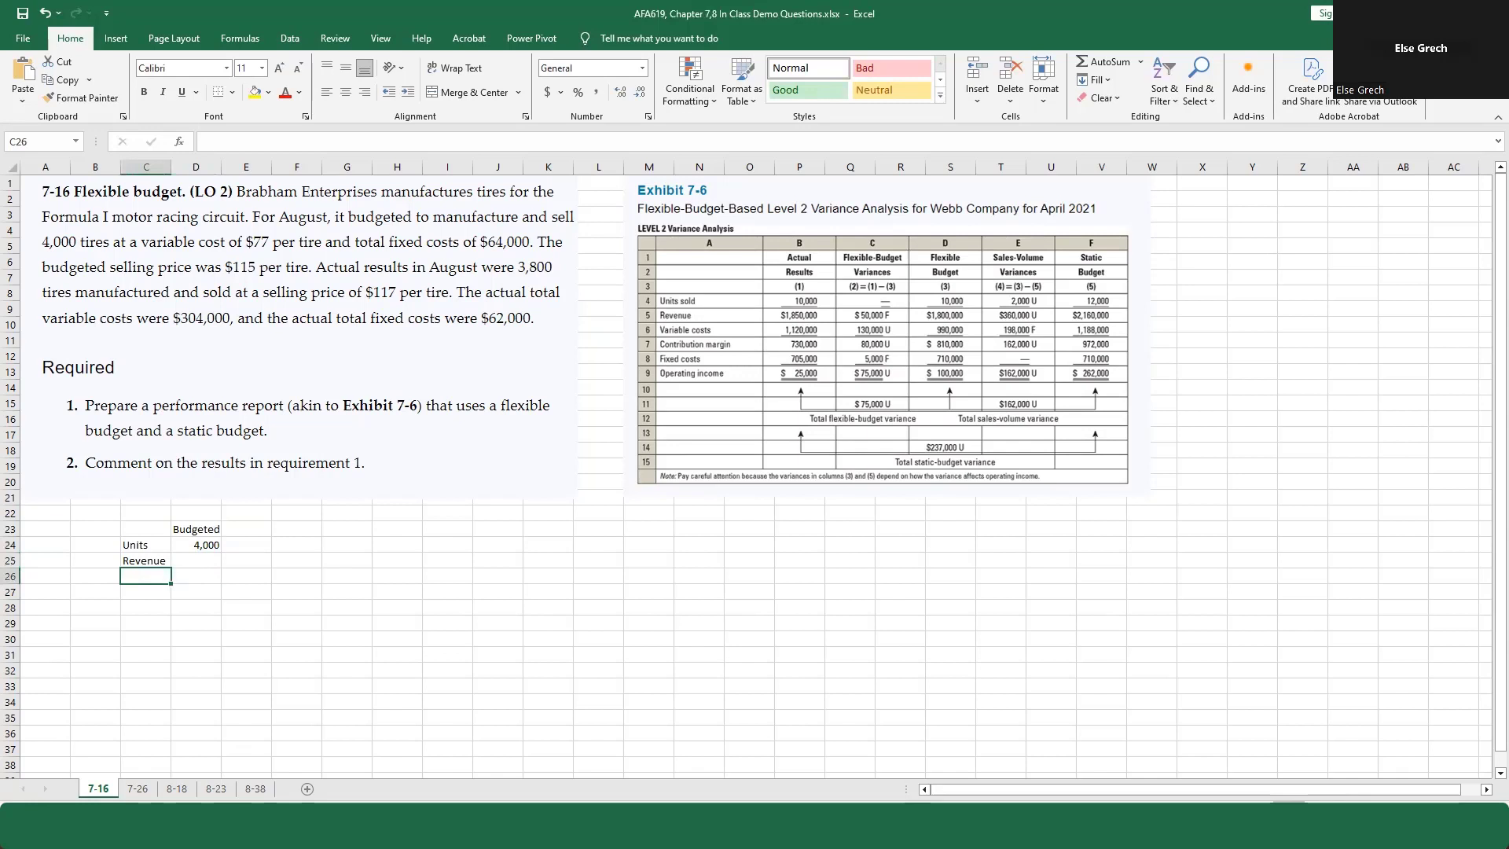
{"action": "type", "text": "VC"}
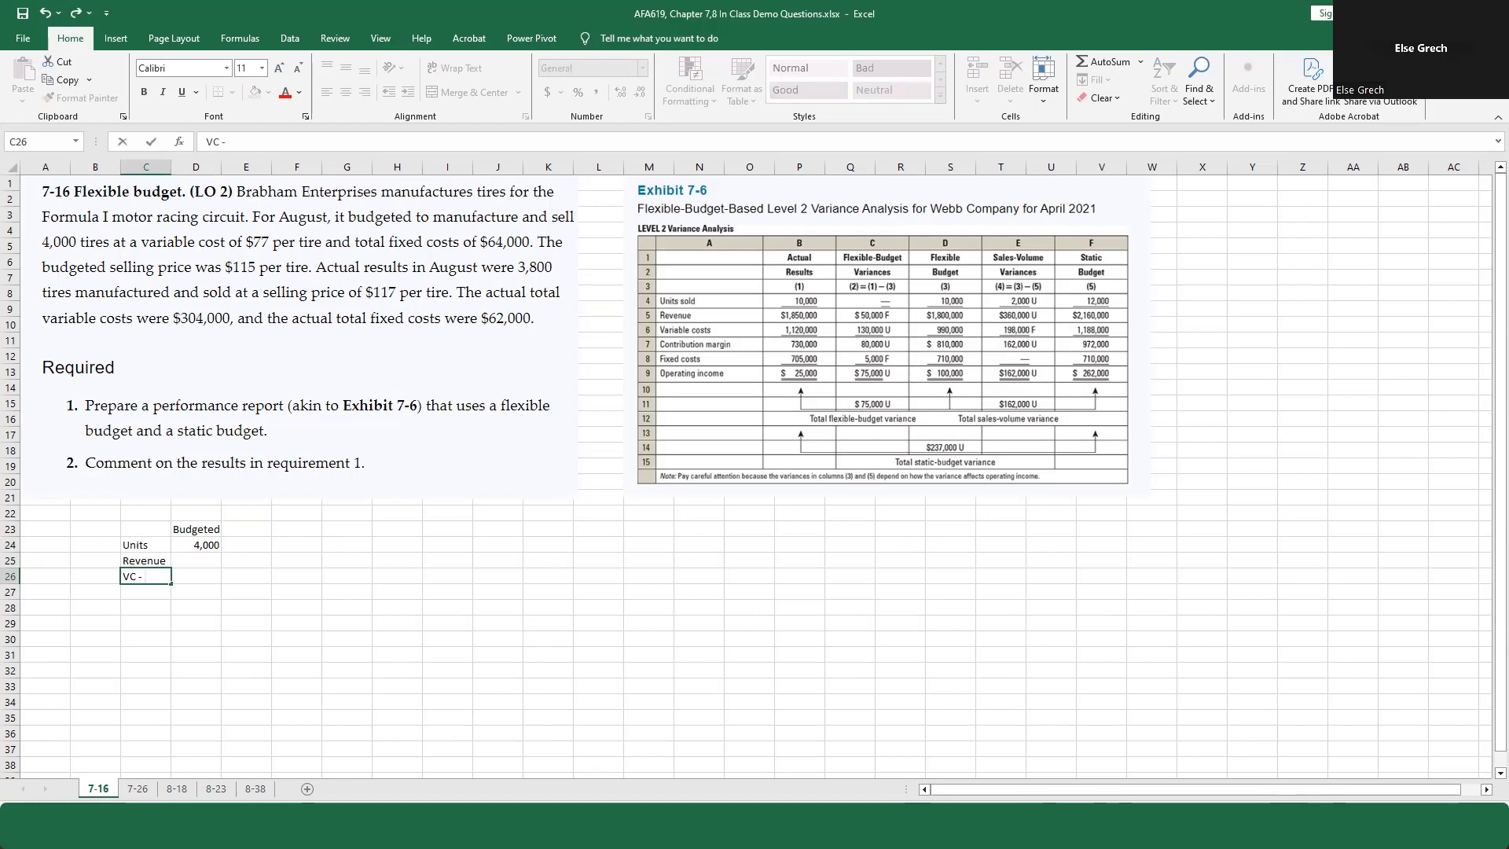
{"action": "type", "text": " - M"}
{"action": "key", "text": "Tab"}
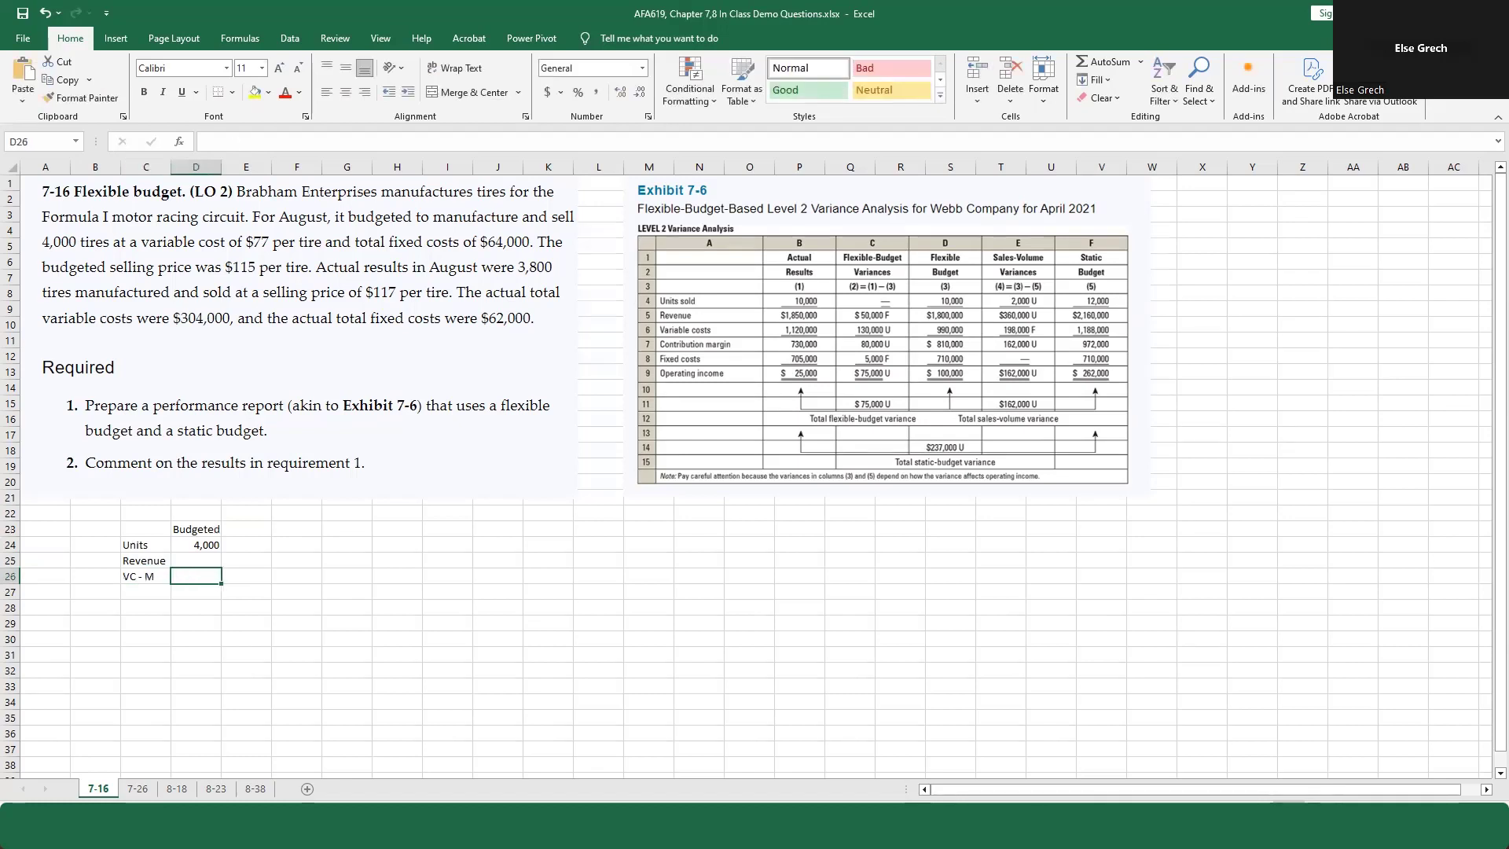
{"action": "type", "text": "77"}
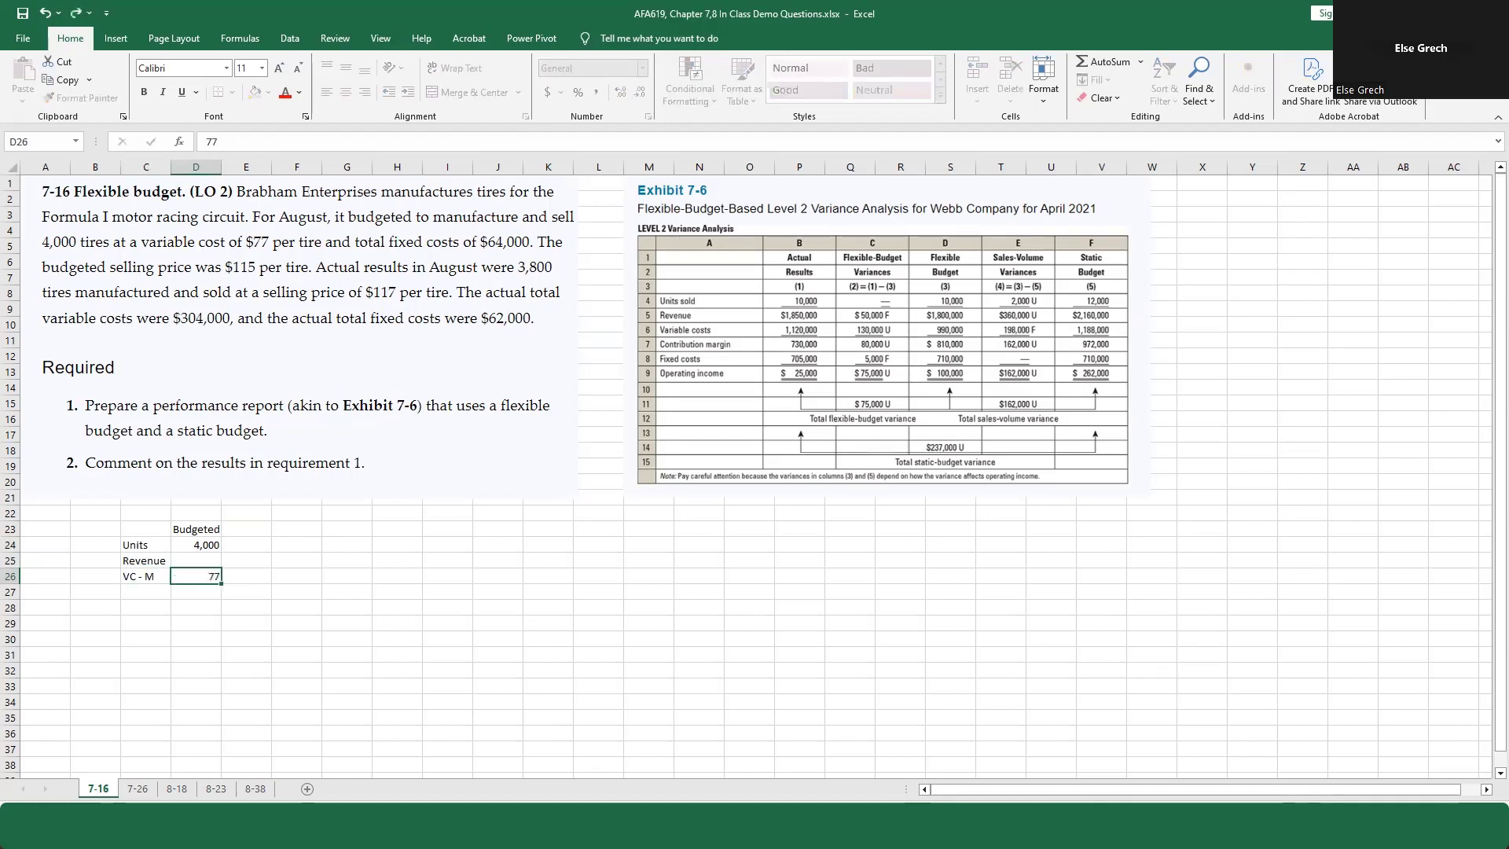
{"action": "key", "text": "Return"}
Step: Add an "FC" row label in C29 with budgeted fixed costs of 64,000 in D29
{"action": "key", "text": "Left"}
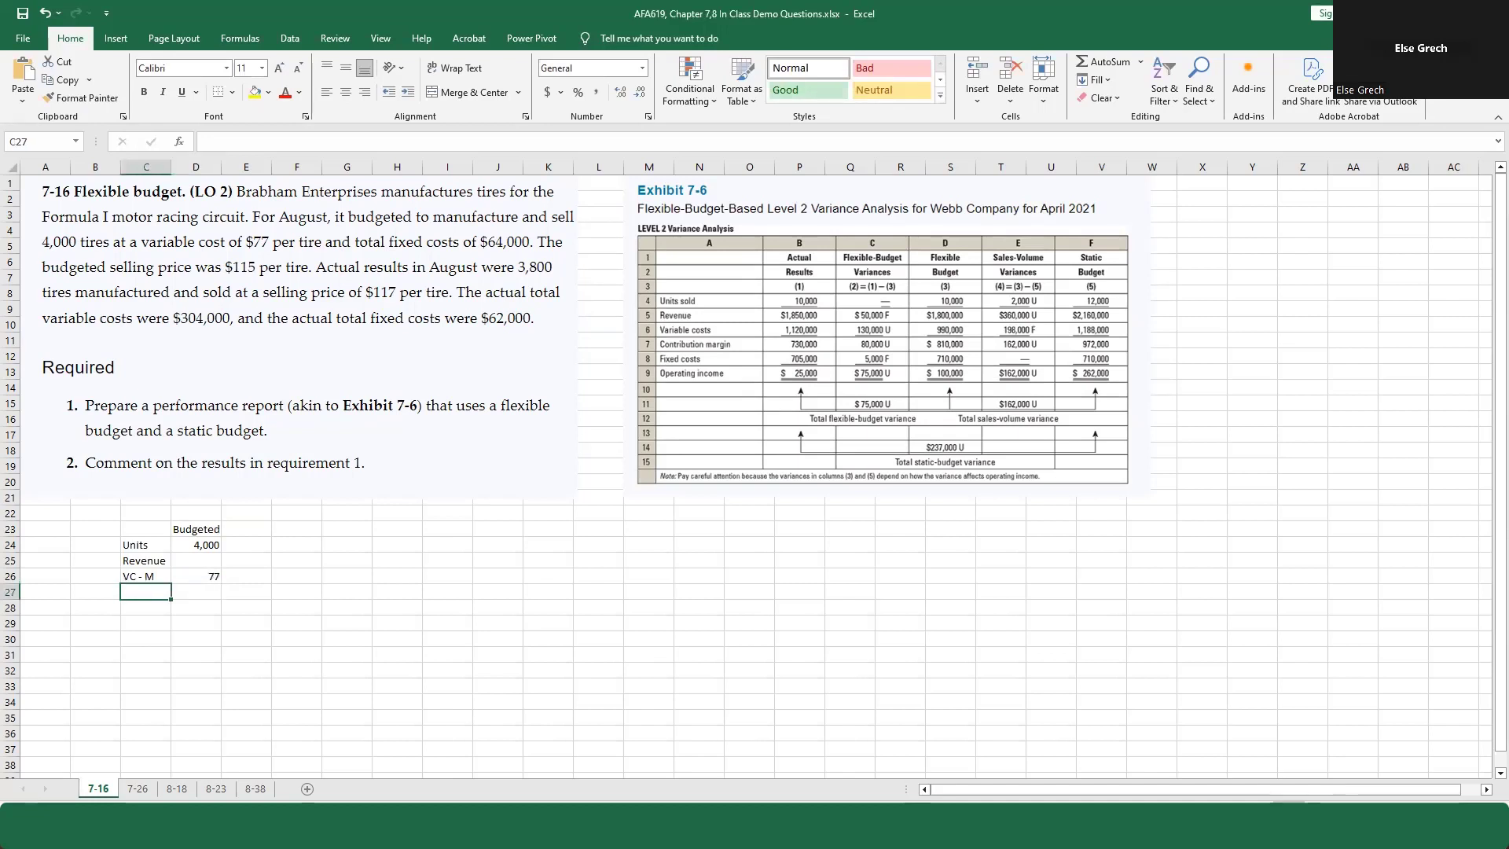
{"action": "key", "text": "Down"}
{"action": "key", "text": "Down"}
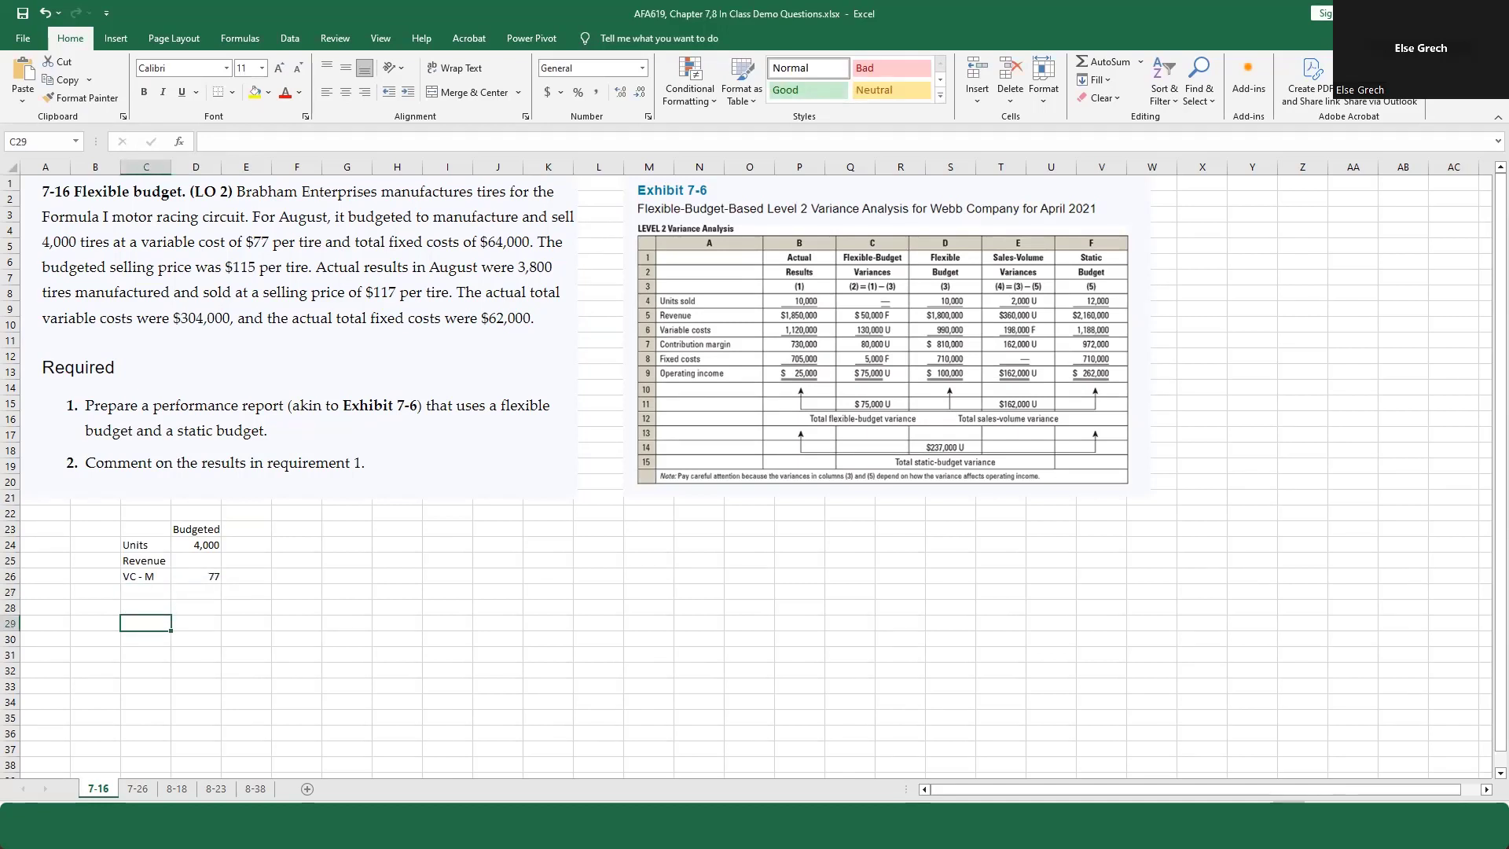
{"action": "type", "text": "FC"}
{"action": "key", "text": "Tab"}
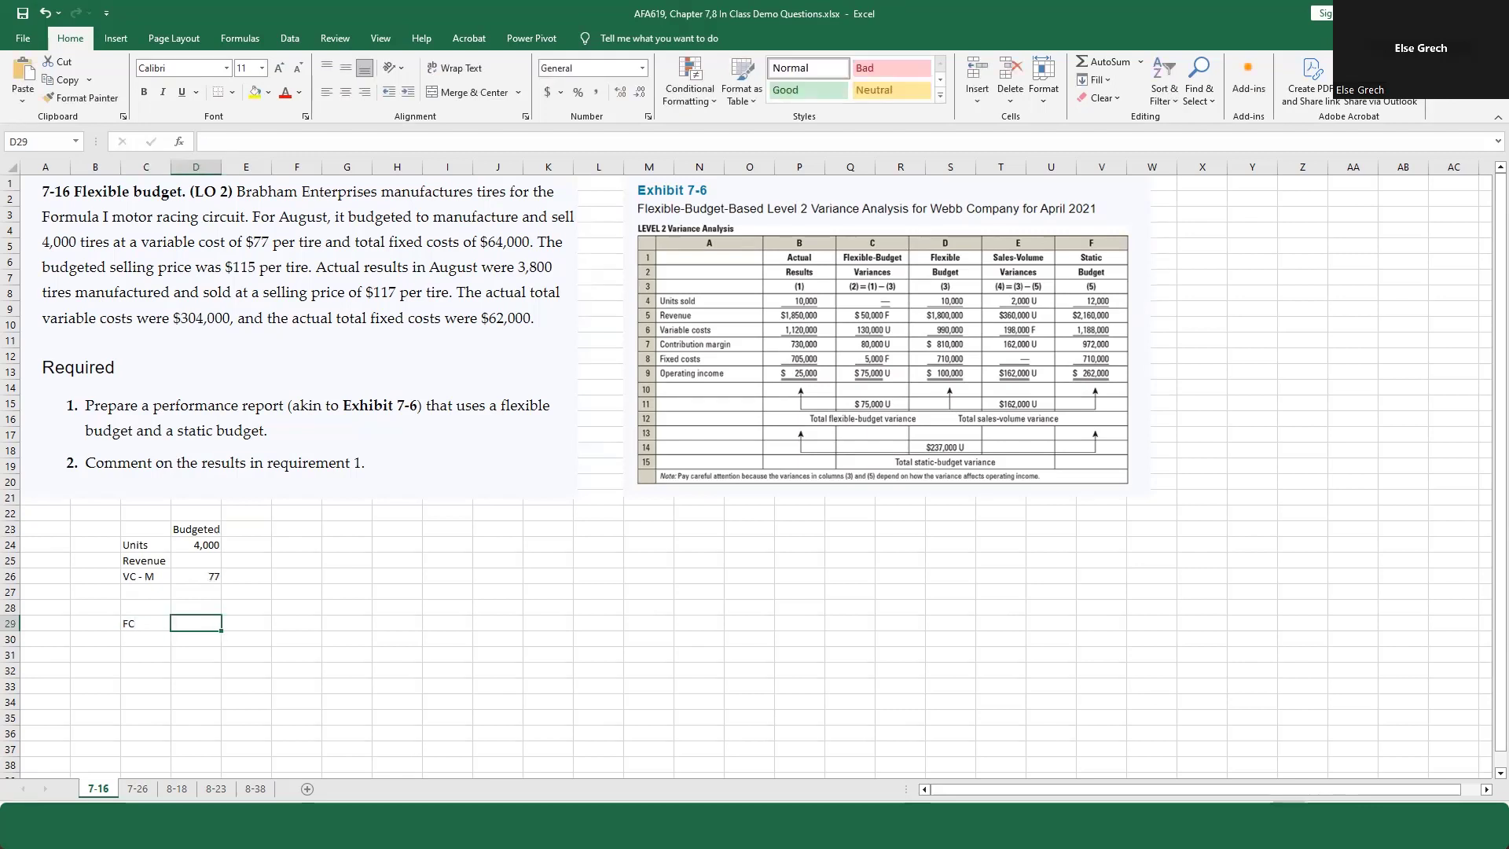
{"action": "type", "text": "64,000"}
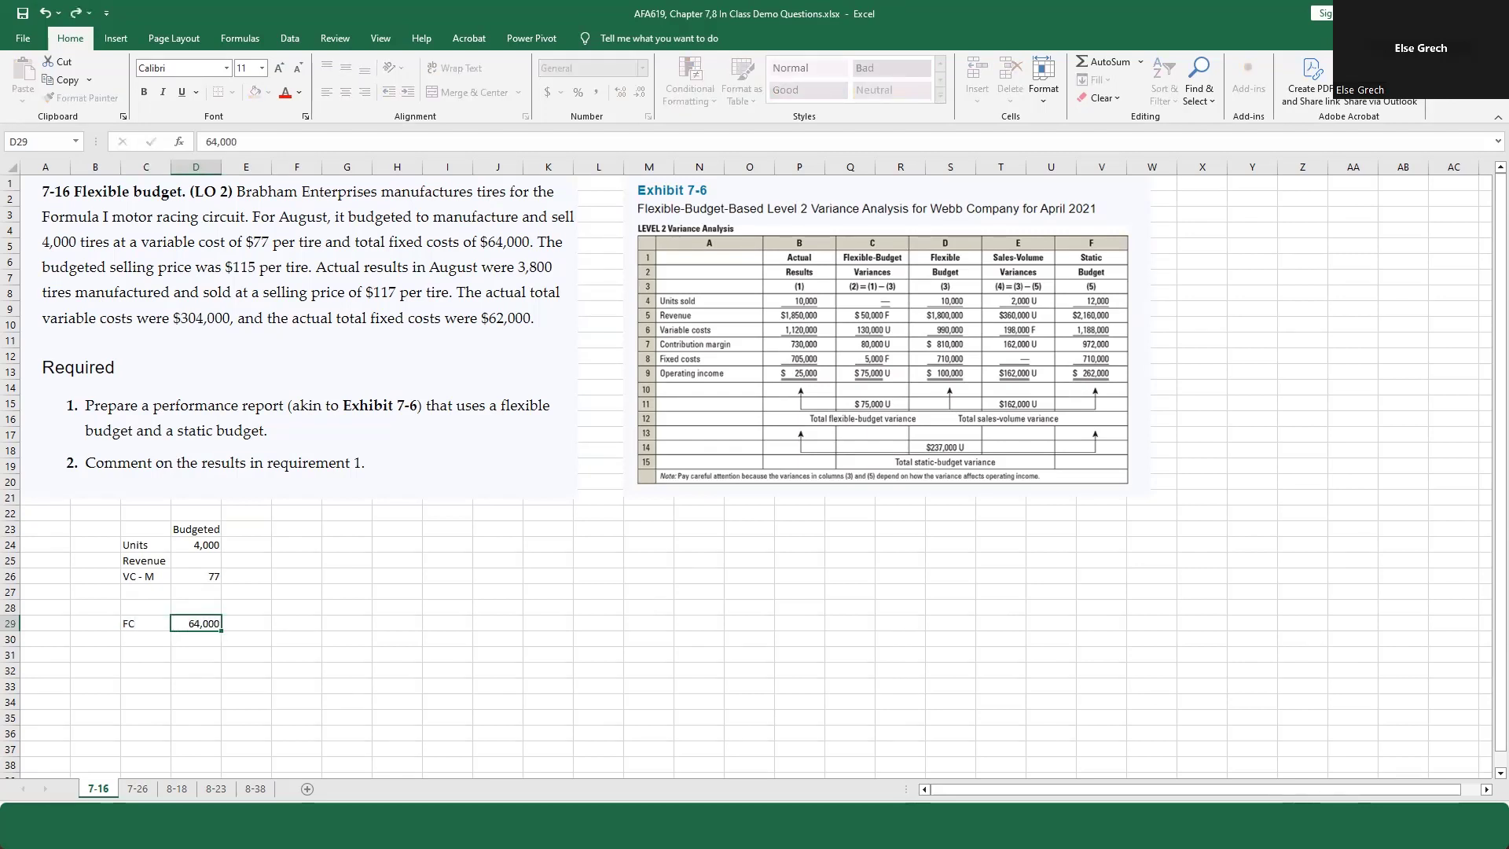
{"action": "key", "text": "Return"}
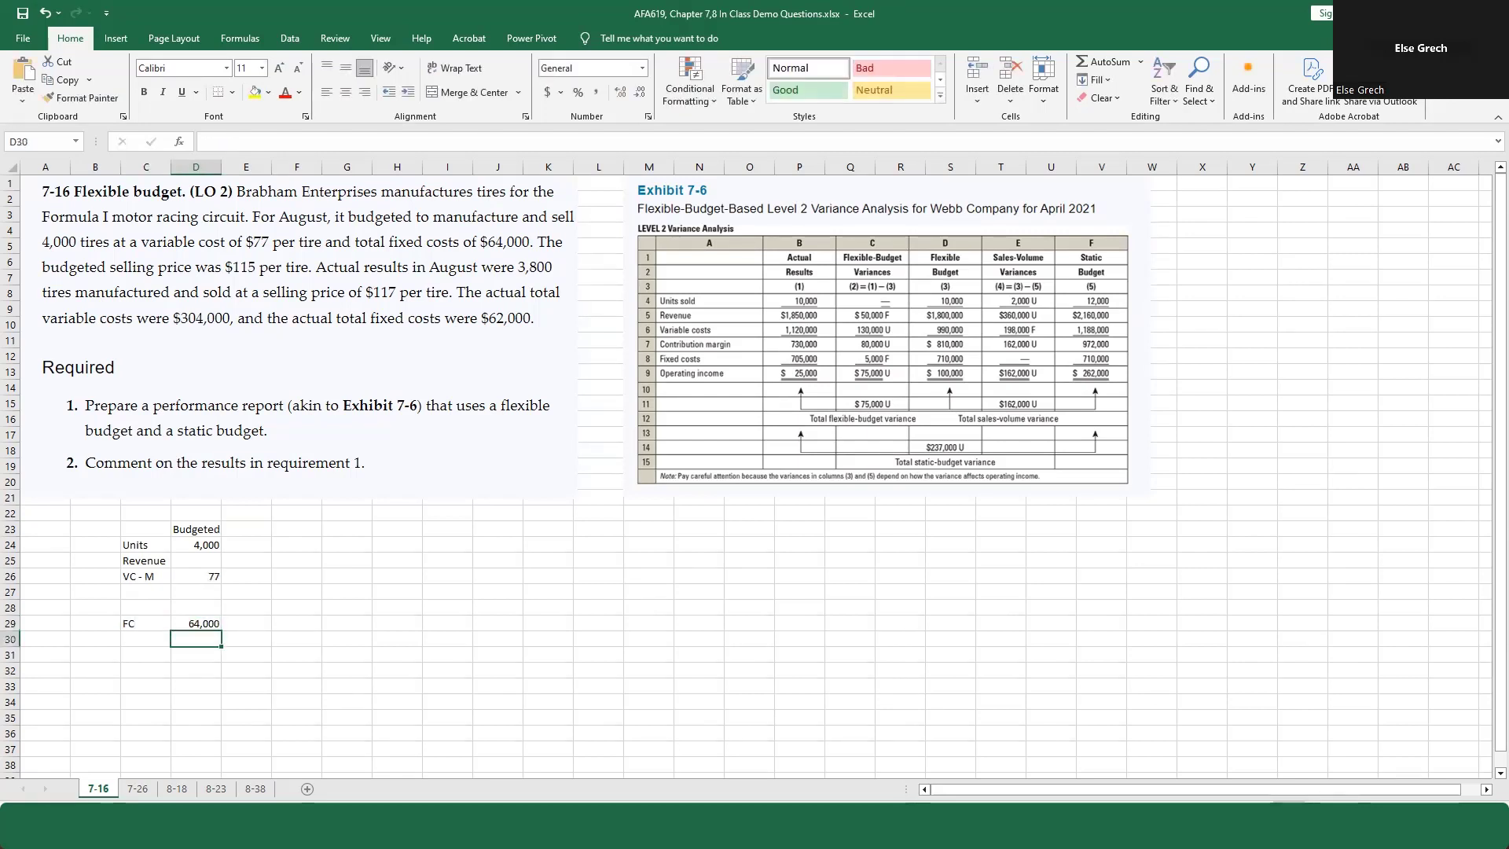
Step: Enter the budgeted selling price of 115 in the Revenue row at D25
{"action": "key", "text": "Up"}
{"action": "key", "text": "Up"}
{"action": "key", "text": "Up"}
{"action": "key", "text": "Up"}
{"action": "key", "text": "Up"}
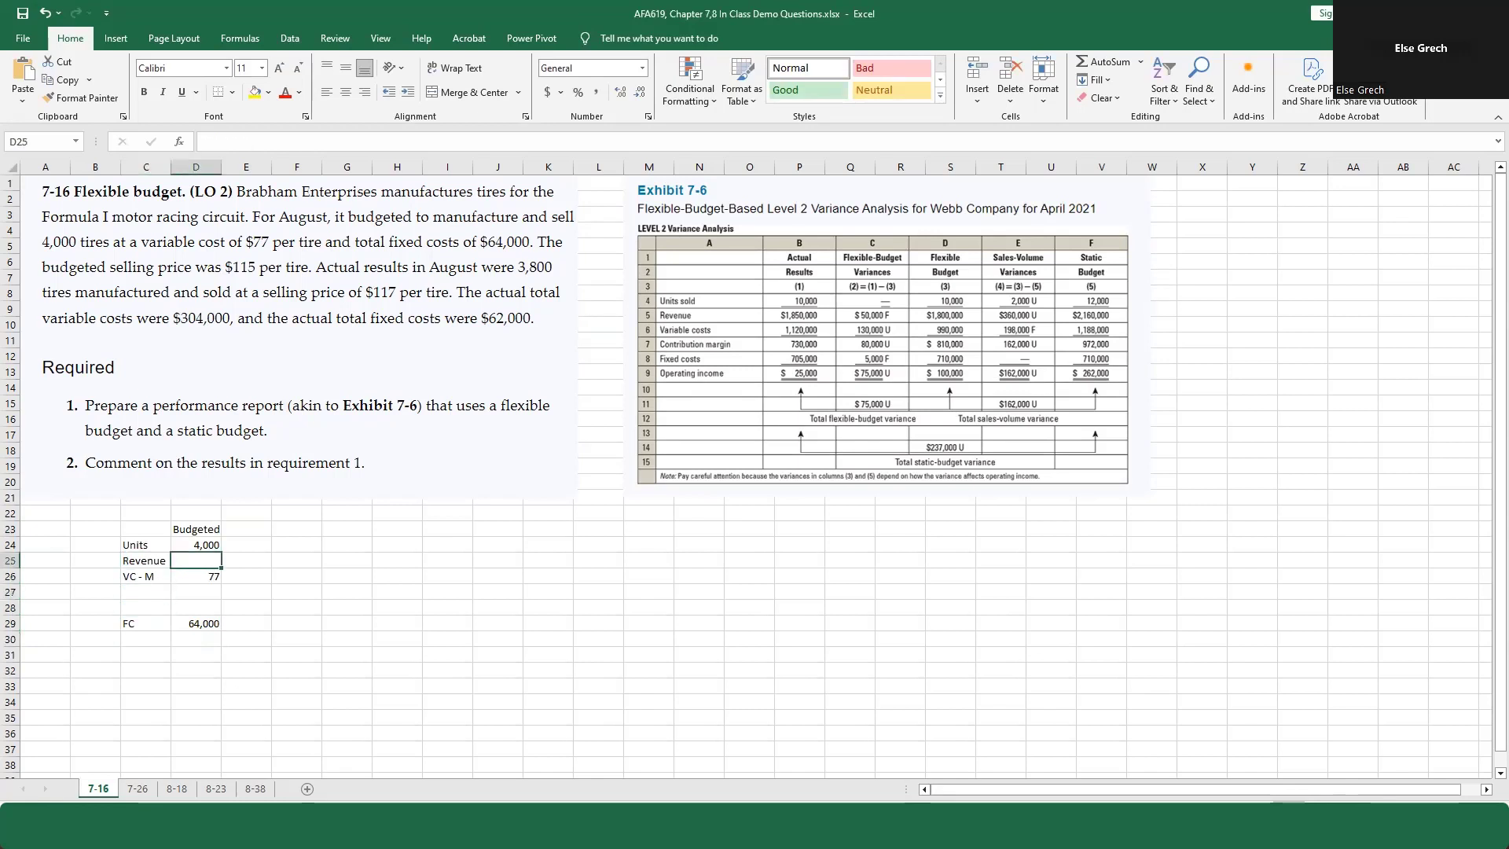
{"action": "type", "text": "115"}
{"action": "key", "text": "Return"}
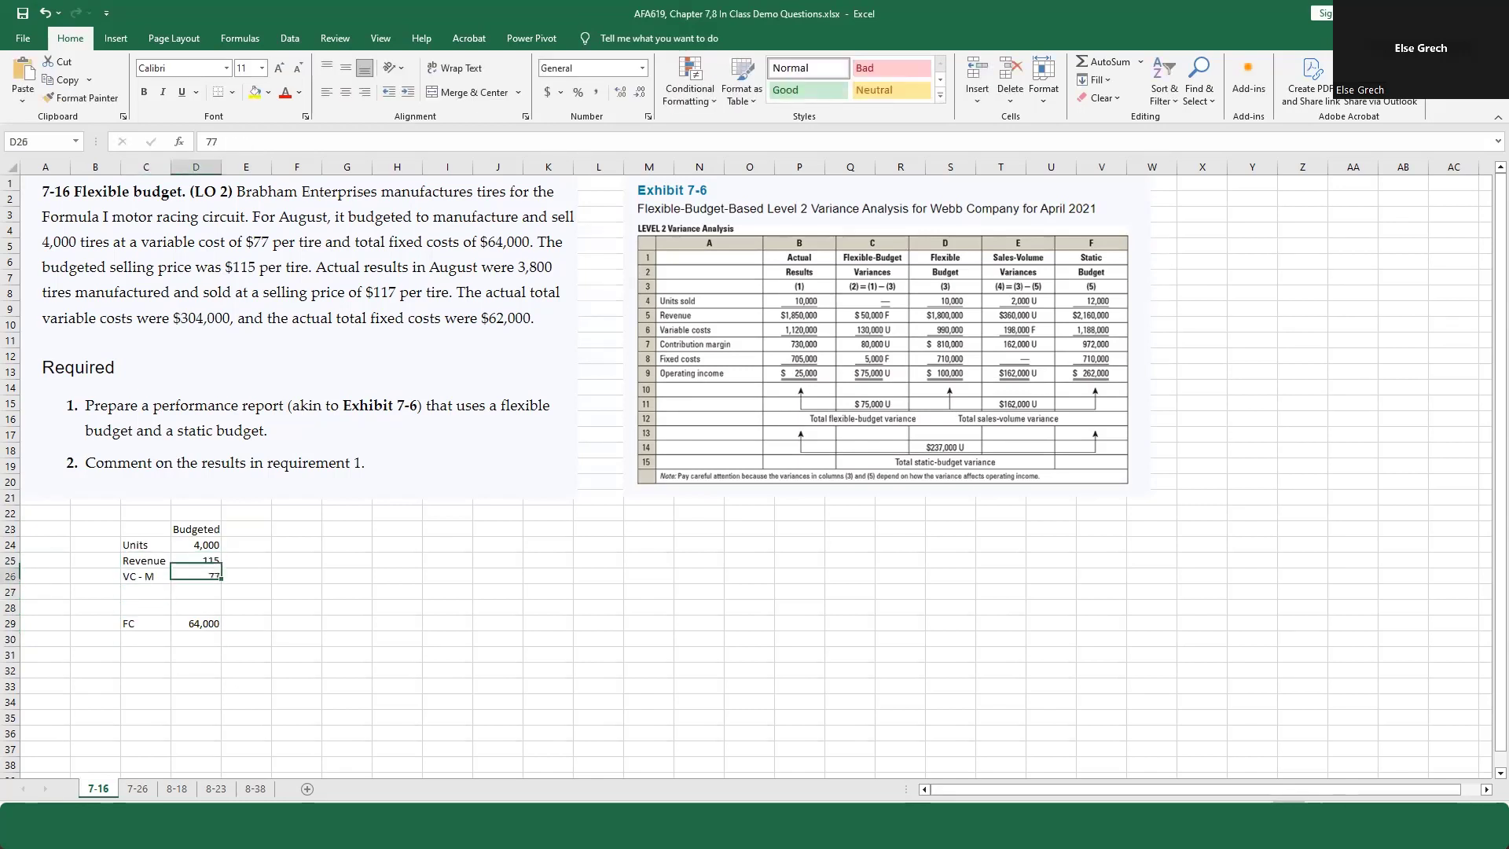
Step: Head the column beside Budgeted "Actual" in E23
{"action": "key", "text": "Up"}
{"action": "key", "text": "Up"}
{"action": "key", "text": "Up"}
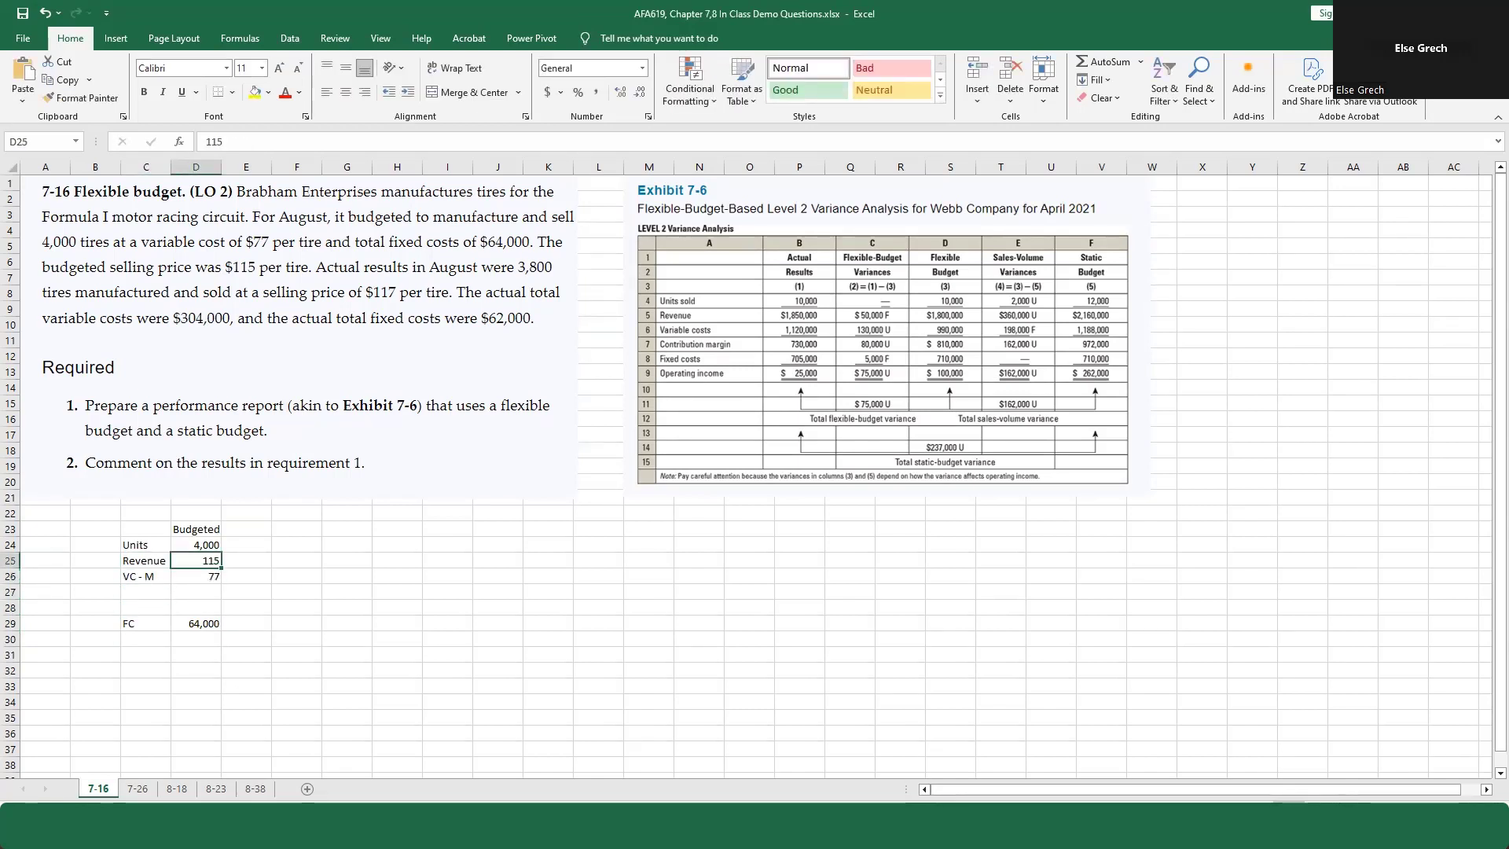
{"action": "key", "text": "Right"}
{"action": "key", "text": "Right"}
{"action": "left_click", "coordinate": [246, 529]}
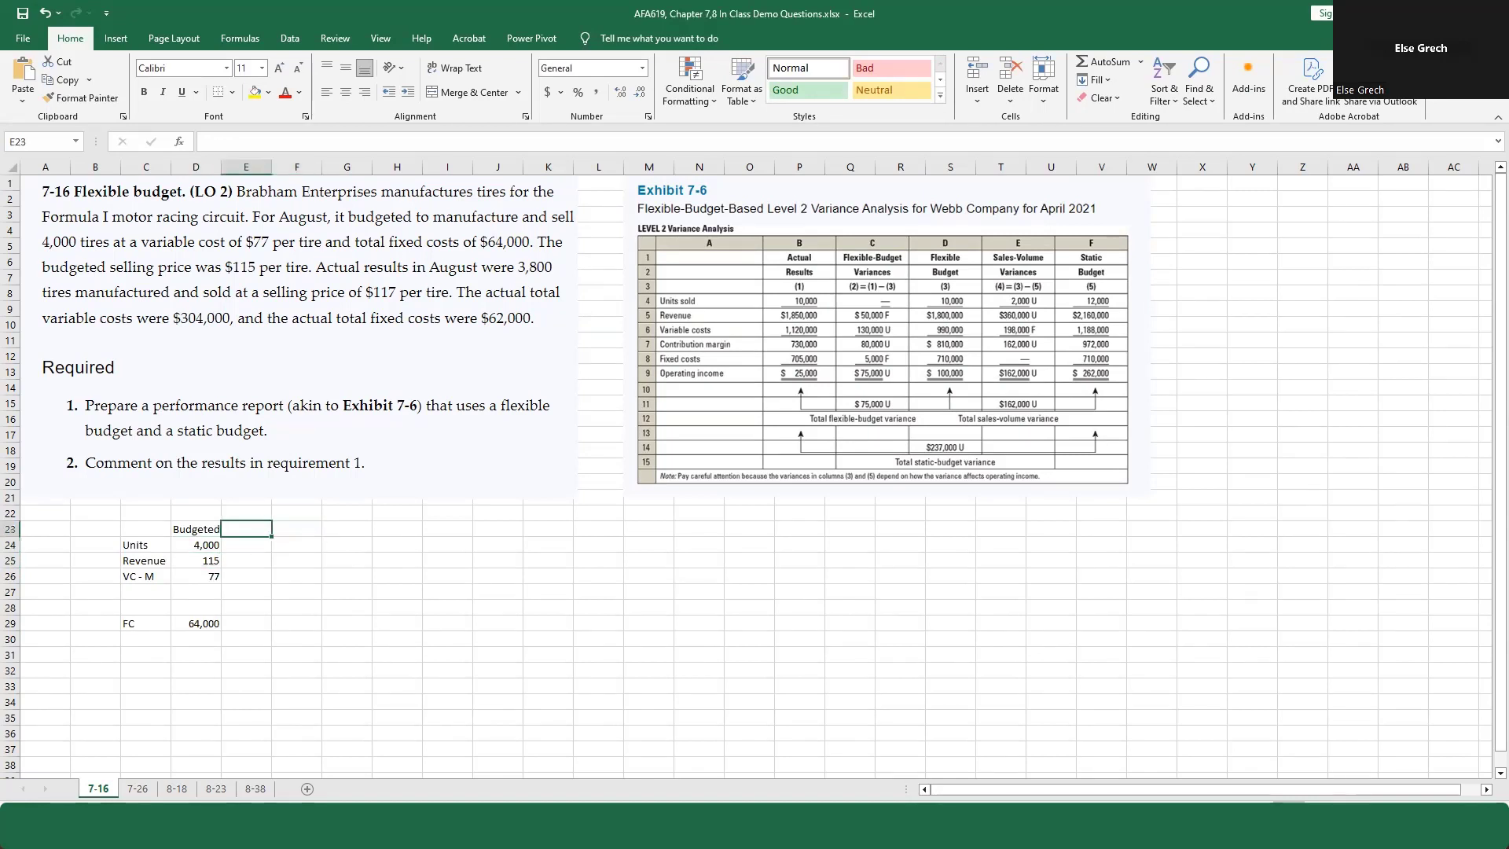
{"action": "type", "text": "Actual"}
{"action": "key", "text": "Return"}
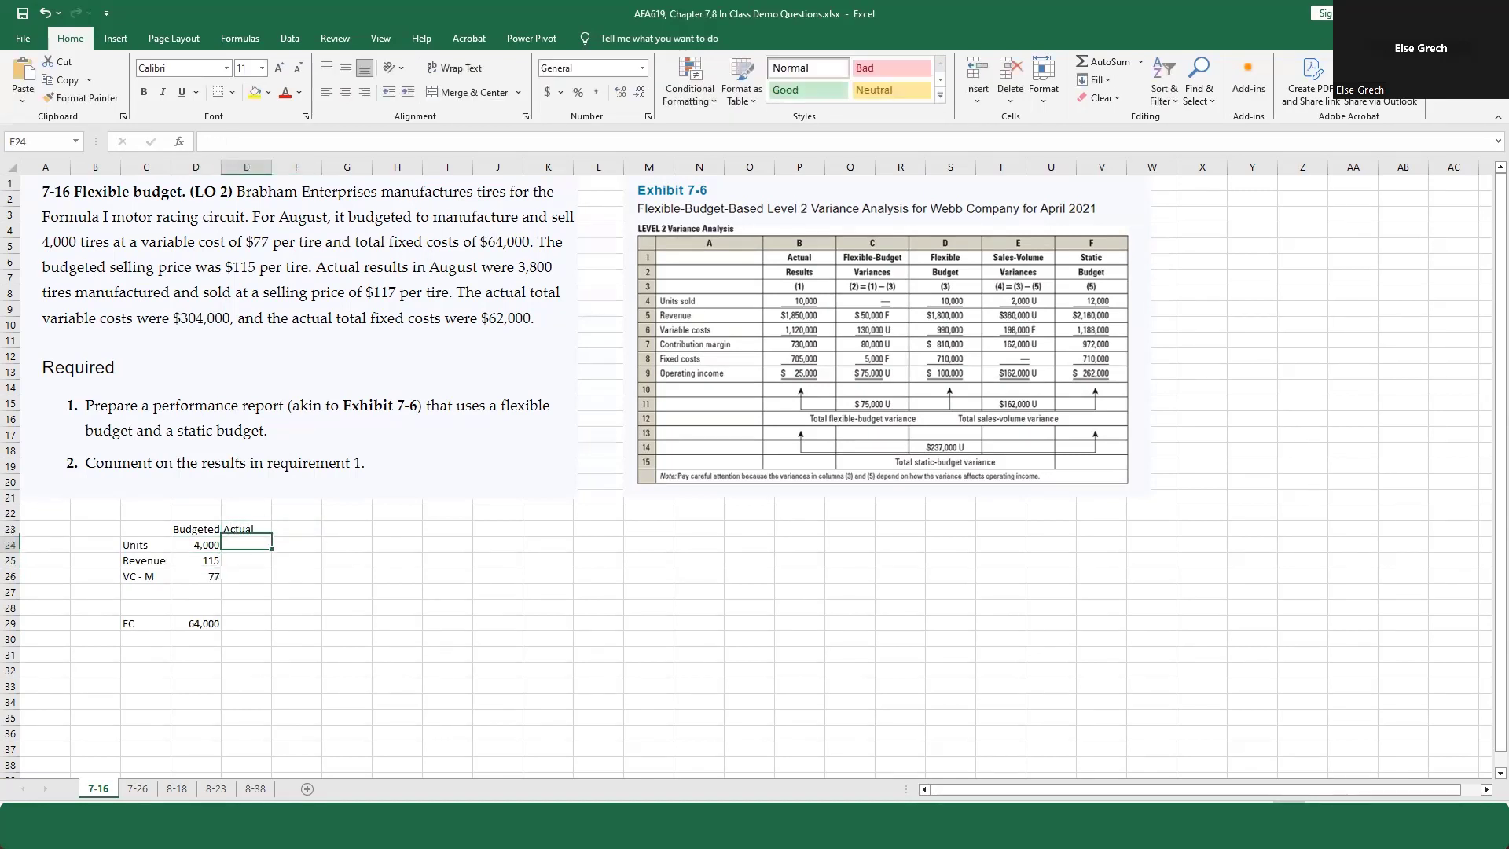
Step: Enter the actual units of 3800 in E24 and the actual selling price of 117 in E25
{"action": "type", "text": "3800"}
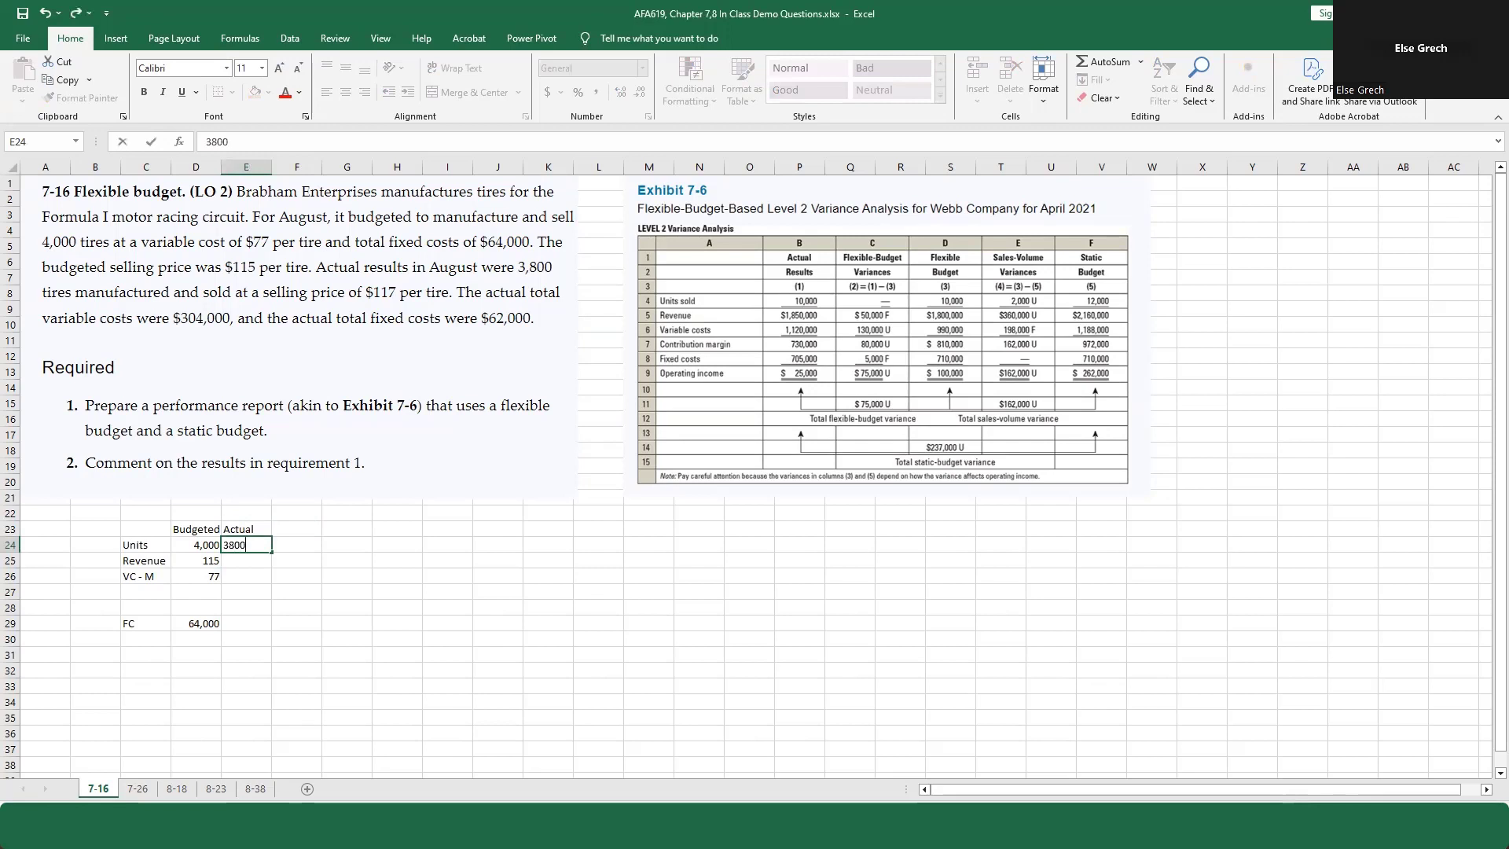
{"action": "key", "text": "Return"}
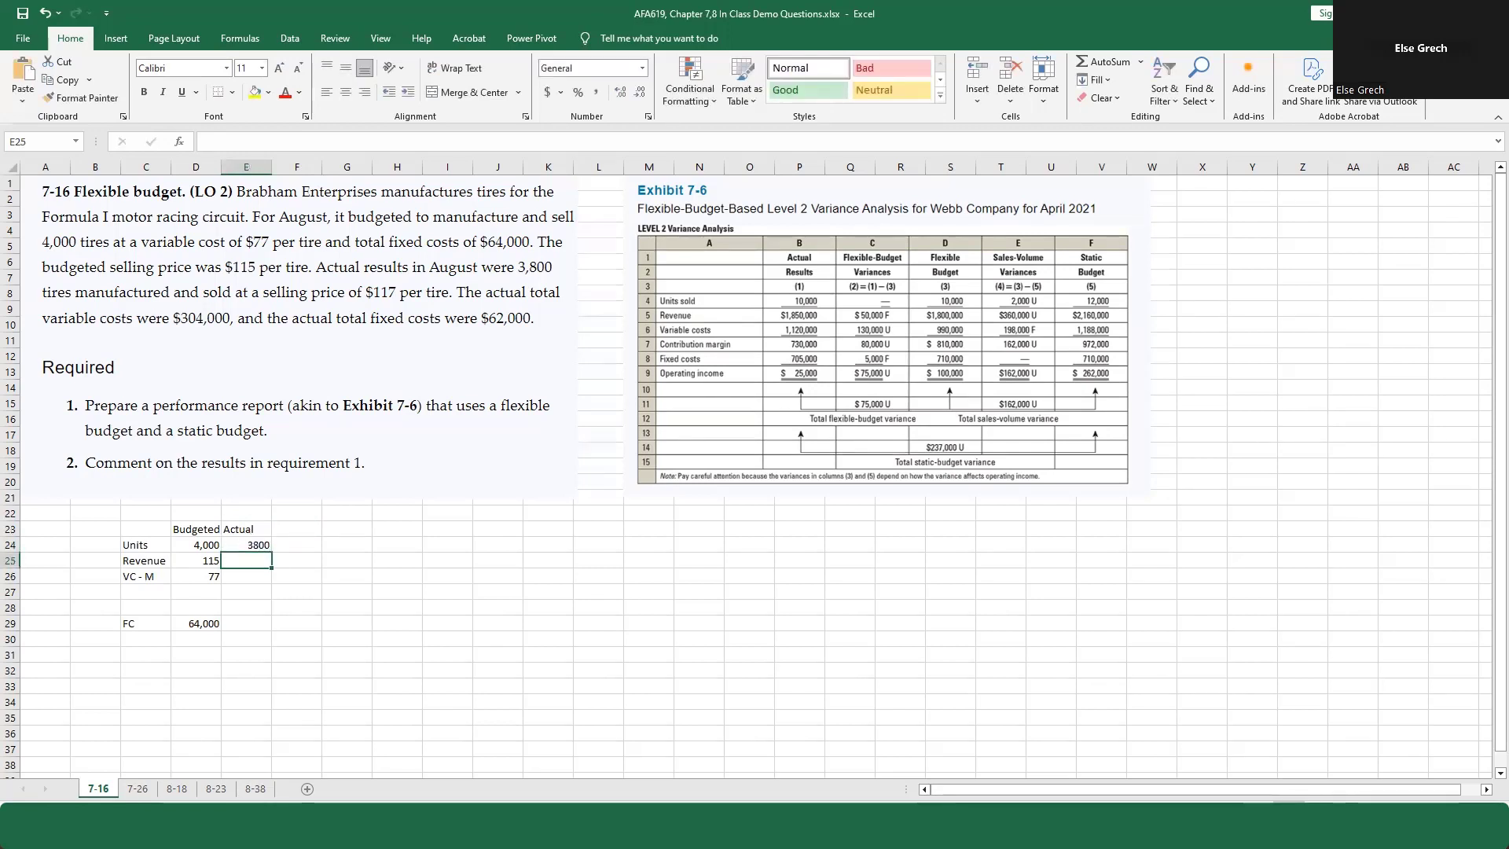
{"action": "type", "text": "117"}
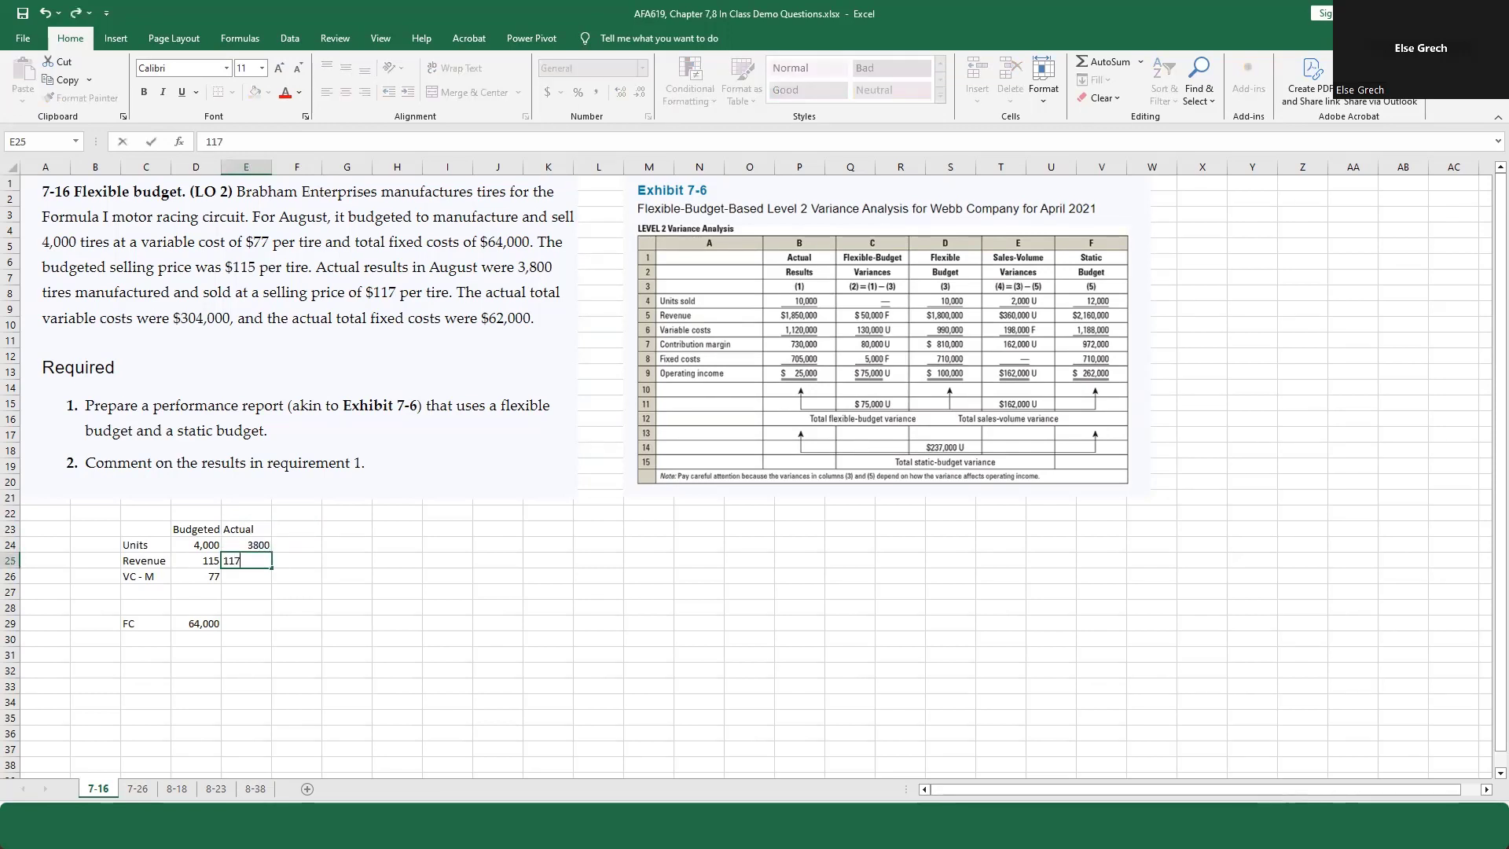
{"action": "key", "text": "Return"}
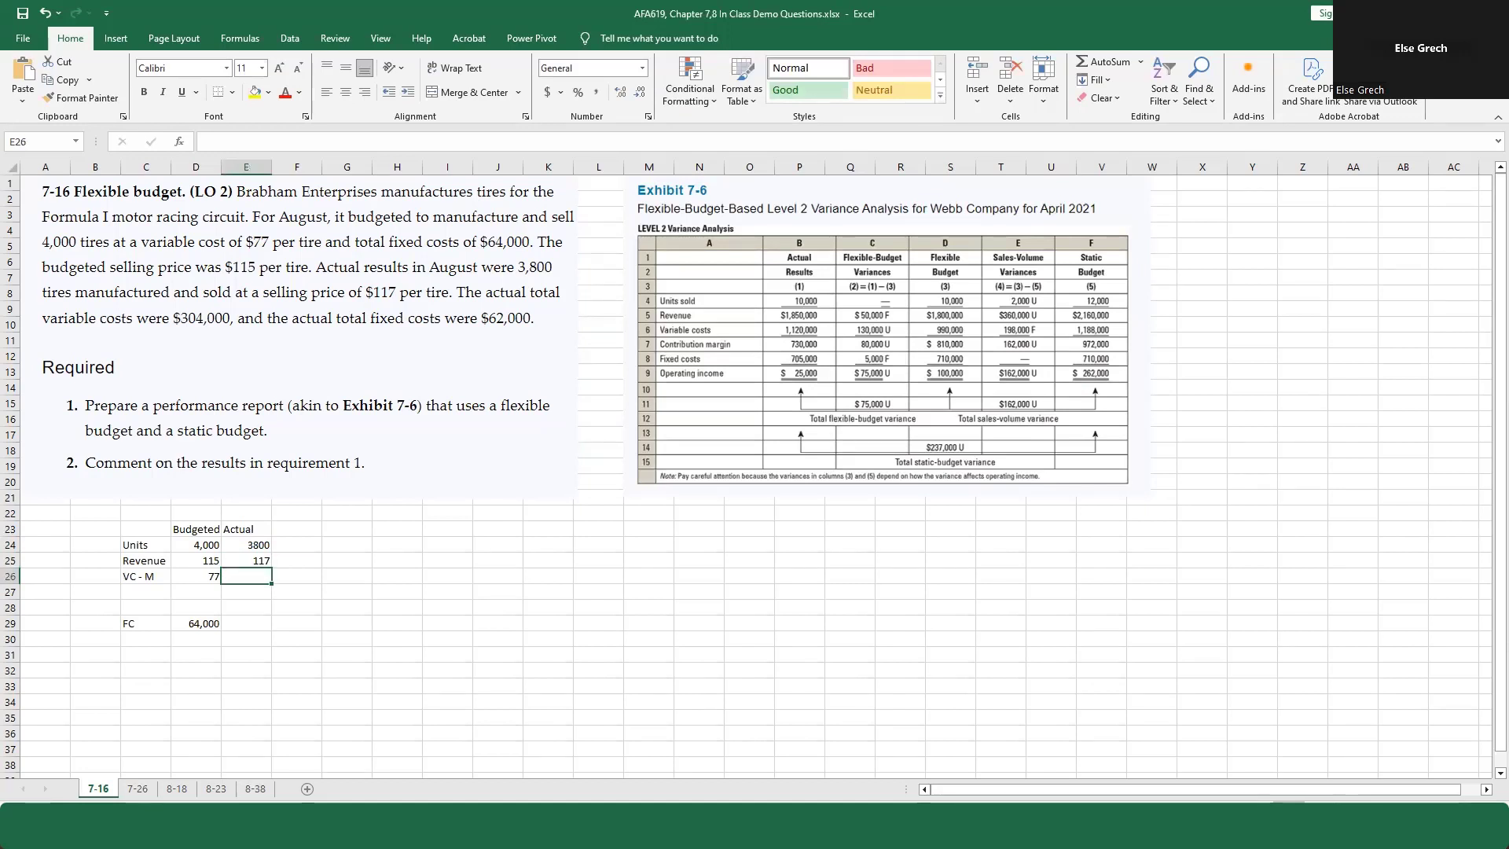
Step: Calculate the actual variable cost per unit in E26 by dividing 304000 by the actual units in E24
{"action": "type", "text": "+"}
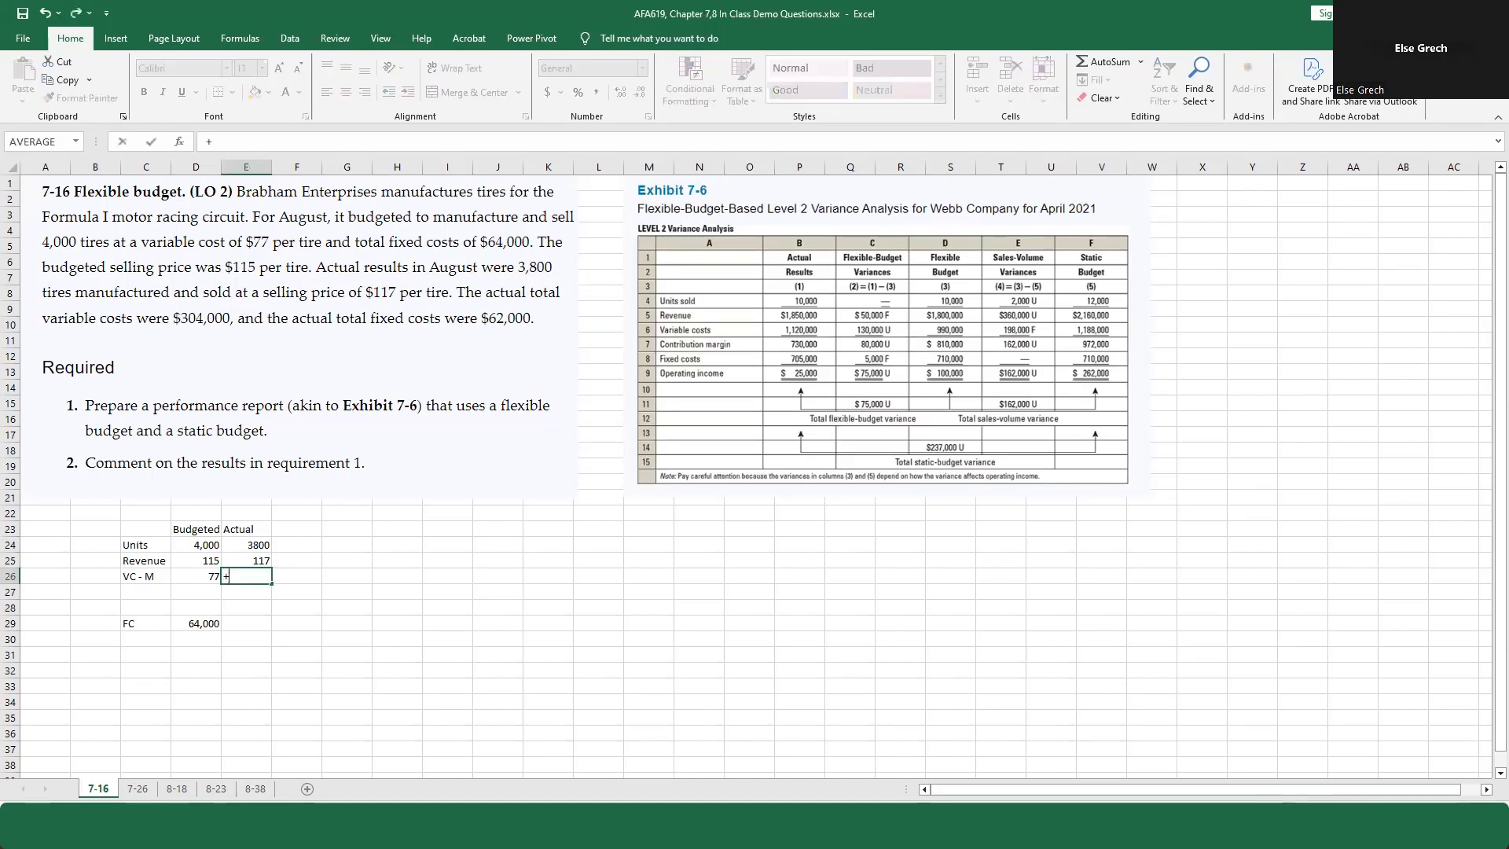
{"action": "type", "text": "304000/"}
{"action": "key", "text": "Up"}
{"action": "key", "text": "Up"}
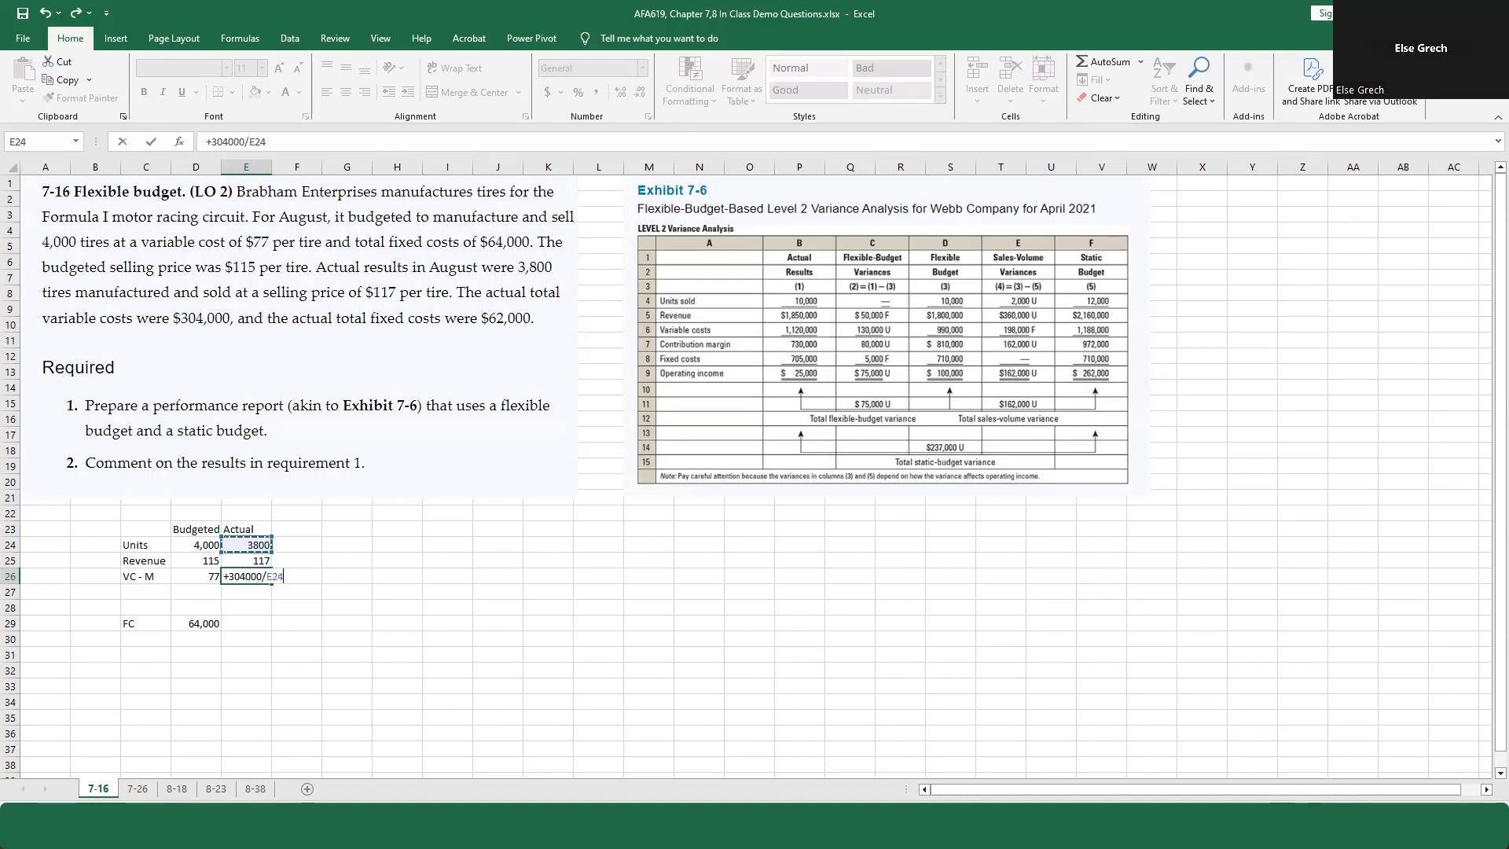
{"action": "key", "text": "Return"}
{"action": "left_click", "coordinate": [246, 576]}
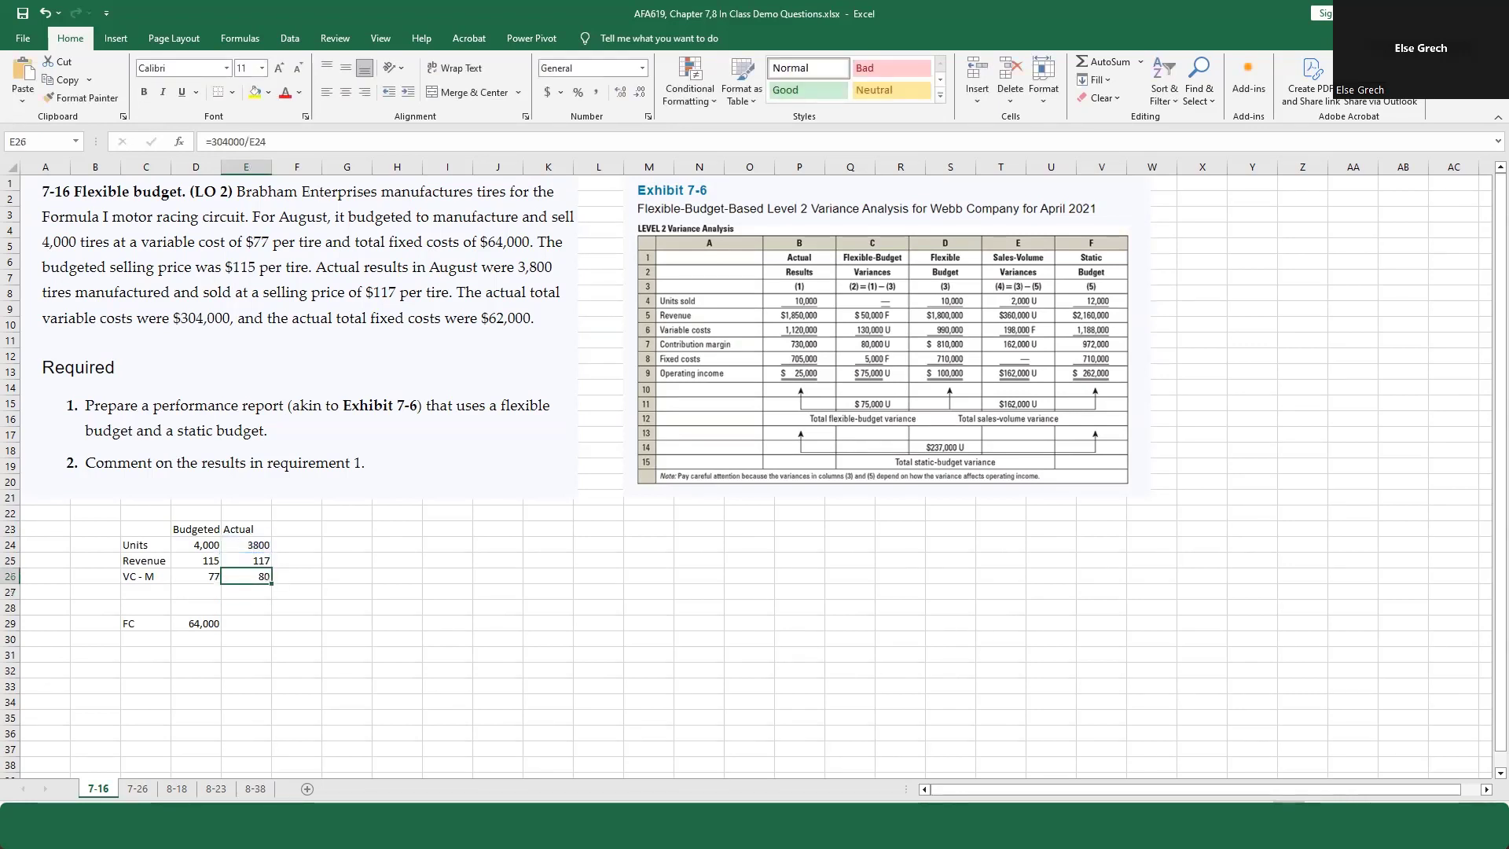
Step: Enter the actual fixed costs of 62000 in the FC row at E29
{"action": "key", "text": "Down"}
{"action": "key", "text": "Down"}
{"action": "key", "text": "Down"}
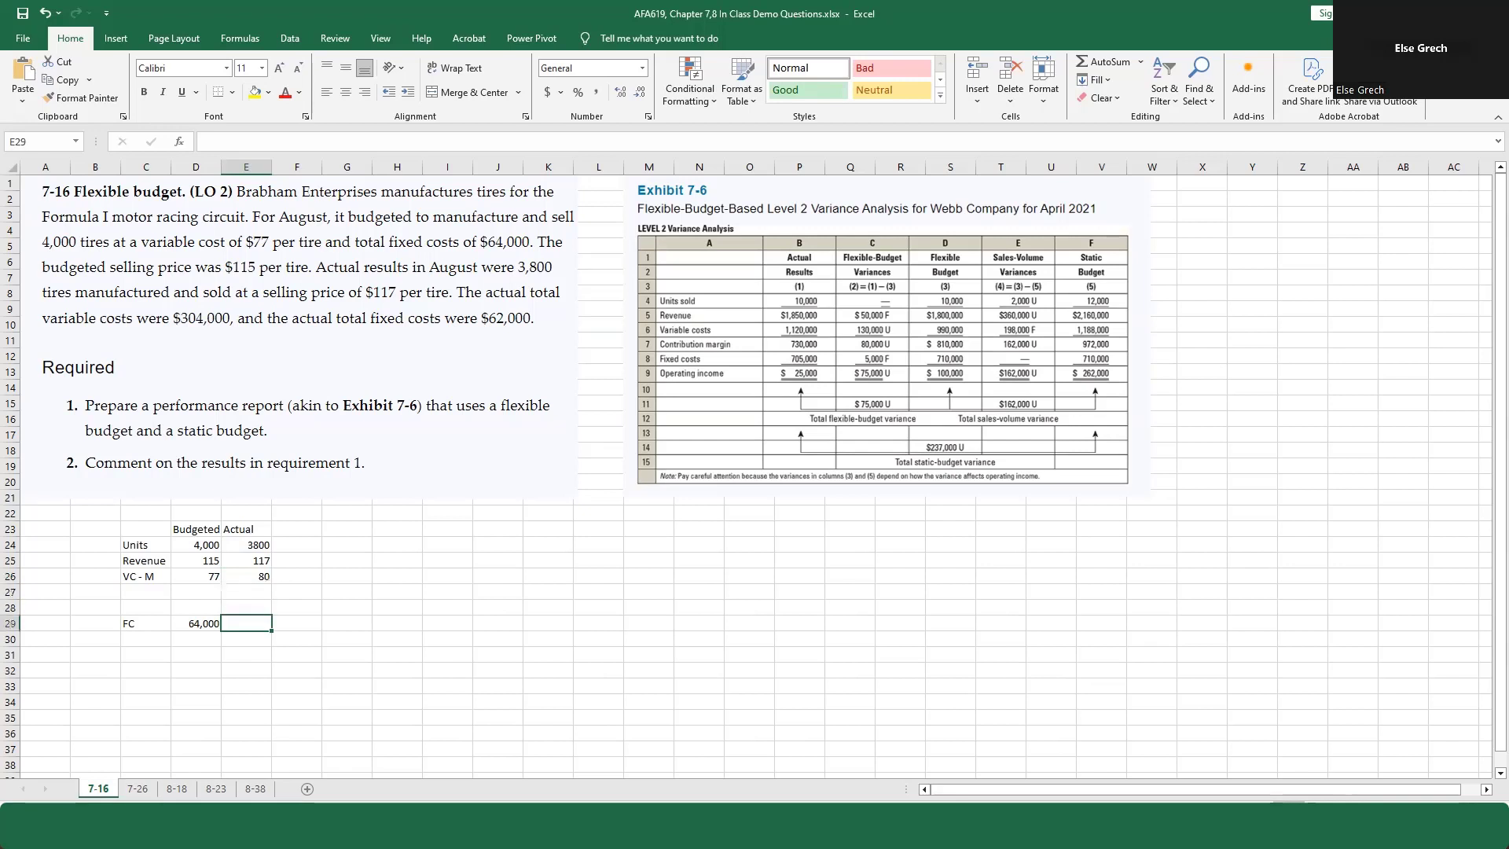
{"action": "type", "text": "620"}
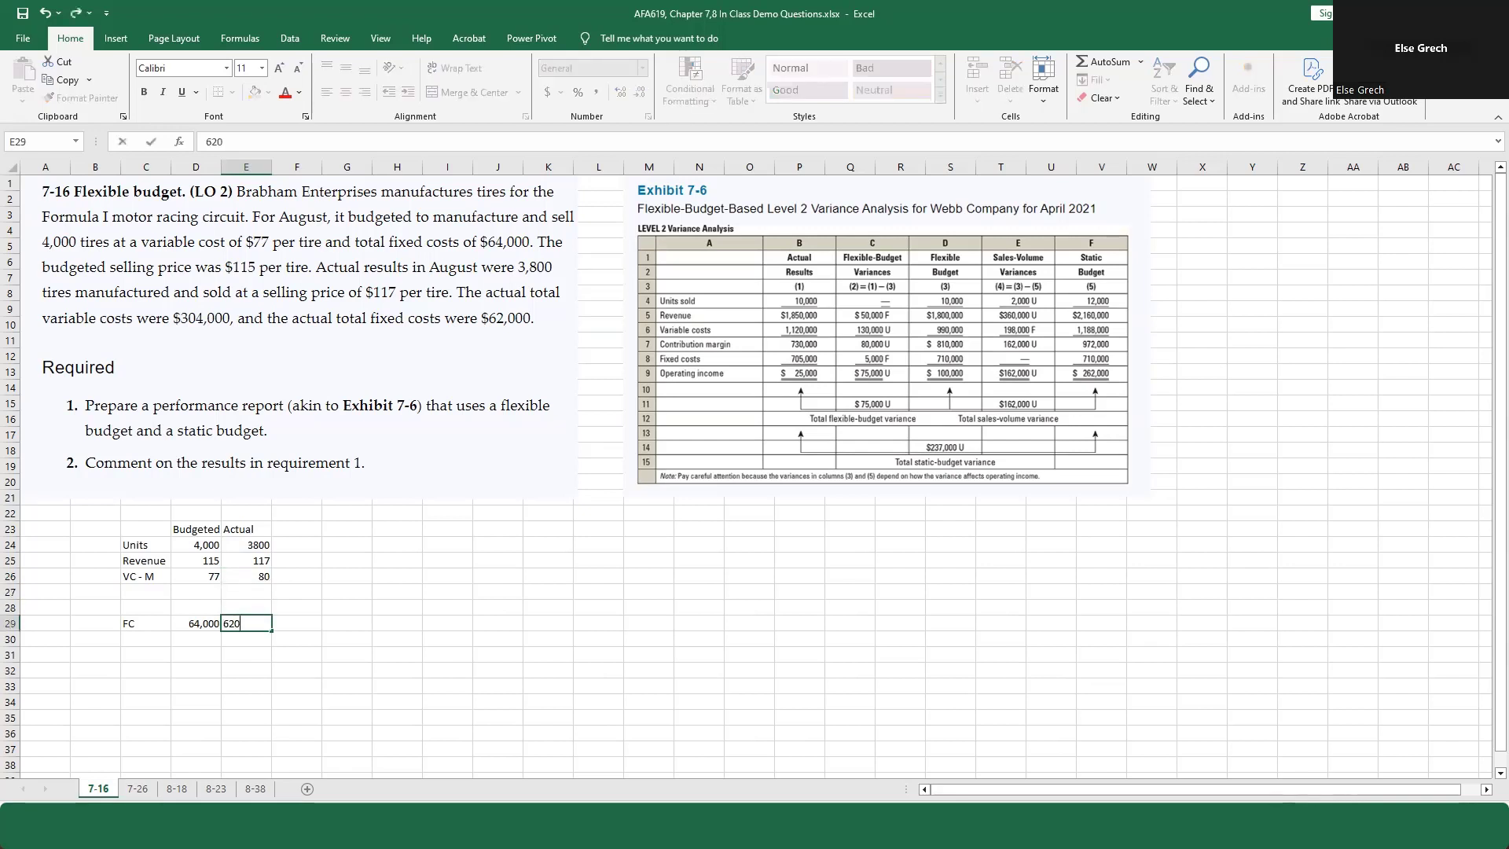
{"action": "type", "text": "00"}
{"action": "key", "text": "Return"}
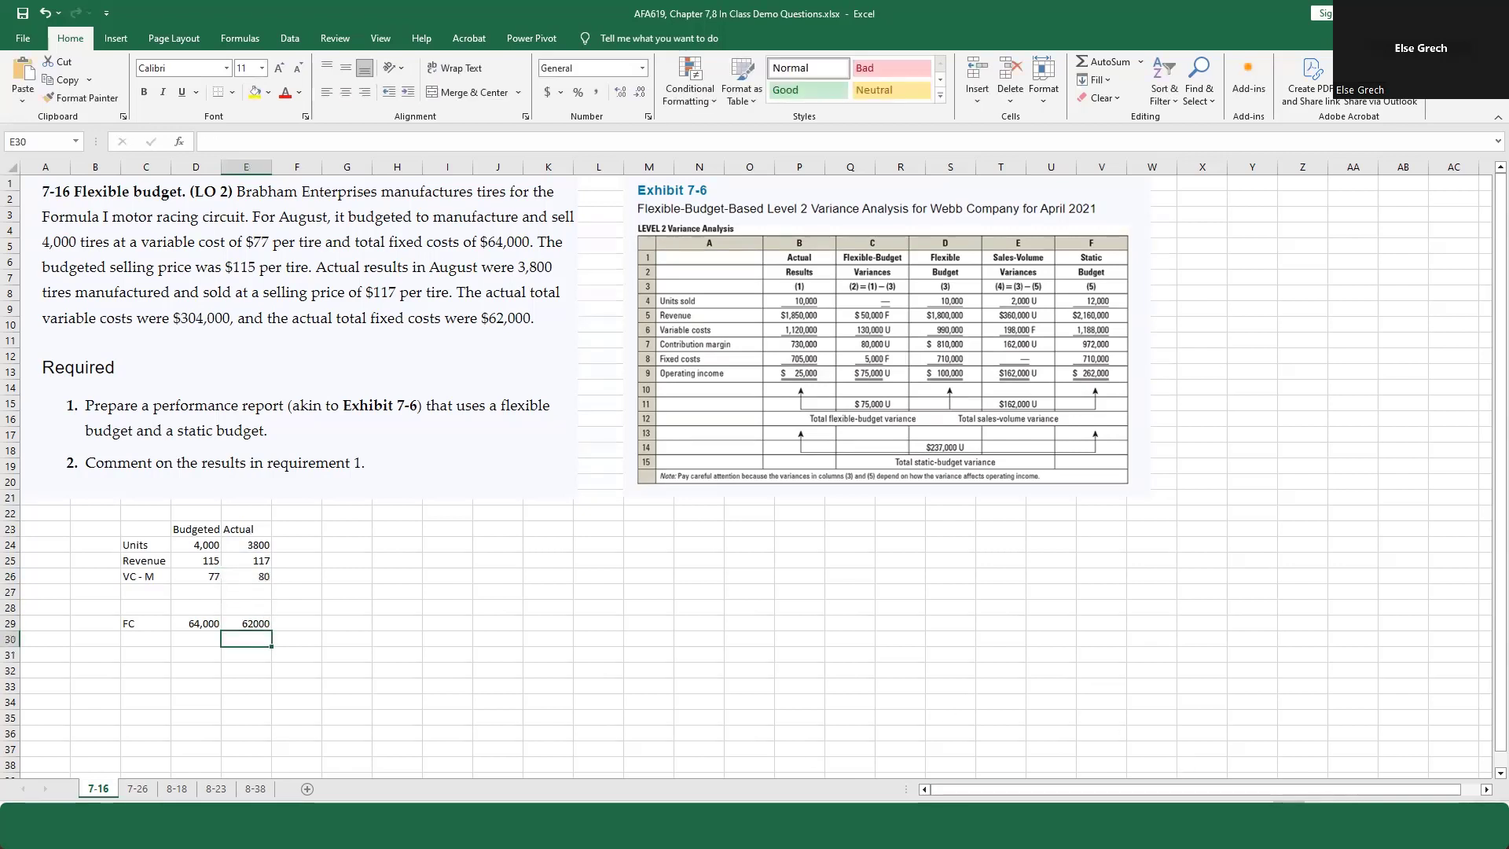
Step: Label the row beneath VC - M "CM" in C27
{"action": "left_click", "coordinate": [200, 591]}
{"action": "left_click", "coordinate": [145, 591]}
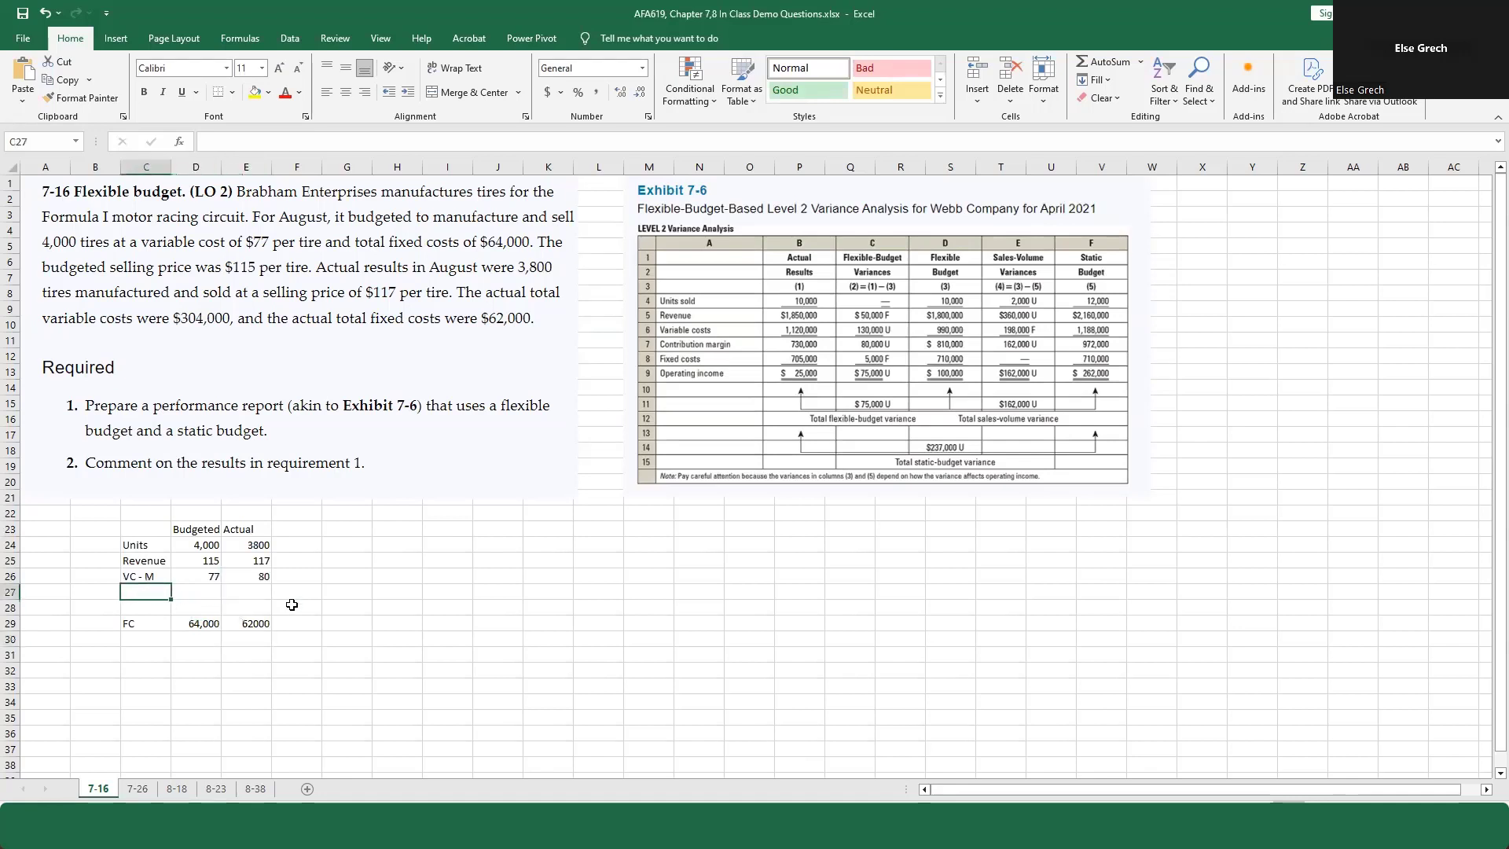
{"action": "type", "text": "CM"}
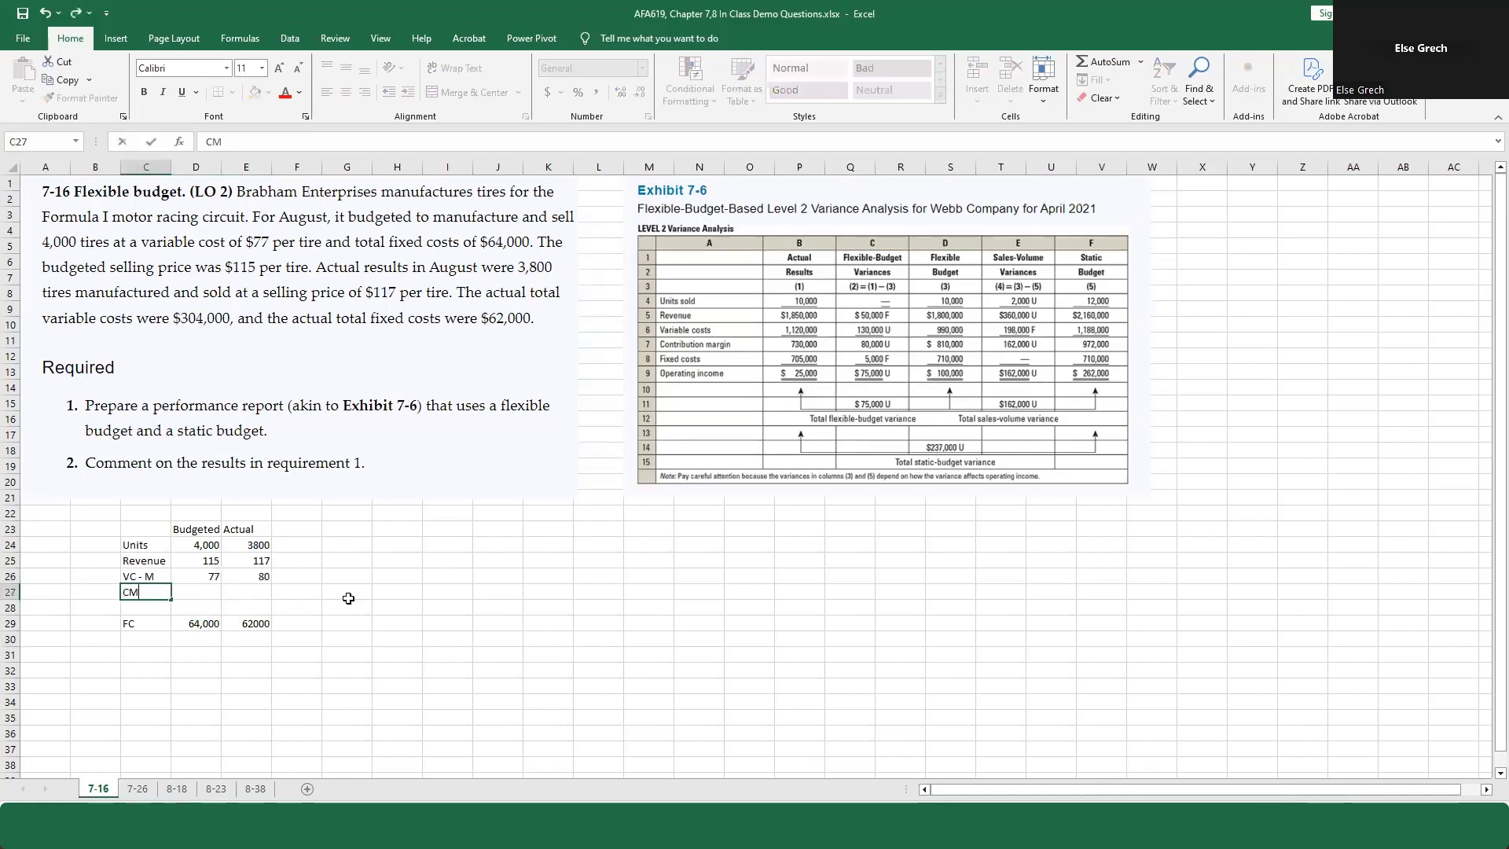
{"action": "key", "text": "Tab"}
Step: Calculate the budgeted contribution margin in D27 as D25-D26 and fill the formula across to the Actual column in E27
{"action": "type", "text": "+"}
{"action": "key", "text": "Up"}
{"action": "key", "text": "Up"}
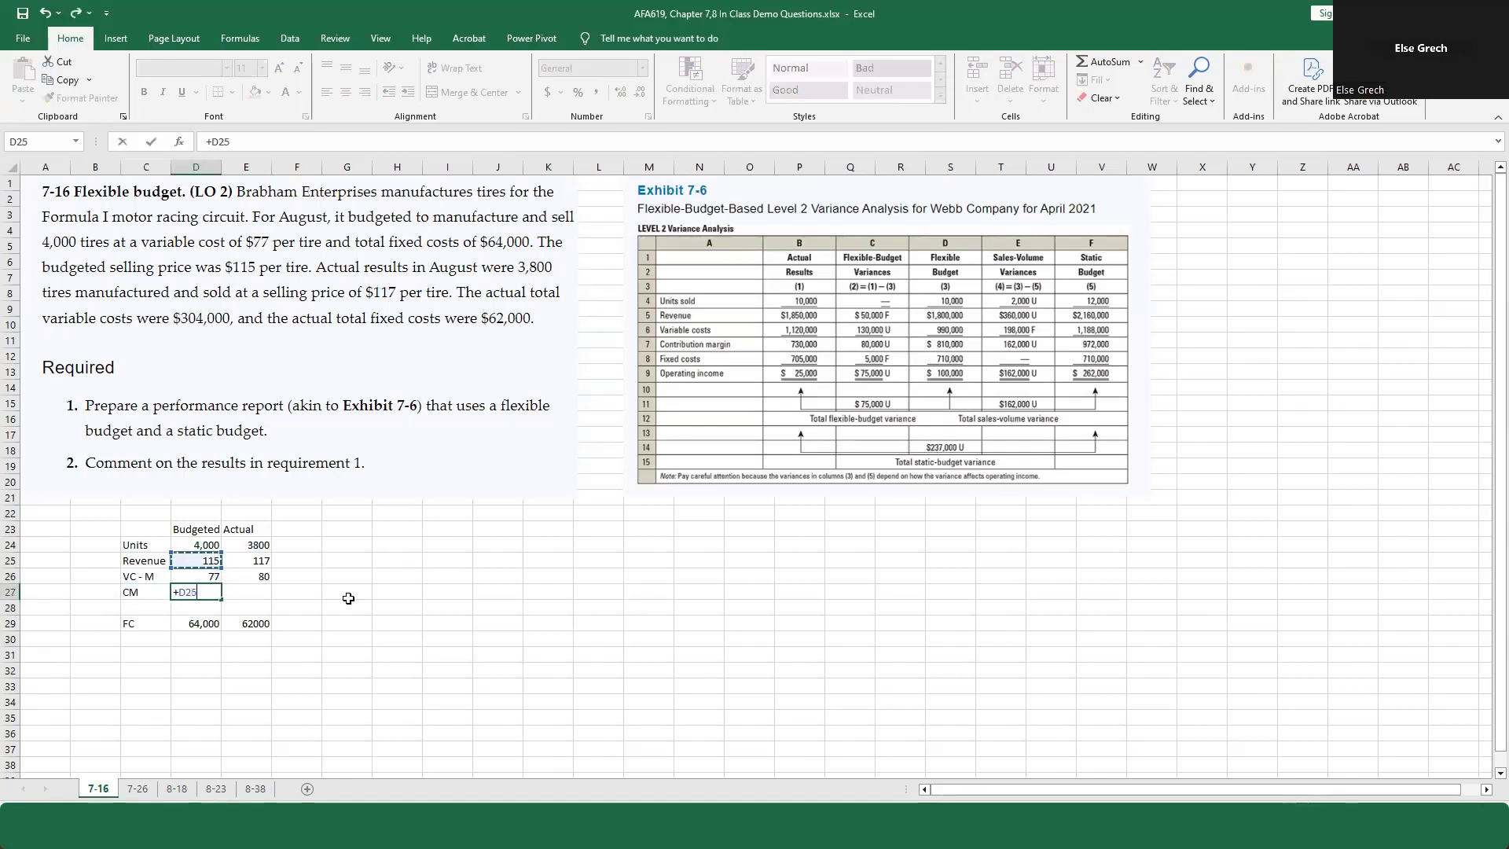
{"action": "type", "text": "-"}
{"action": "key", "text": "Up"}
{"action": "key", "text": "ctrl+Return"}
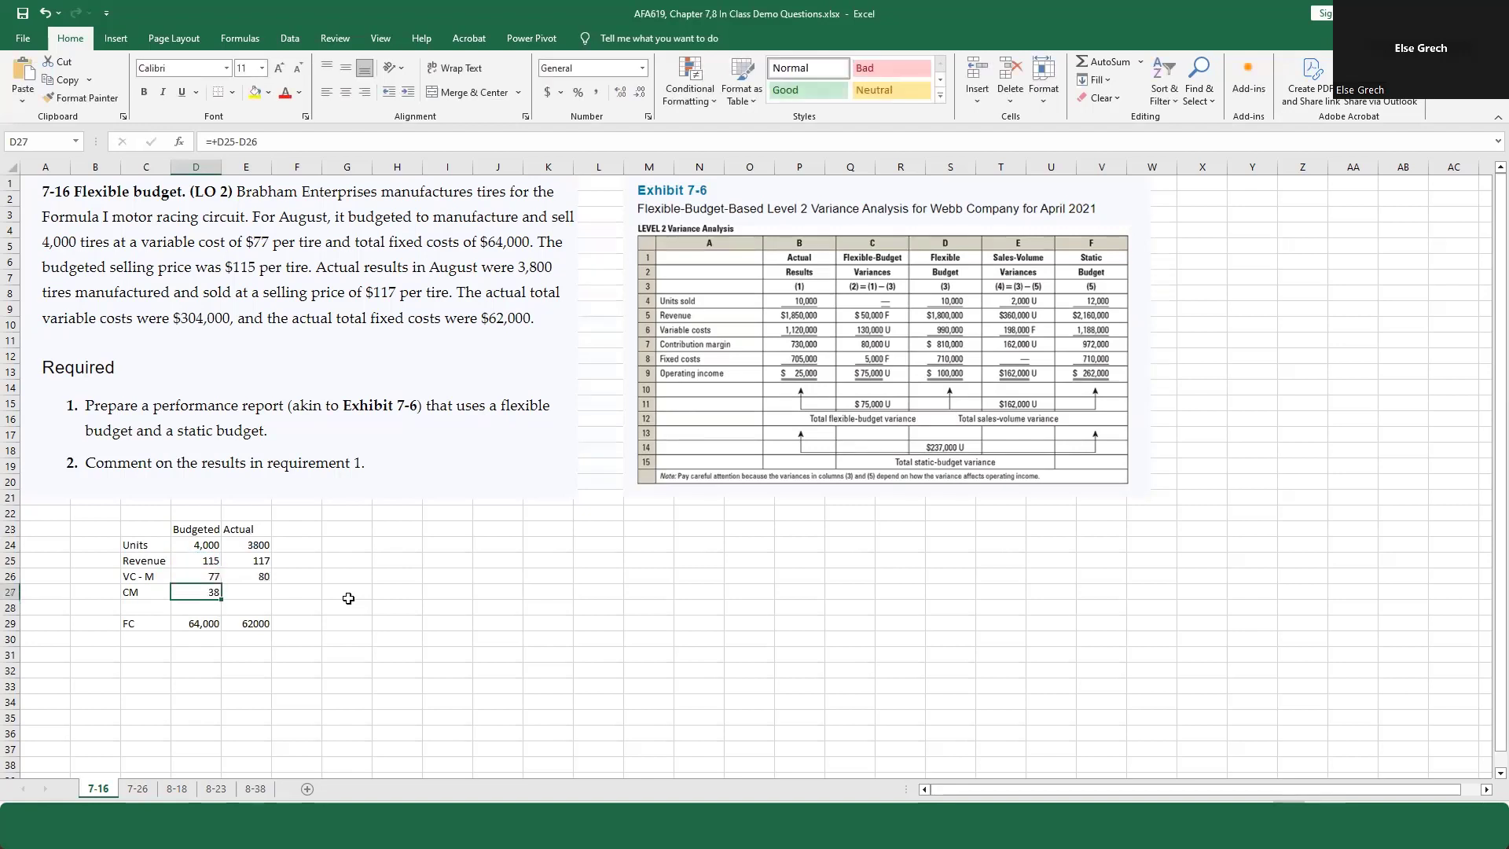
{"action": "left_click_drag", "start_coordinate": [222, 601], "coordinate": [263, 599]}
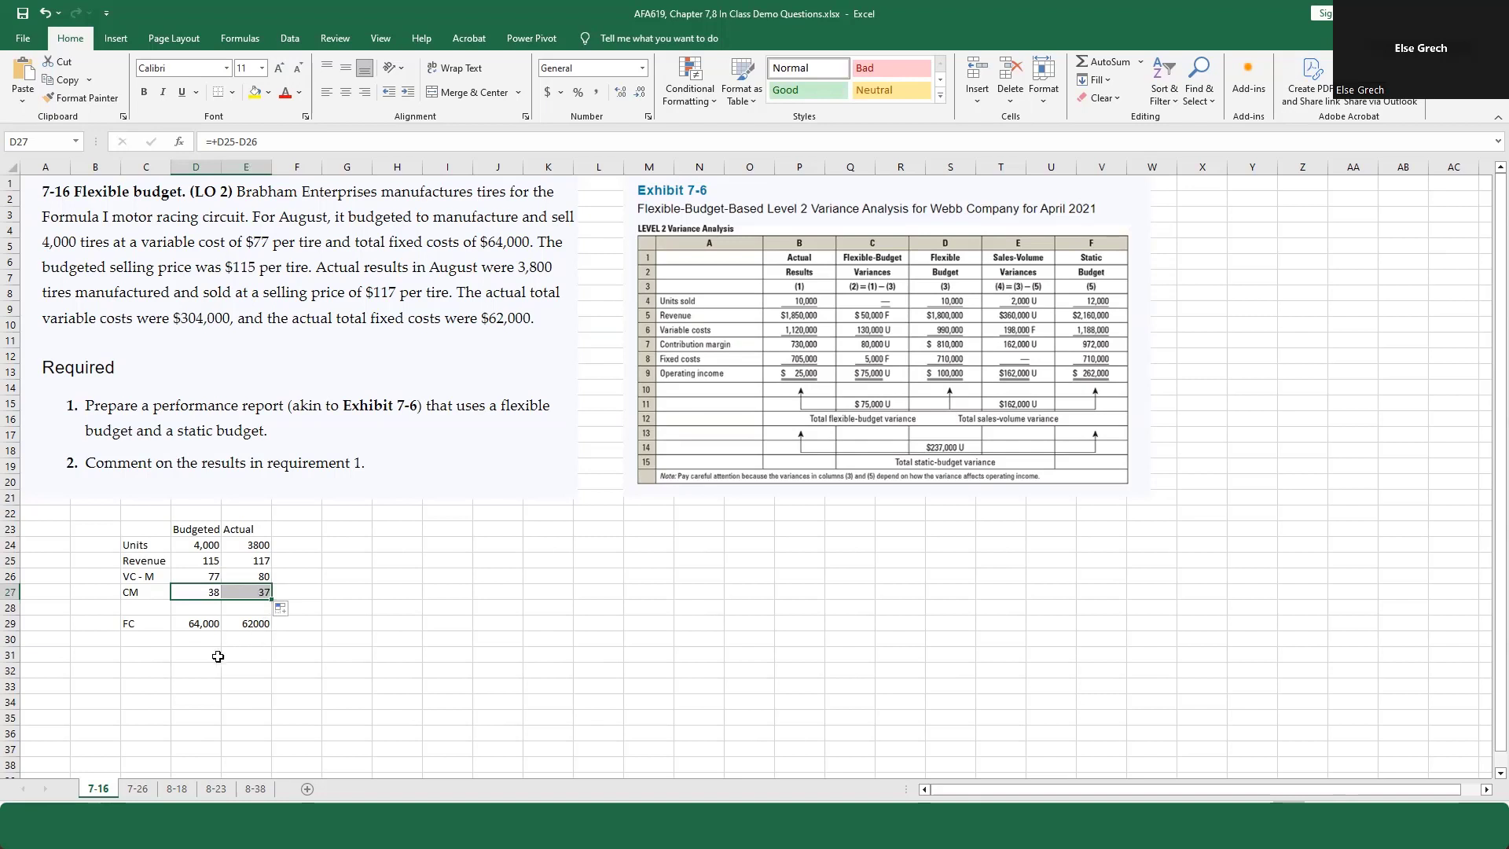
Step: Enter the report column headings Actual, FB Var, FB, SV V and Static Budget across I23 to M23
{"action": "left_click", "coordinate": [196, 609]}
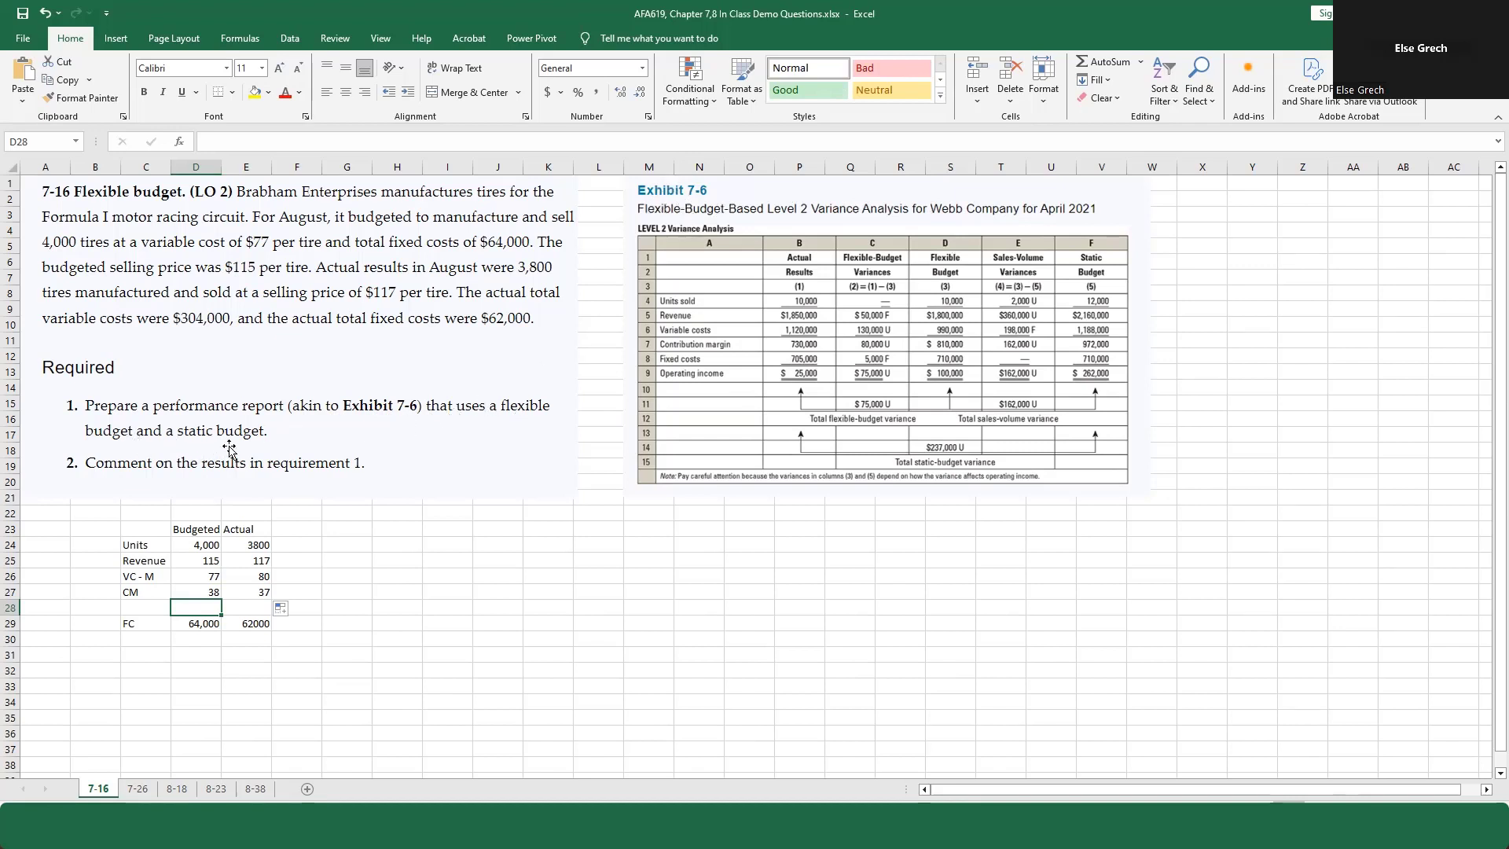
{"action": "left_click", "coordinate": [435, 534]}
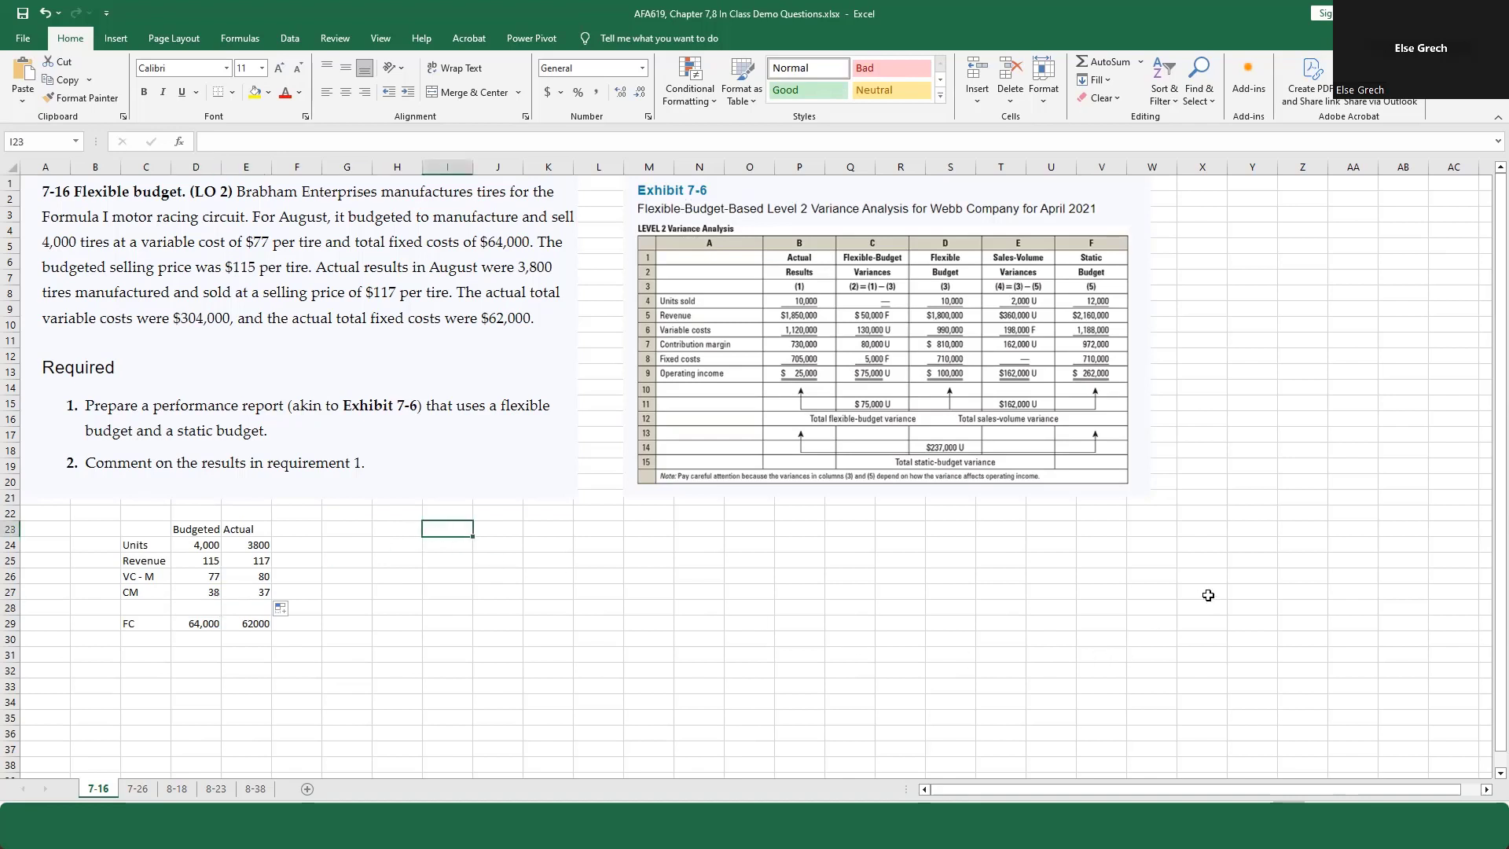
{"action": "type", "text": "Ac"}
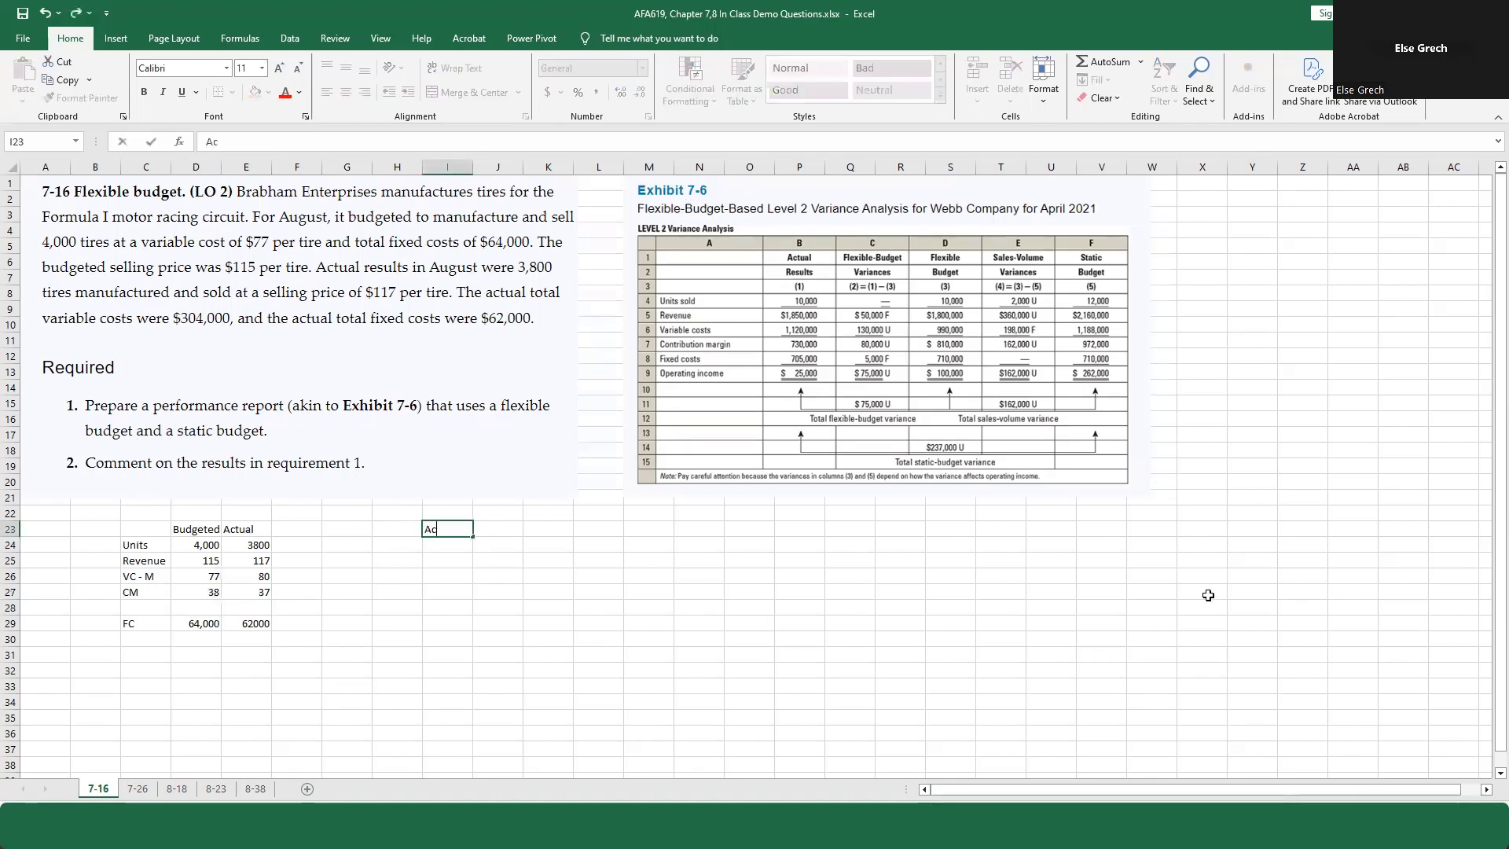
{"action": "type", "text": "tual"}
{"action": "key", "text": "Tab"}
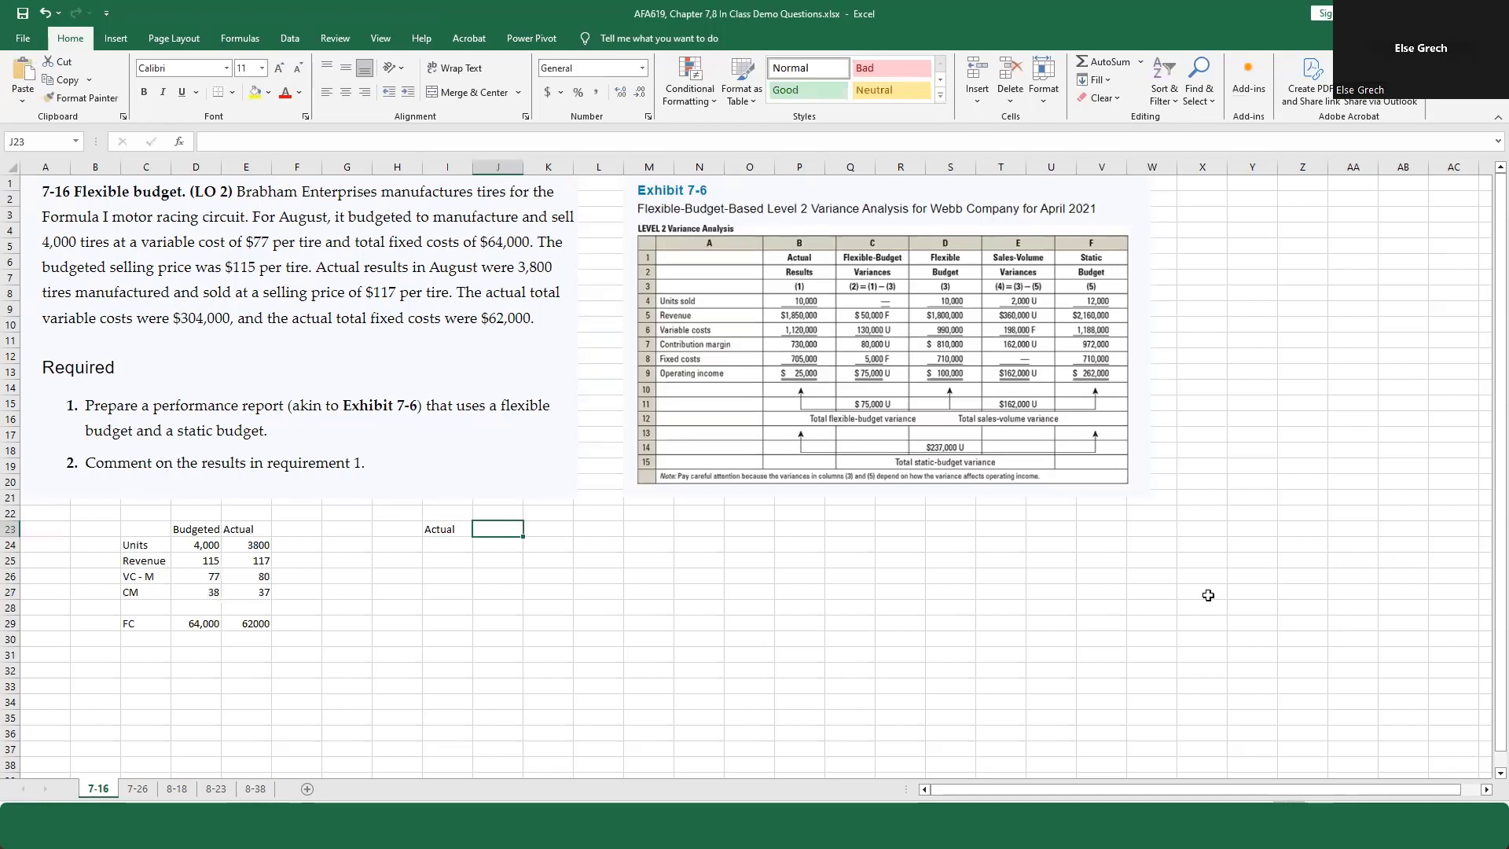
{"action": "type", "text": "FB Var"}
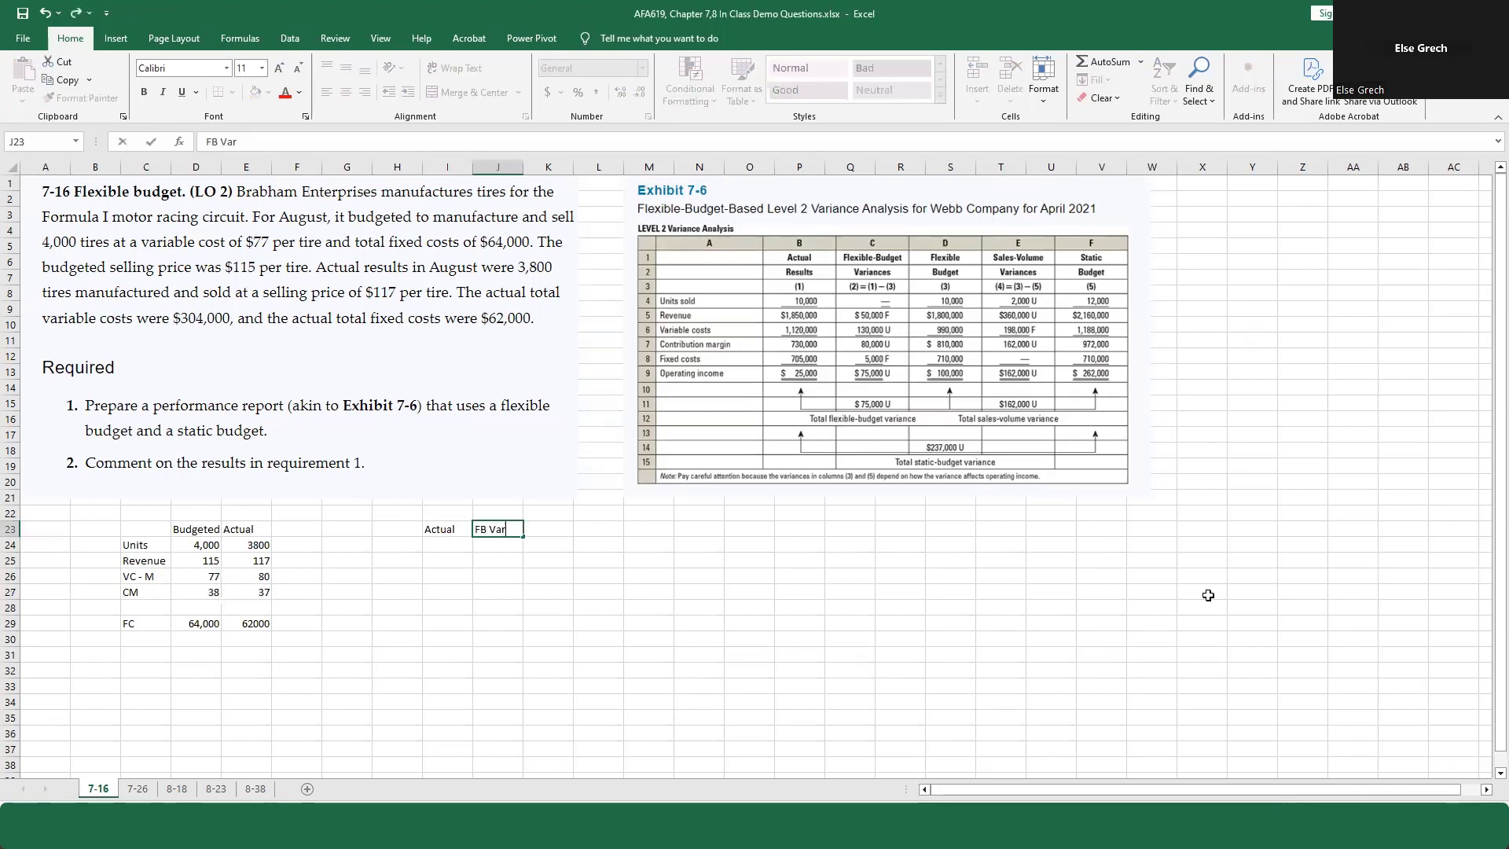
{"action": "key", "text": "Tab"}
{"action": "type", "text": "F"}
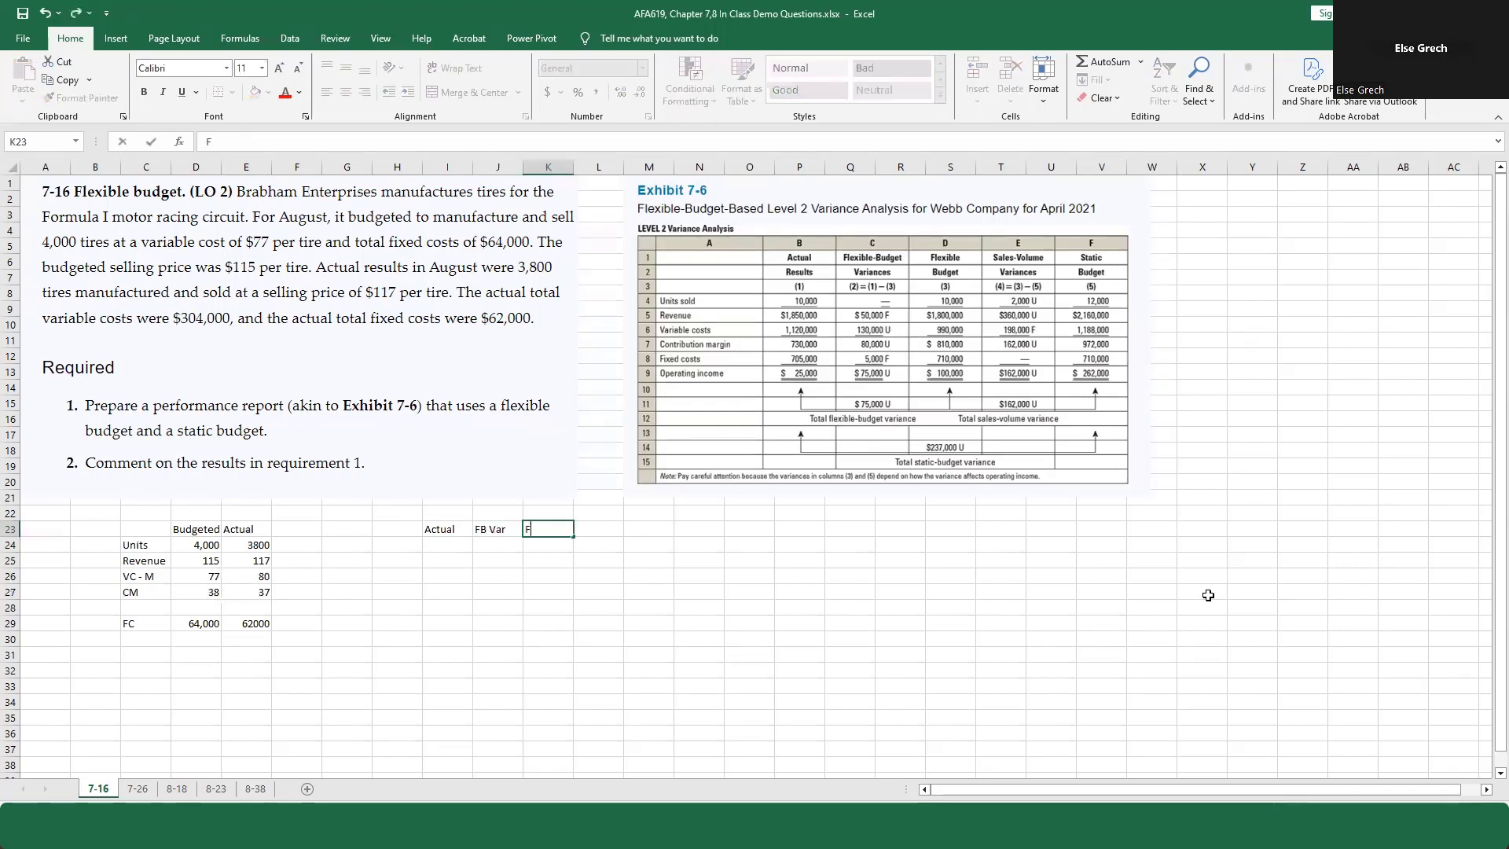
{"action": "type", "text": "B"}
{"action": "key", "text": "Tab"}
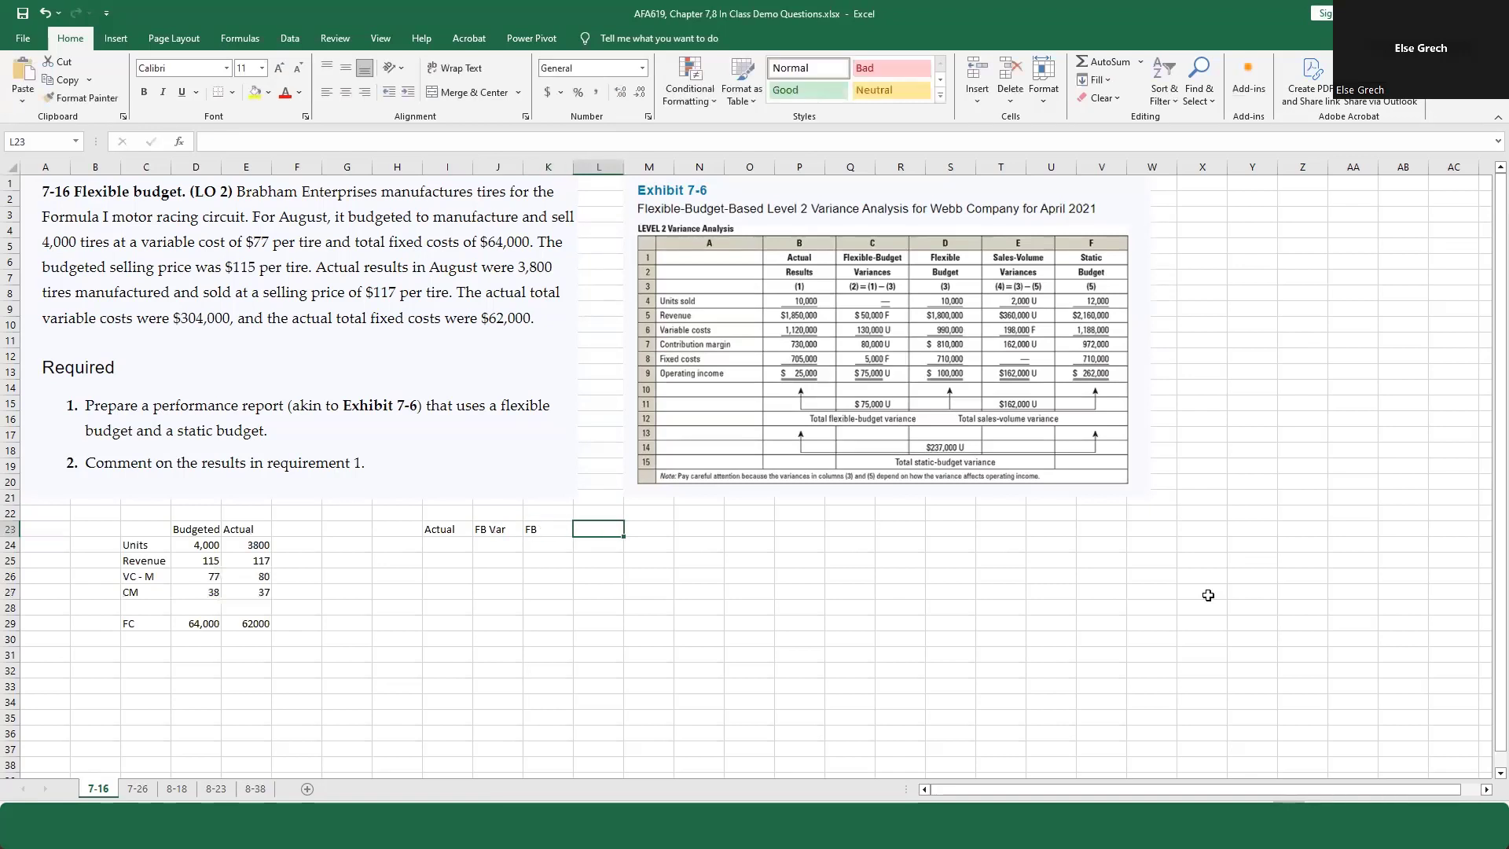
{"action": "type", "text": "SV V"}
{"action": "key", "text": "Tab"}
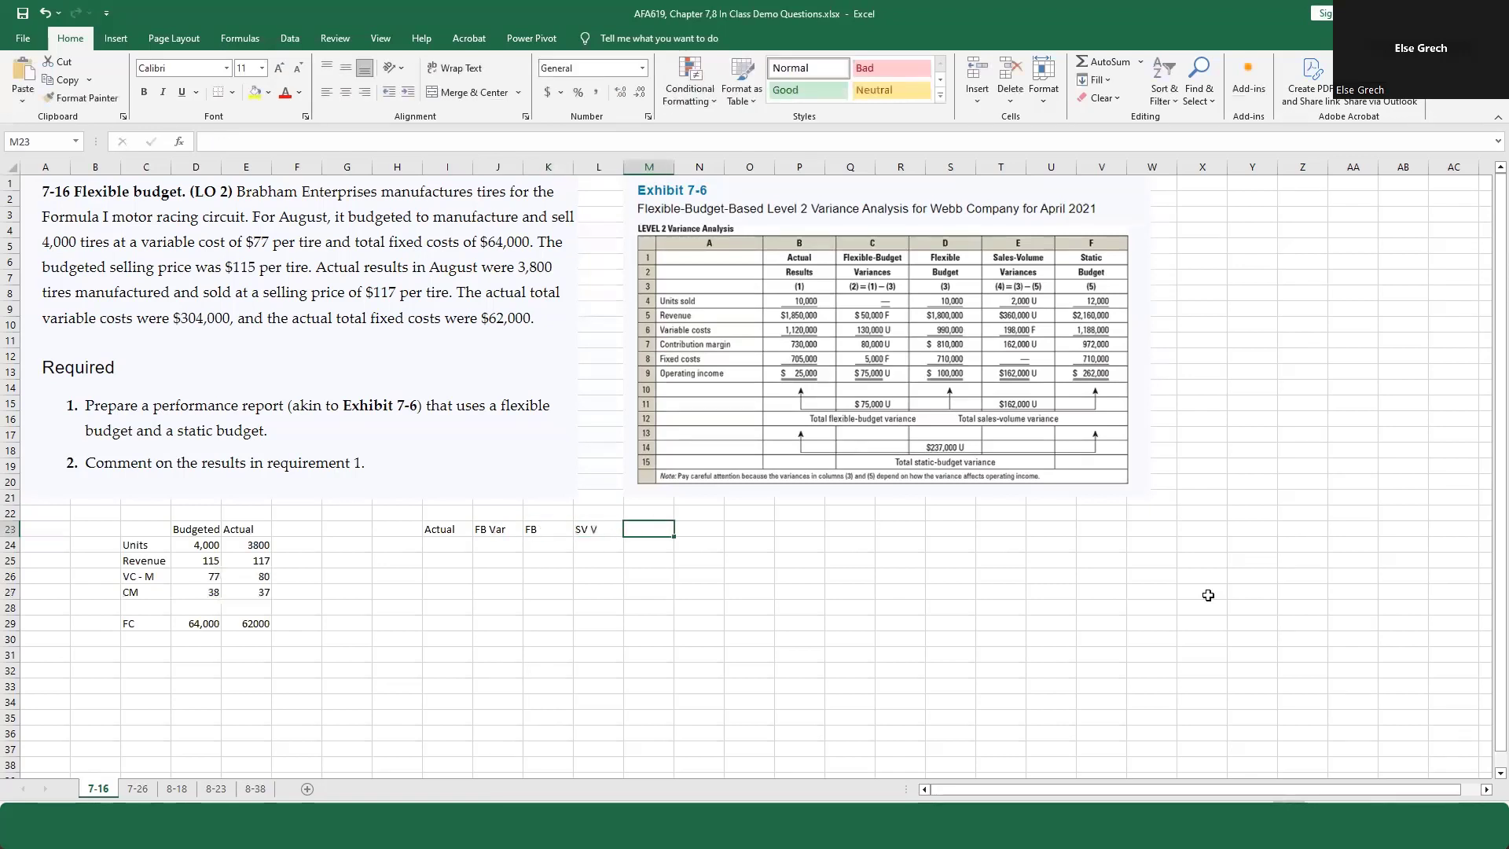
{"action": "type", "text": "St"}
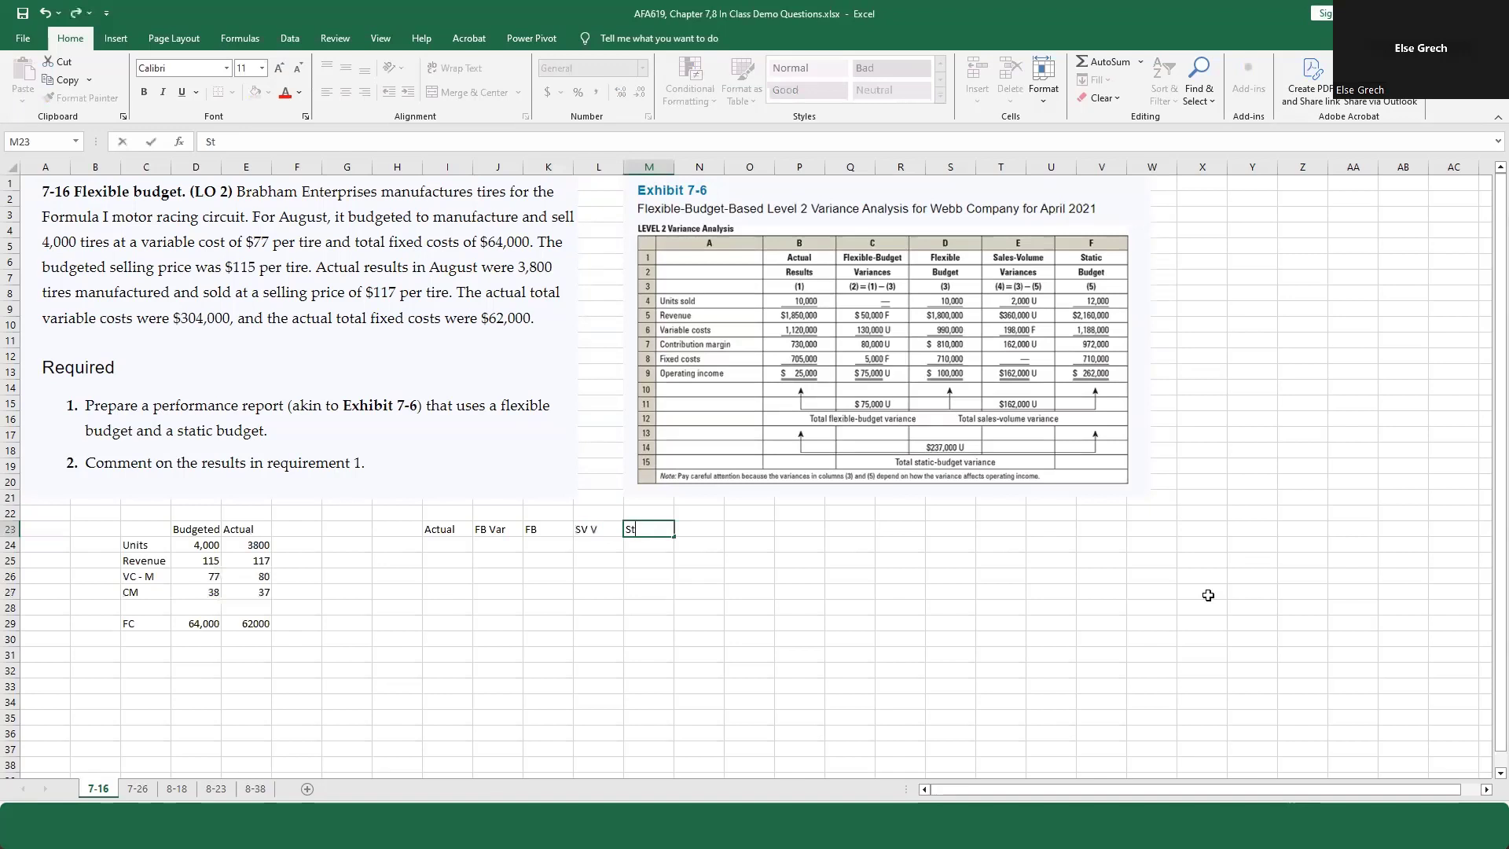
{"action": "type", "text": "atic Budget"}
{"action": "key", "text": "Return"}
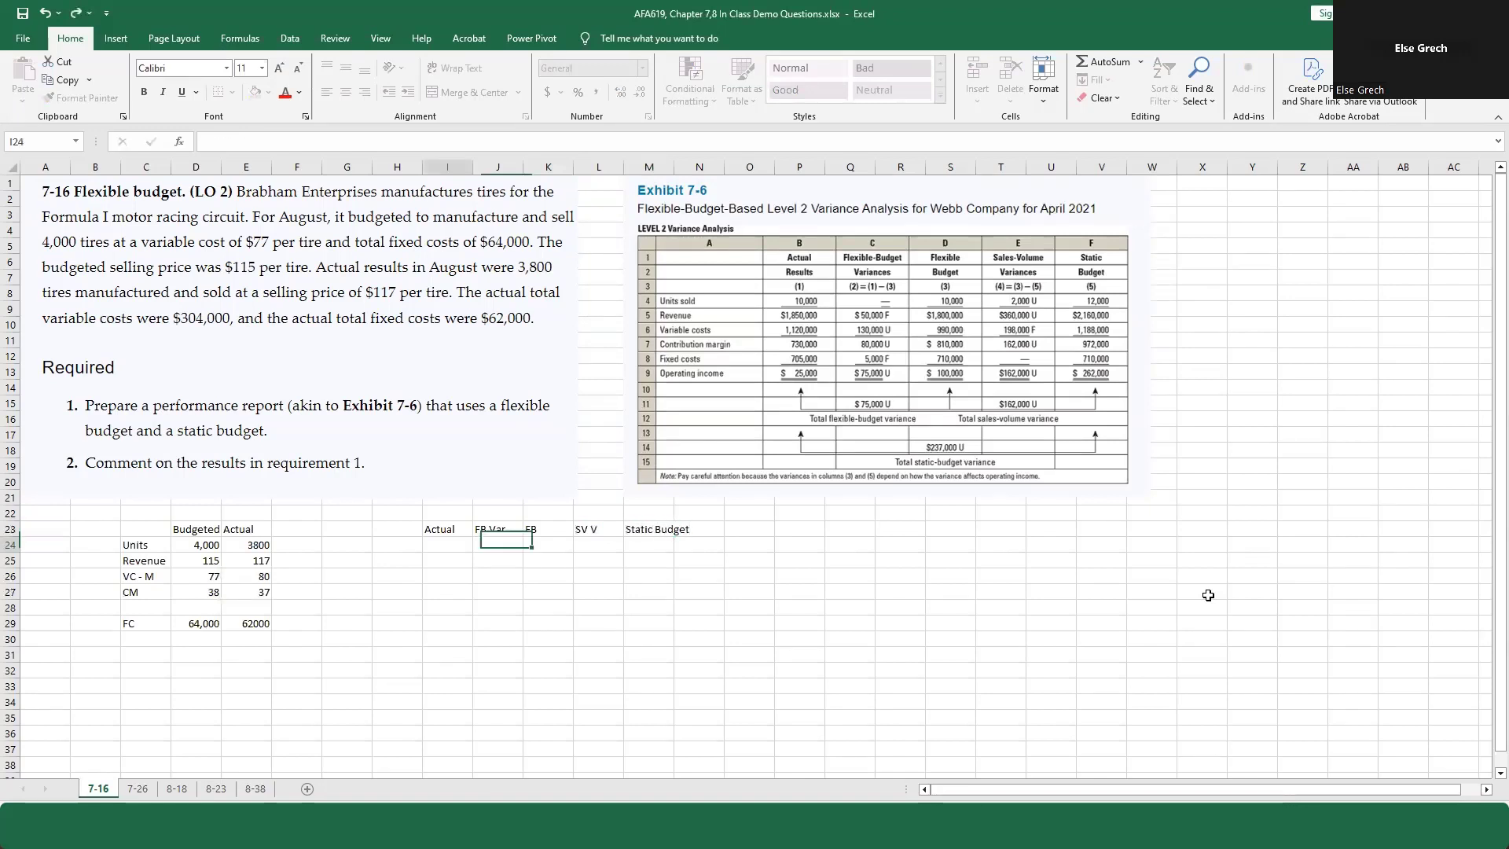
Step: Label the report rows Units sold, Revenue, VC, CM, FC and OI down G24 to G29
{"action": "key", "text": "Return"}
{"action": "key", "text": "Up"}
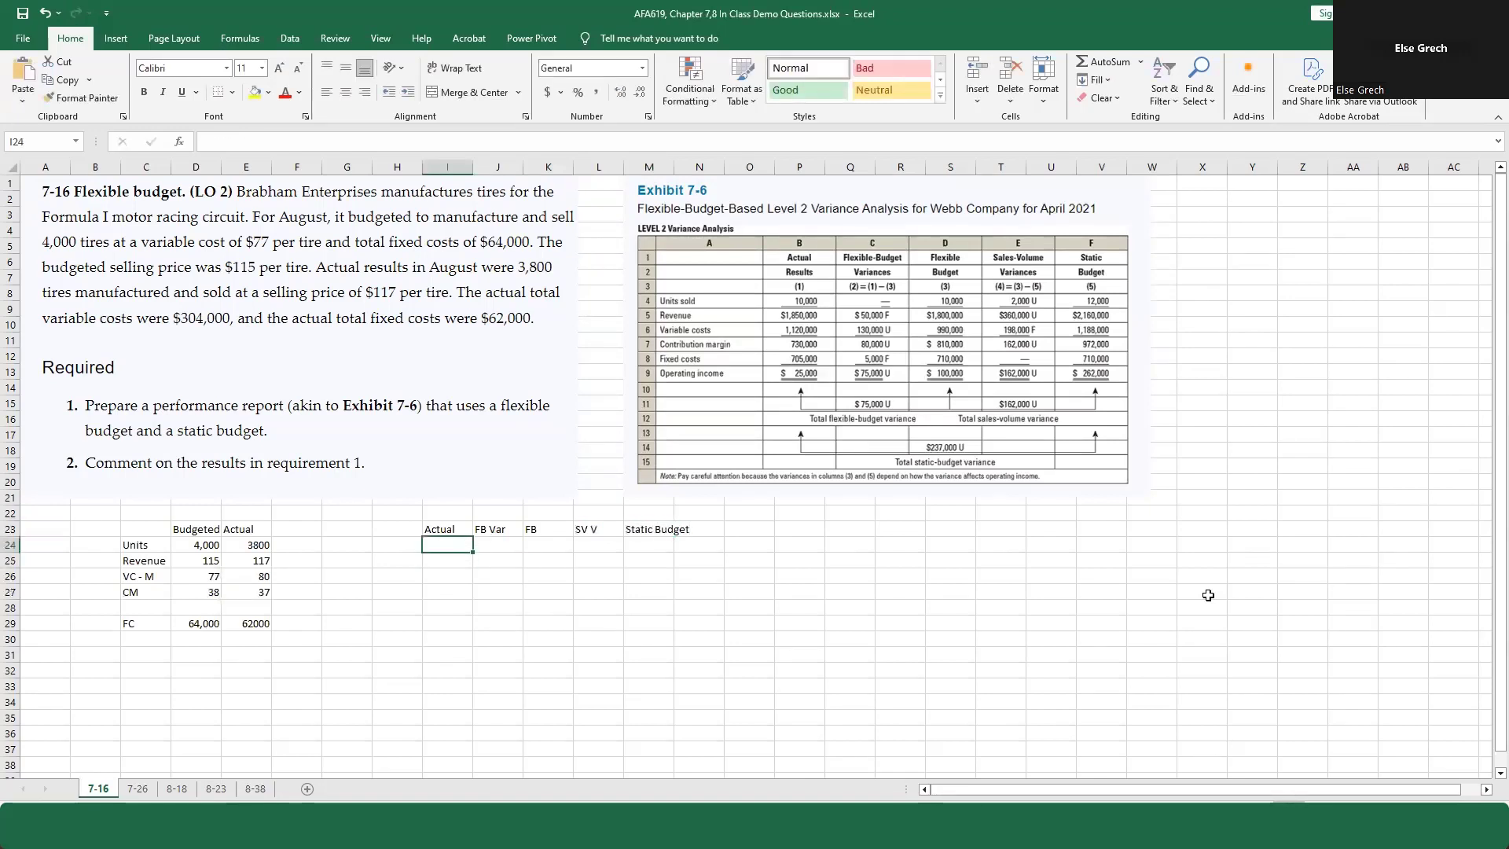
{"action": "key", "text": "Left"}
{"action": "key", "text": "Left"}
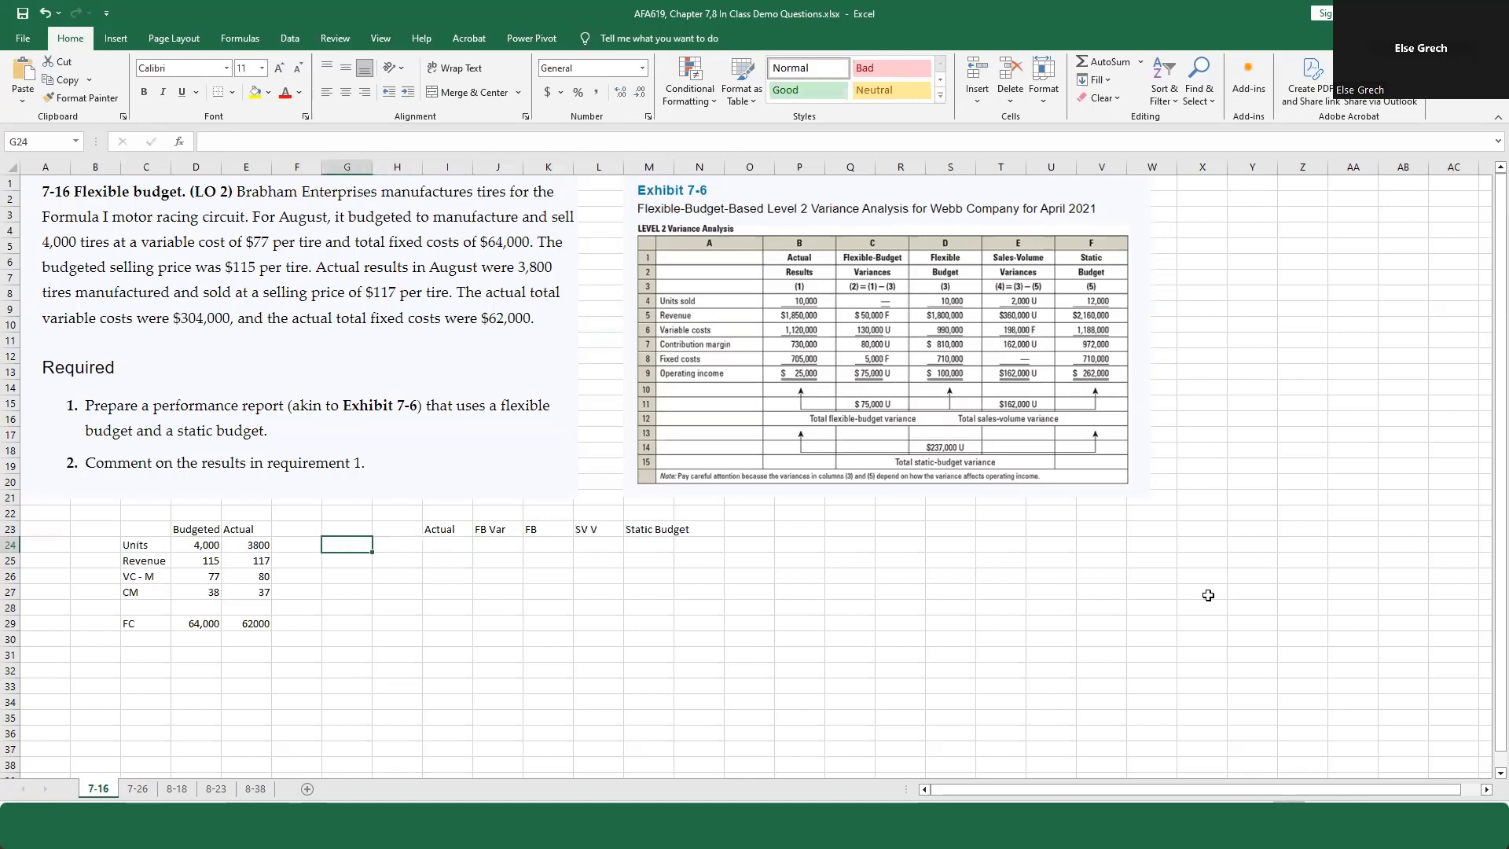
{"action": "type", "text": "Units s"}
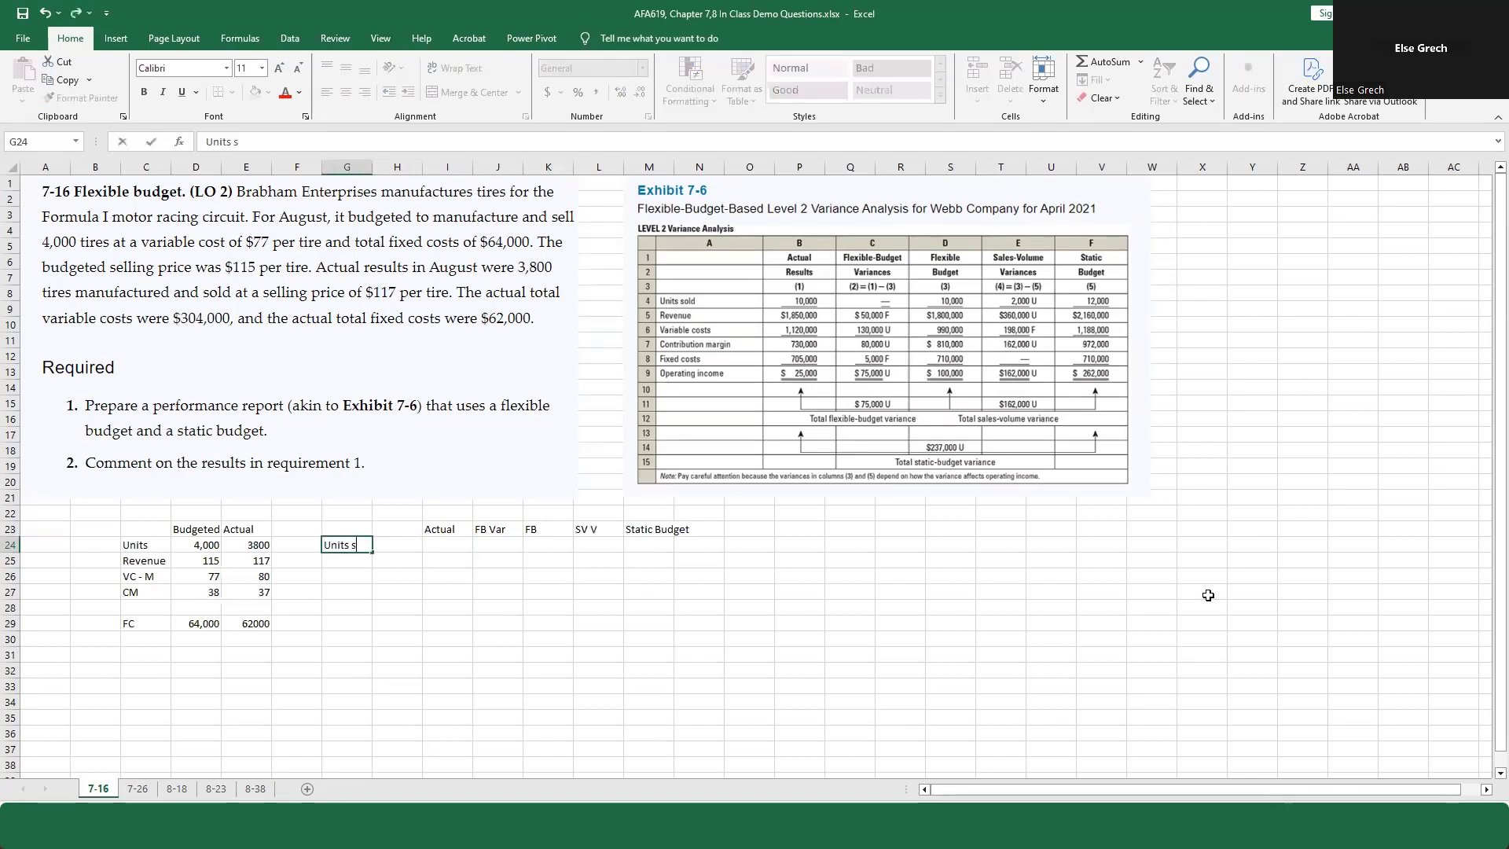
{"action": "type", "text": "old"}
{"action": "key", "text": "Return"}
{"action": "type", "text": "Revenue"}
{"action": "key", "text": "Return"}
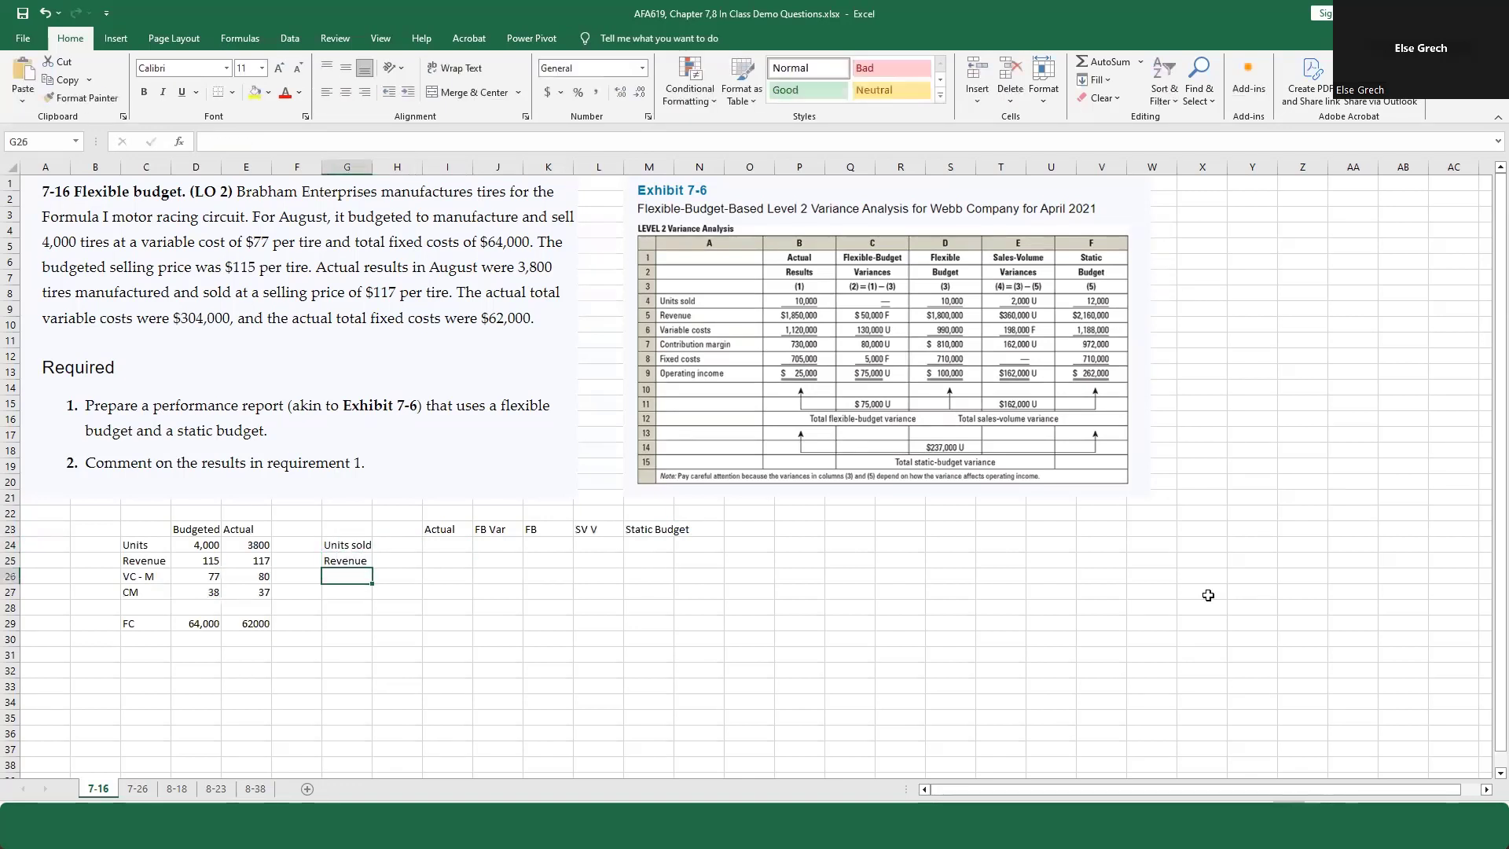
{"action": "type", "text": "VC"}
{"action": "key", "text": "Return"}
{"action": "type", "text": "CM"}
{"action": "key", "text": "Return"}
{"action": "type", "text": "FC"}
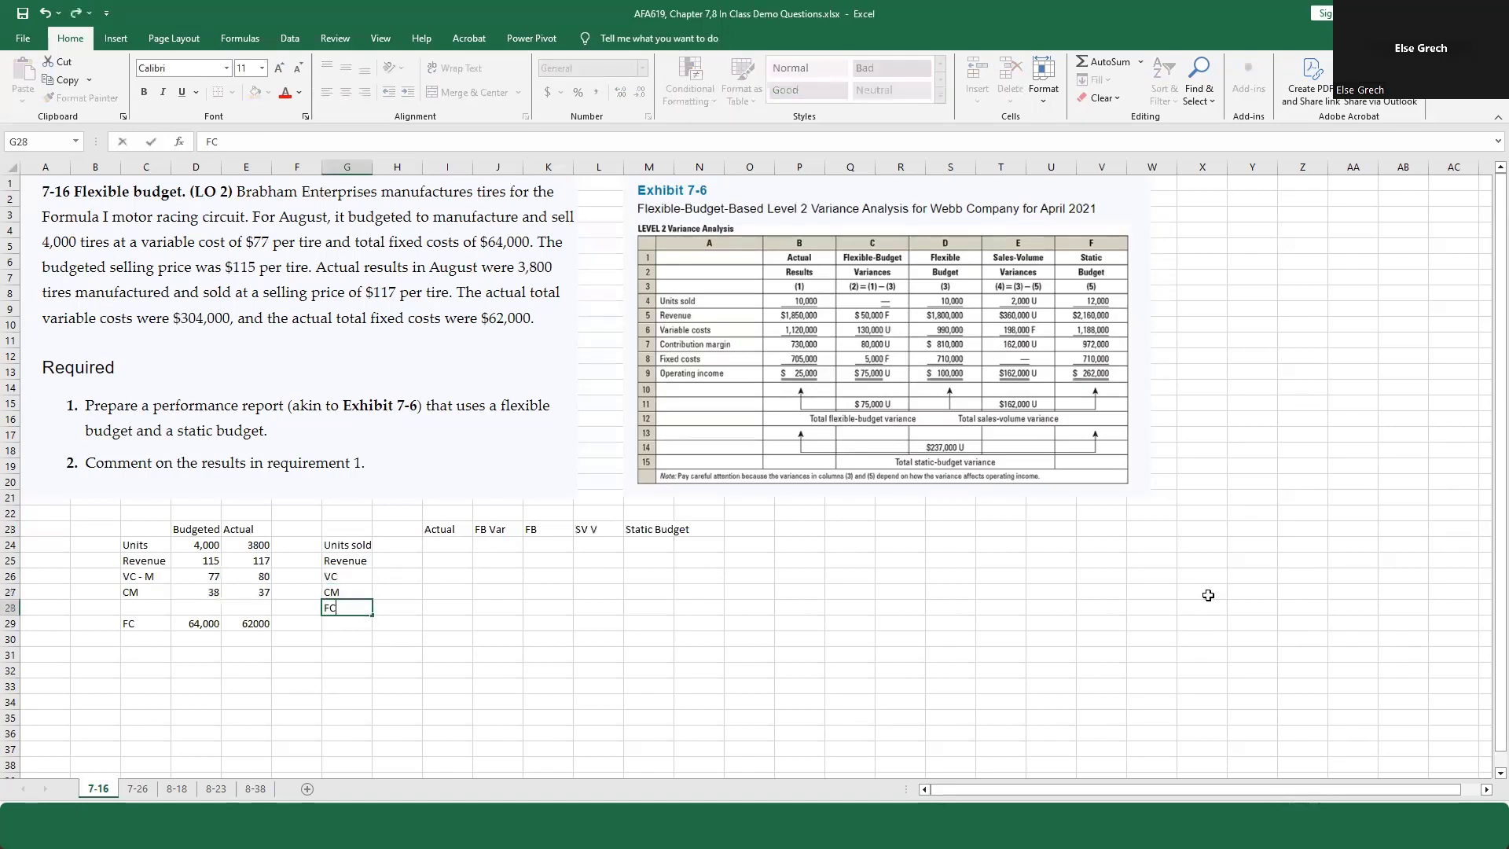
{"action": "key", "text": "Return"}
{"action": "type", "text": "OI"}
{"action": "key", "text": "Right"}
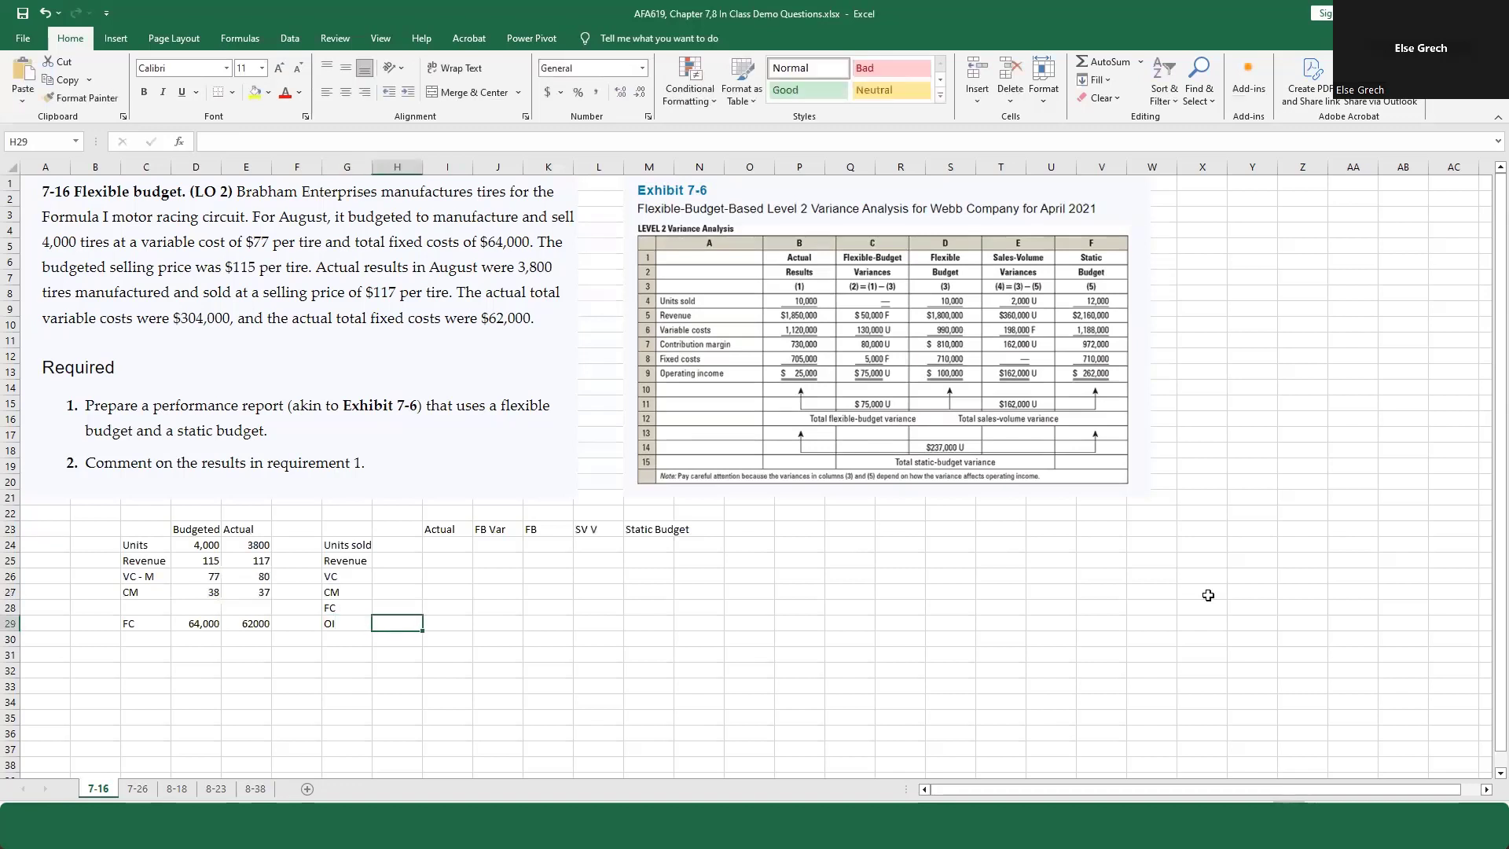
Step: Link the Actual units sold in I24 to the actual units in E24
{"action": "key", "text": "Up"}
{"action": "key", "text": "Up"}
{"action": "key", "text": "Up"}
{"action": "key", "text": "Up"}
{"action": "key", "text": "Up"}
{"action": "key", "text": "Right"}
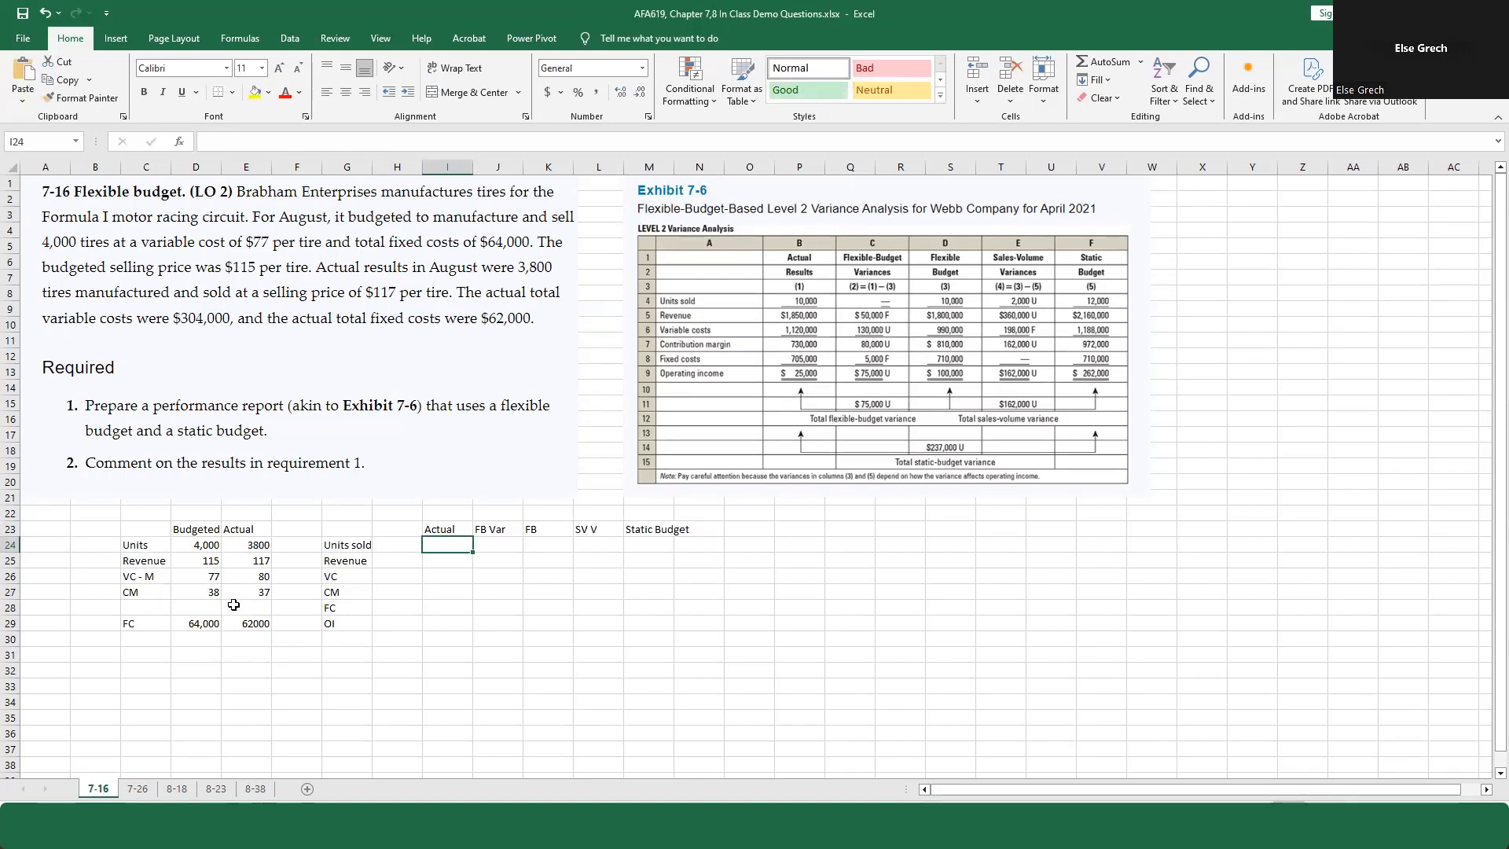
{"action": "type", "text": "="}
{"action": "left_click", "coordinate": [255, 544]}
{"action": "key", "text": "Return"}
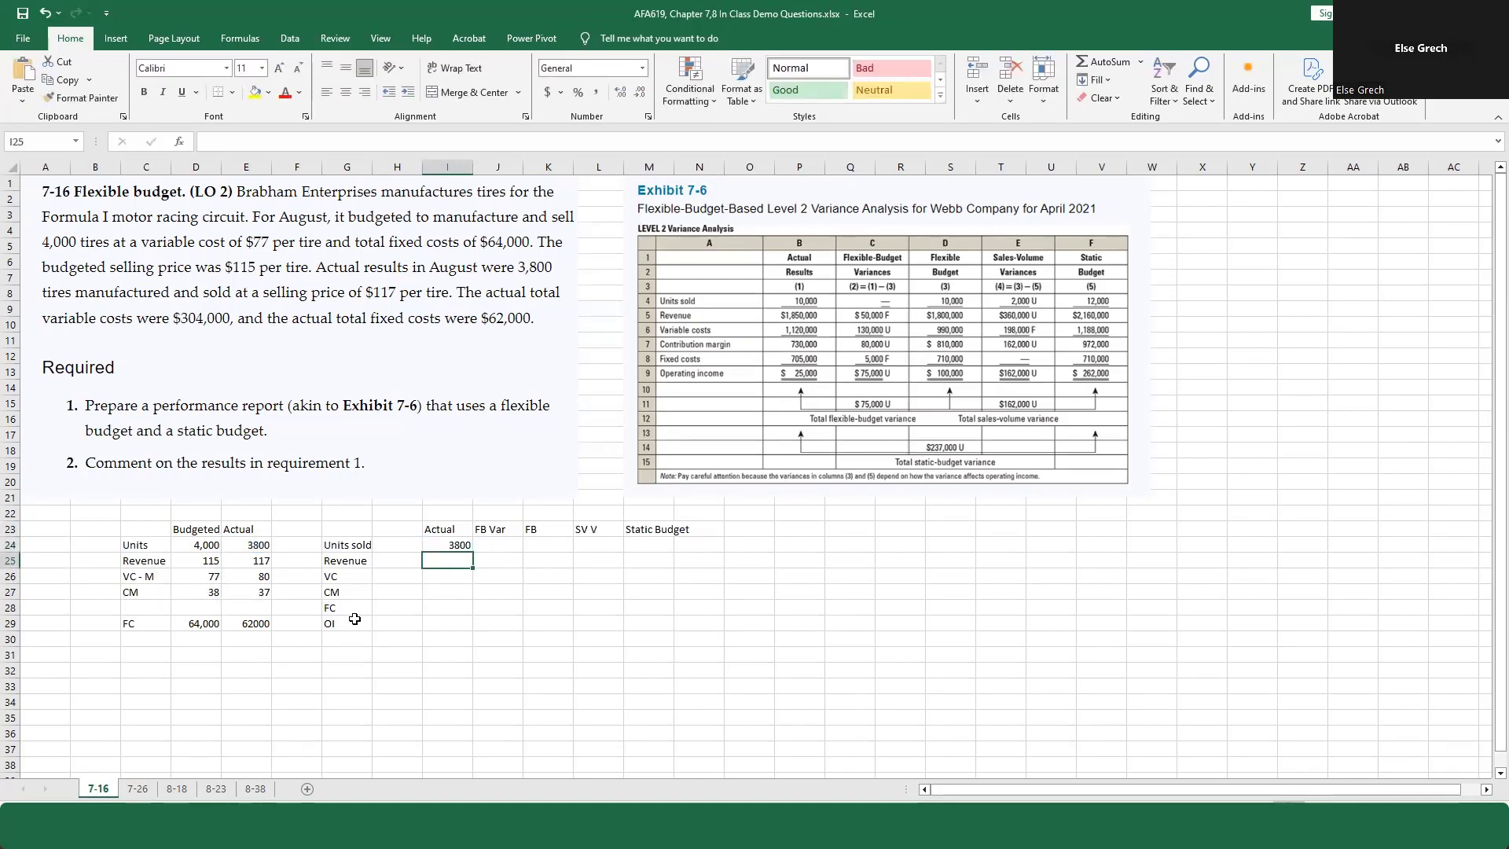
Step: Calculate the Actual revenue in I25 as $I$24*E25, keeping the units reference absolute
{"action": "type", "text": "+"}
{"action": "left_click", "coordinate": [452, 544]}
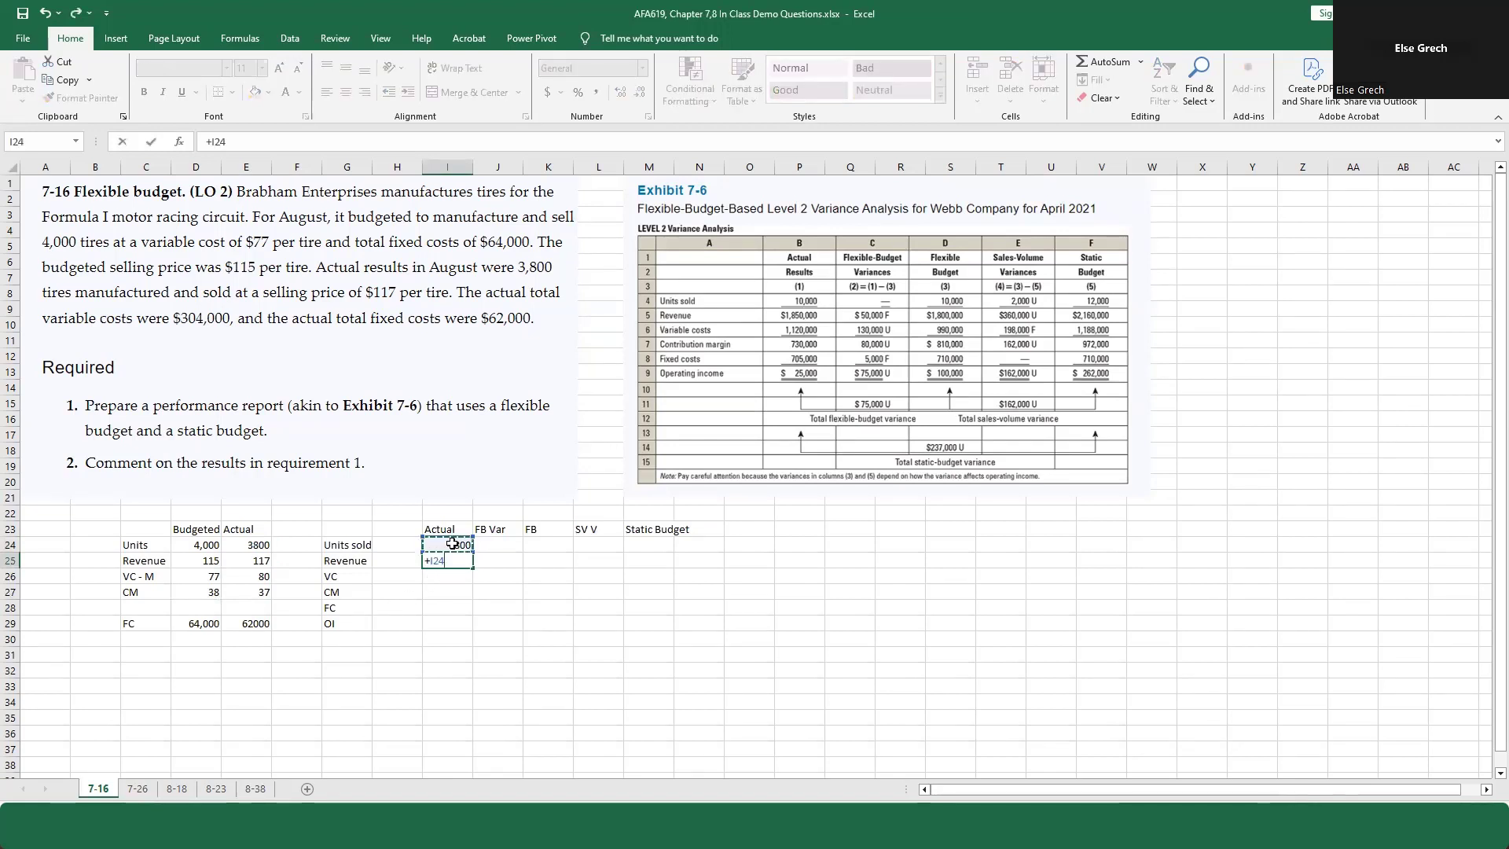
{"action": "key", "text": "F4"}
{"action": "type", "text": "*"}
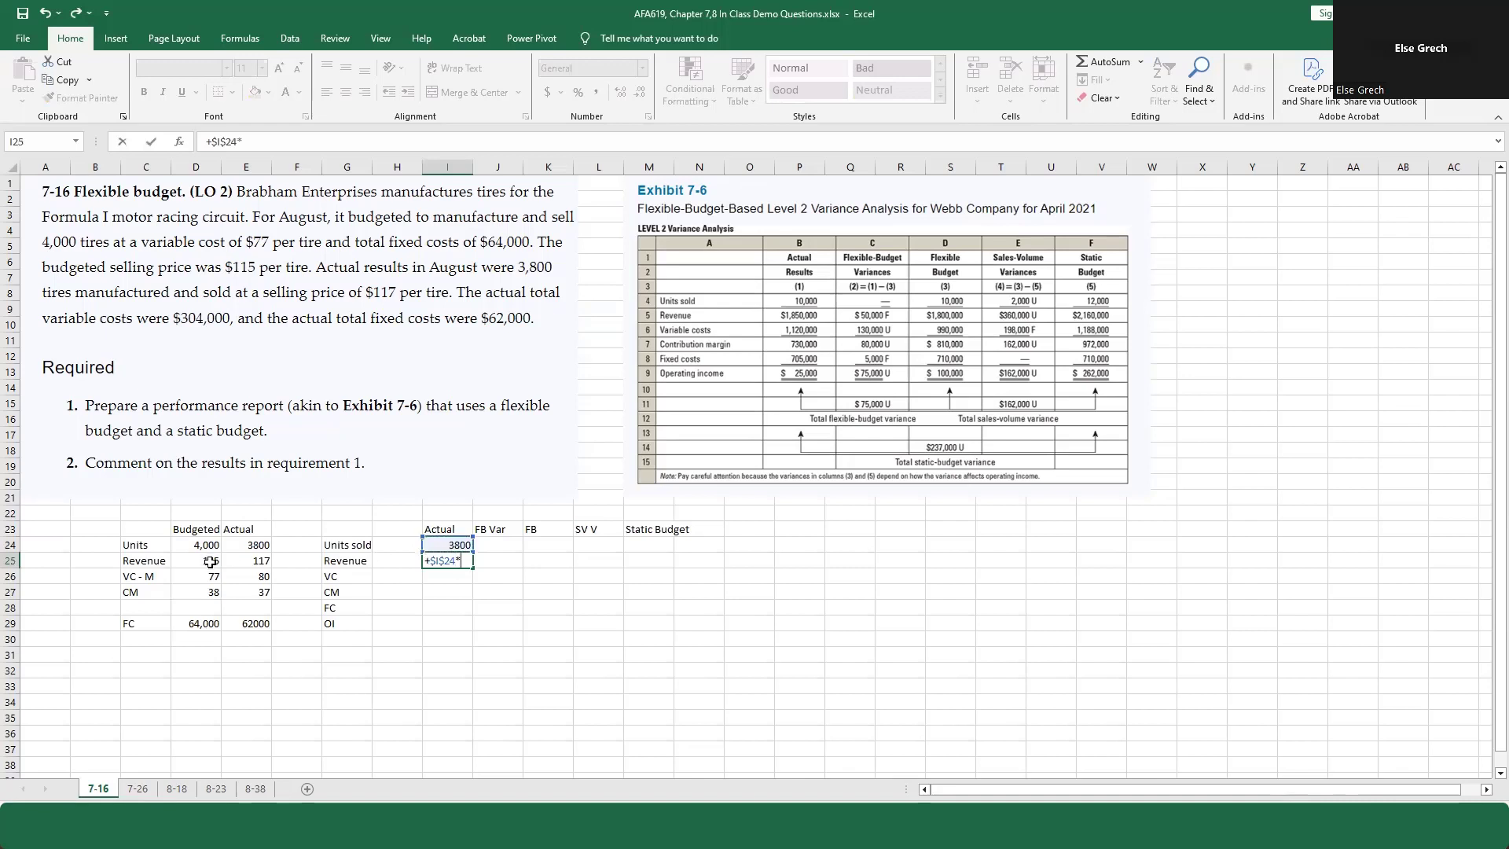
{"action": "left_click", "coordinate": [249, 561]}
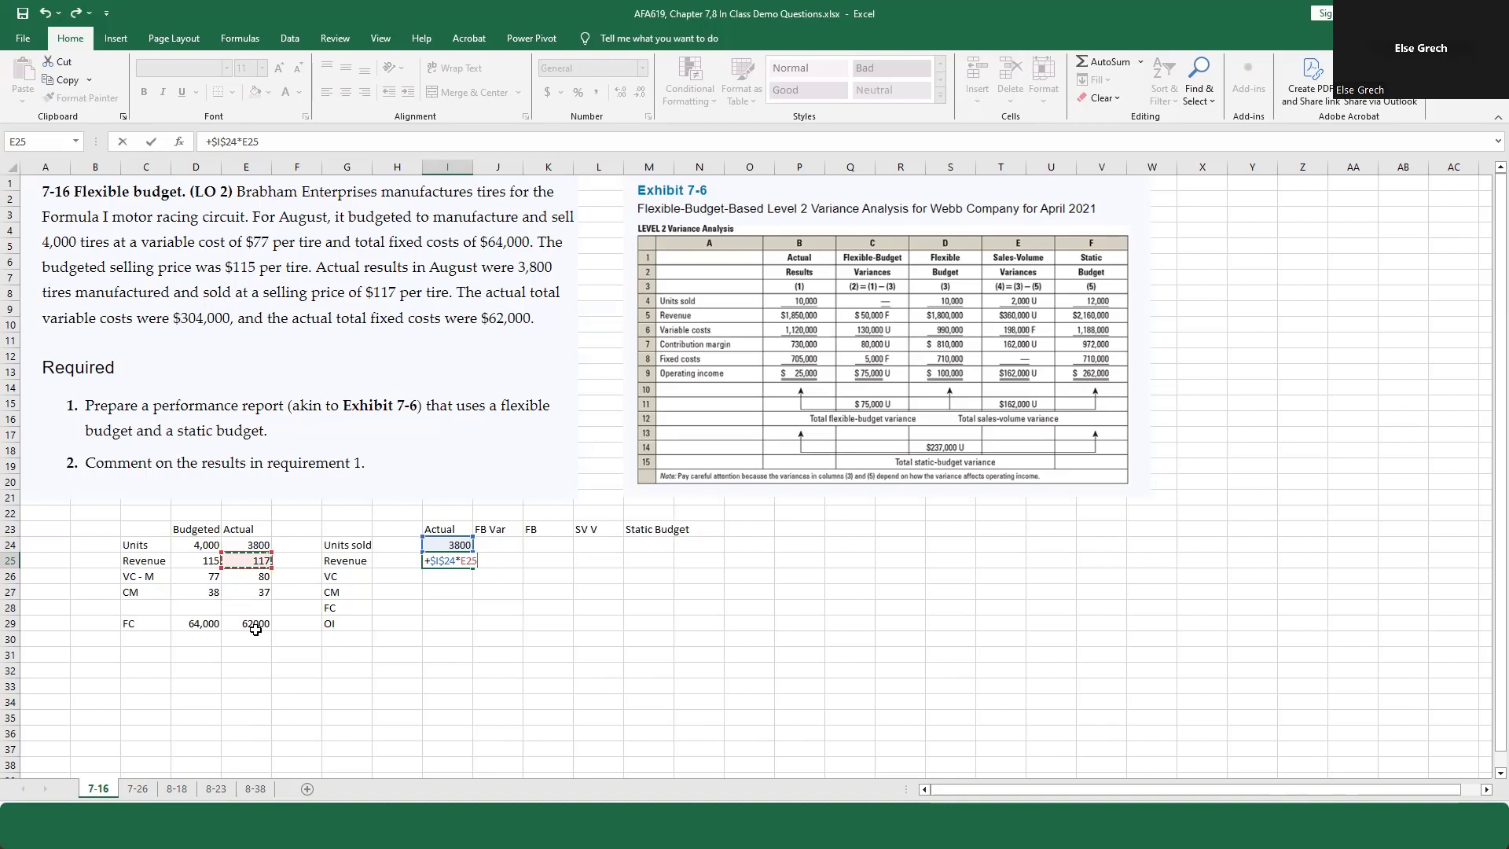
{"action": "key", "text": "Return"}
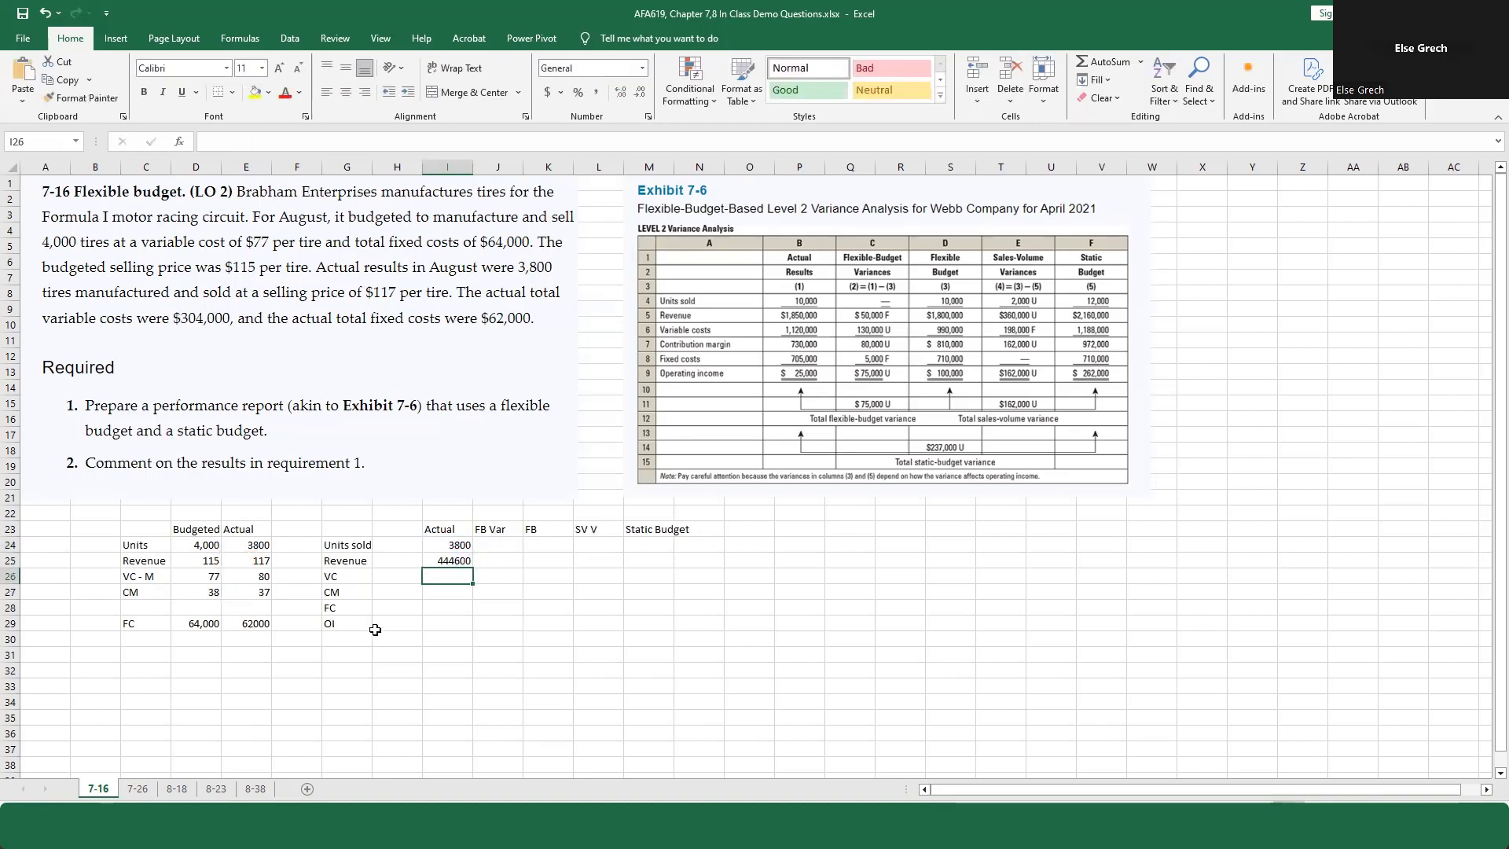
{"action": "type", "text": "+"}
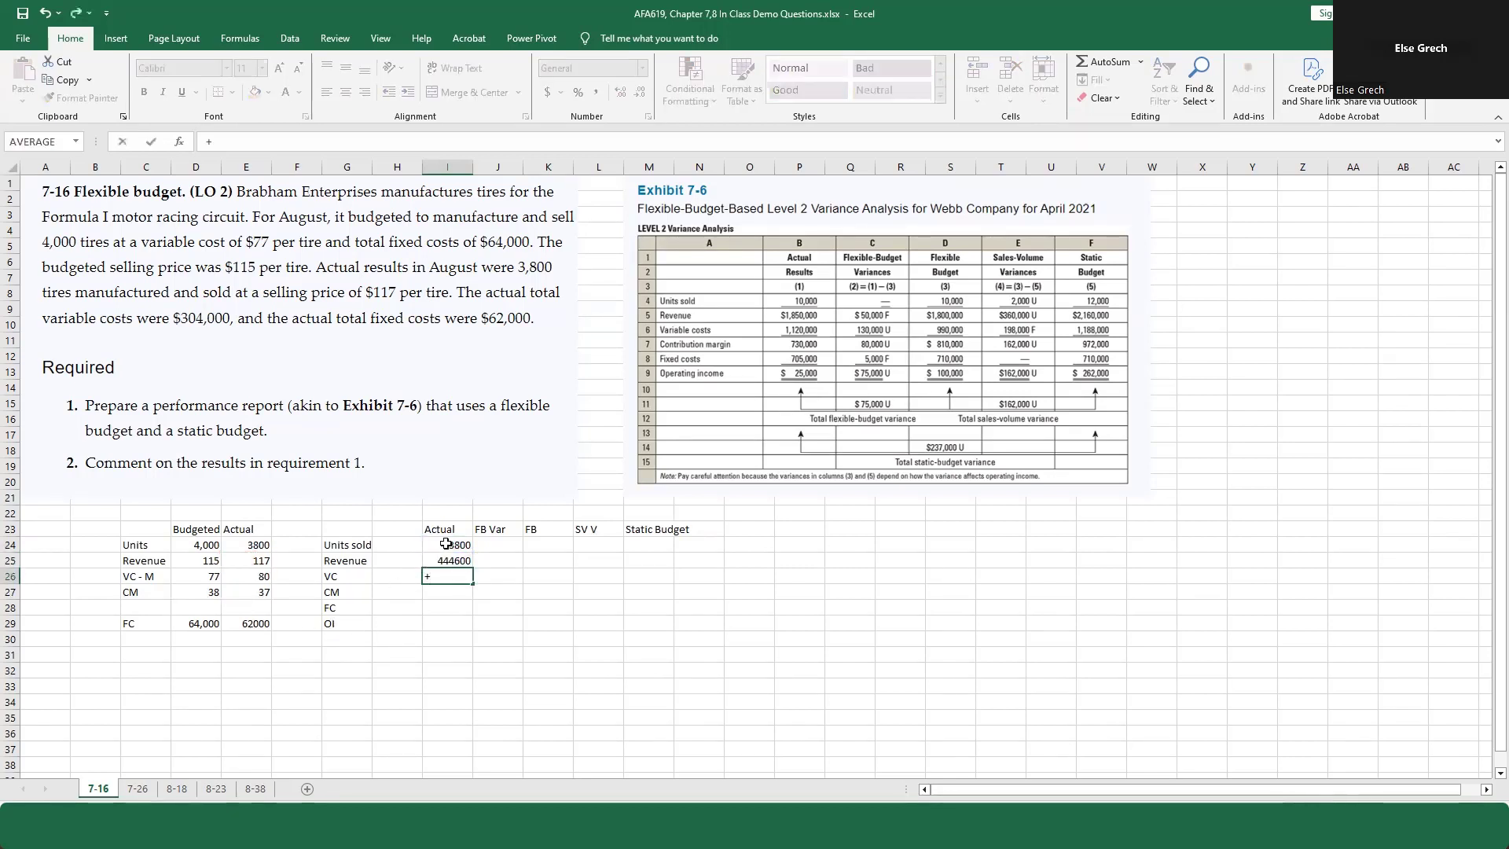
{"action": "left_click", "coordinate": [446, 544]}
{"action": "key", "text": "Escape"}
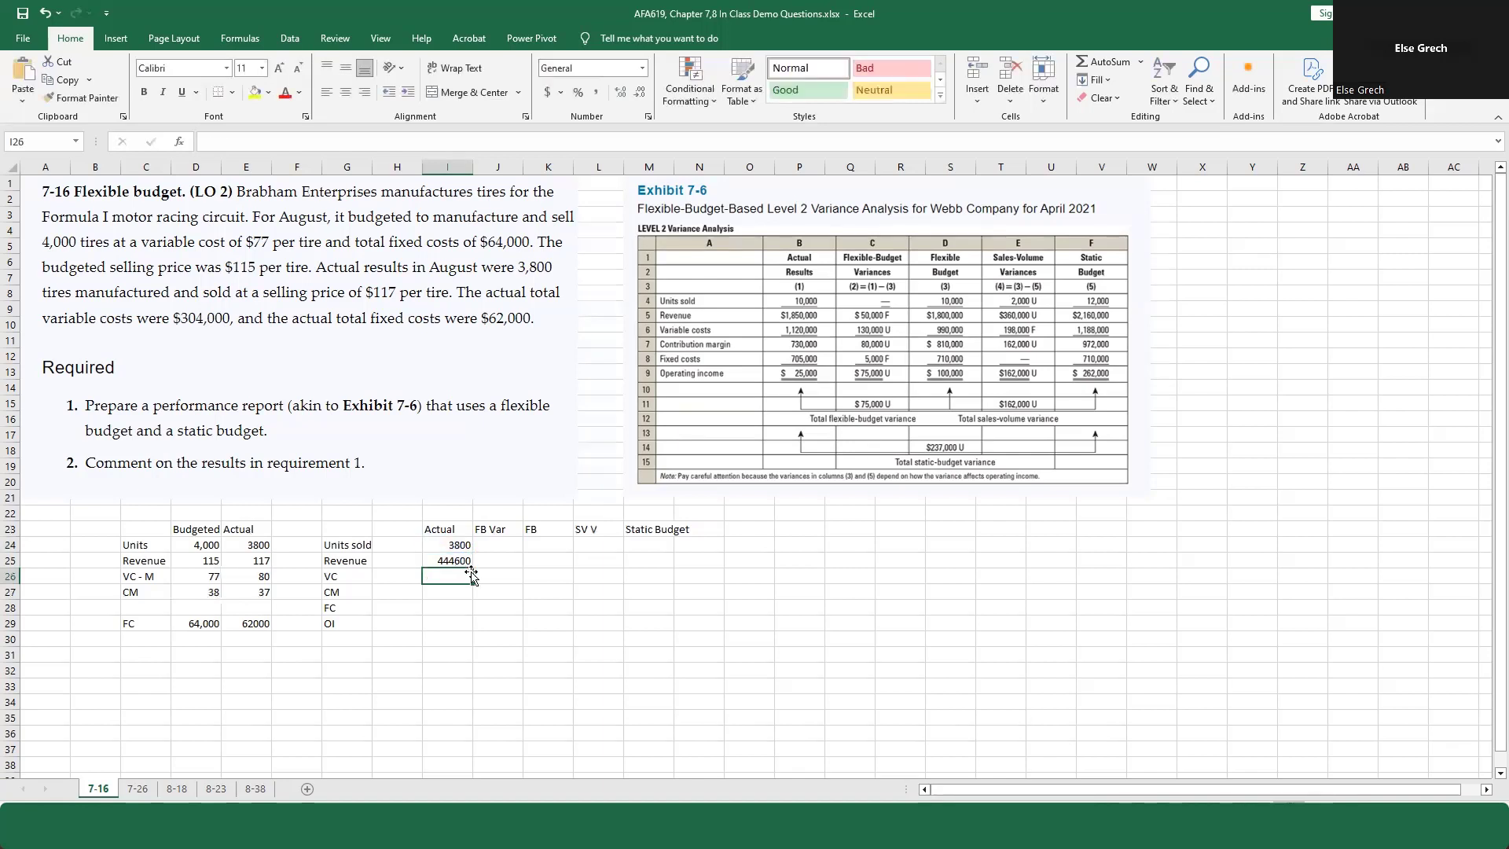
Step: Fill the revenue formula from I25 down to the VC row in I26 and check its cell references
{"action": "key", "text": "Up"}
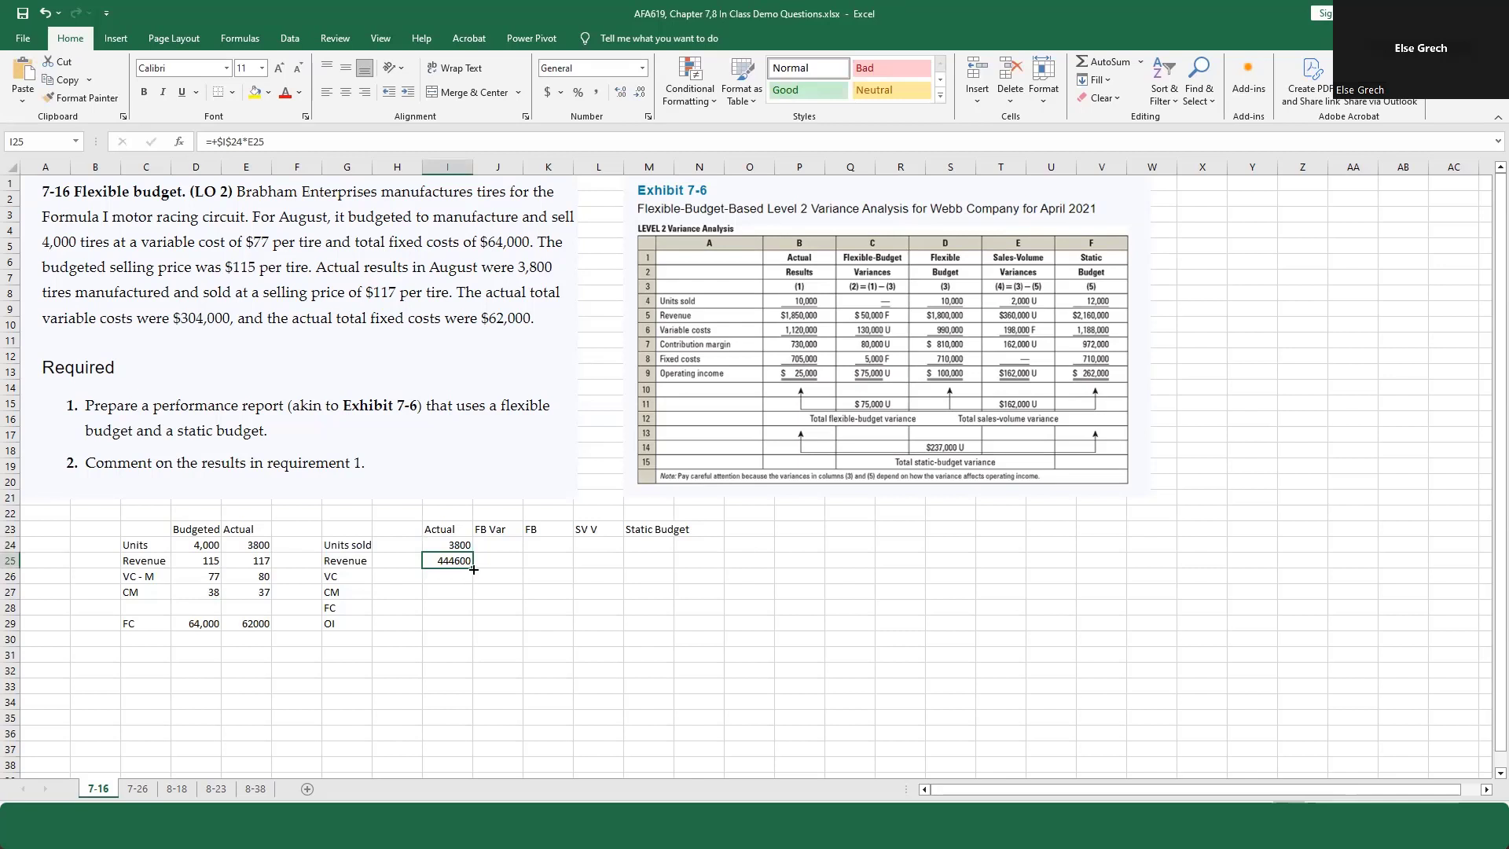
{"action": "left_click_drag", "start_coordinate": [471, 568], "coordinate": [472, 584]}
{"action": "left_click", "coordinate": [452, 577]}
{"action": "double_click", "coordinate": [452, 577]}
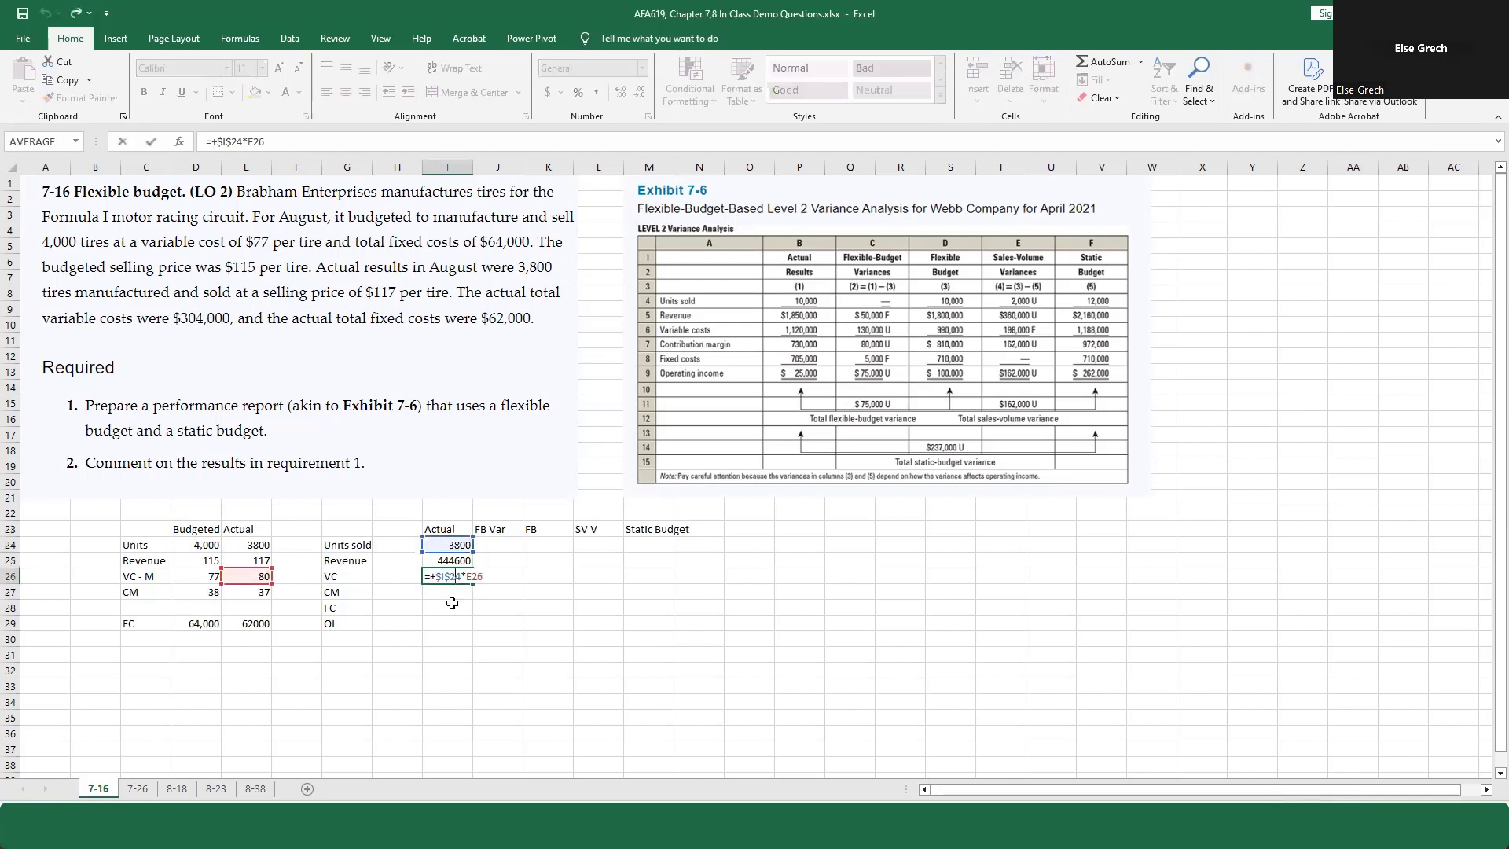
{"action": "key", "text": "Return"}
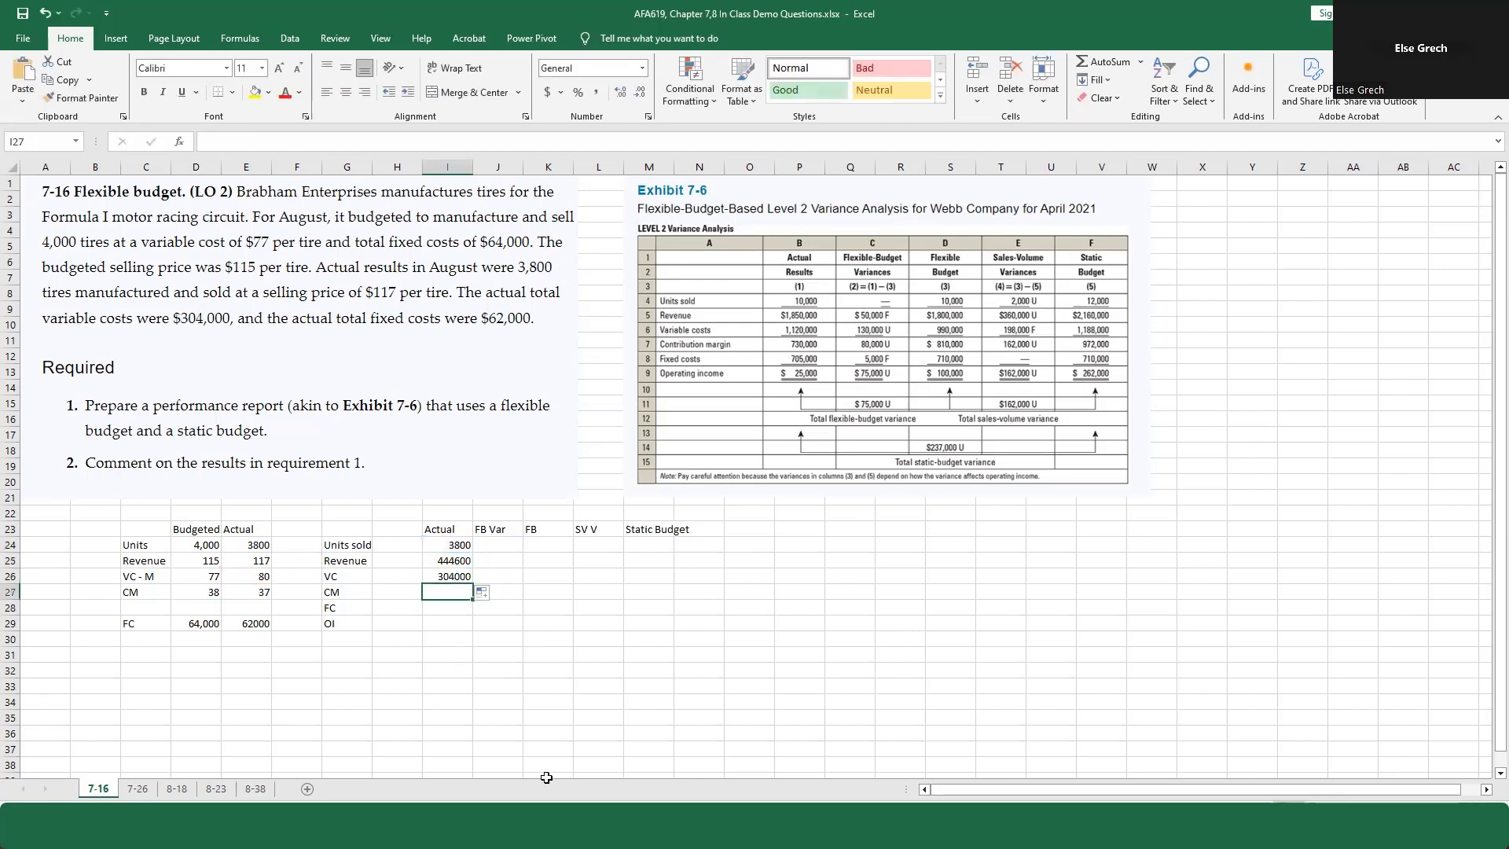
Step: Calculate the Actual contribution margin in I27 as I25-I26
{"action": "type", "text": "+"}
{"action": "key", "text": "Up"}
{"action": "key", "text": "Up"}
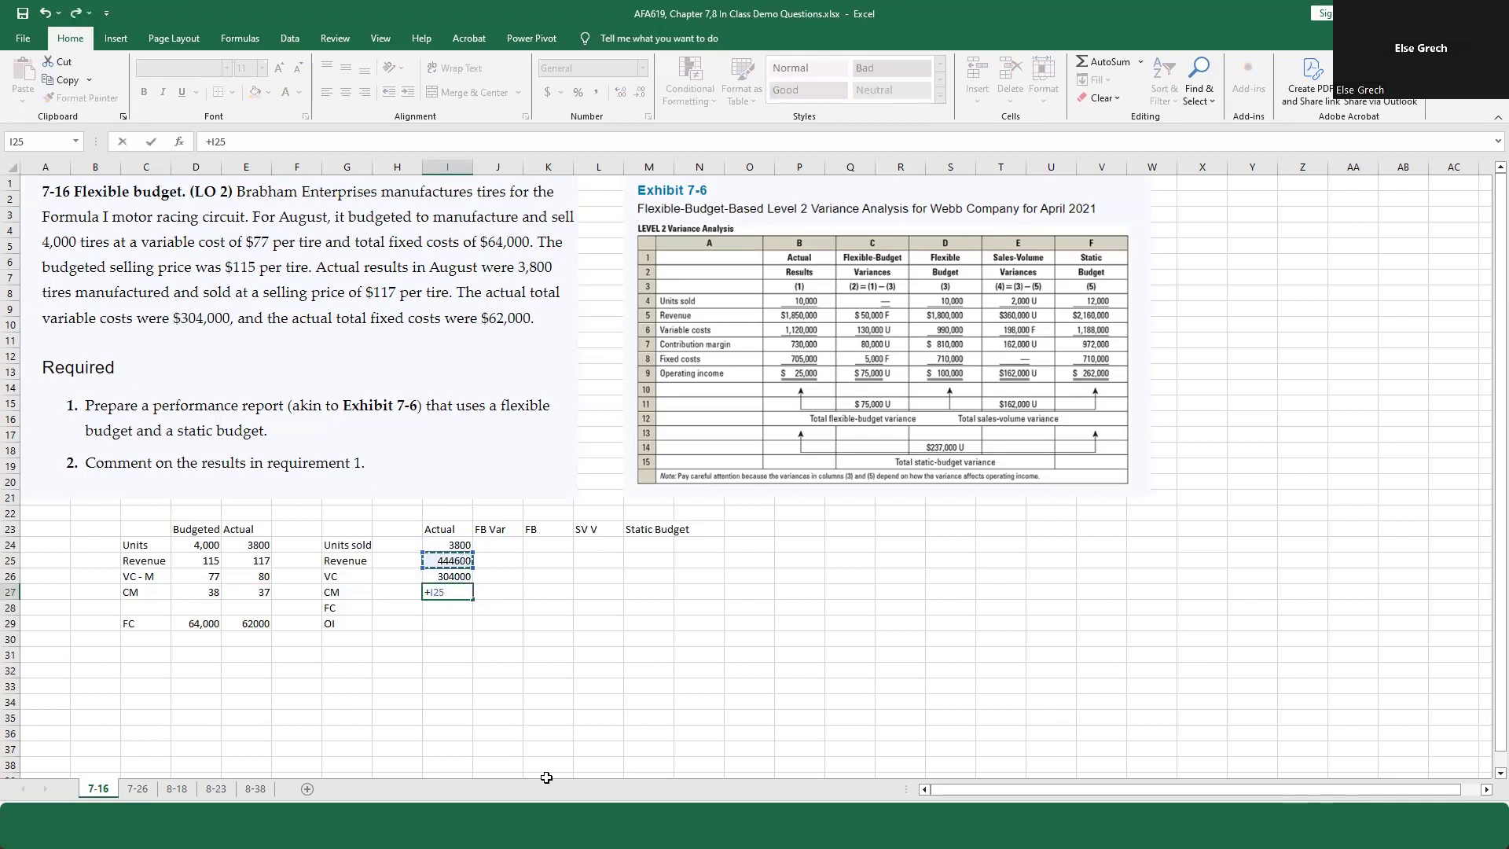
{"action": "type", "text": "-"}
{"action": "key", "text": "Up"}
{"action": "key", "text": "Return"}
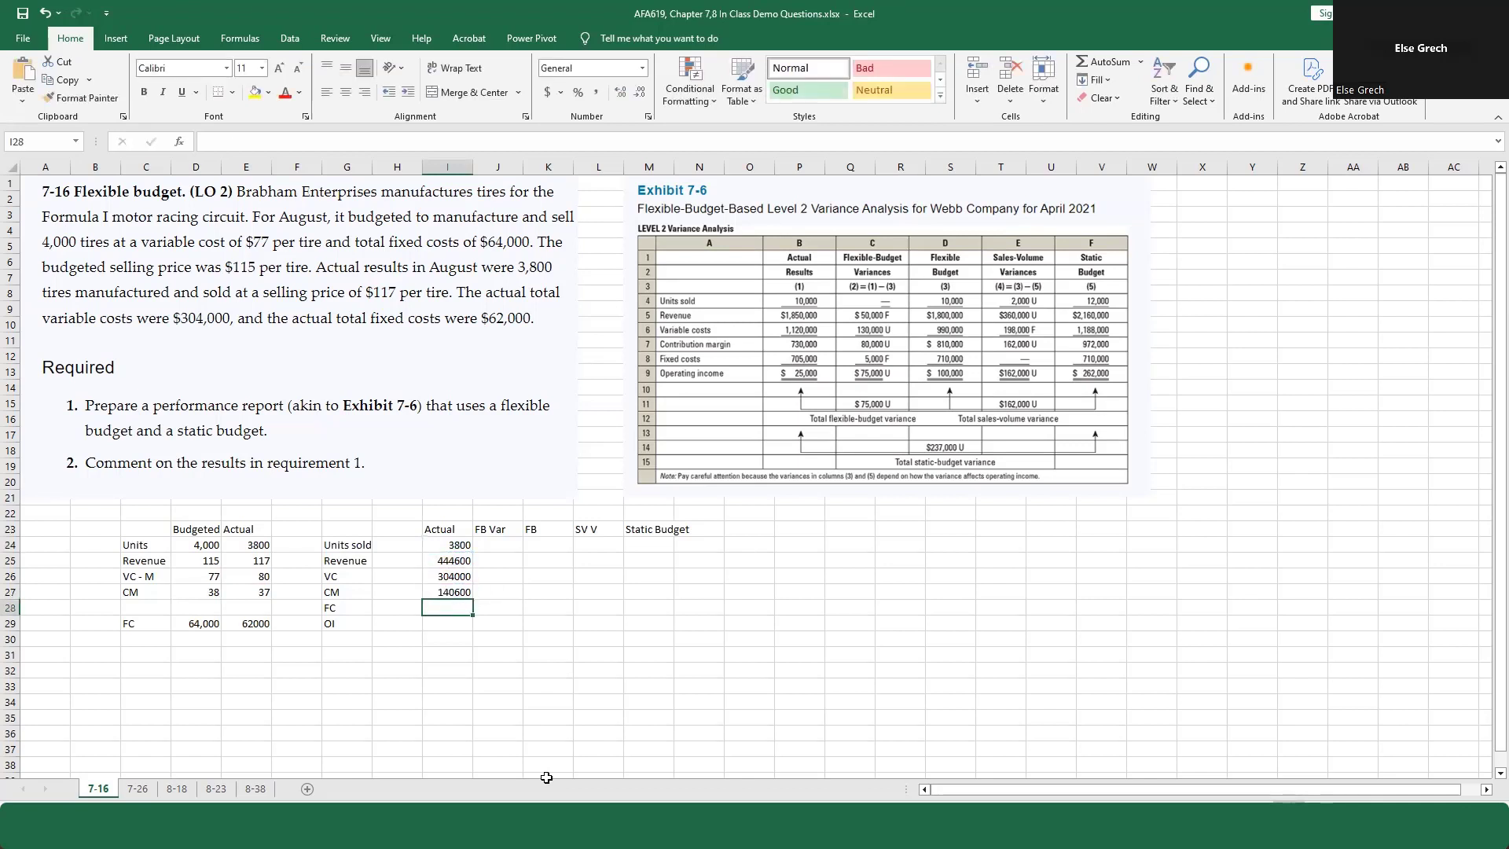
{"action": "type", "text": "+"}
{"action": "key", "text": "Left"}
{"action": "key", "text": "Left"}
{"action": "key", "text": "Left"}
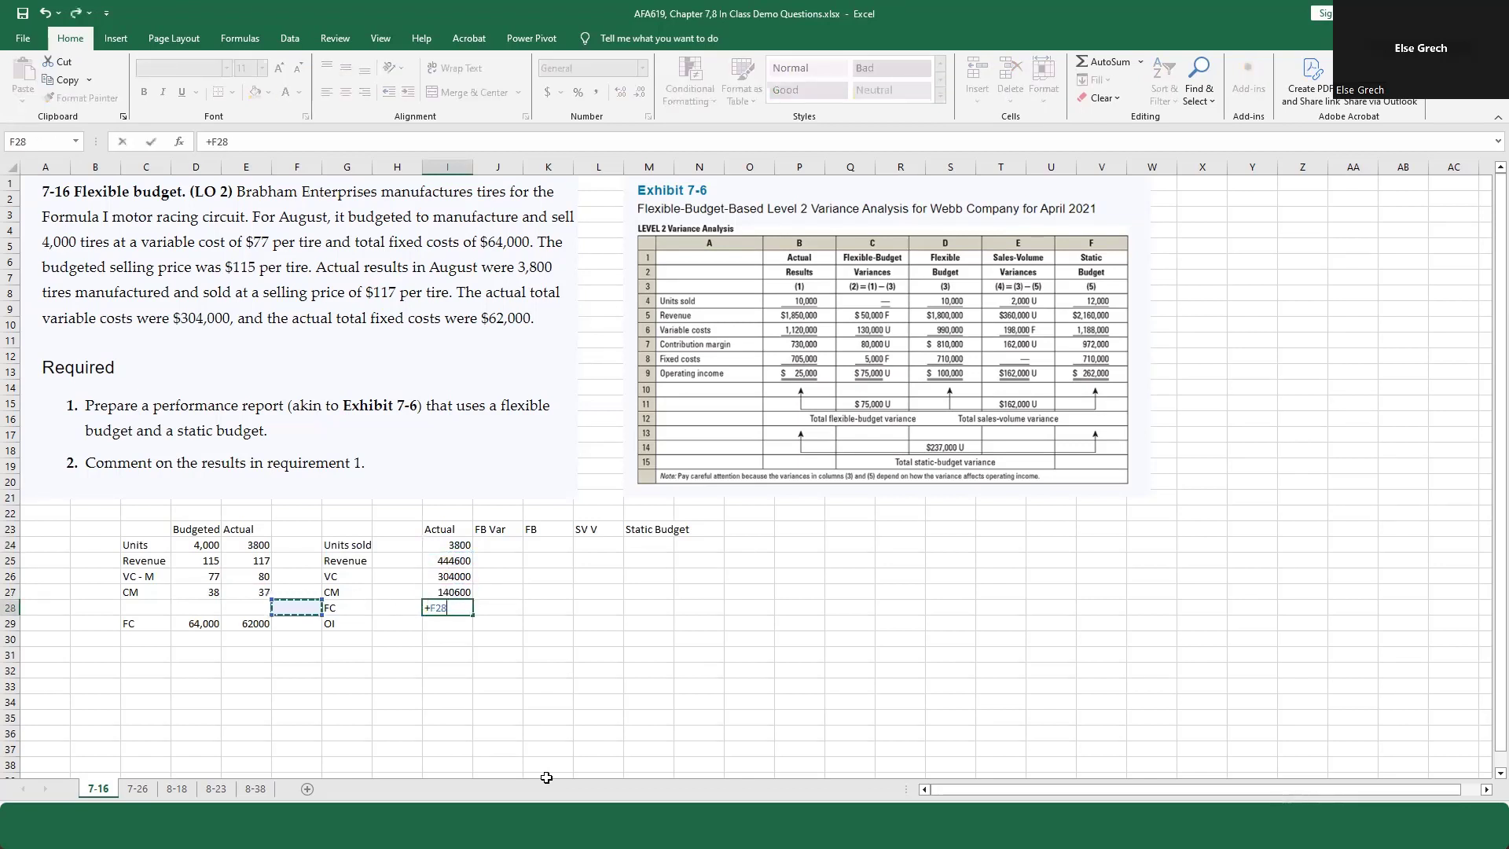
{"action": "key", "text": "Left"}
{"action": "key", "text": "Escape"}
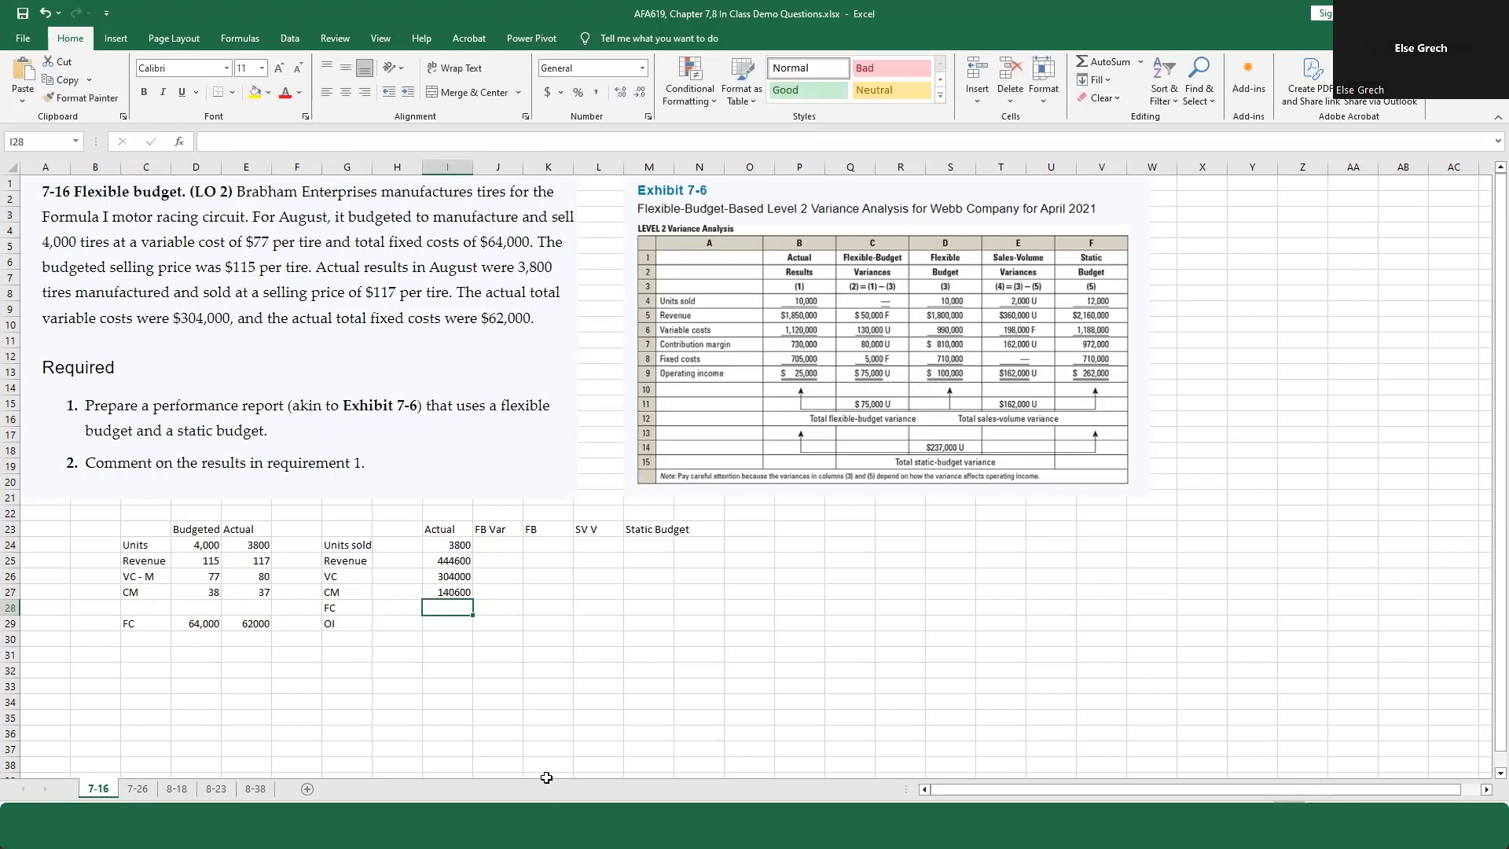
Step: Move the FC data from C29:E29 up to row 28 and link the Actual fixed costs in I28 to E28
{"action": "left_click_drag", "start_coordinate": [160, 623], "coordinate": [240, 604]}
{"action": "left_click", "coordinate": [452, 608]}
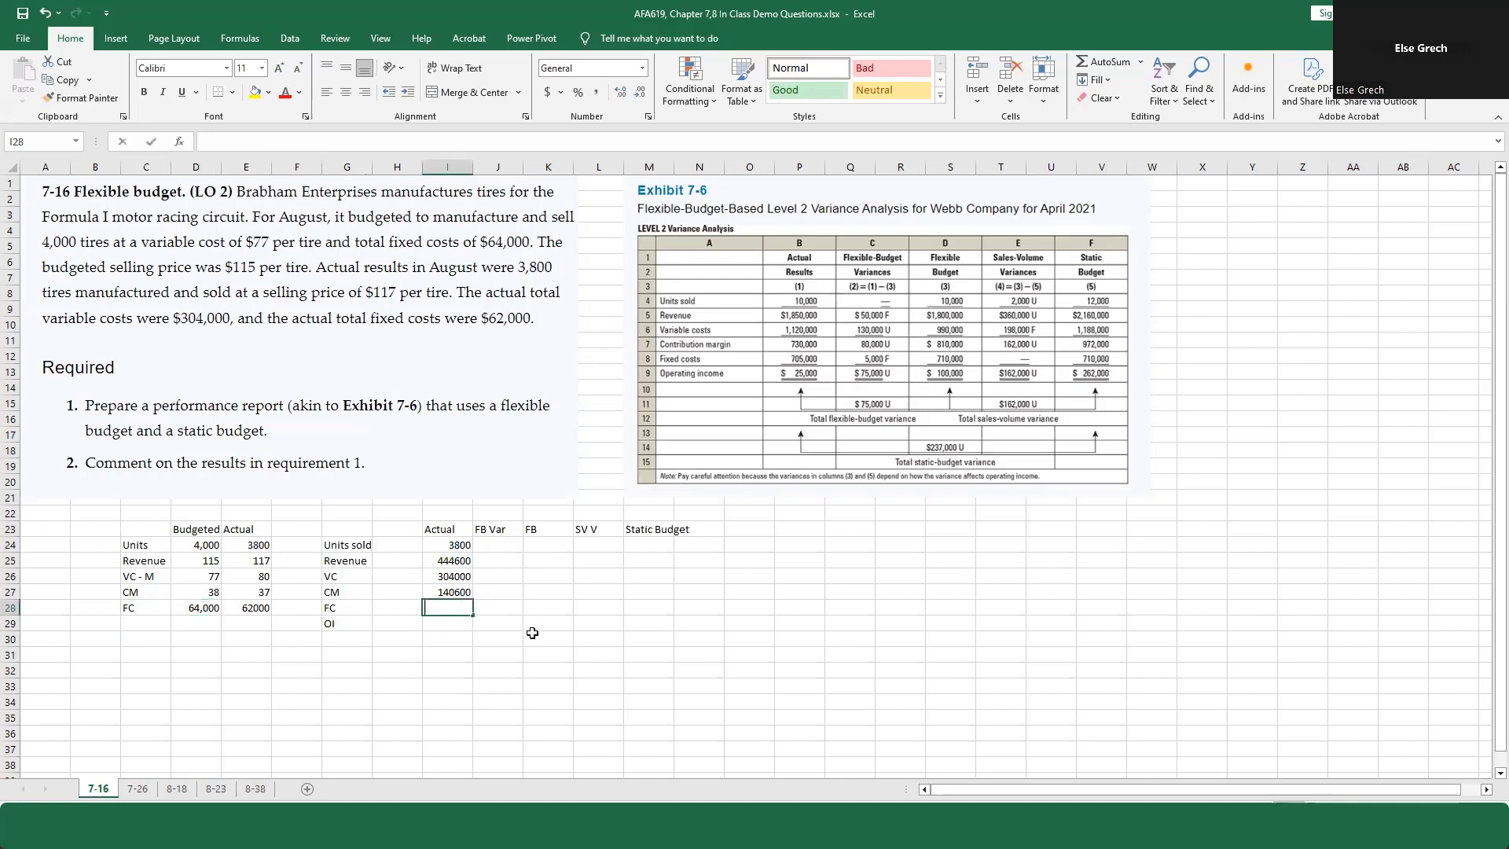
{"action": "type", "text": "+"}
{"action": "key", "text": "Left"}
{"action": "key", "text": "Left"}
{"action": "key", "text": "Left"}
{"action": "key", "text": "Left"}
{"action": "key", "text": "Return"}
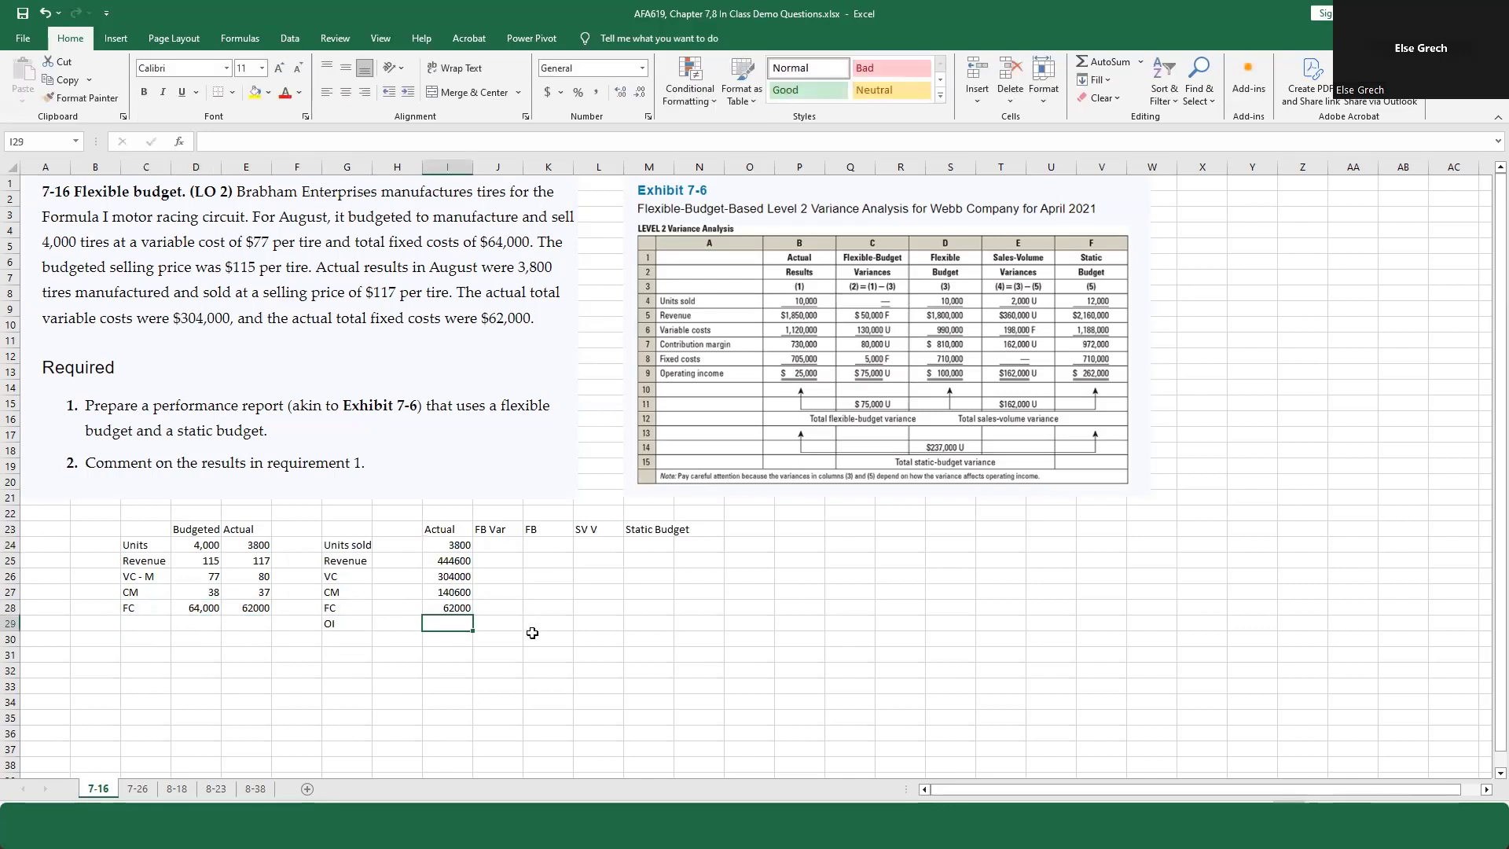
Step: Calculate the Actual operating income in I29 as I27-I28
{"action": "type", "text": "+"}
{"action": "key", "text": "Up"}
{"action": "key", "text": "Up"}
{"action": "type", "text": "-"}
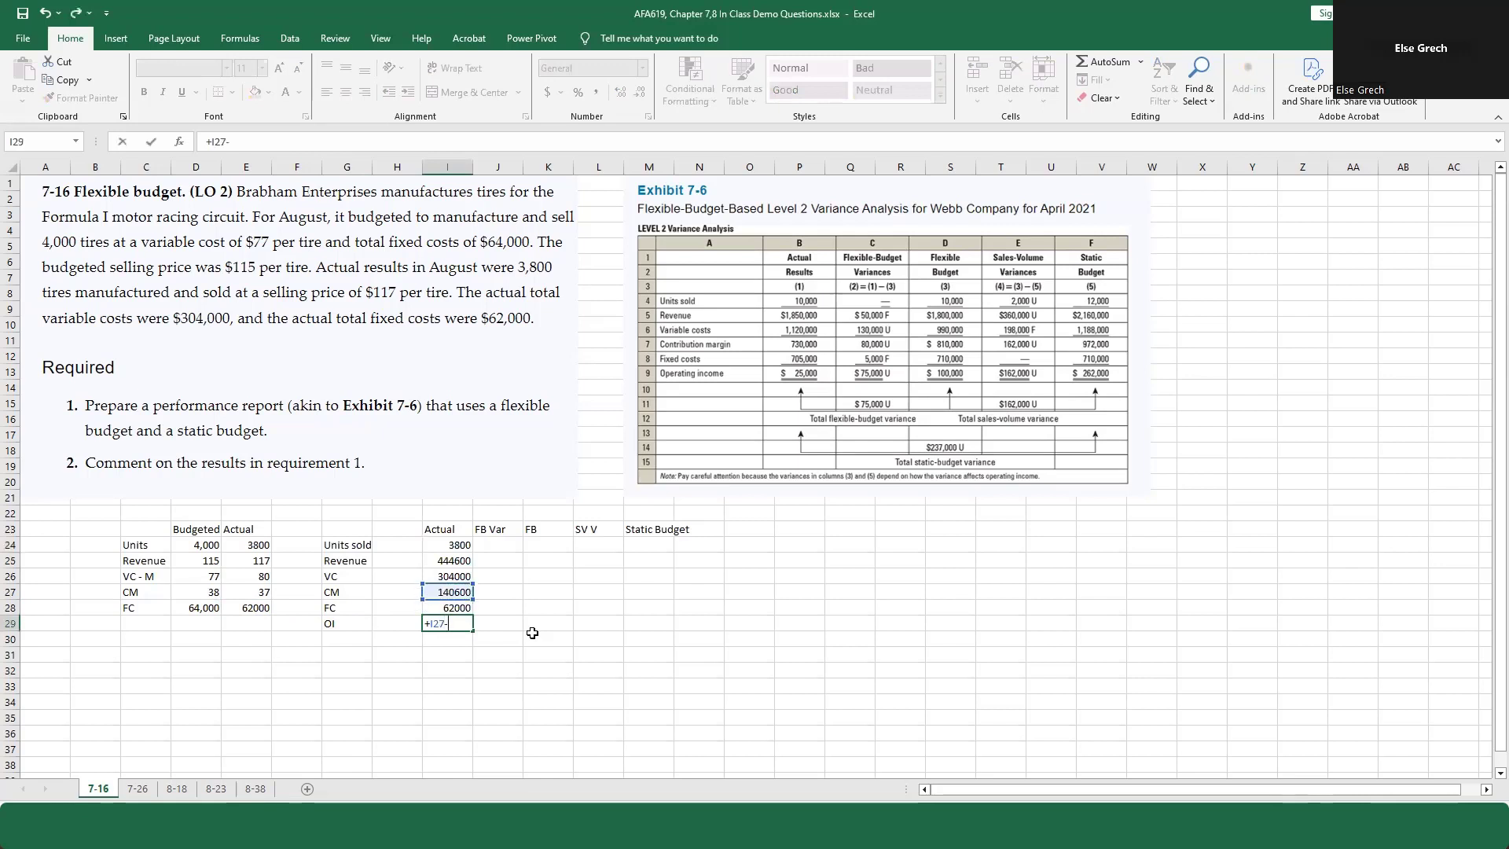
{"action": "key", "text": "Up"}
{"action": "key", "text": "Return"}
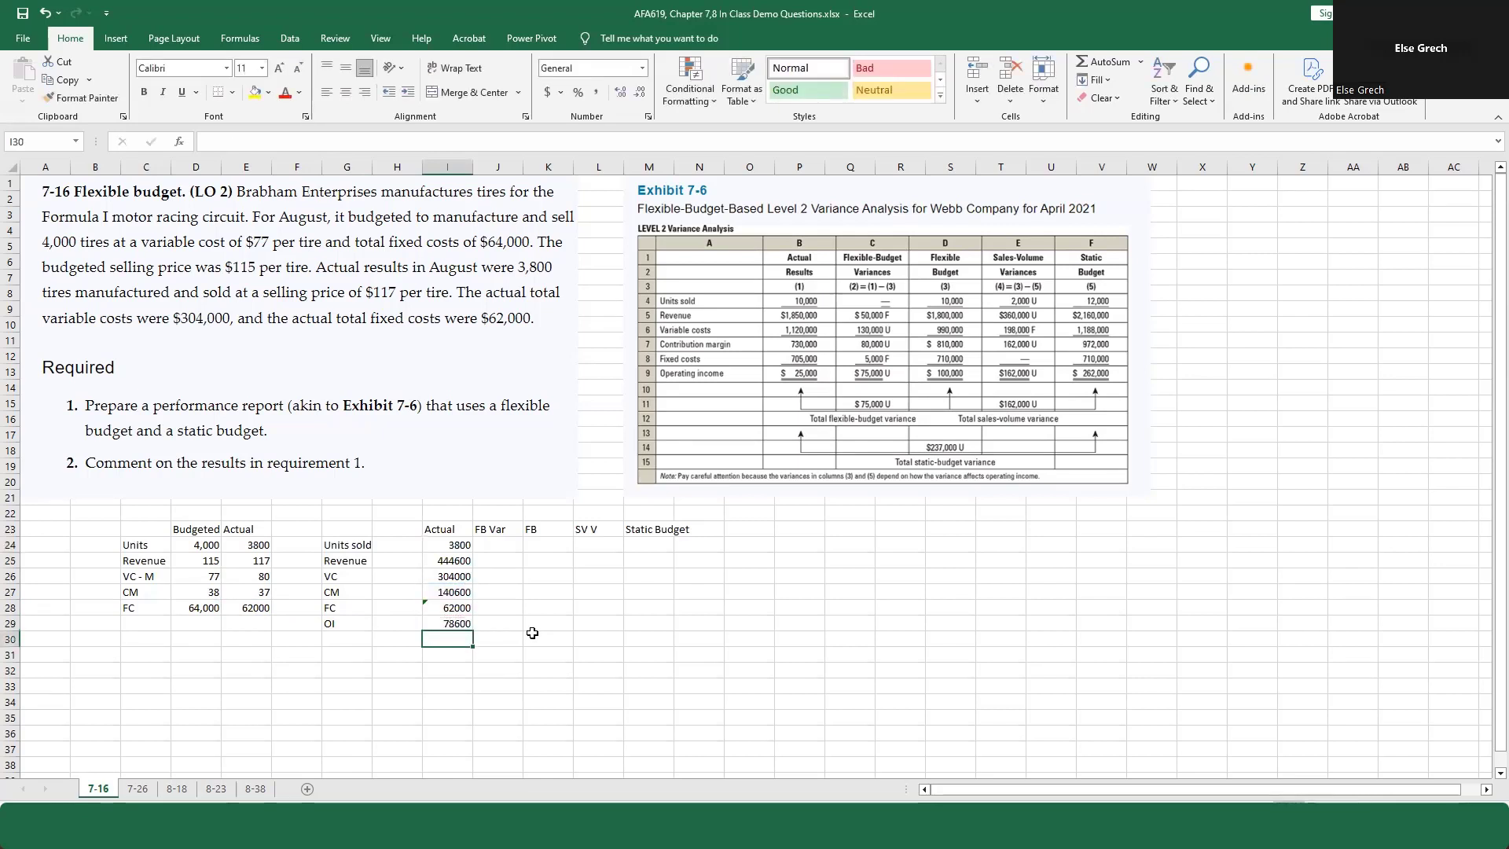
Step: Copy the Actual figures in I24:I29 into the FB column starting at K24
{"action": "left_click_drag", "start_coordinate": [448, 544], "coordinate": [450, 623]}
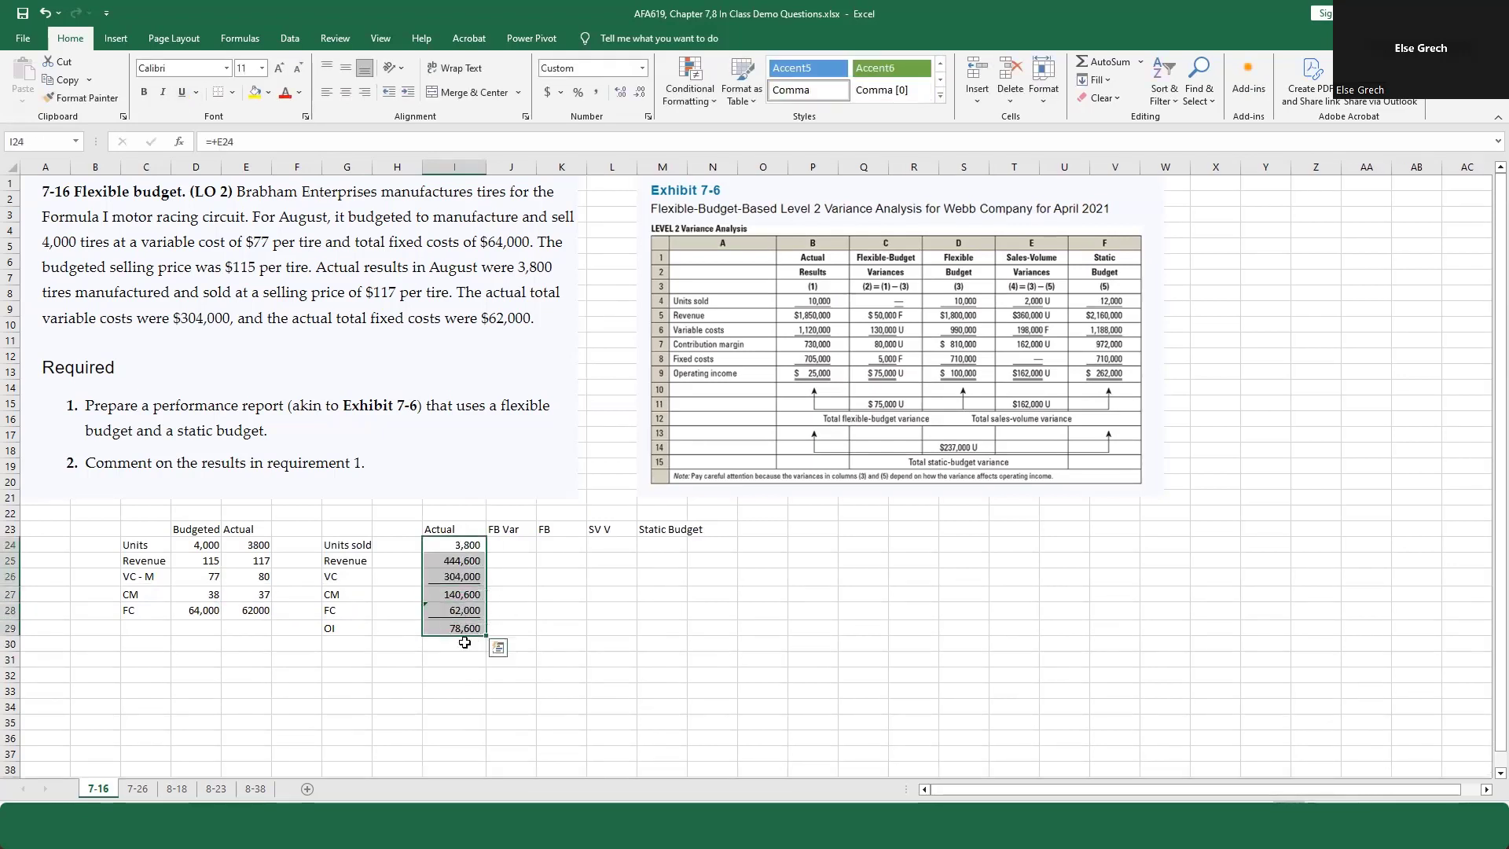
{"action": "right_click", "coordinate": [463, 610]}
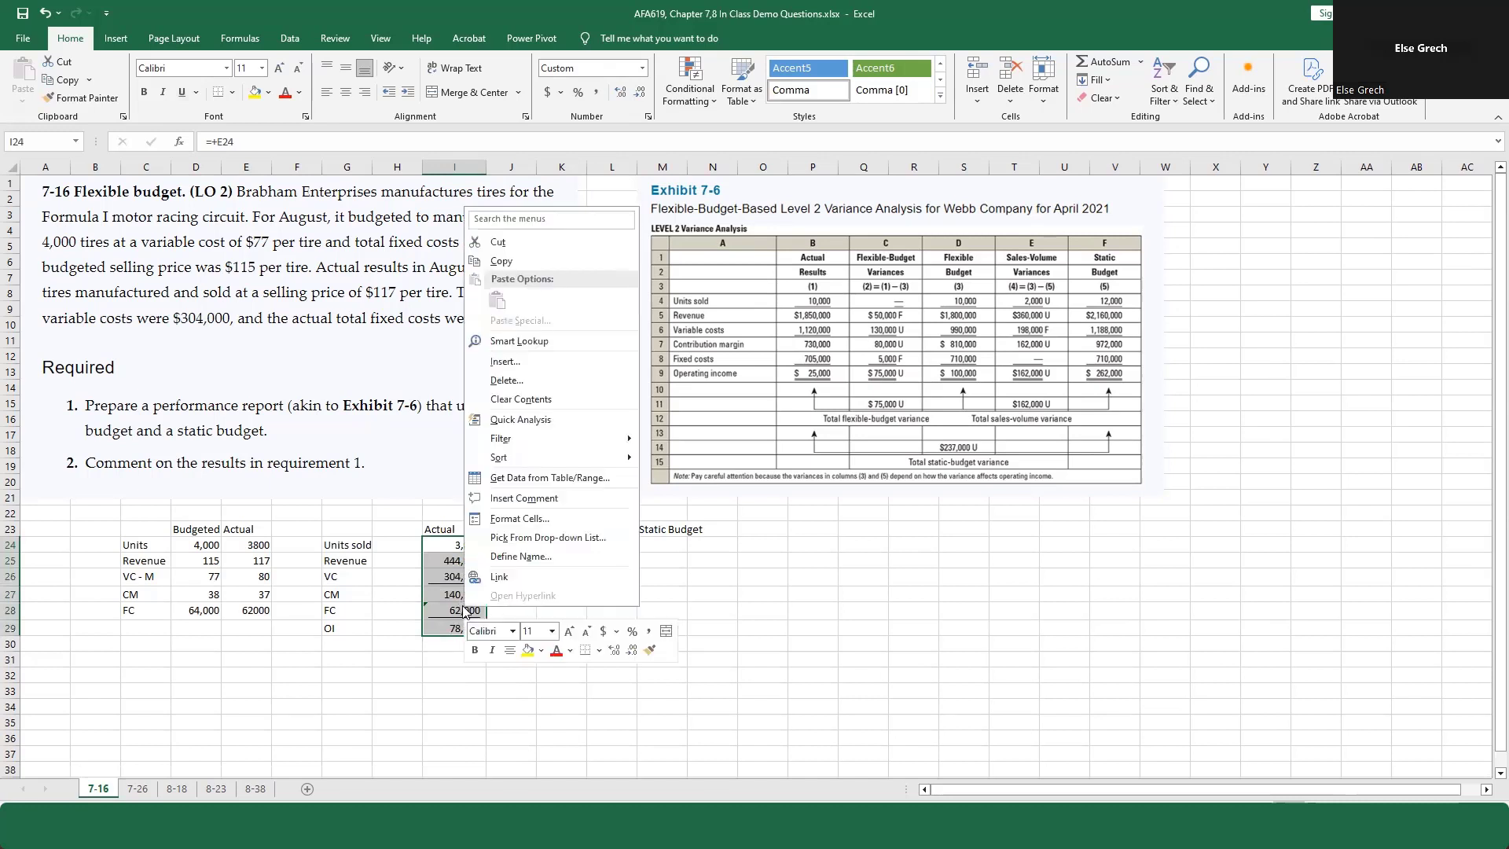
{"action": "left_click", "coordinate": [501, 261]}
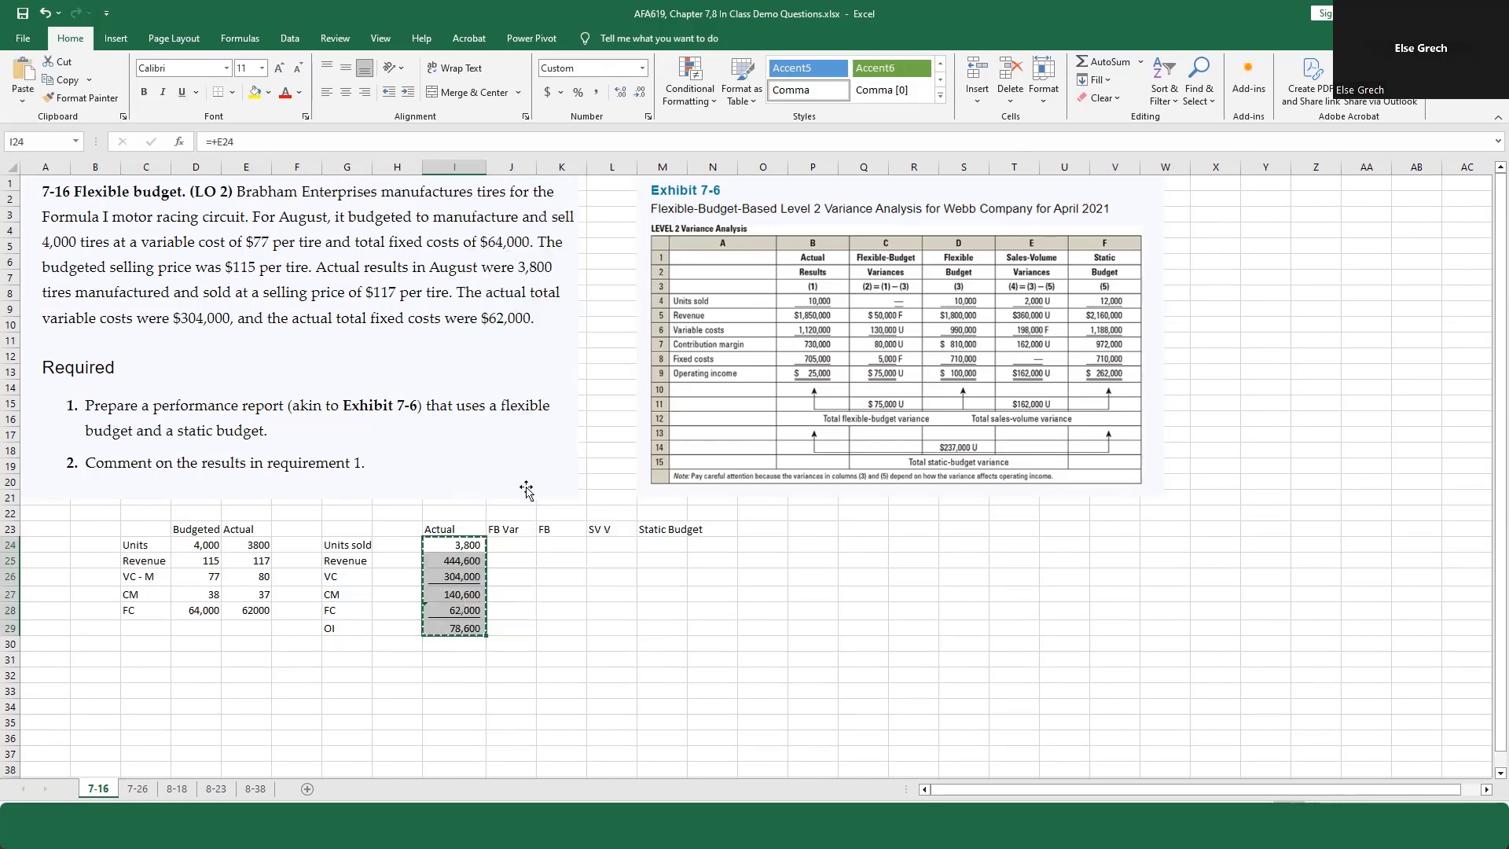
{"action": "left_click", "coordinate": [568, 546]}
{"action": "right_click", "coordinate": [568, 546]}
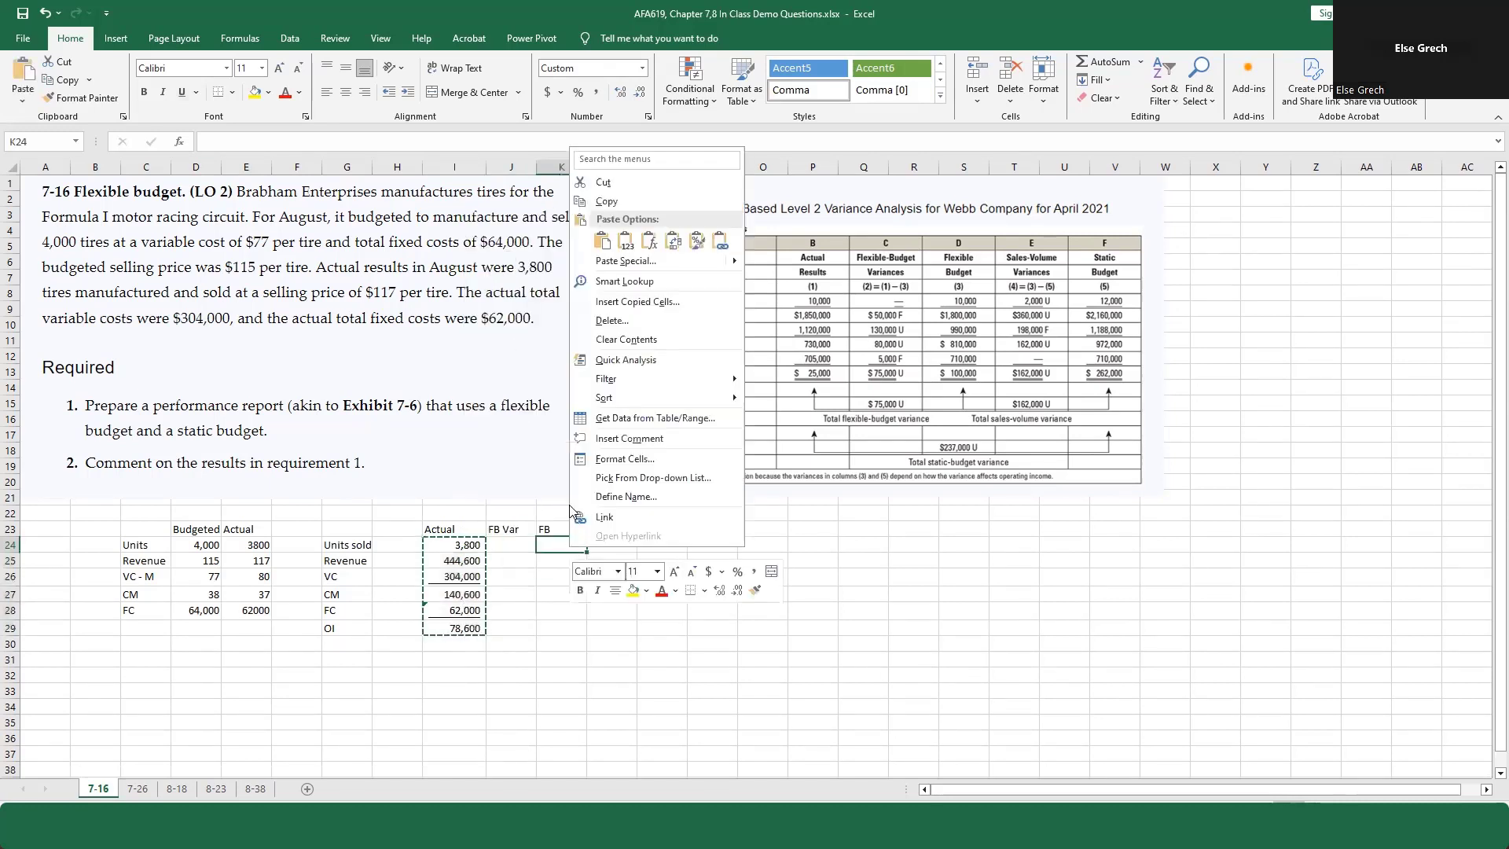
{"action": "left_click", "coordinate": [601, 251]}
Step: Link the FB units sold in K24 to the actual units in E24
{"action": "left_click", "coordinate": [568, 546]}
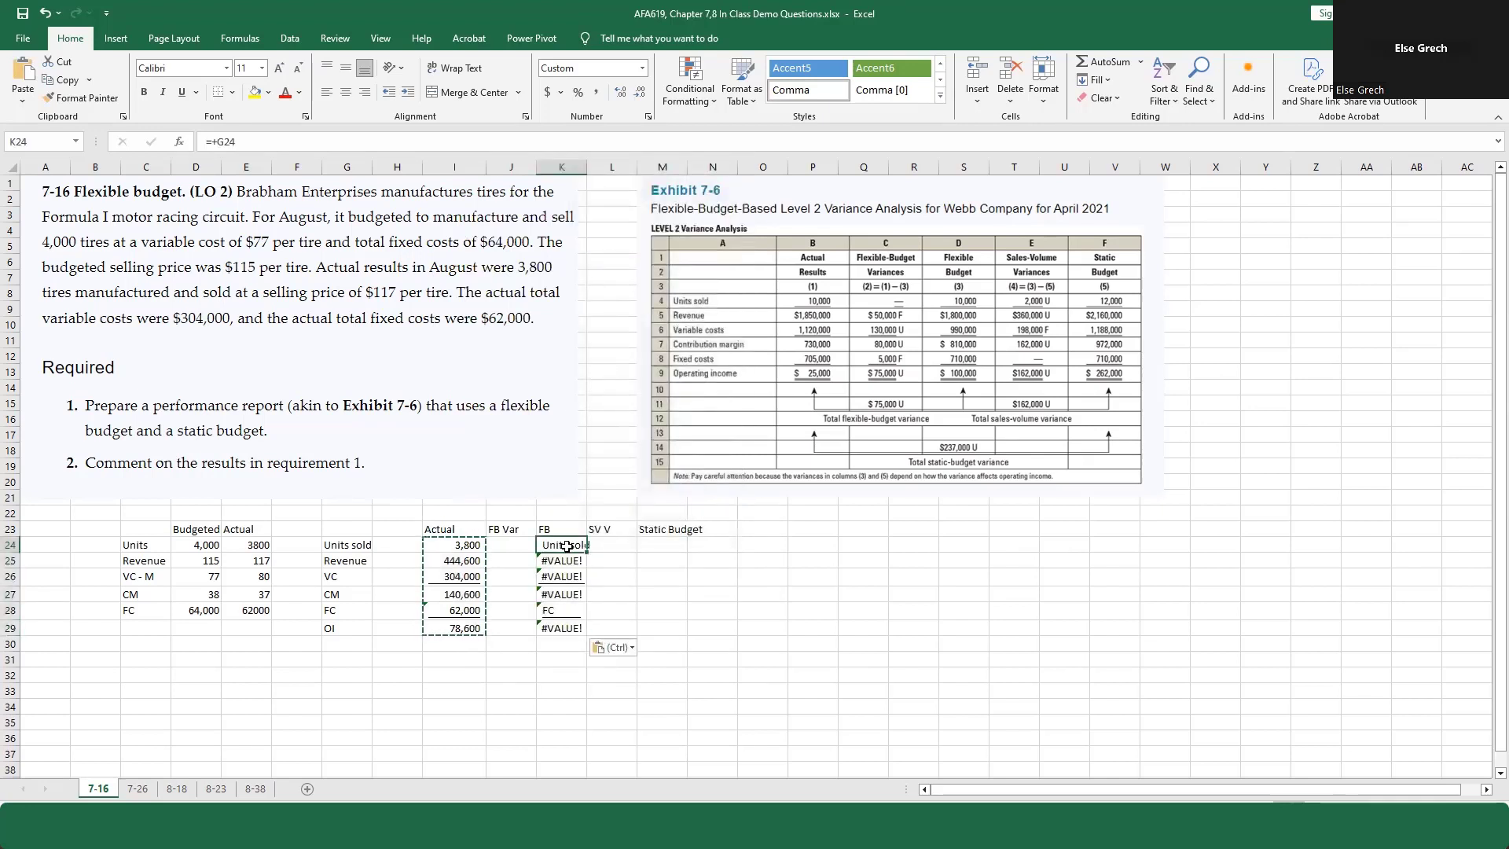
{"action": "type", "text": "+"}
{"action": "left_click", "coordinate": [245, 544]}
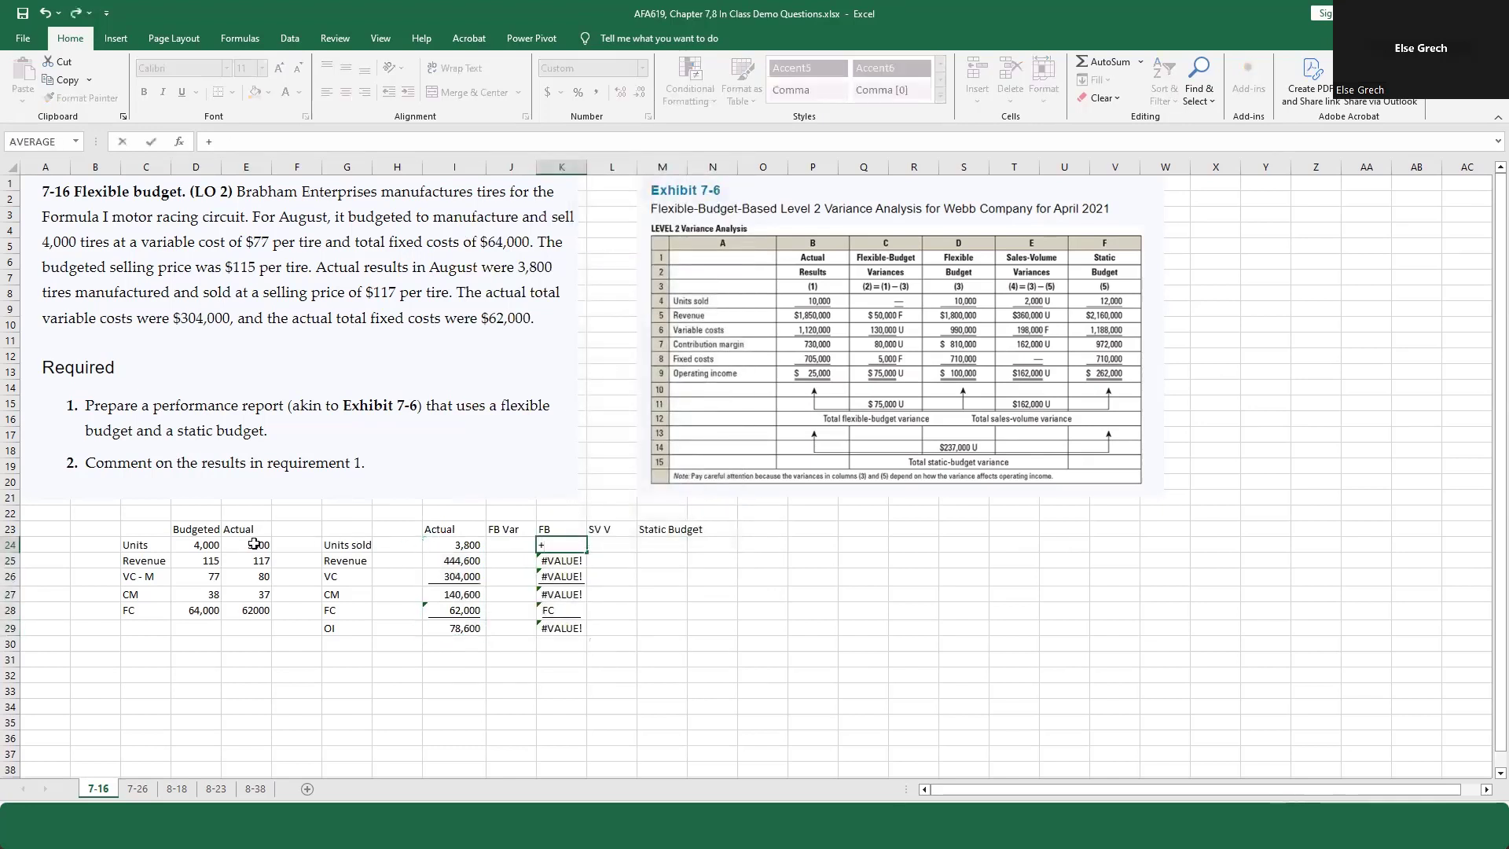
{"action": "key", "text": "Return"}
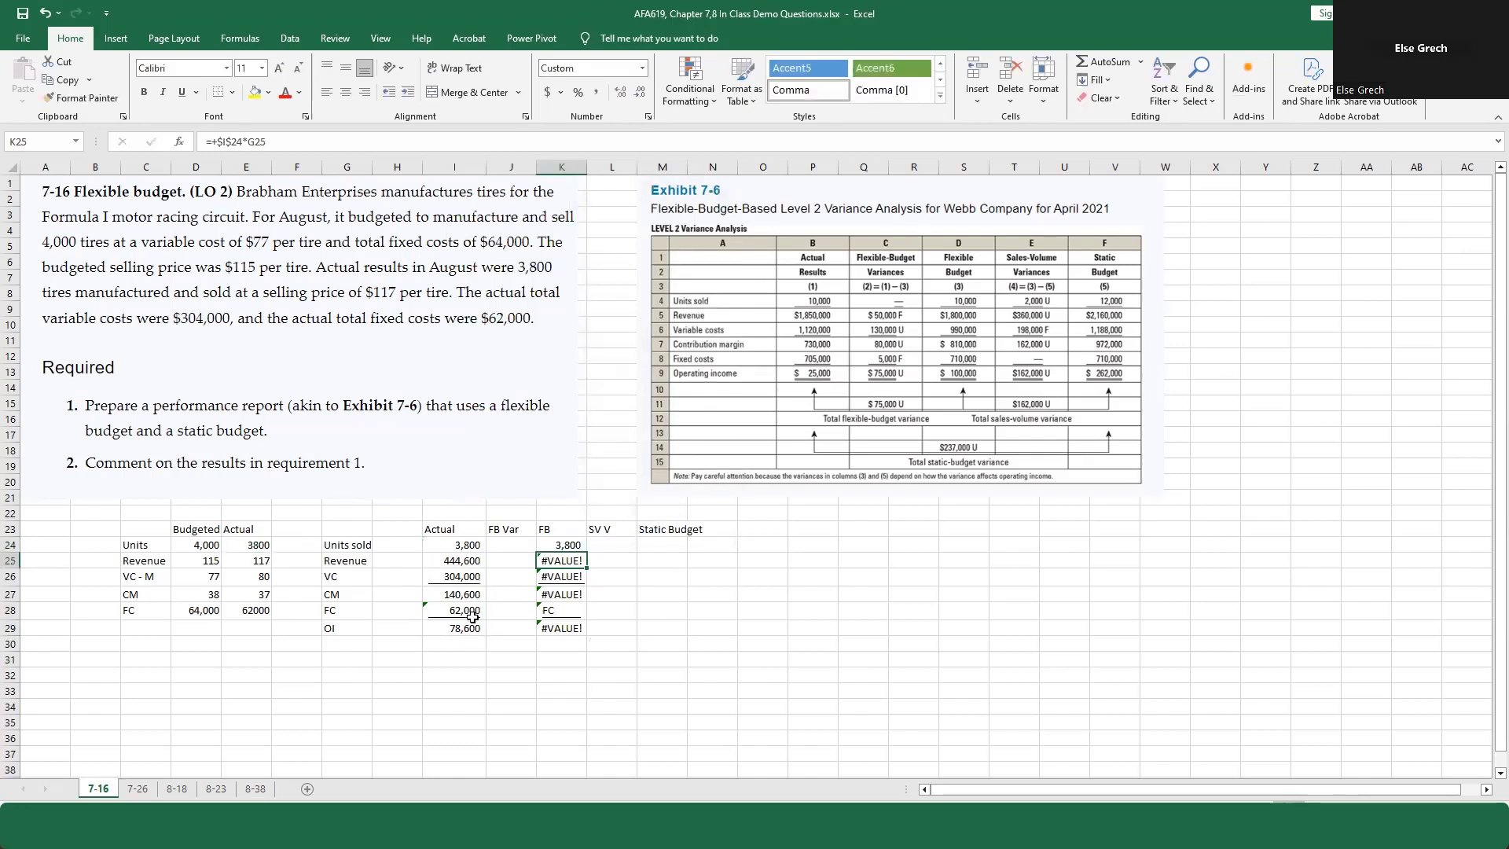
Step: Correct the FB revenue formula in K25 so it multiplies the flexible-budget units $K$24 by the budgeted price D25
{"action": "key", "text": "F2"}
{"action": "key", "text": "Left"}
{"action": "key", "text": "Left"}
{"action": "key", "text": "Left"}
{"action": "key", "text": "Left"}
{"action": "key", "text": "Left"}
{"action": "key", "text": "Left"}
{"action": "key", "text": "Left"}
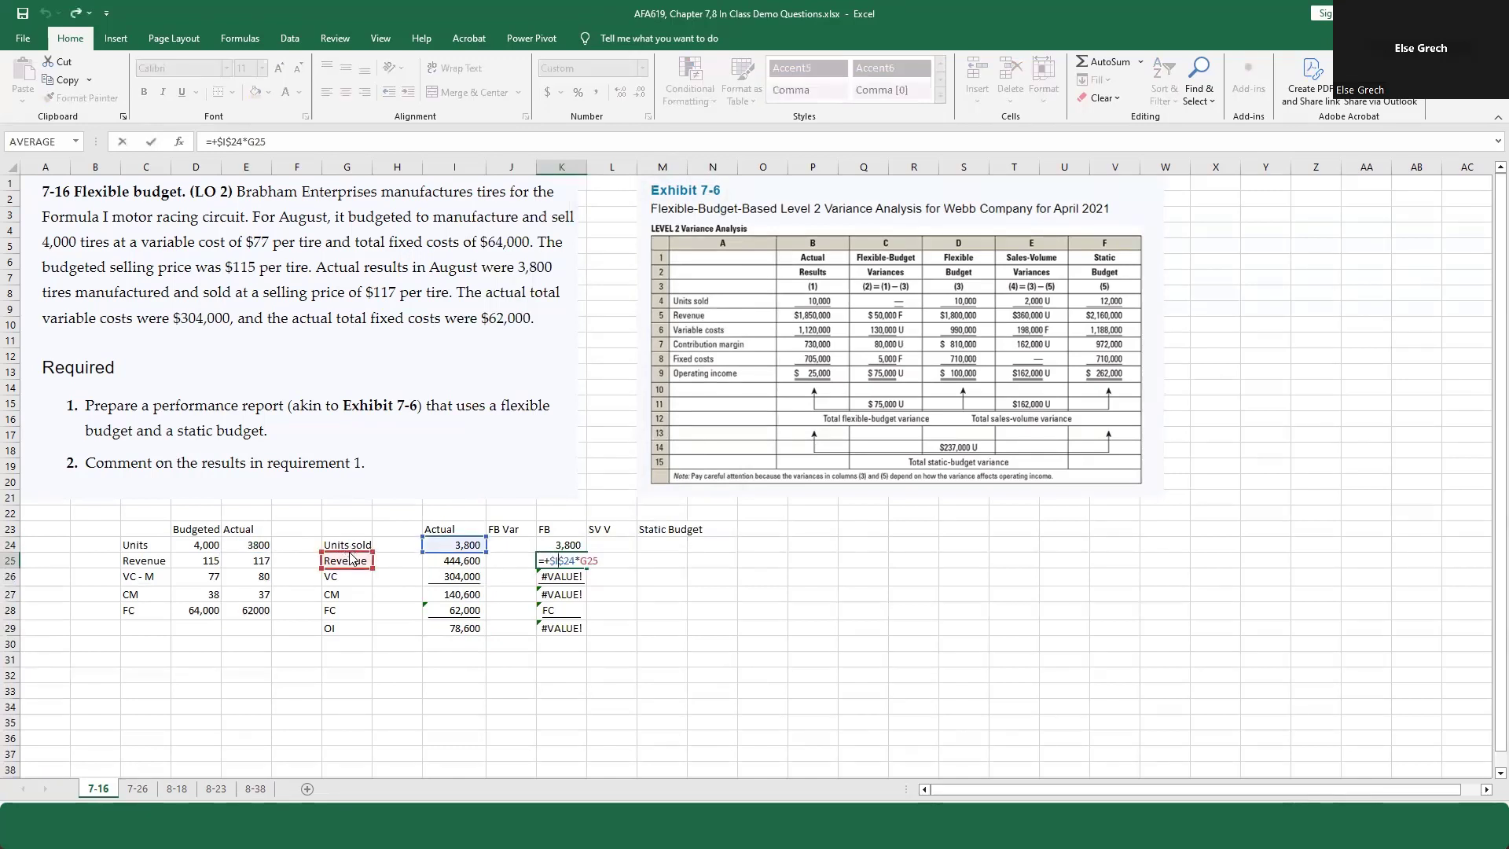
{"action": "left_click_drag", "start_coordinate": [351, 558], "coordinate": [208, 567]}
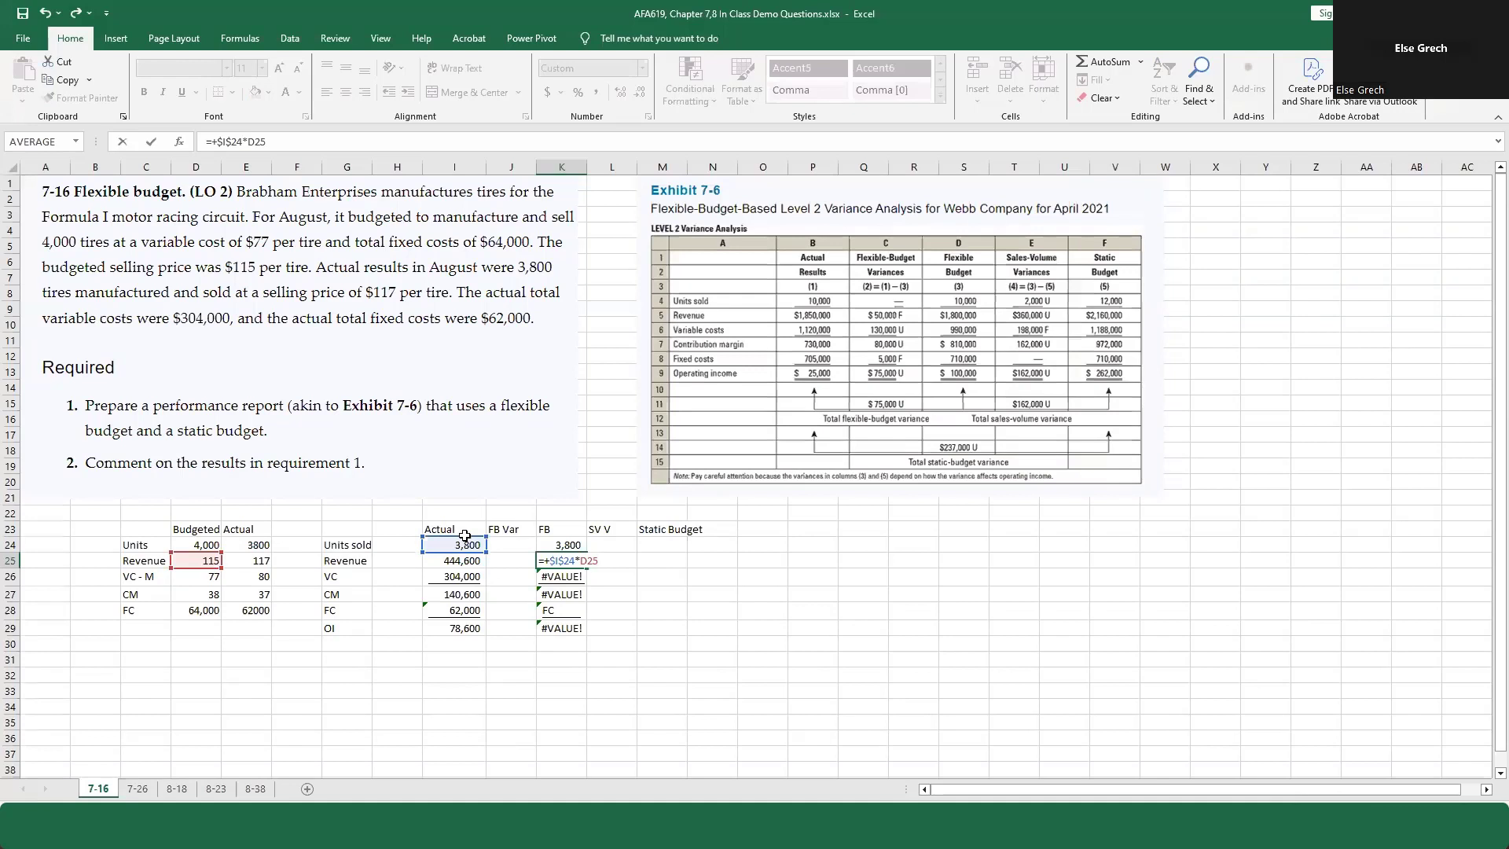
{"action": "left_click_drag", "start_coordinate": [464, 535], "coordinate": [562, 539]}
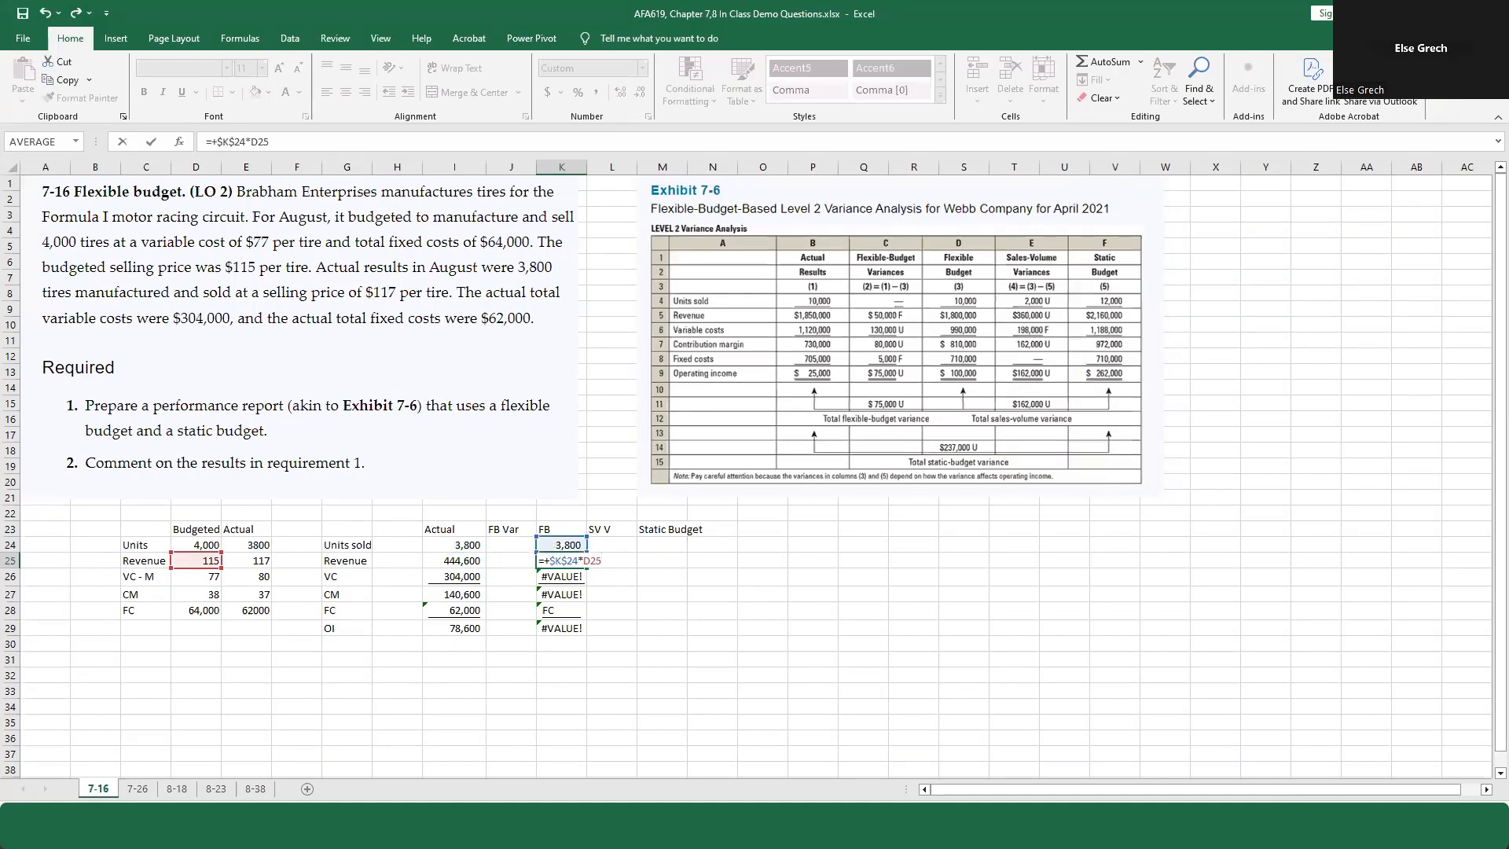
{"action": "key", "text": "Return"}
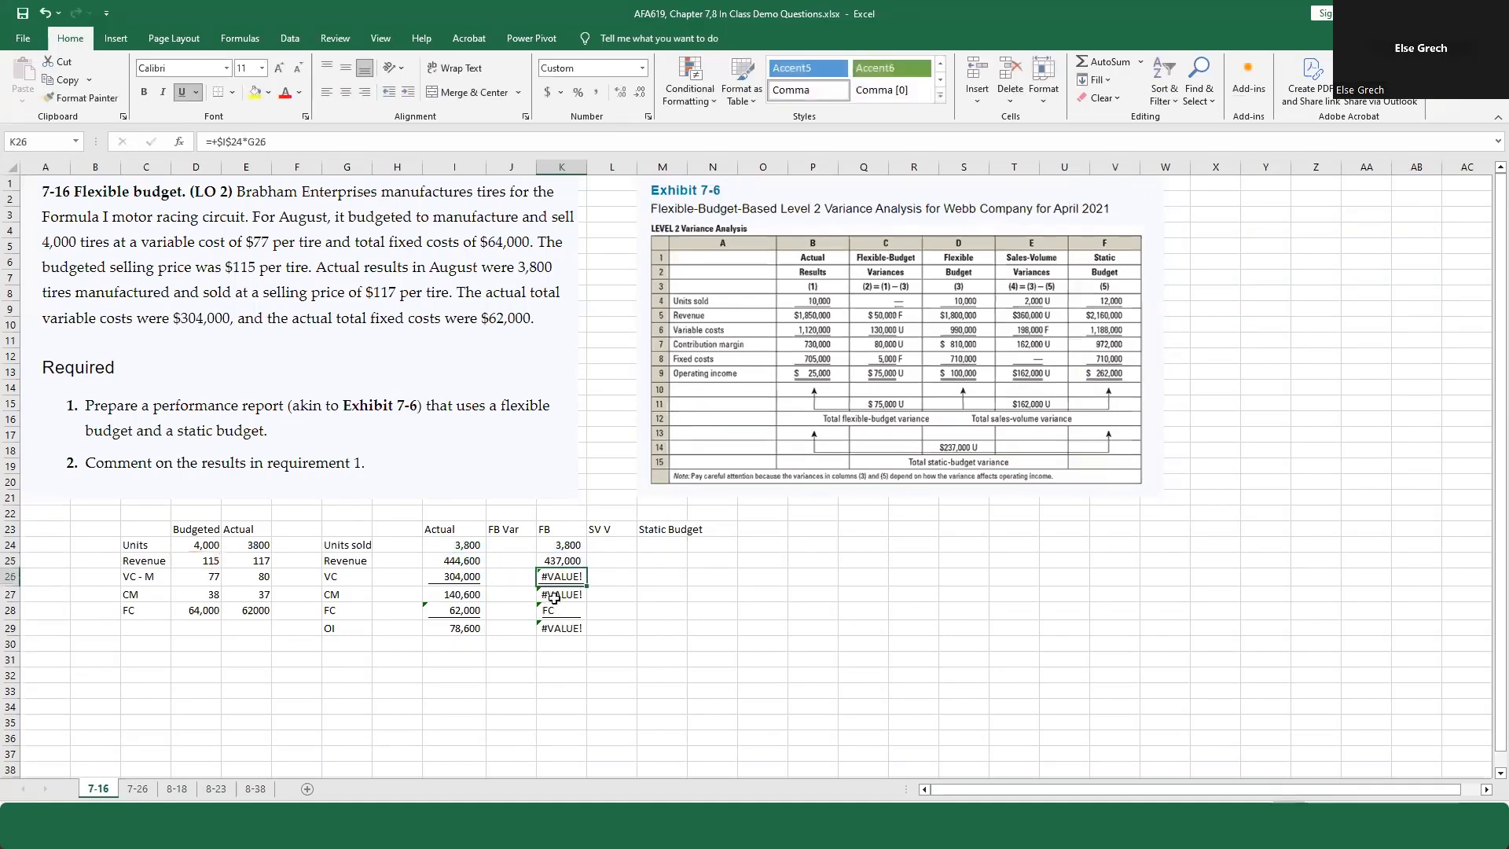
Step: Fill the FB revenue formula from K25 down to the VC row in K26 and check its references
{"action": "key", "text": "Up"}
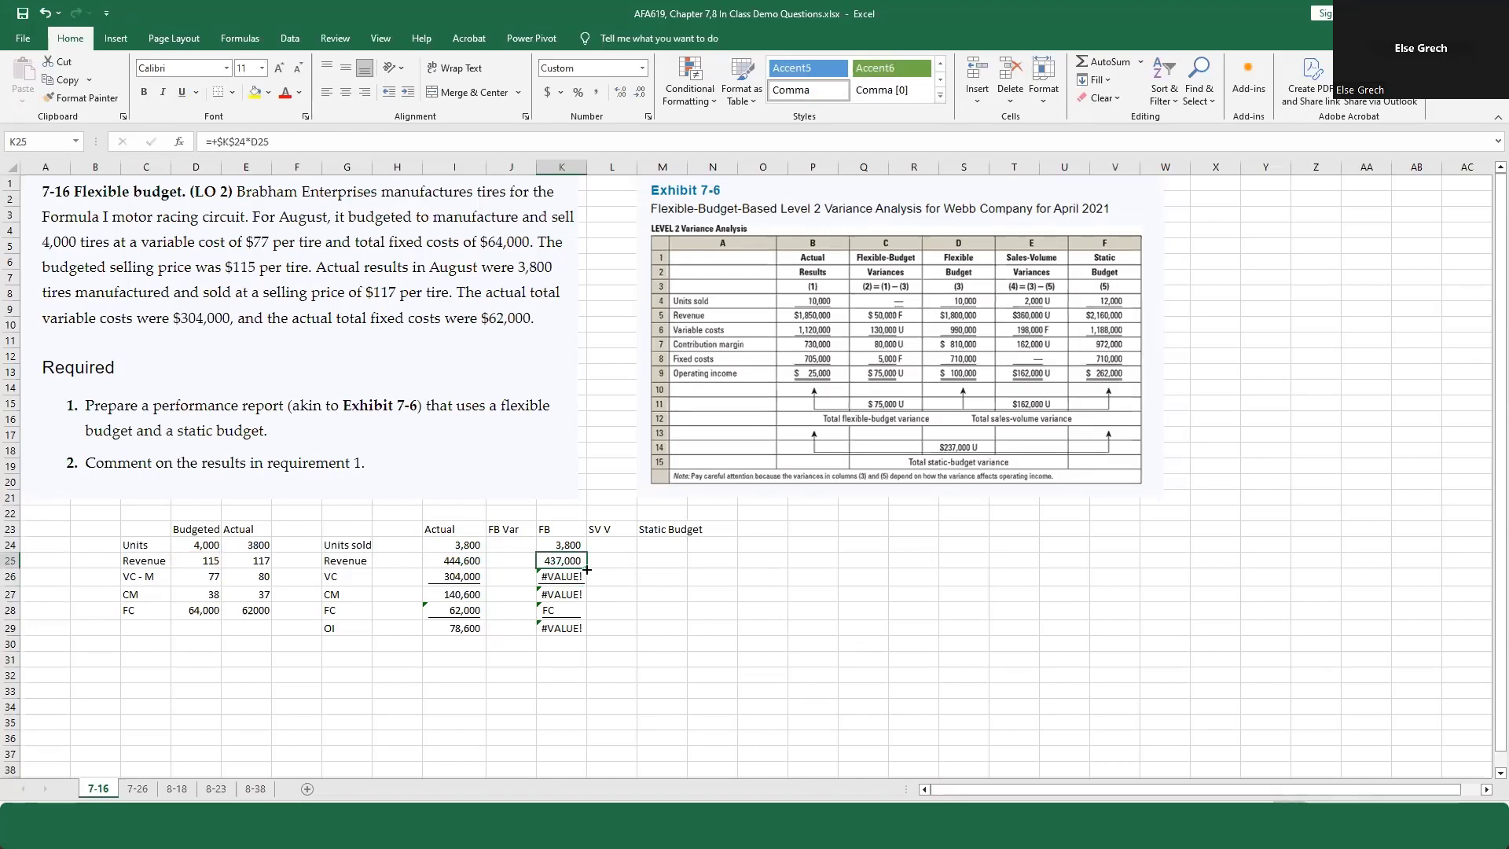
{"action": "left_click_drag", "start_coordinate": [586, 571], "coordinate": [586, 583]}
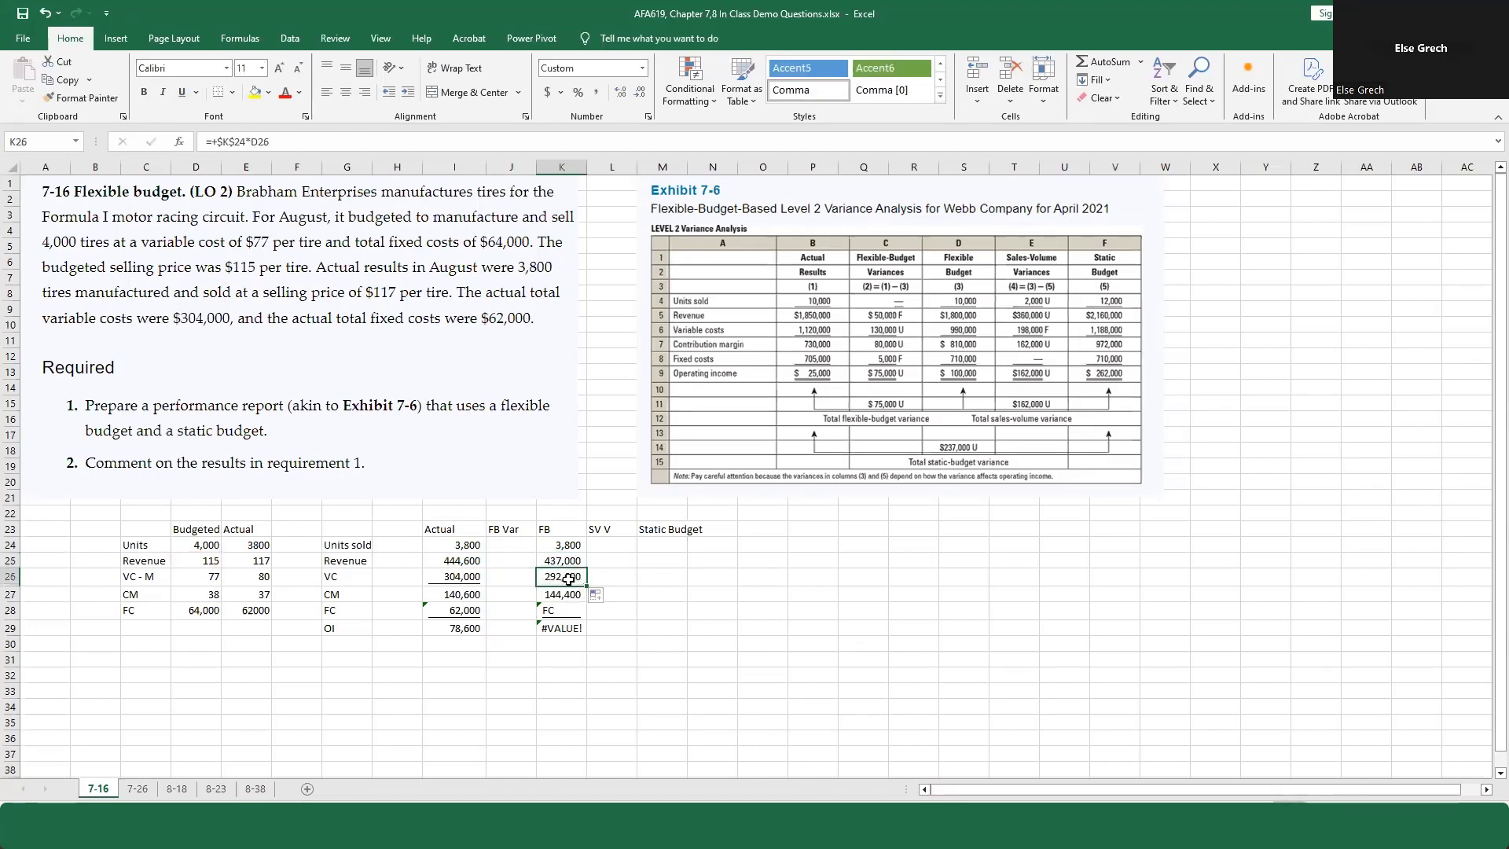
{"action": "double_click", "coordinate": [568, 578]}
{"action": "key", "text": "Escape"}
Step: Link the FB fixed costs in K28 to the budgeted fixed costs in D28
{"action": "left_click", "coordinate": [568, 610]}
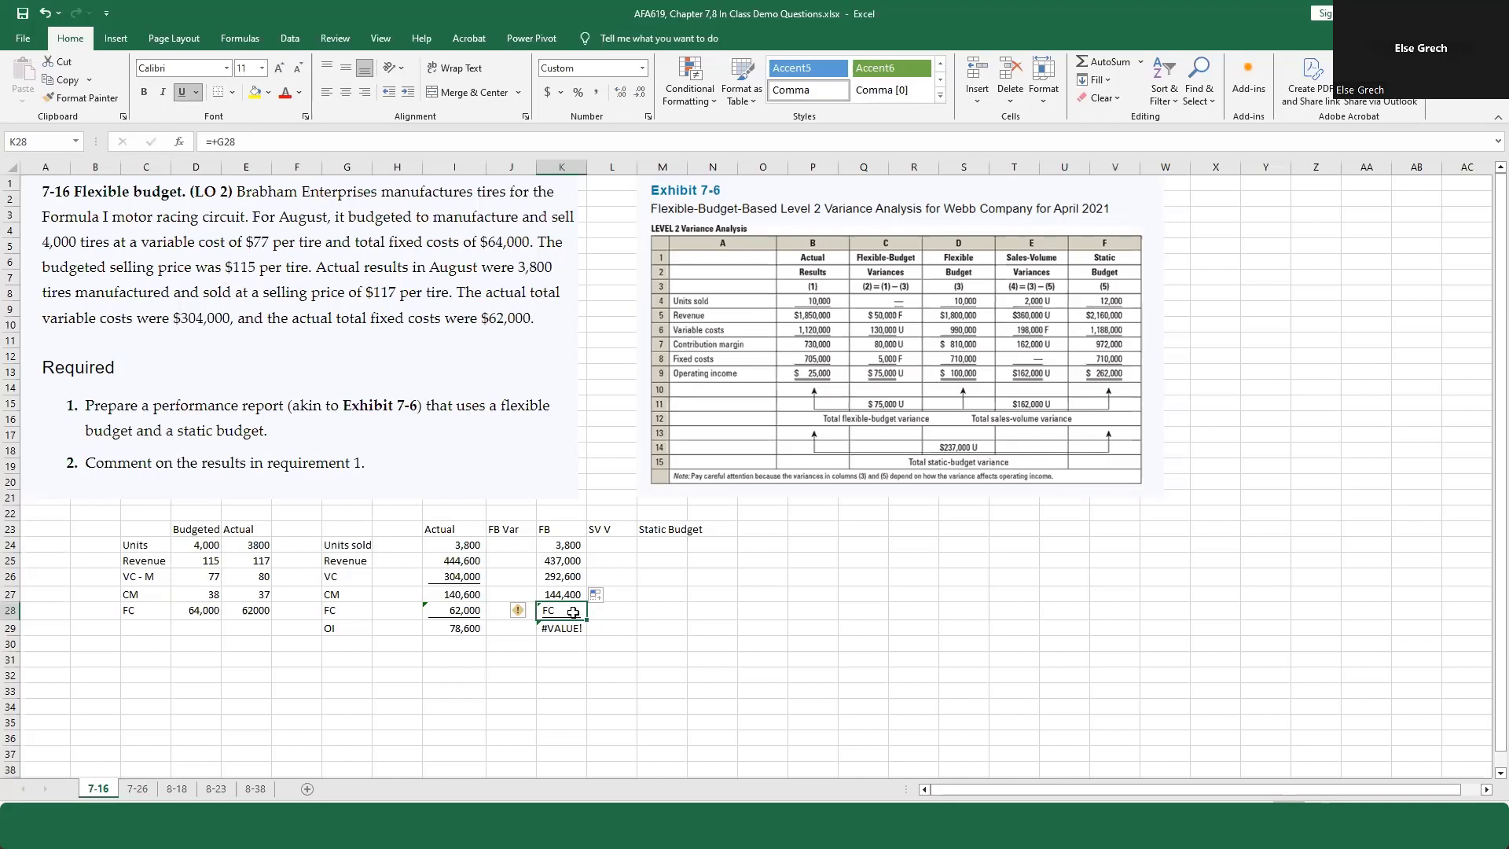
{"action": "type", "text": "+"}
{"action": "key", "text": "Left"}
{"action": "key", "text": "Left"}
{"action": "key", "text": "Left"}
{"action": "key", "text": "Left"}
{"action": "key", "text": "Left"}
{"action": "key", "text": "Left"}
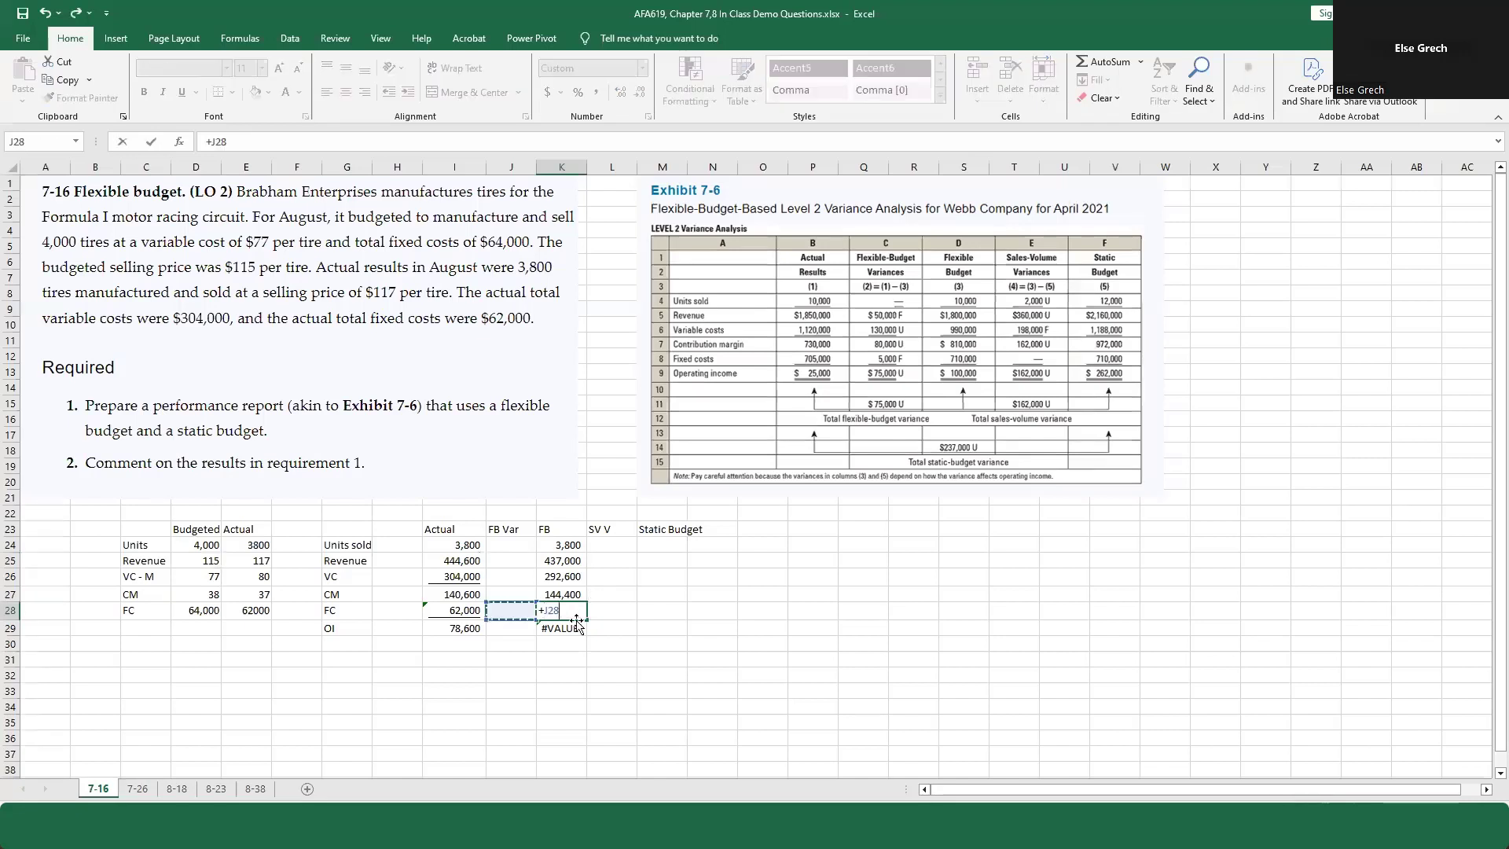
{"action": "key", "text": "Left"}
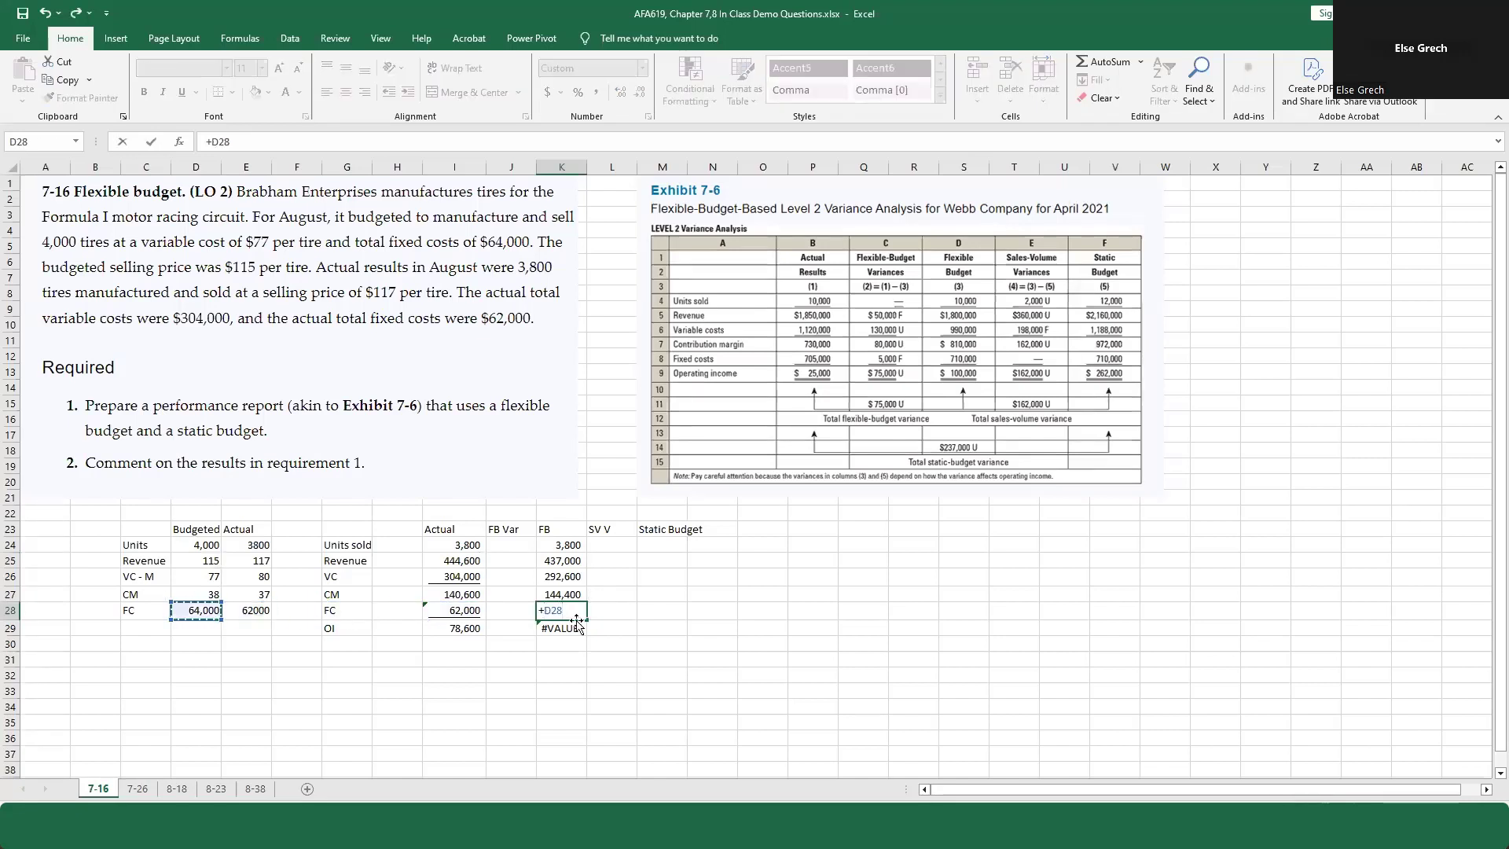
{"action": "key", "text": "Return"}
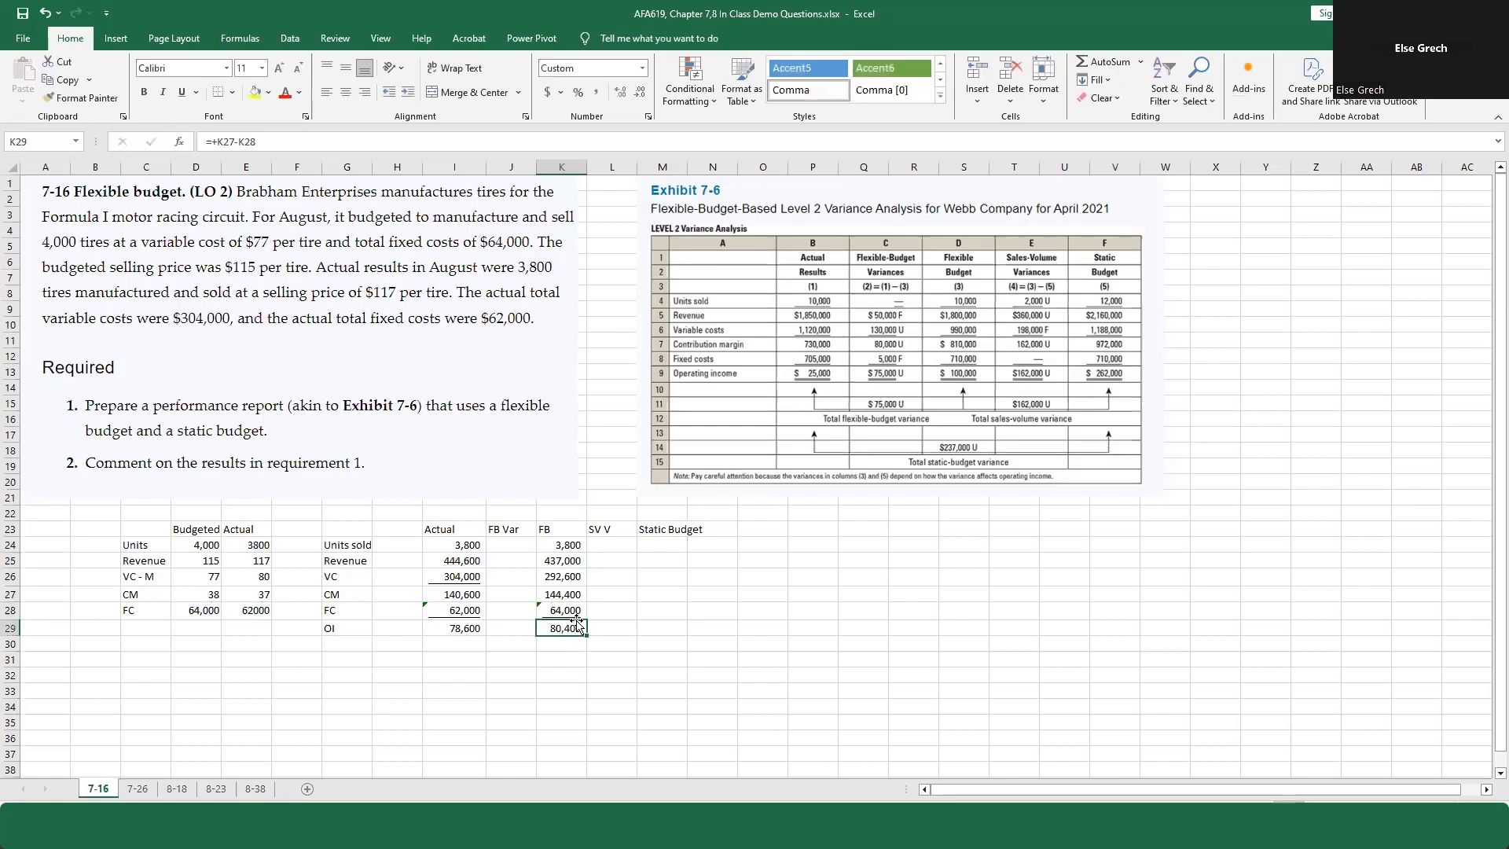
Step: Review the FB formulas for units, revenue, VC and FC, and compare the units sold in I24 and K24
{"action": "left_click", "coordinate": [564, 529]}
{"action": "left_click", "coordinate": [575, 543]}
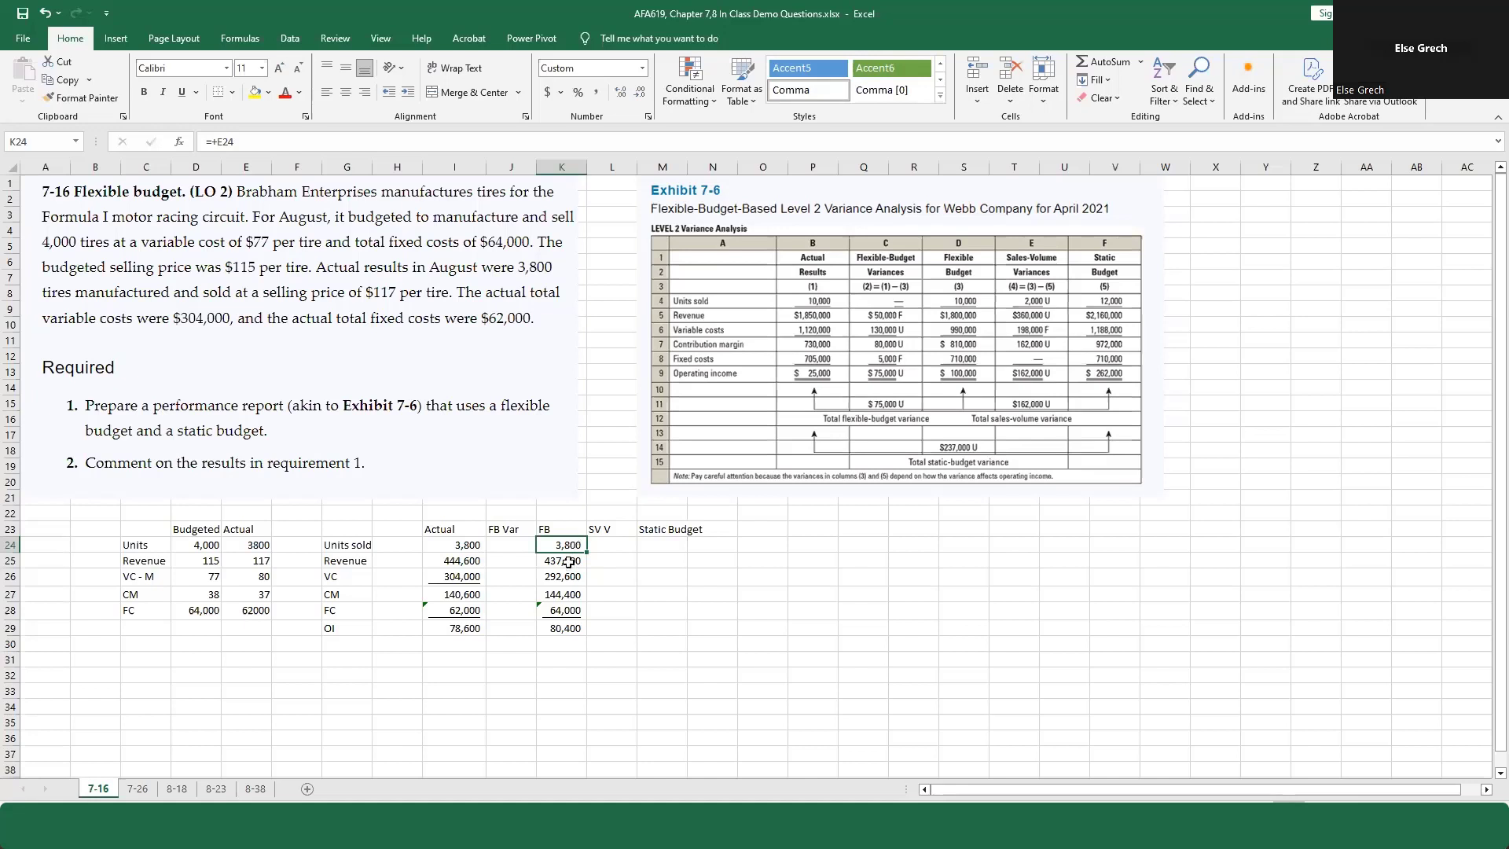
{"action": "double_click", "coordinate": [564, 561]}
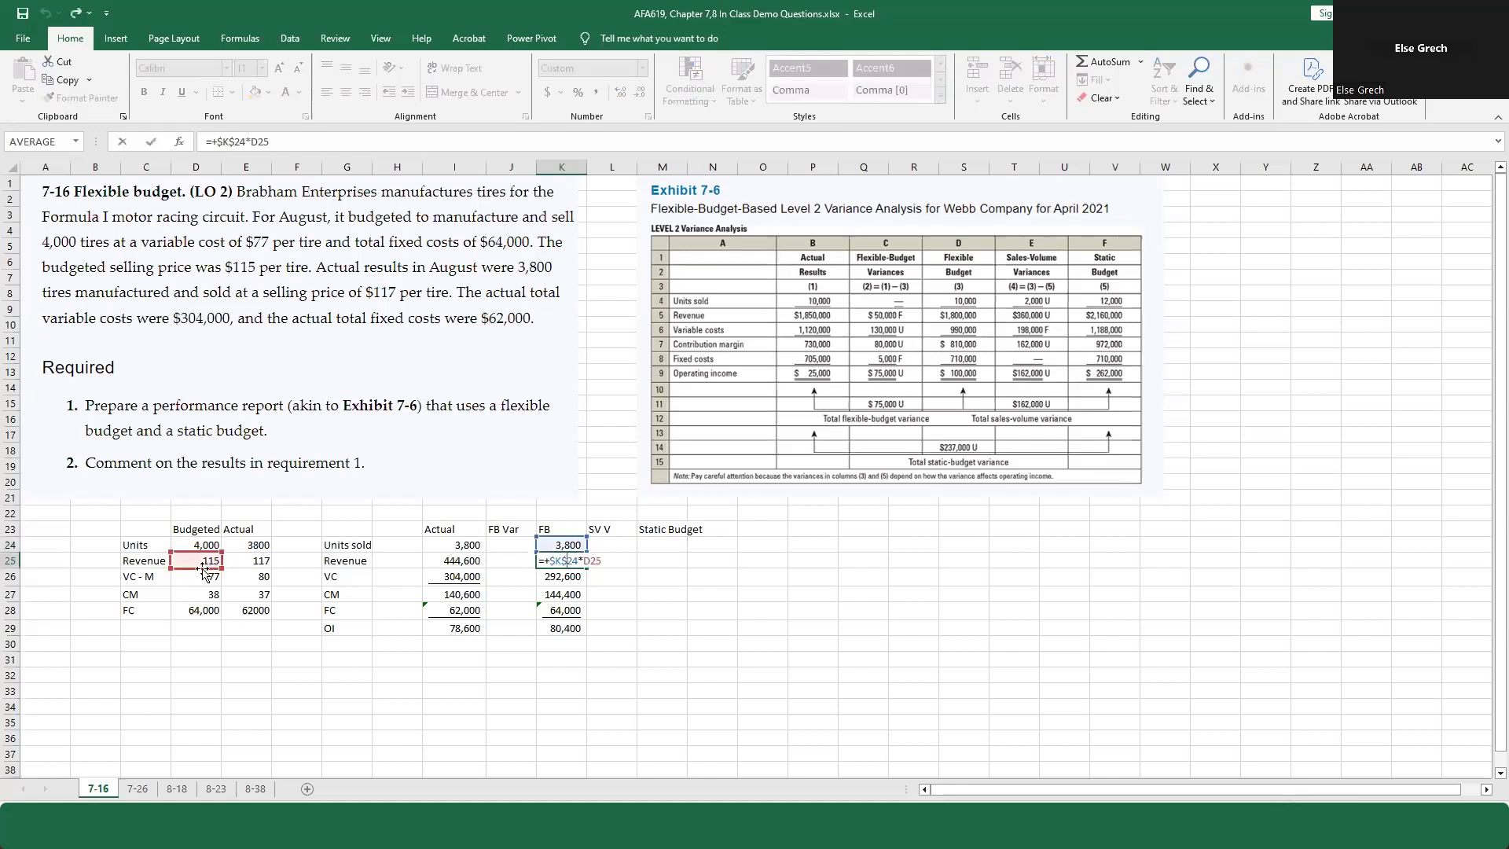
{"action": "key", "text": "Return"}
{"action": "key", "text": "F2"}
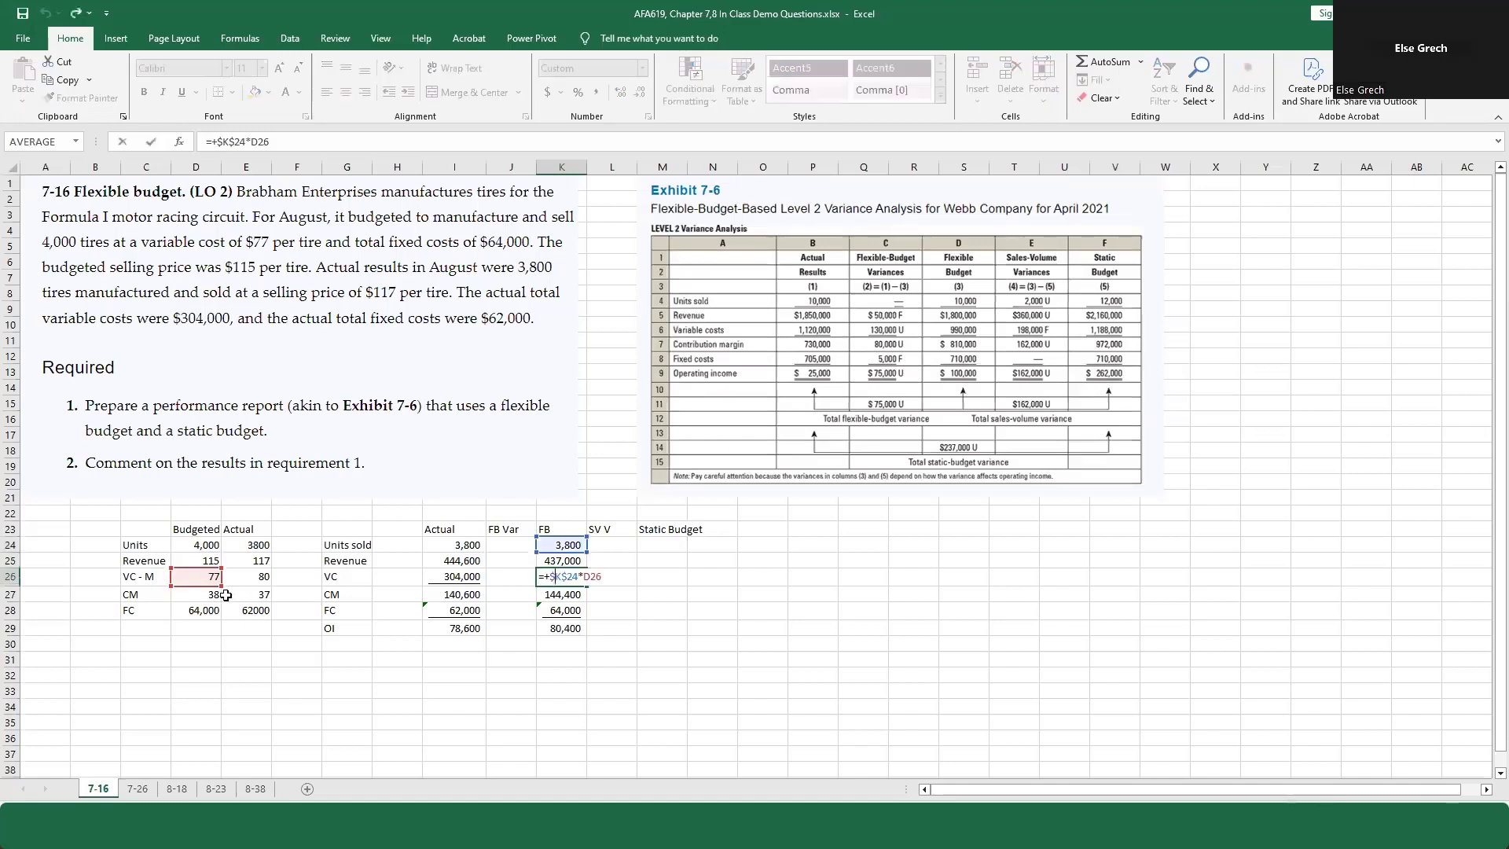
{"action": "key", "text": "ctrl+Return"}
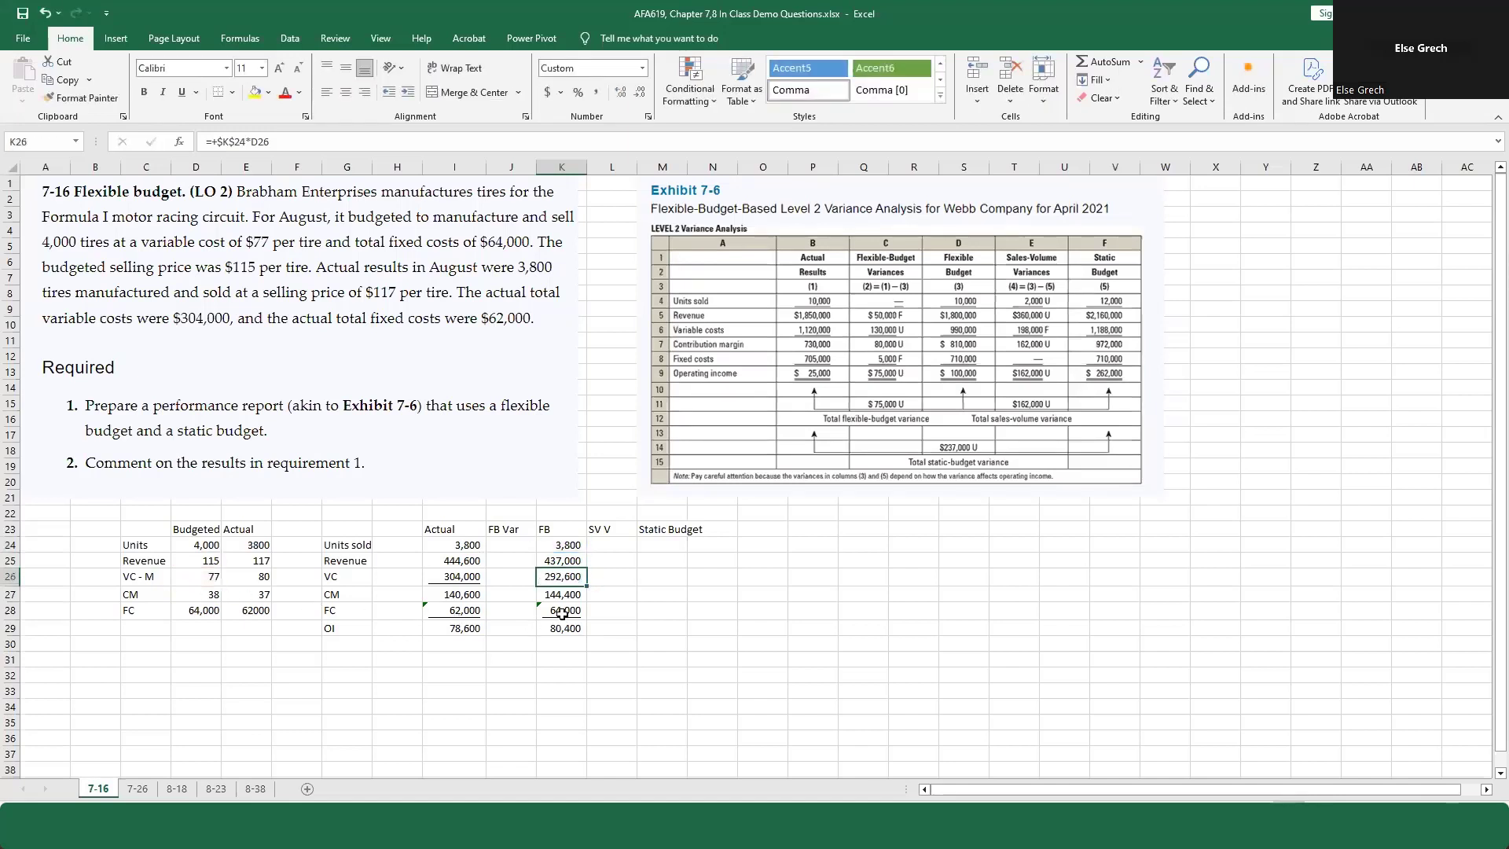
{"action": "double_click", "coordinate": [561, 611]}
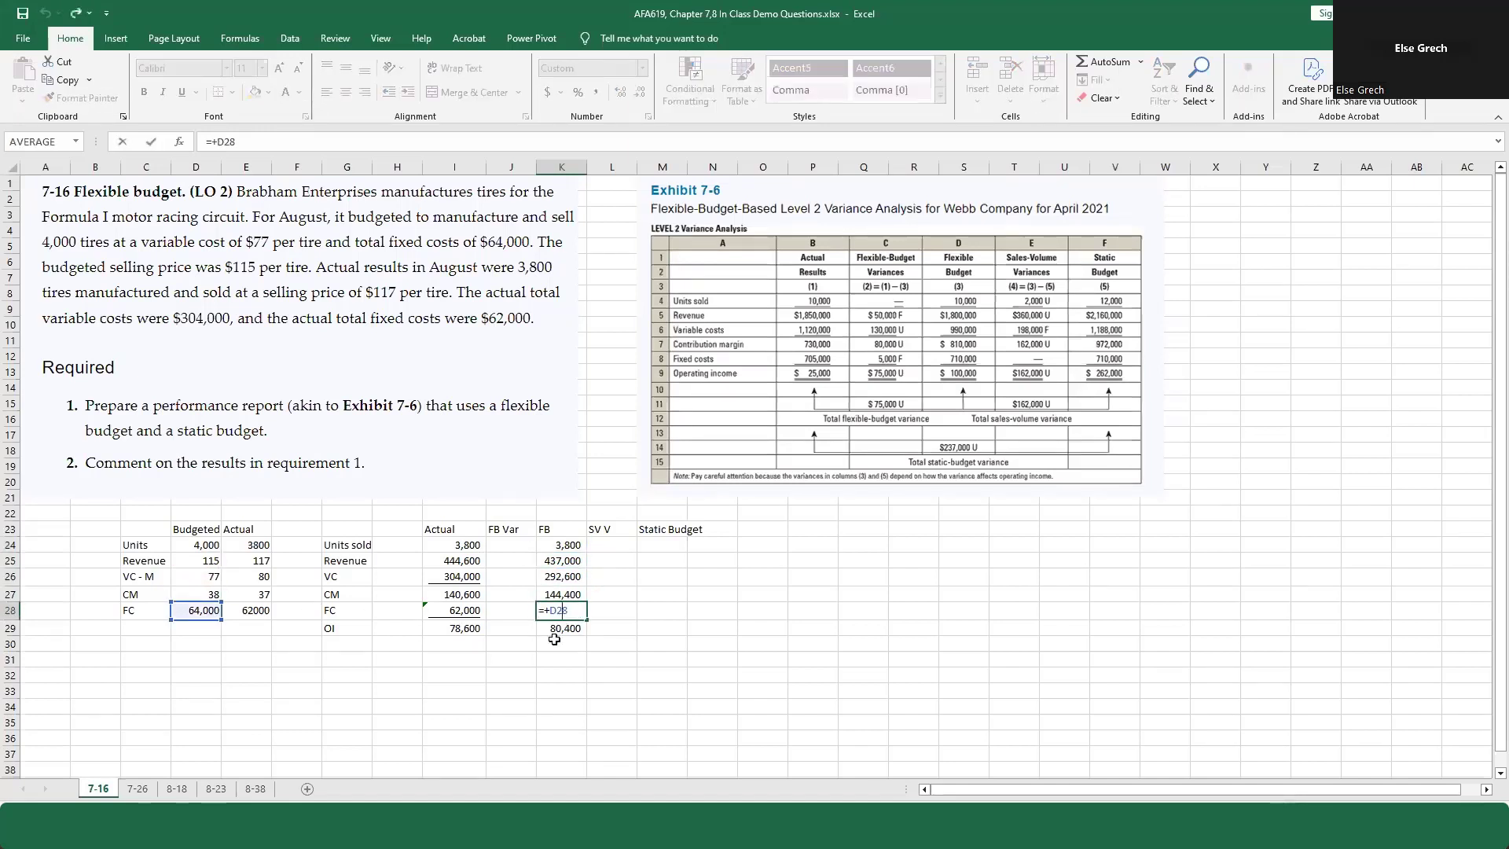
{"action": "left_click", "coordinate": [249, 612]}
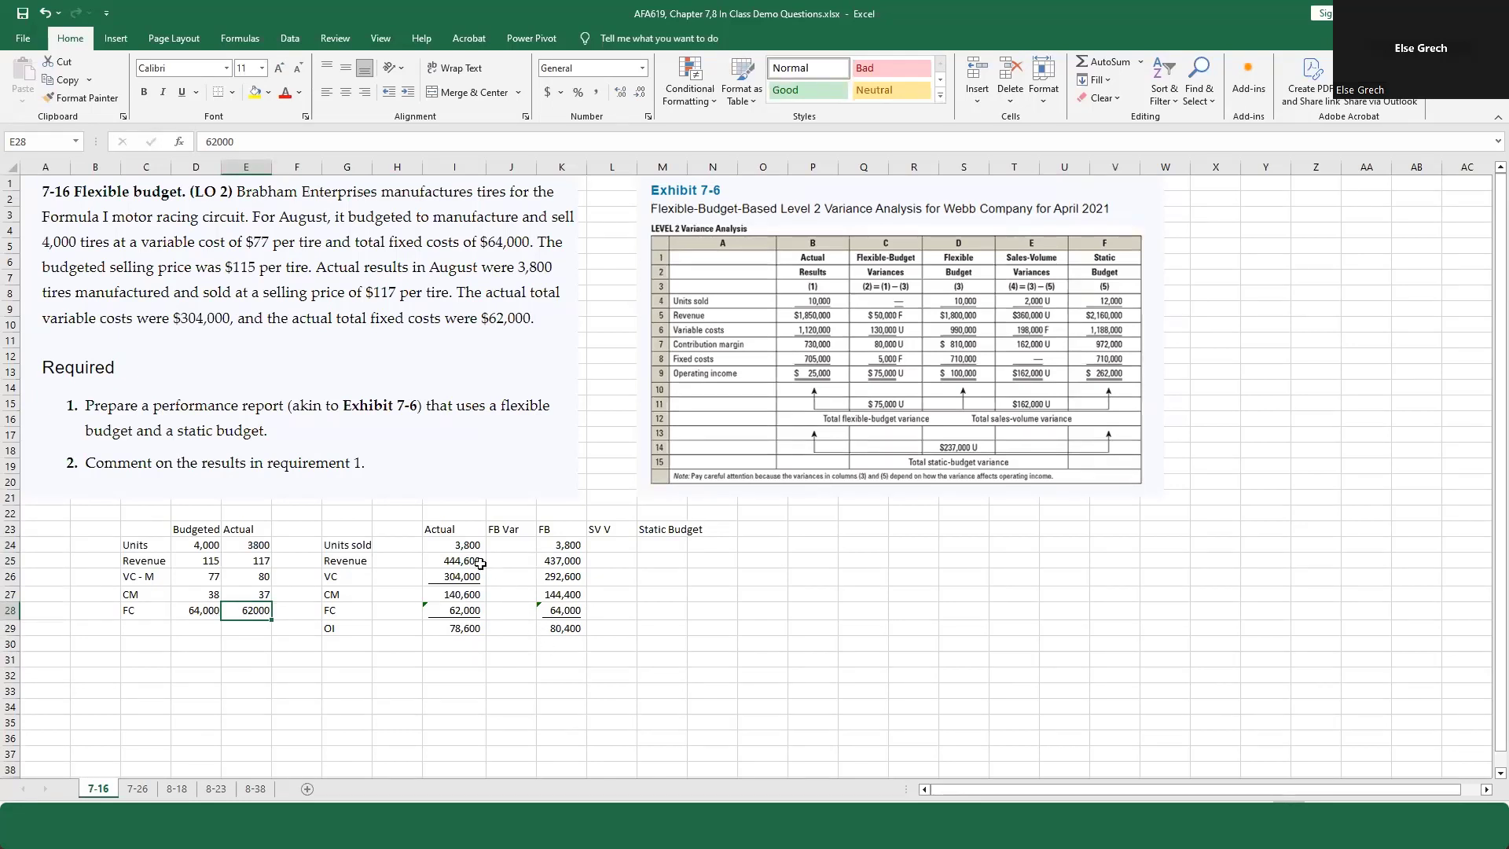
{"action": "left_click_drag", "start_coordinate": [470, 545], "coordinate": [560, 544]}
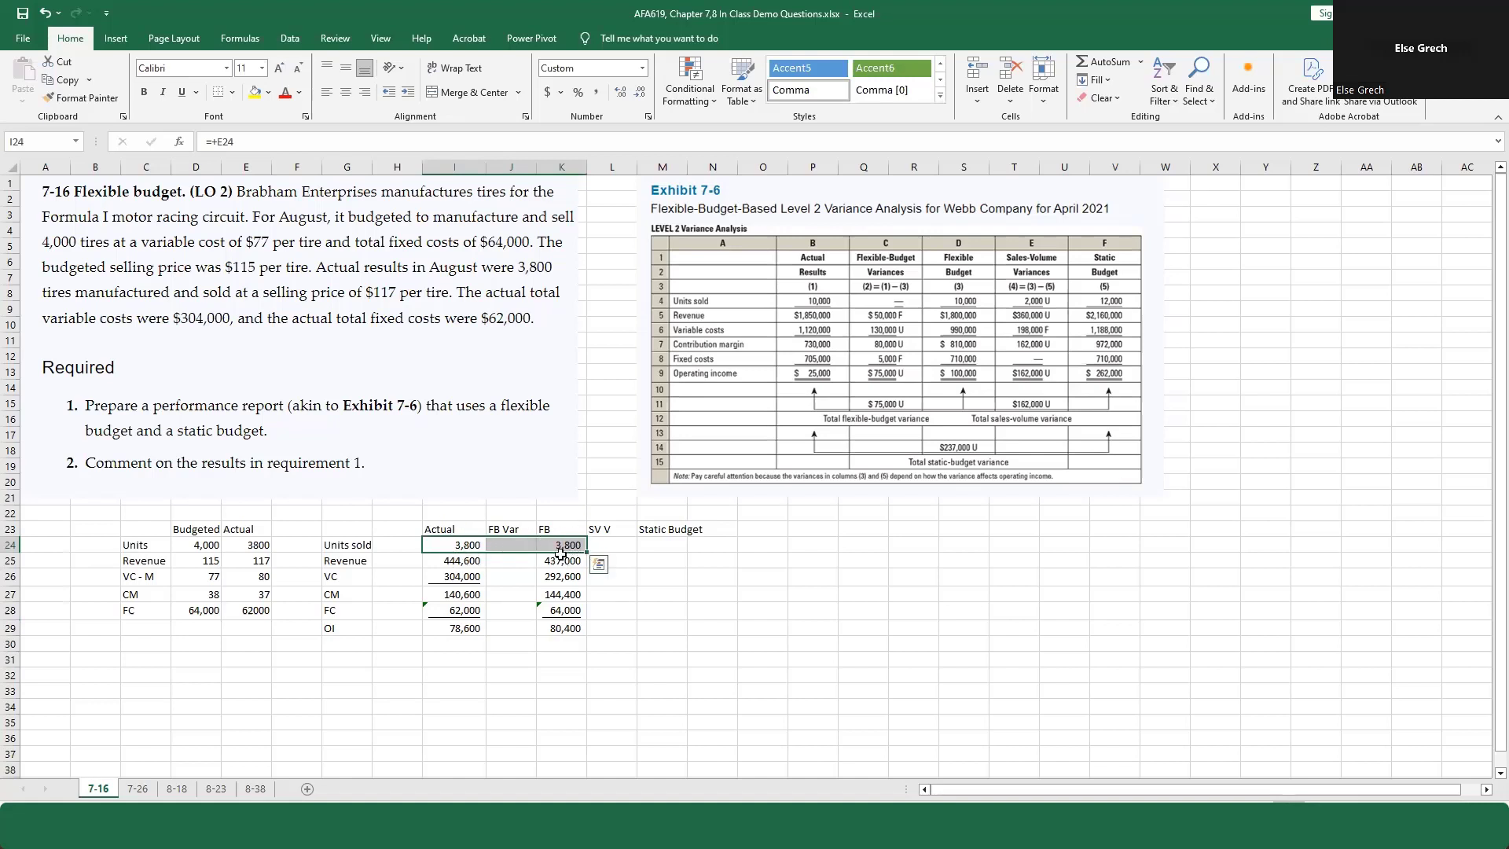
Step: Calculate the revenue flexible-budget variance in J25 as I25-K25 and fill the formula down to the OI row in J29
{"action": "left_click", "coordinate": [522, 561]}
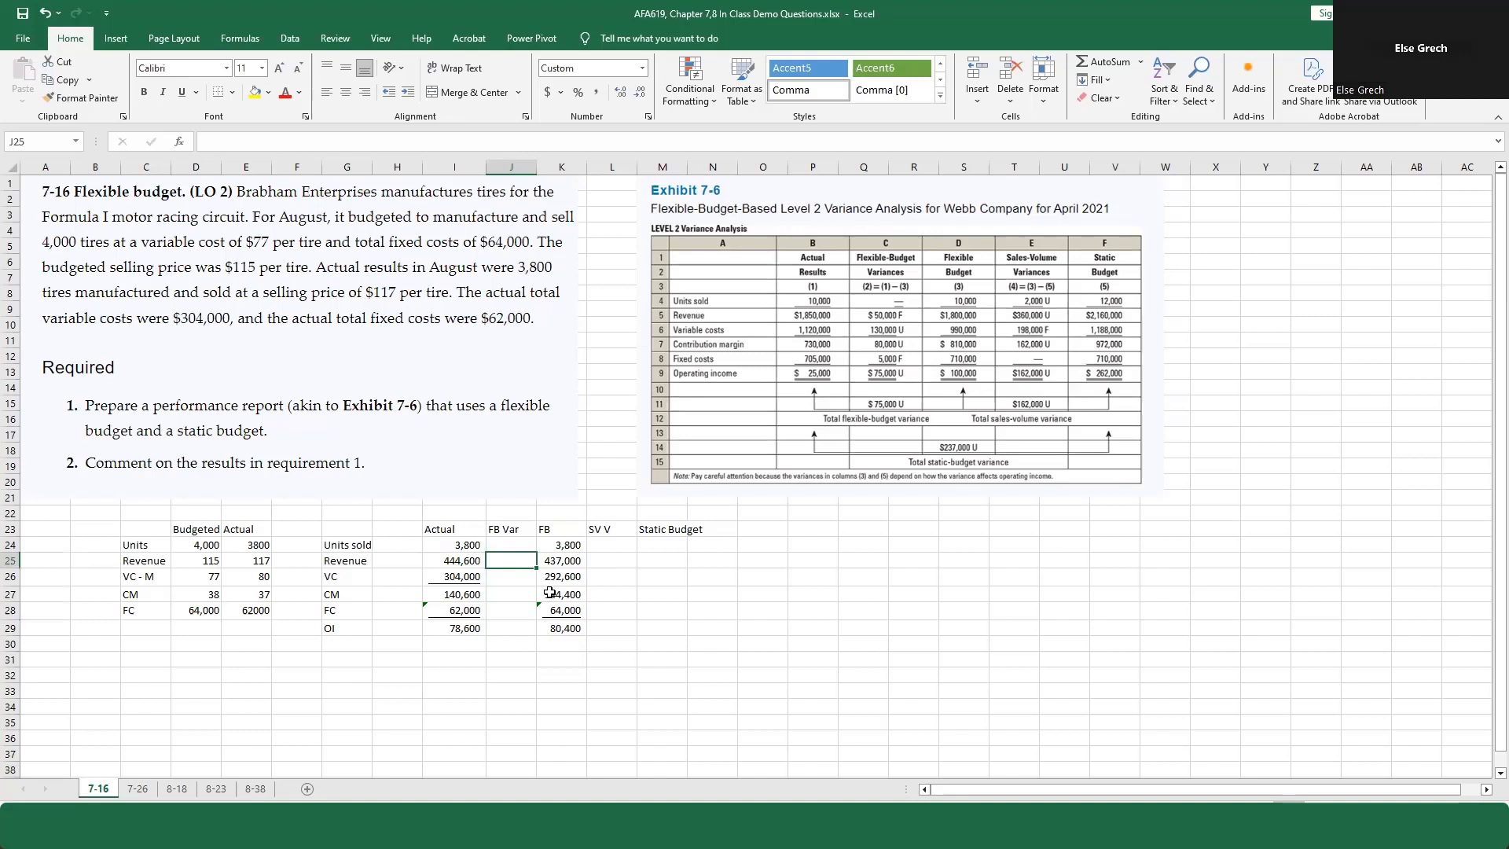
{"action": "type", "text": "+"}
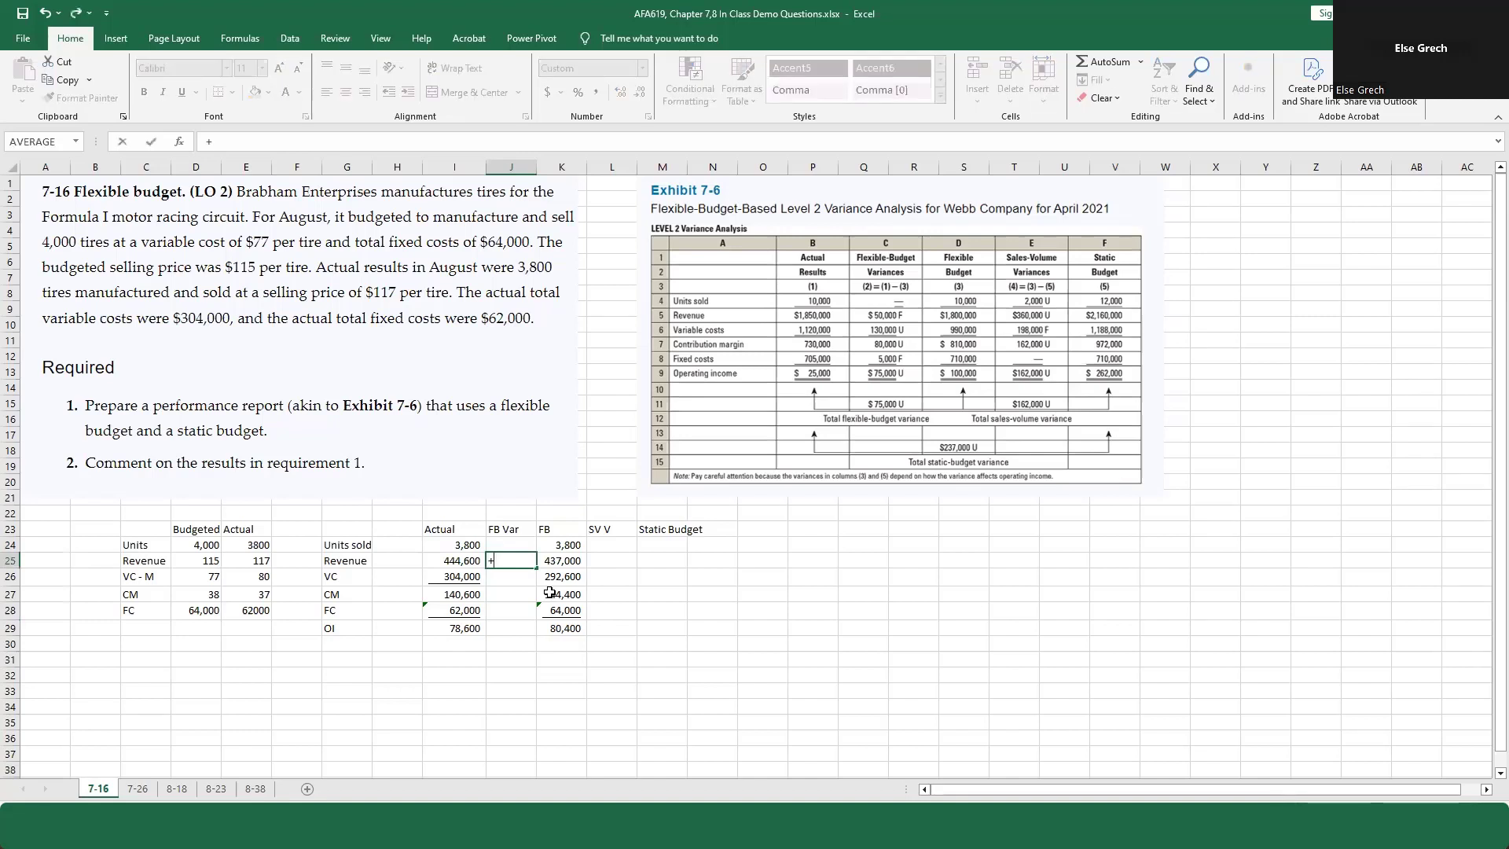
{"action": "key", "text": "Left"}
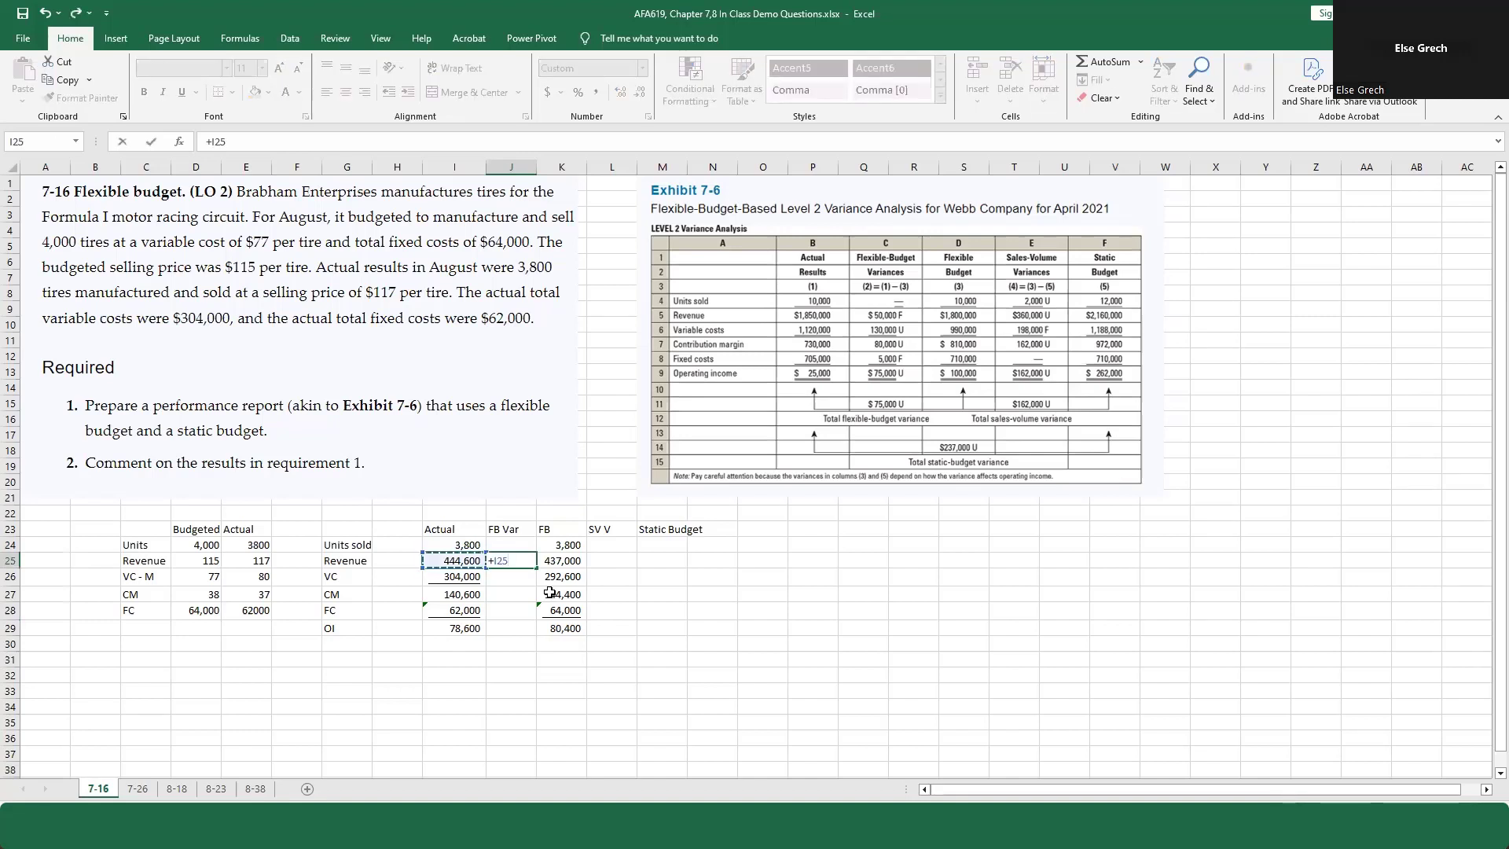
{"action": "type", "text": "-"}
{"action": "key", "text": "Right"}
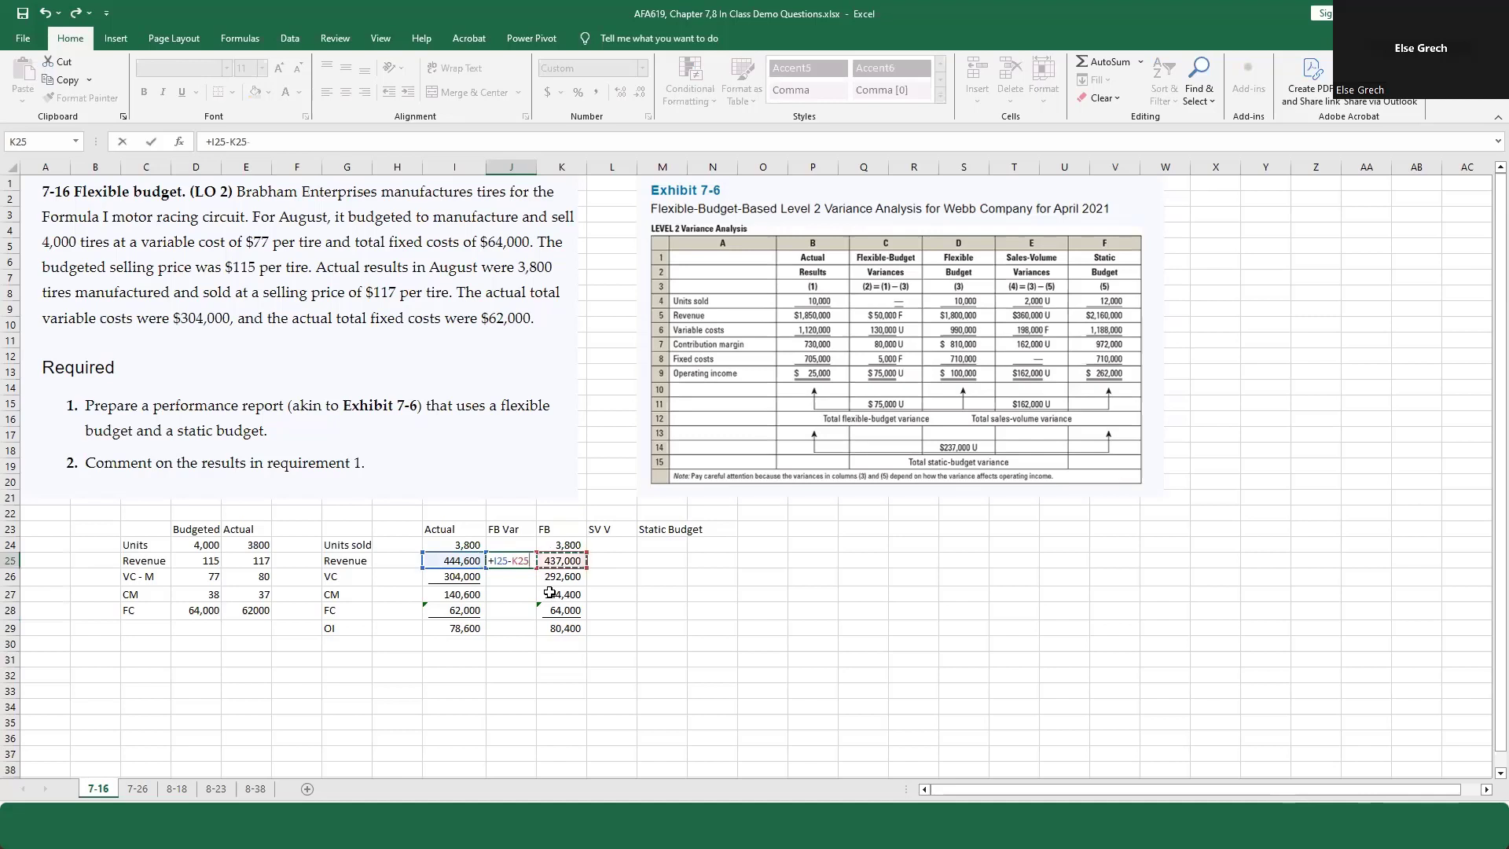
{"action": "key", "text": "Return"}
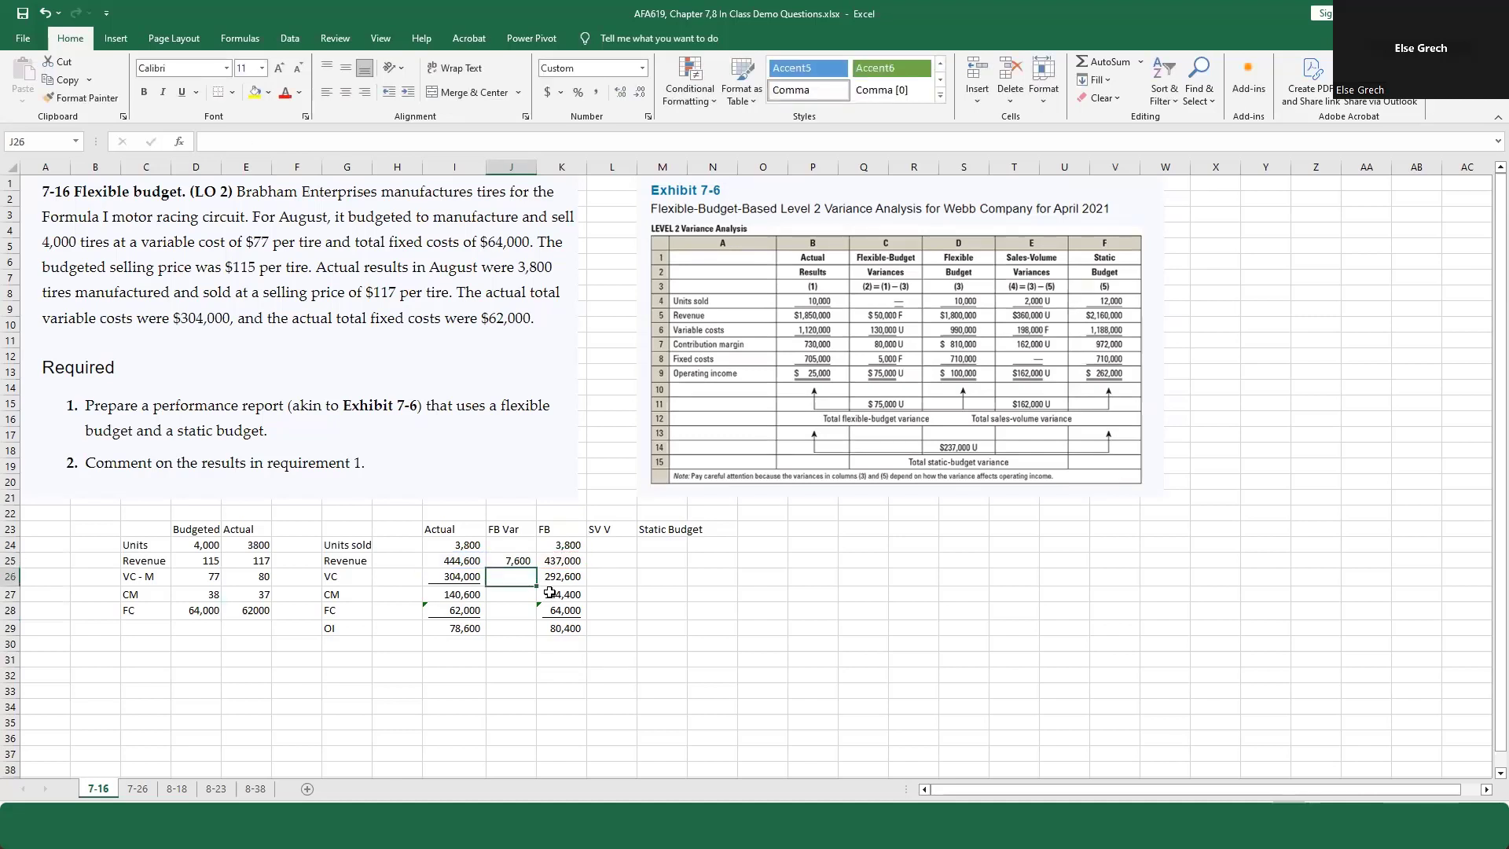
{"action": "left_click", "coordinate": [525, 560]}
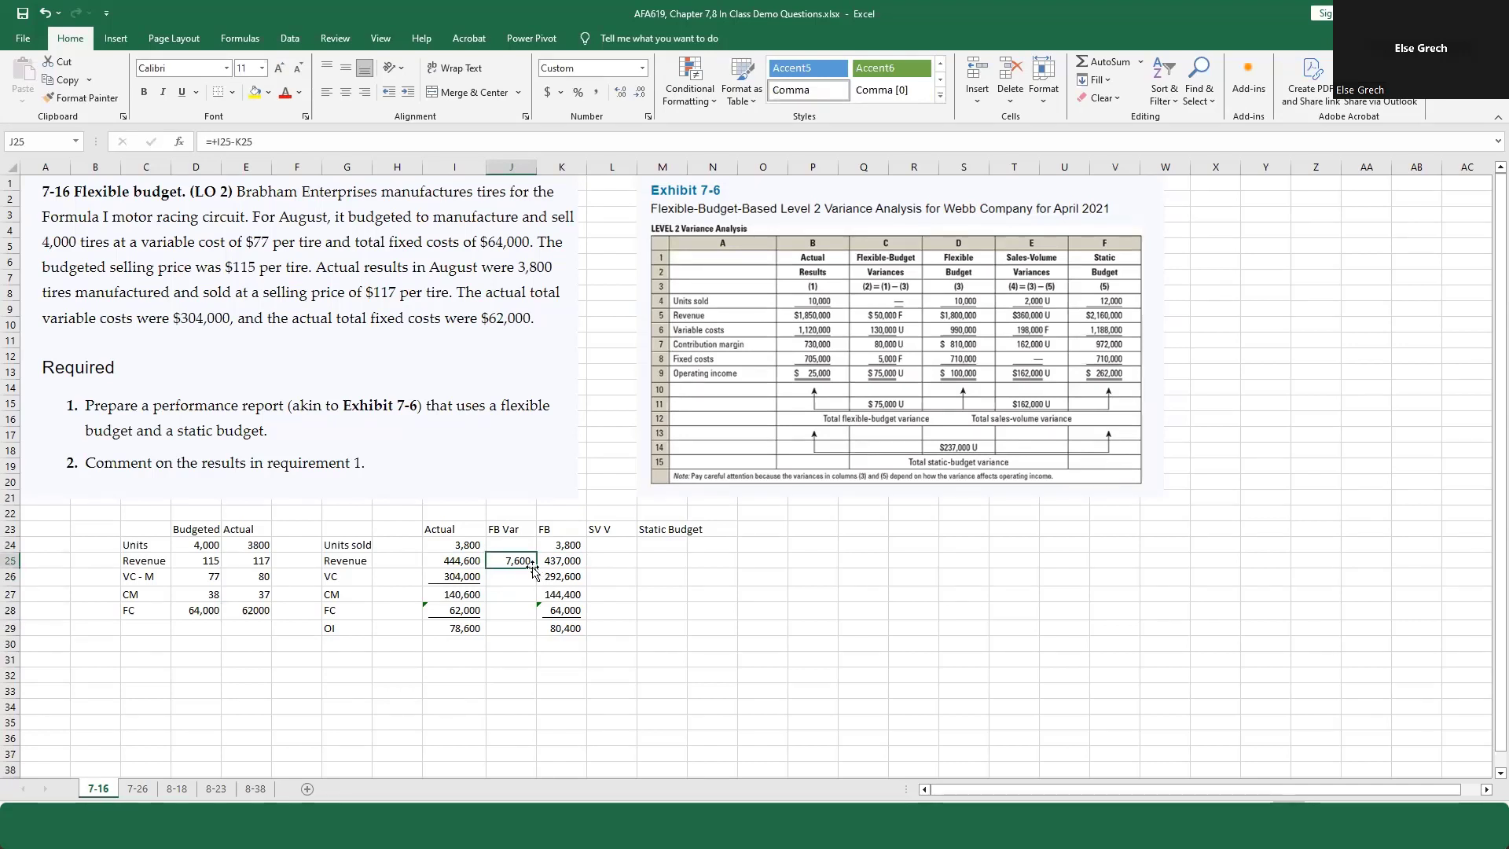
{"action": "left_click_drag", "start_coordinate": [533, 565], "coordinate": [526, 641]}
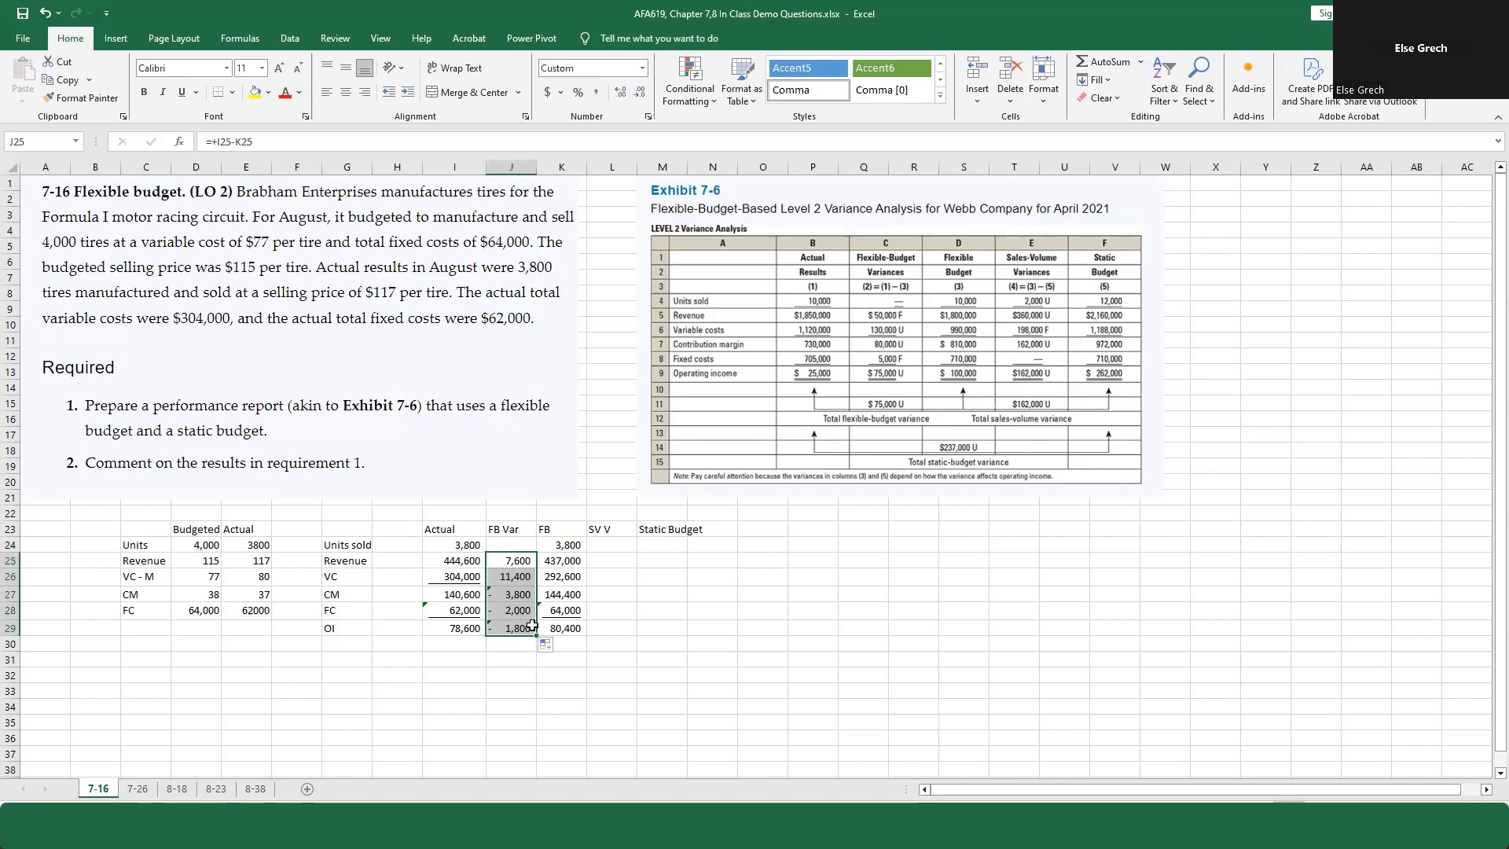
Step: Insert a blank column between the FB Var and FB columns and select the Actual revenue in I25
{"action": "left_click", "coordinate": [573, 167]}
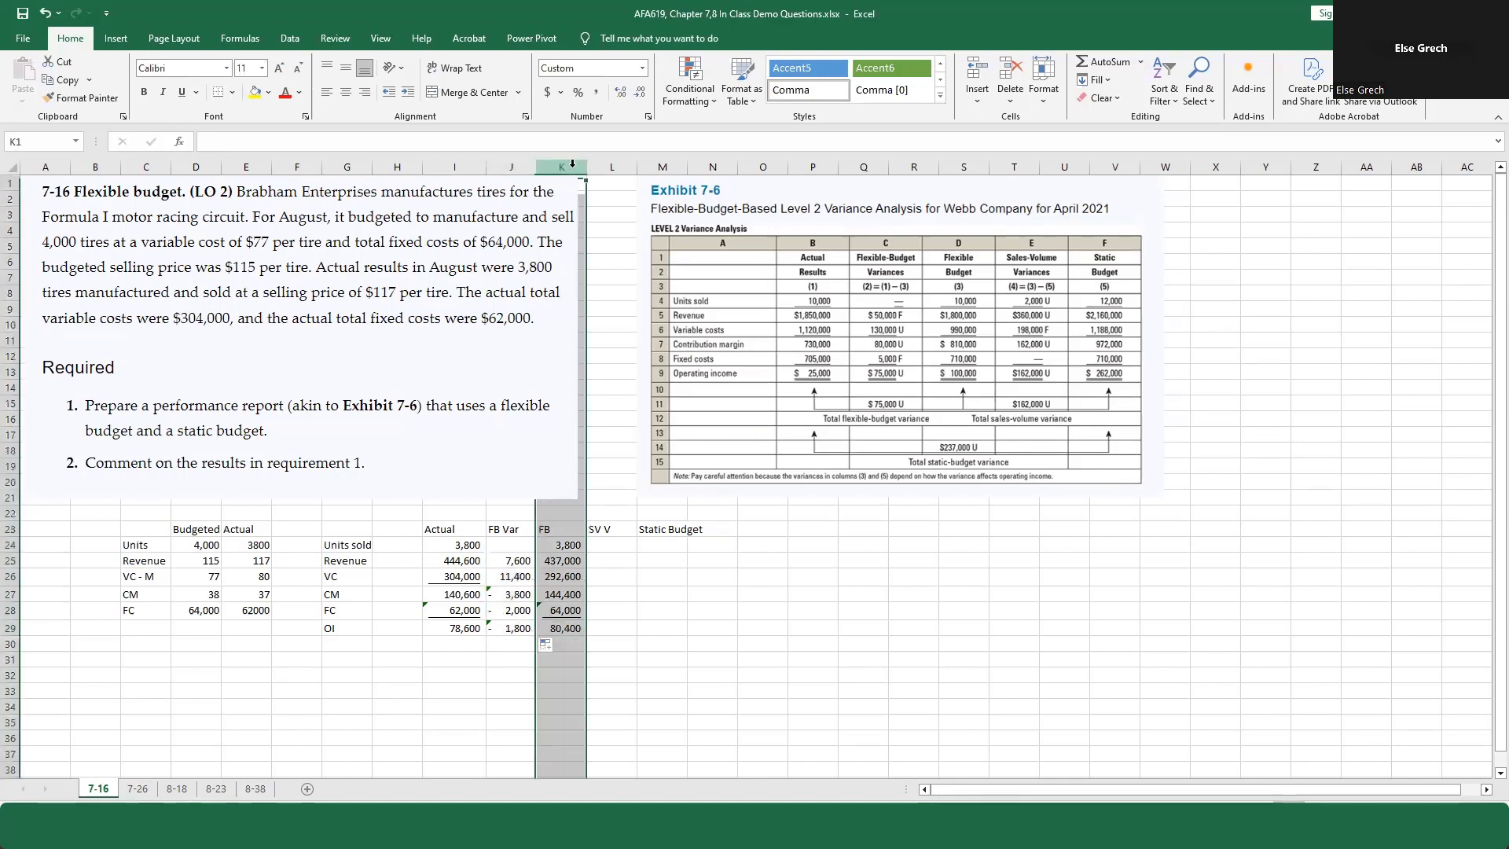
{"action": "right_click", "coordinate": [573, 168]}
{"action": "left_click", "coordinate": [617, 301]}
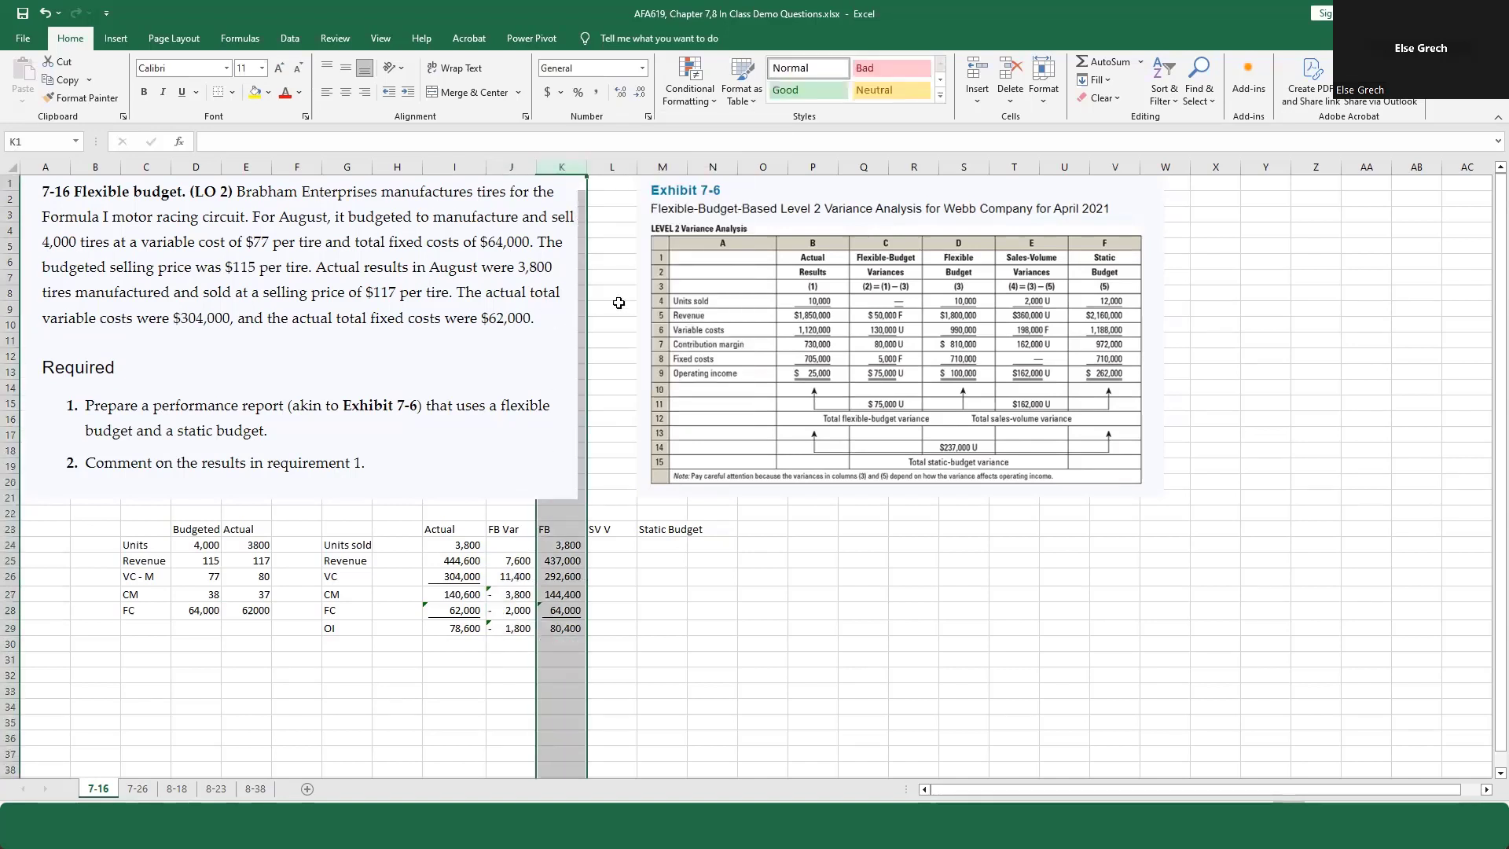
{"action": "left_click", "coordinate": [546, 563]}
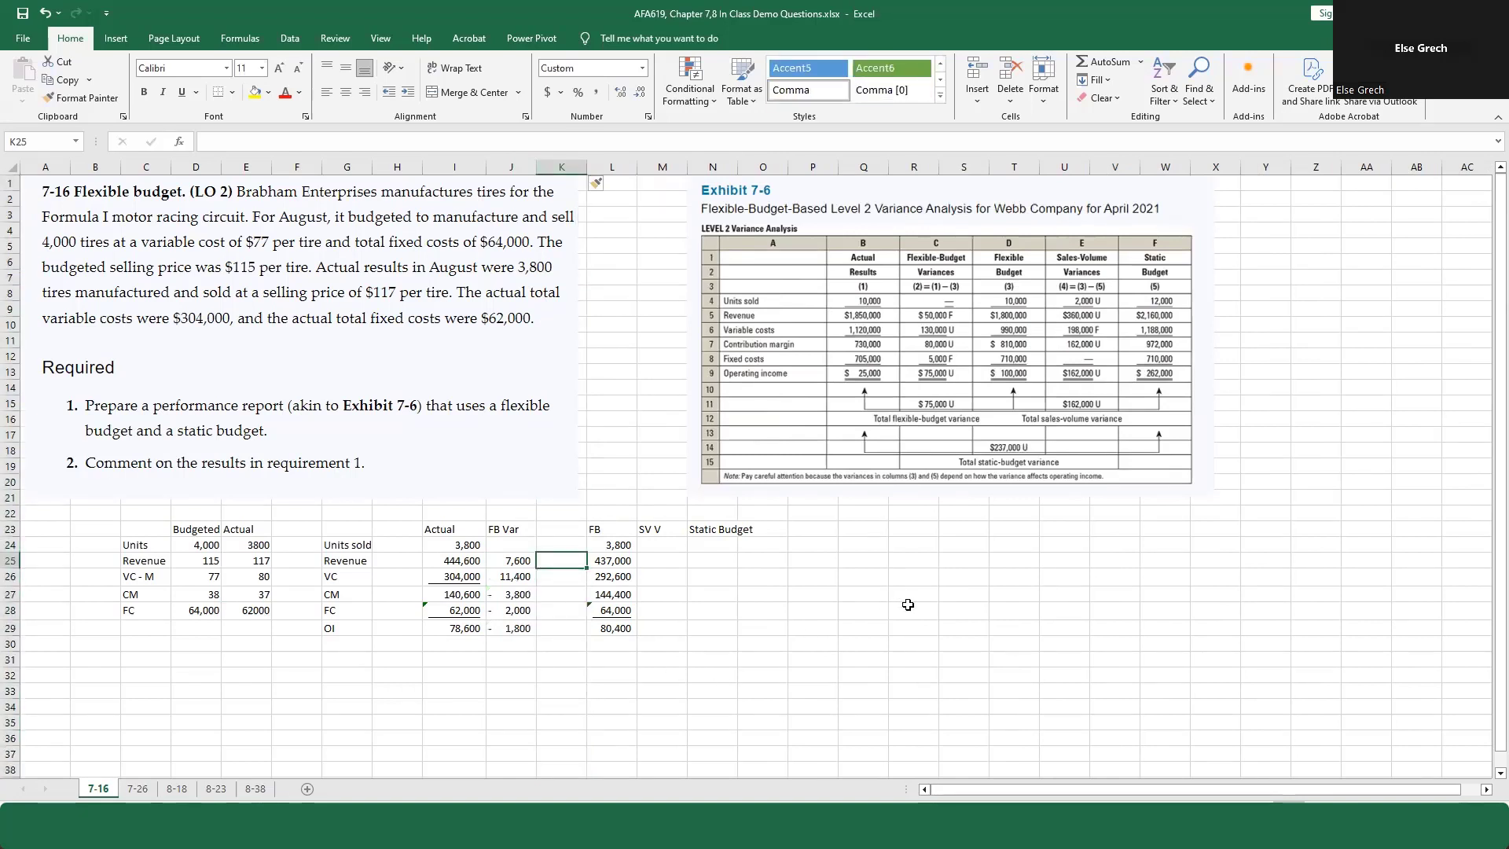
{"action": "key", "text": "Left"}
{"action": "key", "text": "Left"}
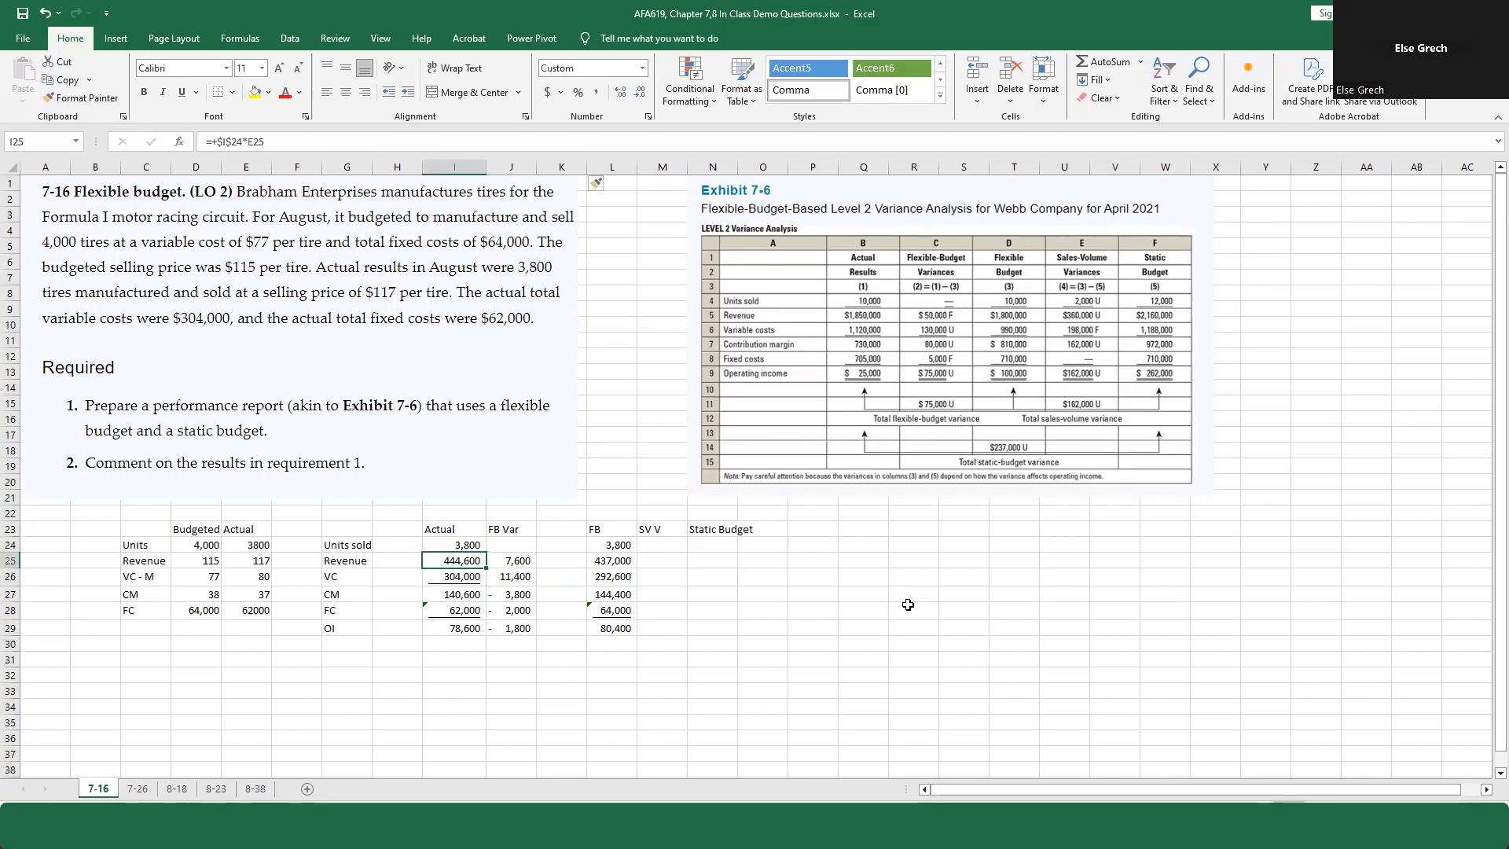
Step: Label the revenue flexible-budget variance as F in K25 and centre the contents of column K
{"action": "key", "text": "Right"}
{"action": "key", "text": "Right"}
{"action": "key", "text": "Right"}
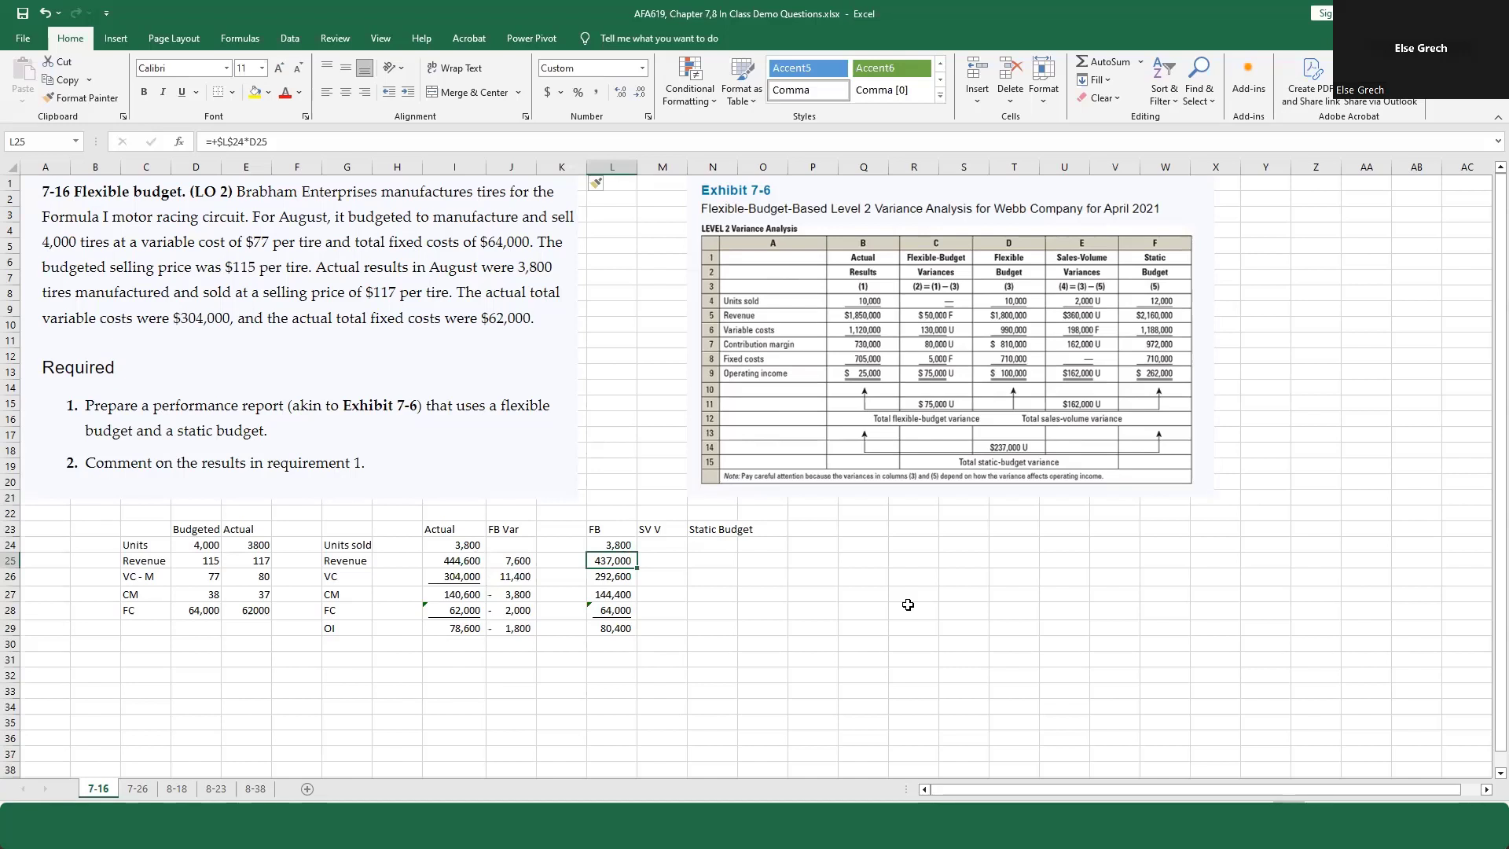
{"action": "key", "text": "Left"}
{"action": "type", "text": "F"}
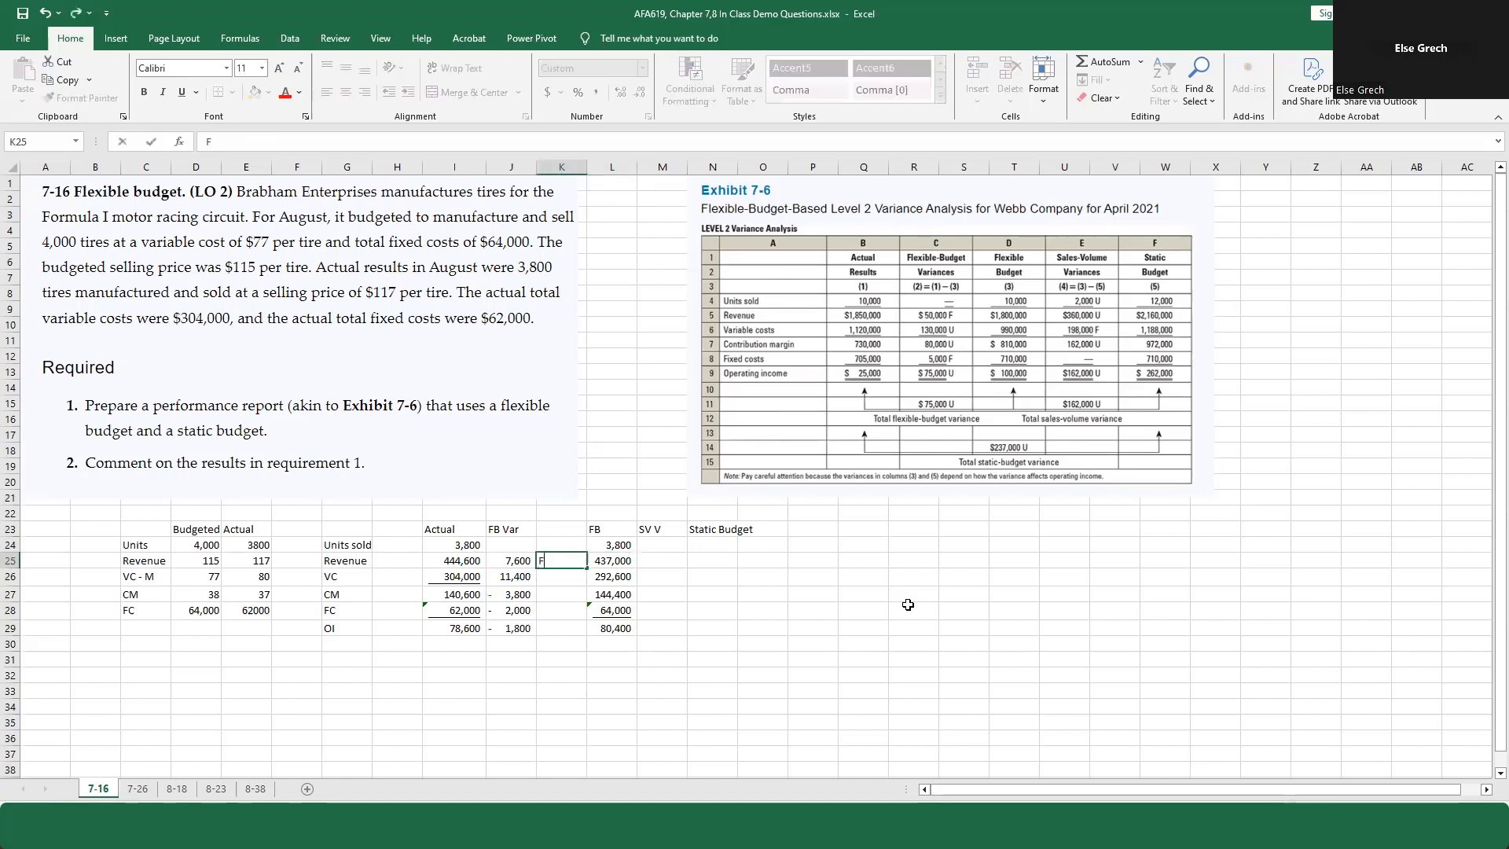
{"action": "key", "text": "Return"}
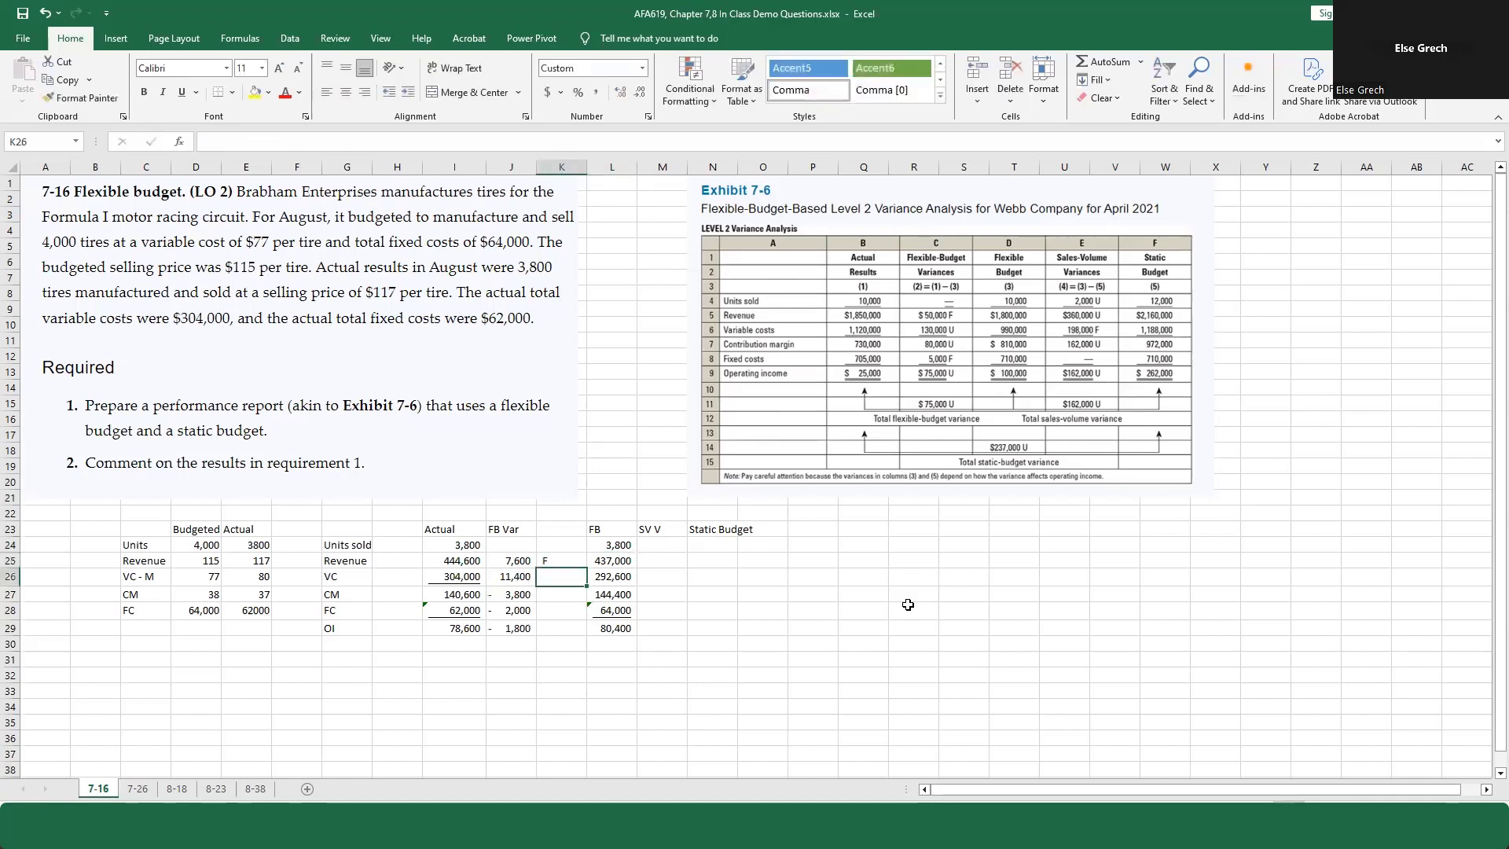
{"action": "left_click", "coordinate": [571, 165]}
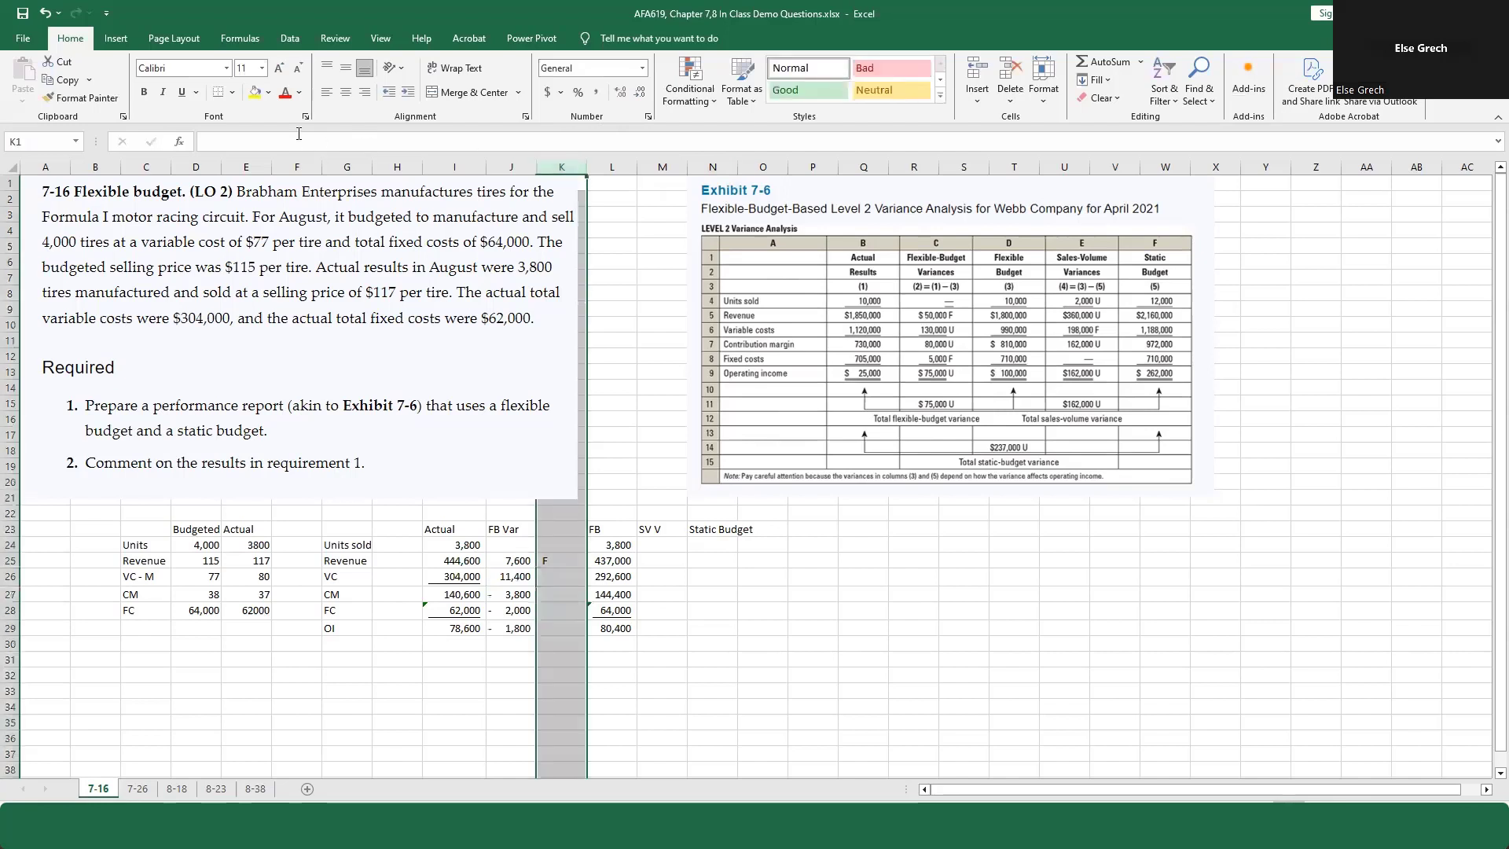
{"action": "left_click", "coordinate": [345, 92]}
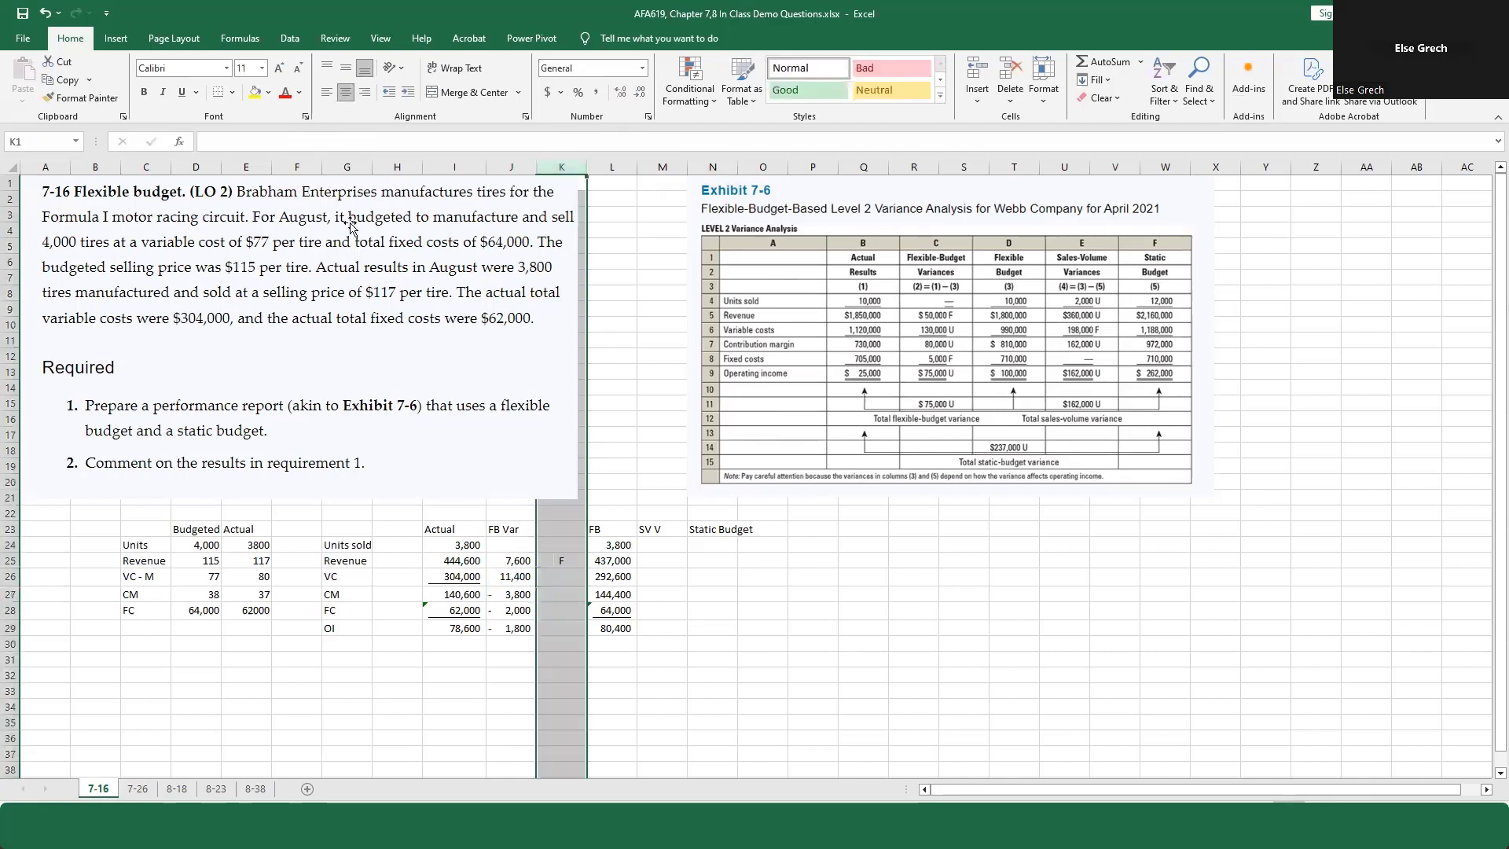
Step: Compare the actual and flexible-budget VC amounts and label the VC variance as UF in K26
{"action": "left_click", "coordinate": [563, 578]}
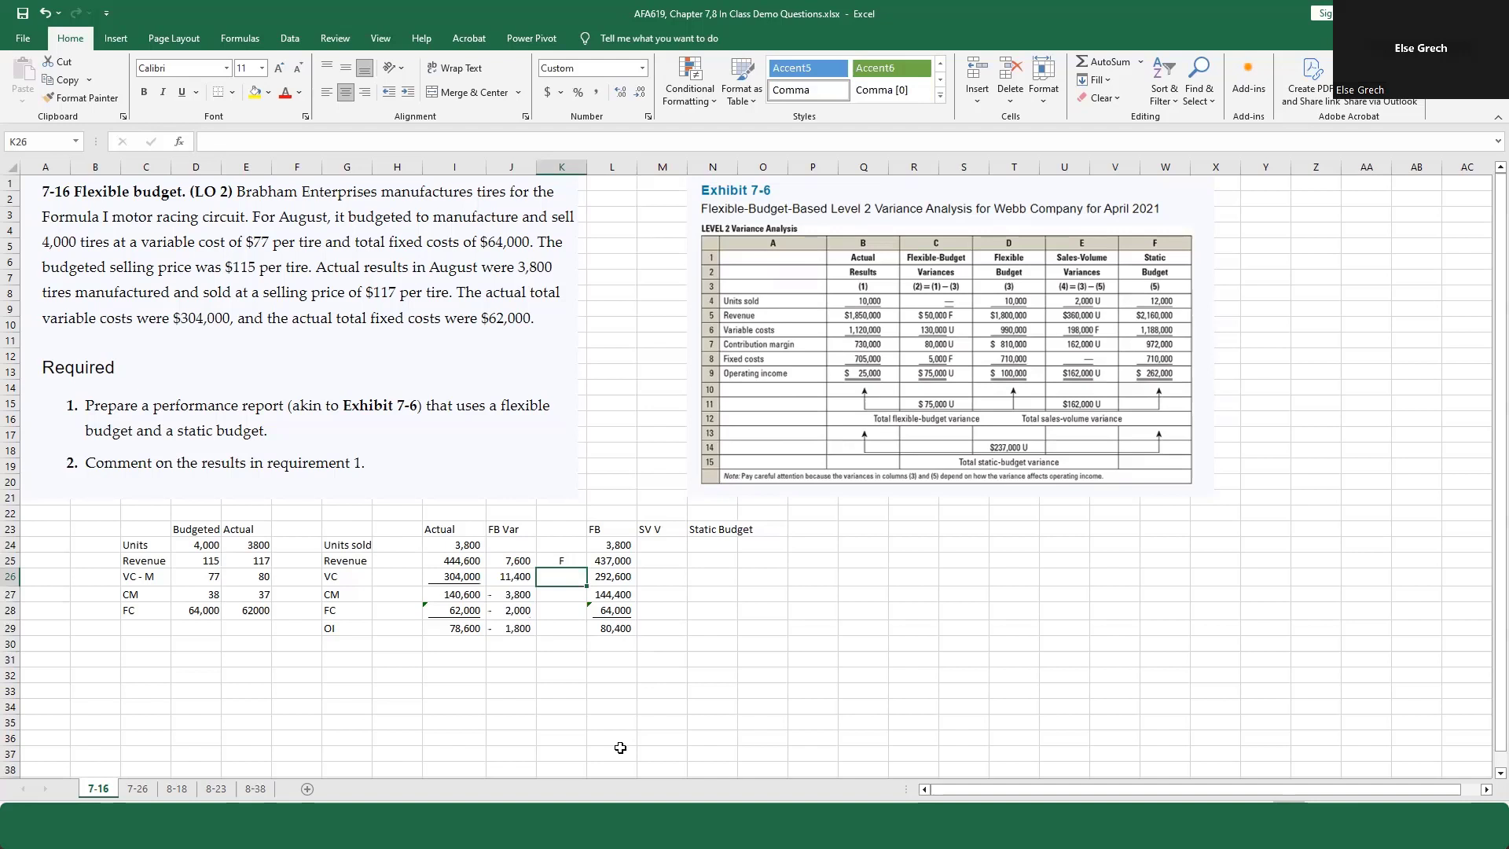
{"action": "key", "text": "Right"}
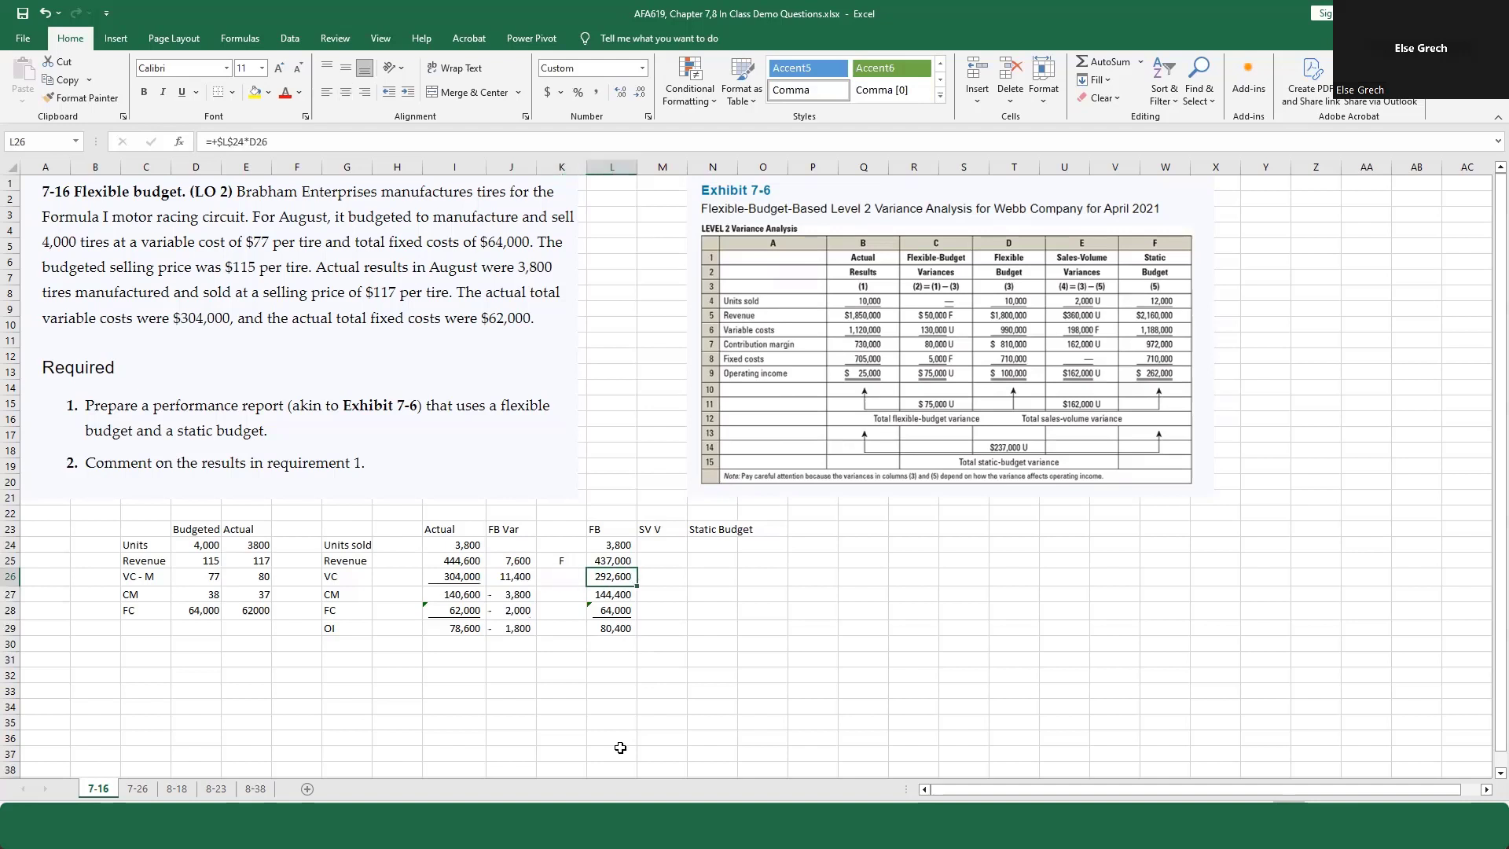
{"action": "key", "text": "Left"}
{"action": "key", "text": "Left"}
{"action": "key", "text": "Left"}
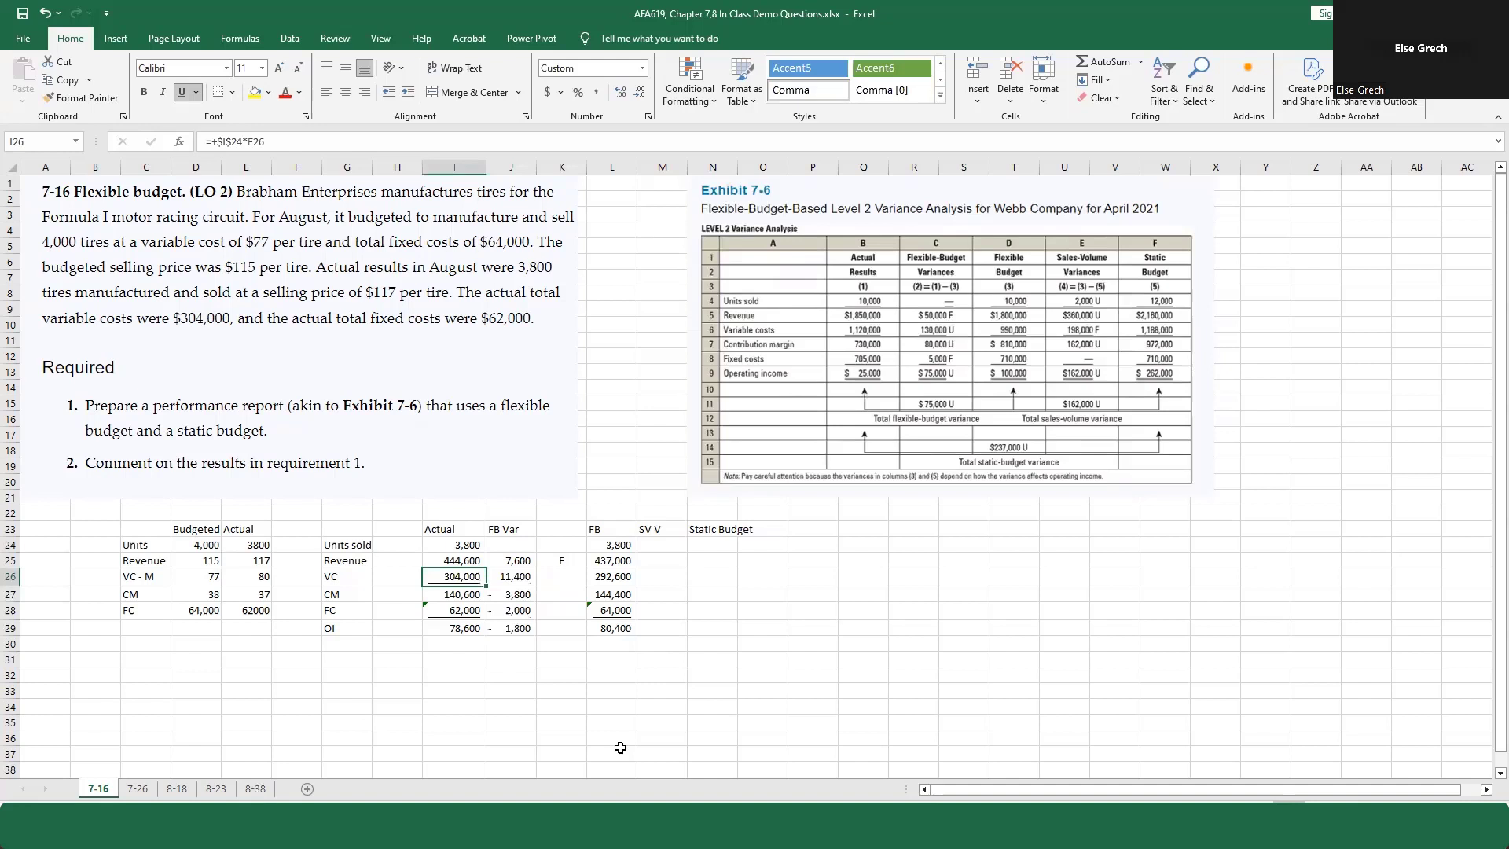
{"action": "key", "text": "Right"}
{"action": "key", "text": "Right"}
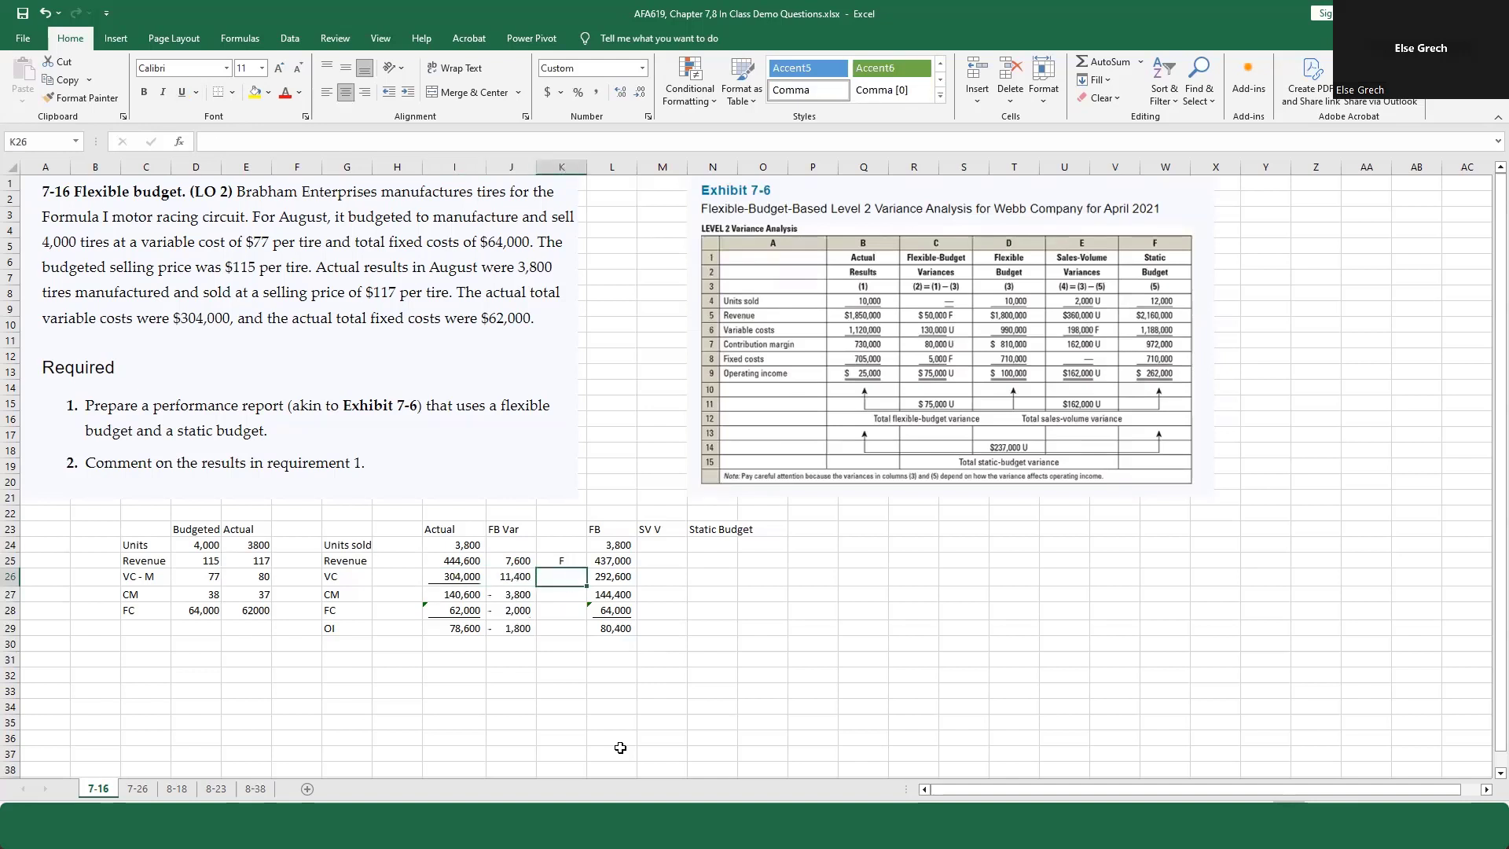
{"action": "type", "text": "UF"}
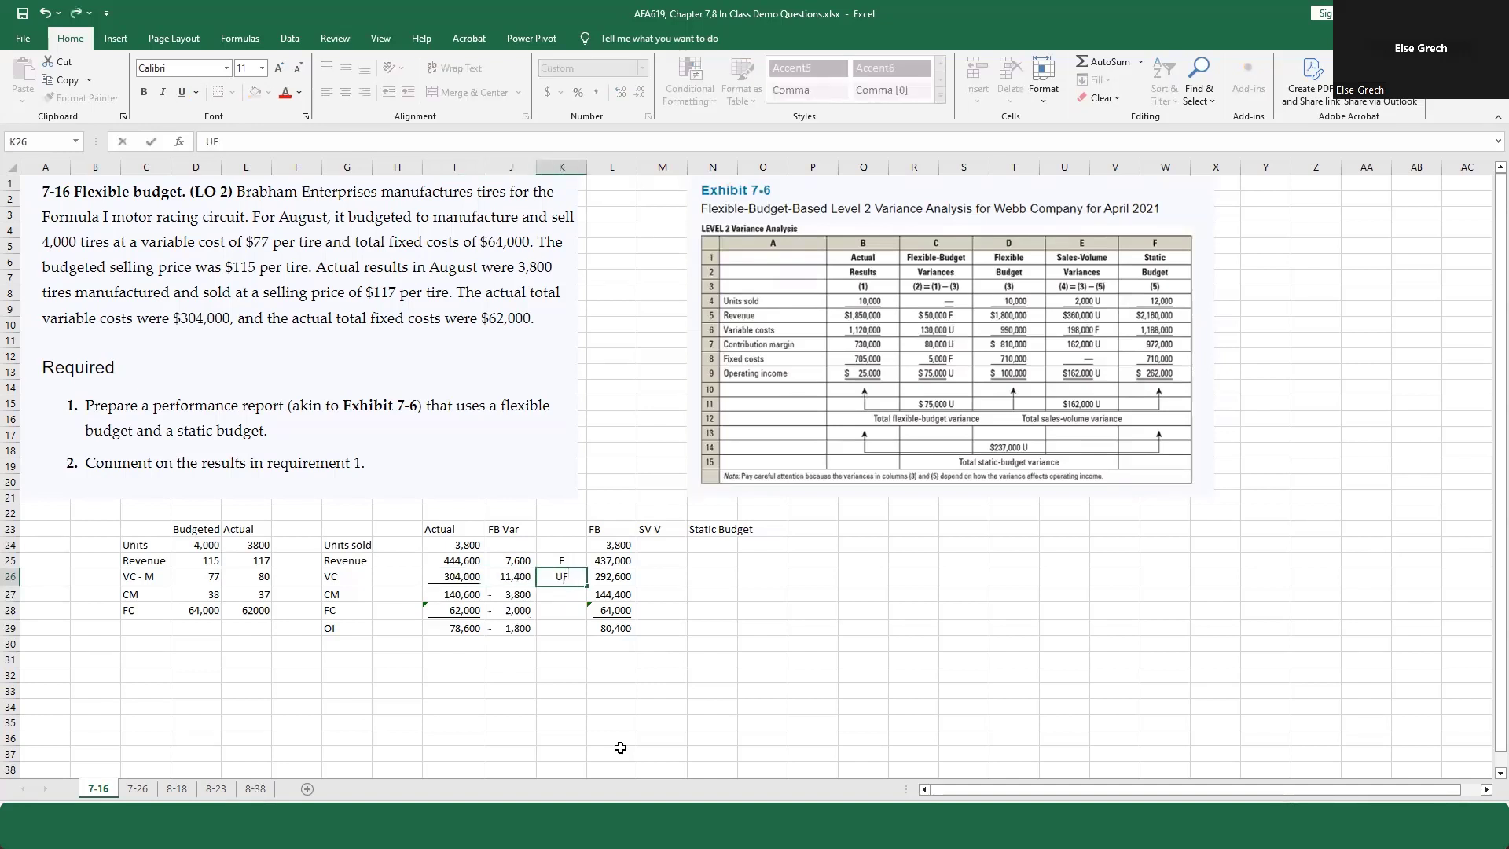
{"action": "key", "text": "Return"}
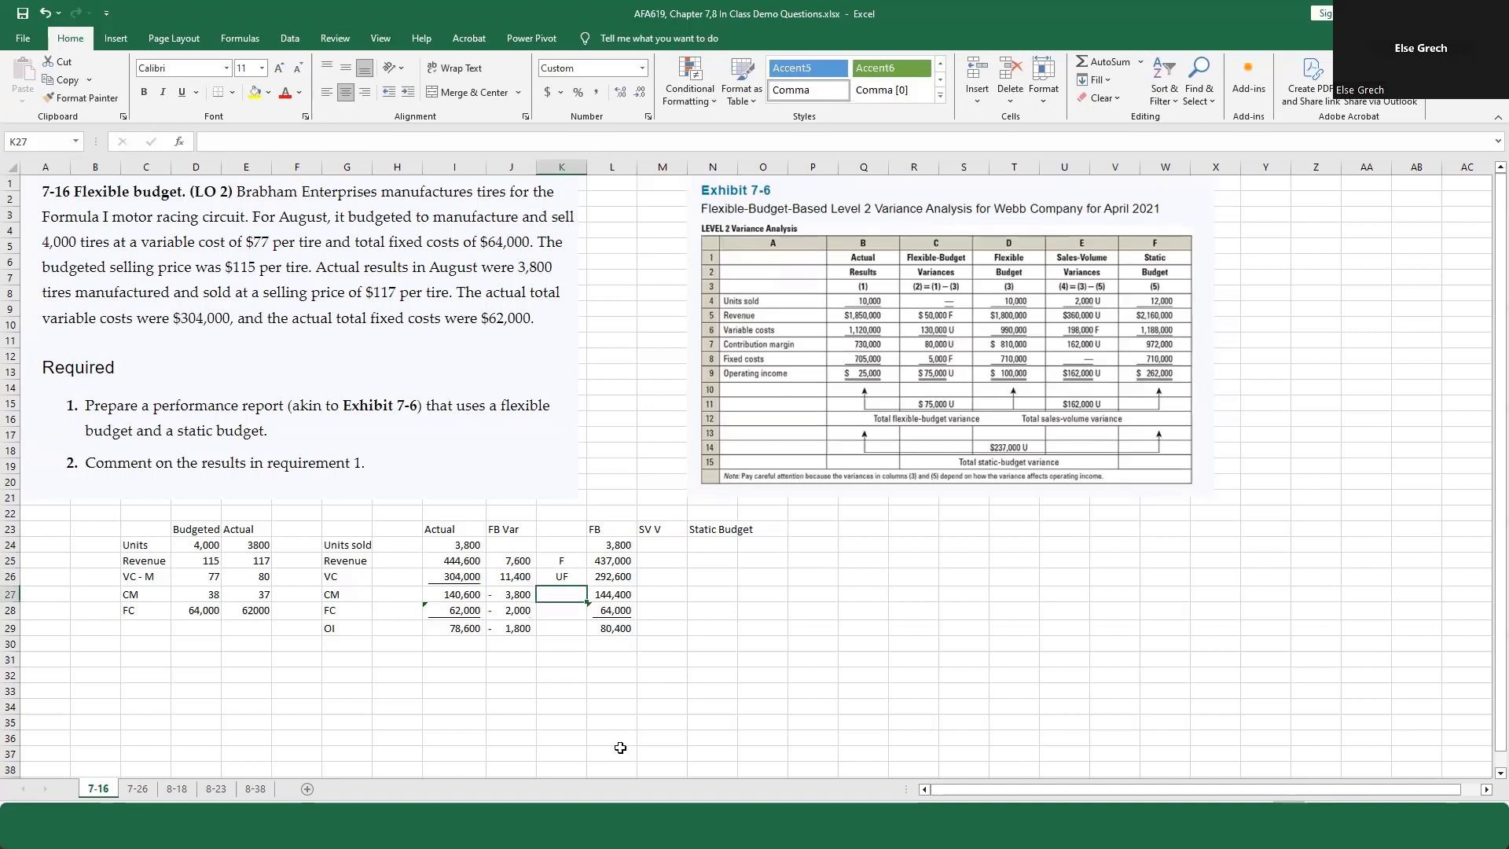
Step: Label the CM flexible-budget variance as UF in K27
{"action": "key", "text": "Up"}
{"action": "key", "text": "Up"}
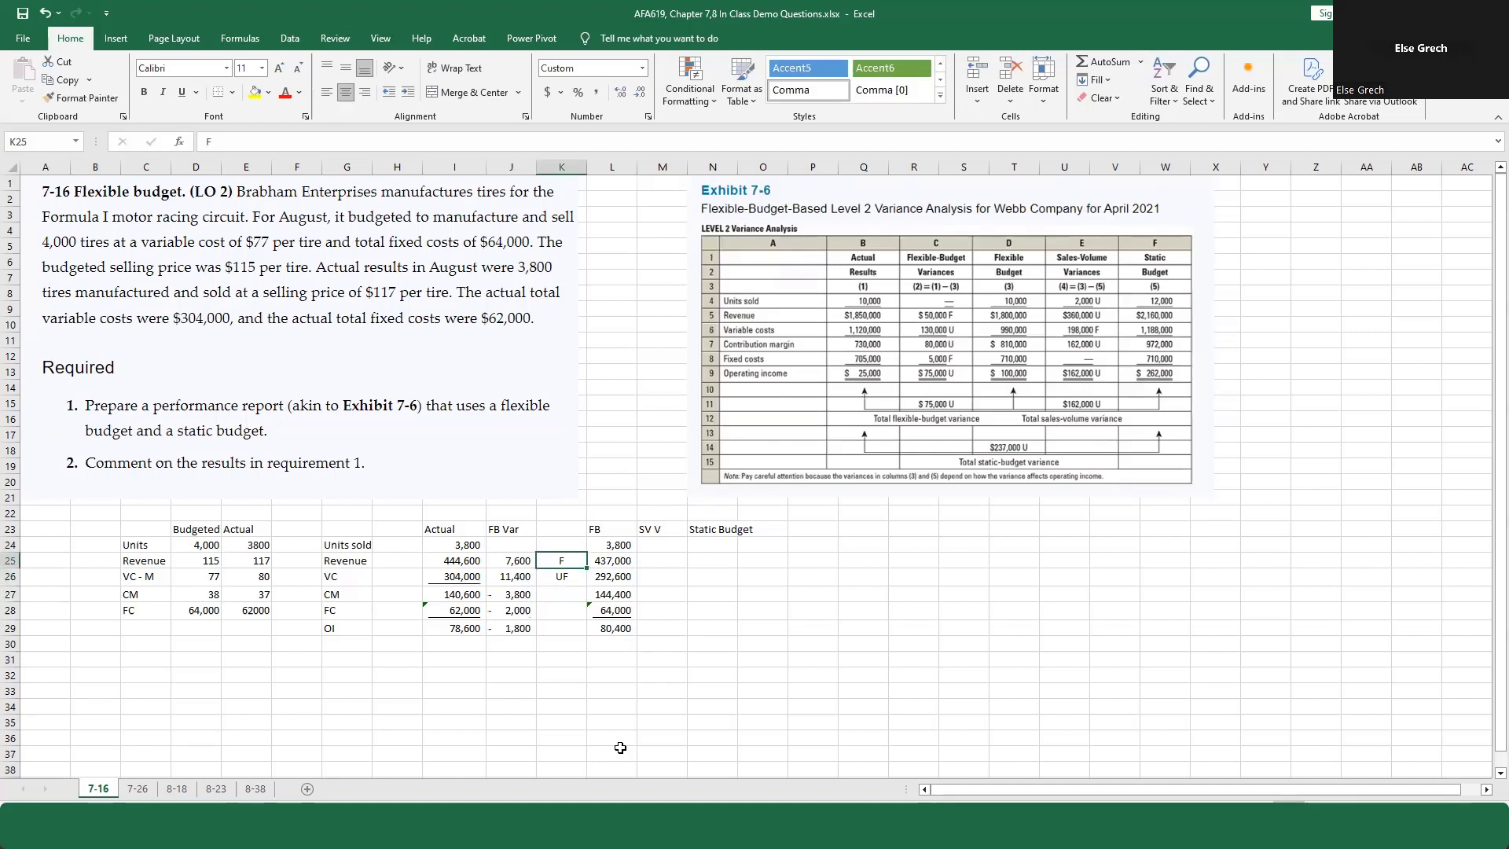
{"action": "key", "text": "Down"}
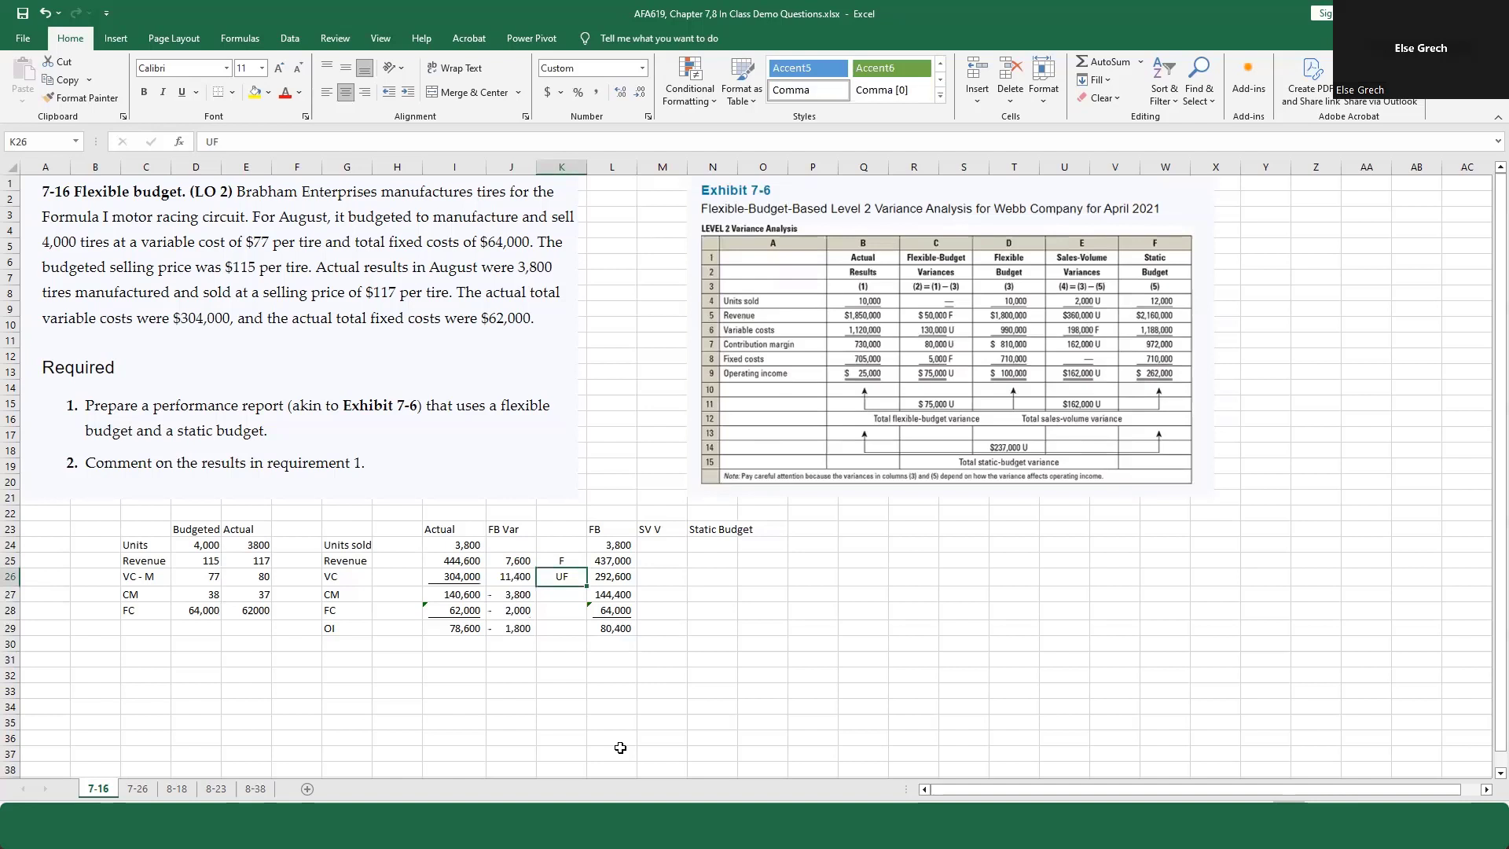
{"action": "key", "text": "Down"}
{"action": "type", "text": "UF"}
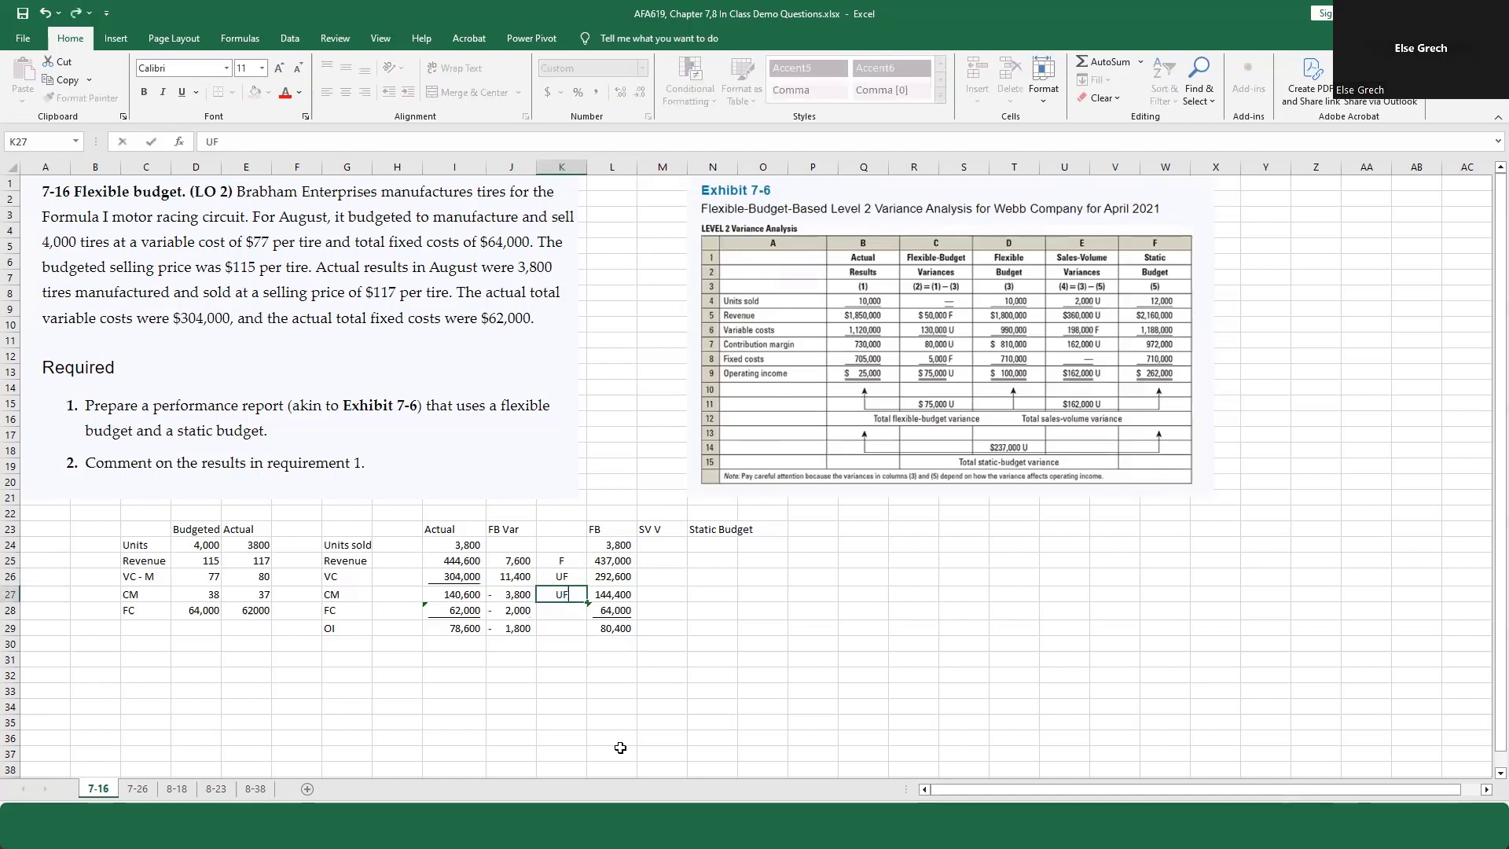
{"action": "key", "text": "Return"}
Step: Check the FC amounts and label the fixed-cost flexible-budget variance as F in K28
{"action": "key", "text": "Right"}
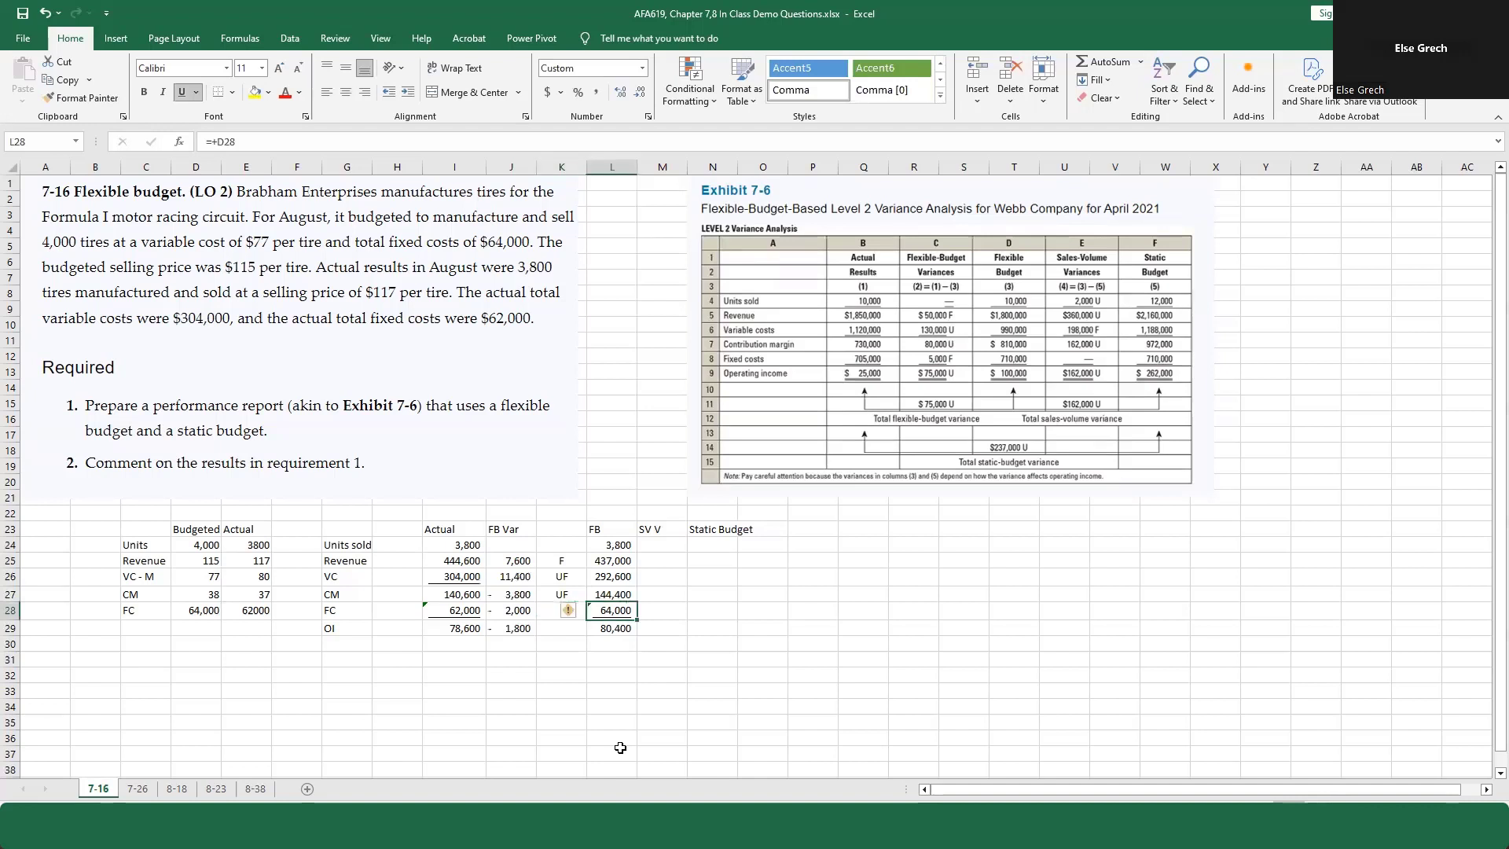
{"action": "key", "text": "Left"}
{"action": "key", "text": "Left"}
{"action": "key", "text": "Left"}
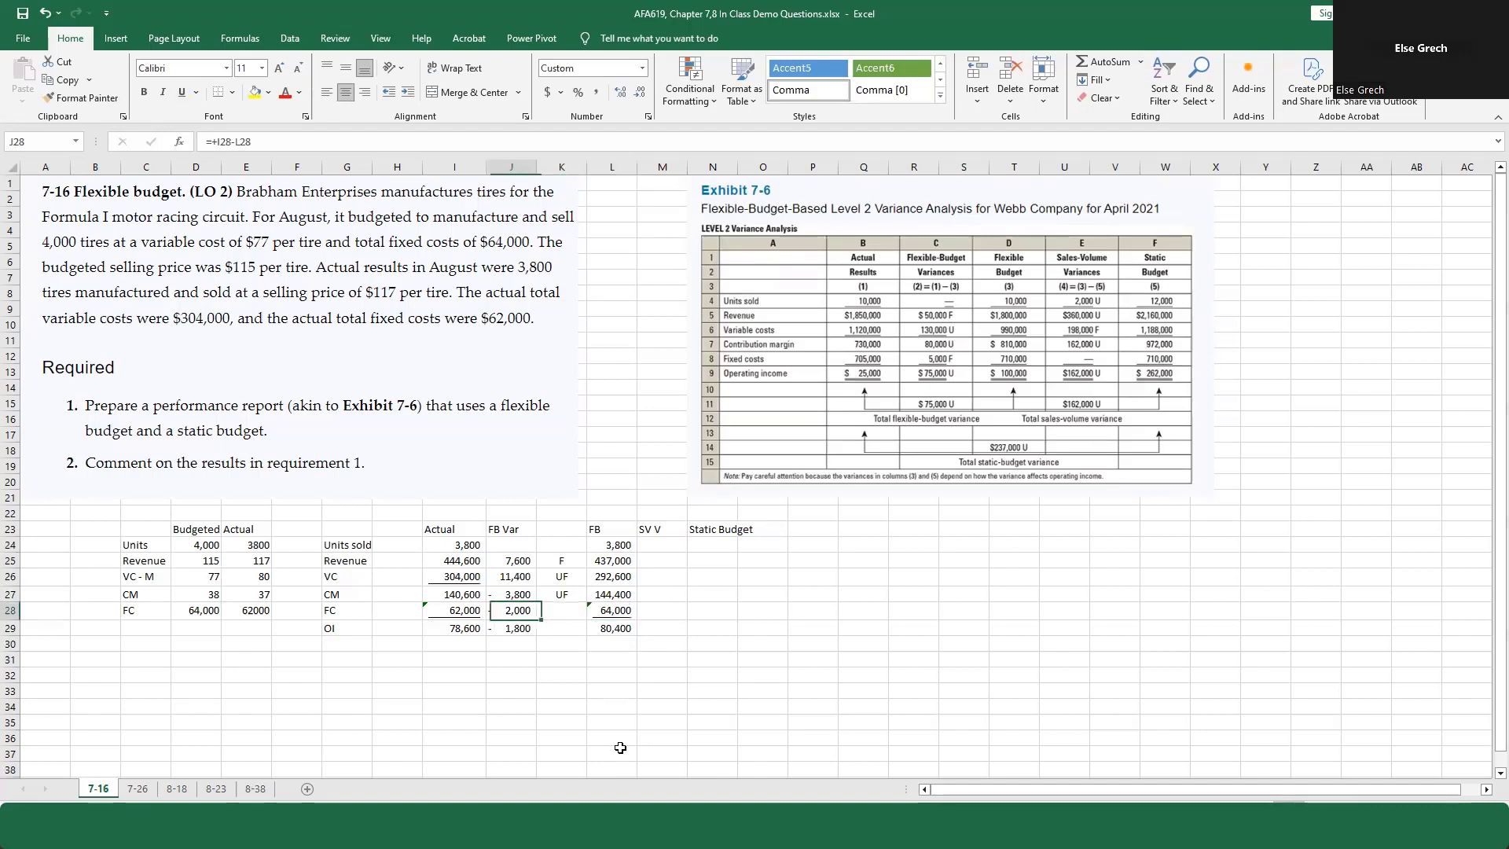
{"action": "key", "text": "Right"}
{"action": "key", "text": "Right"}
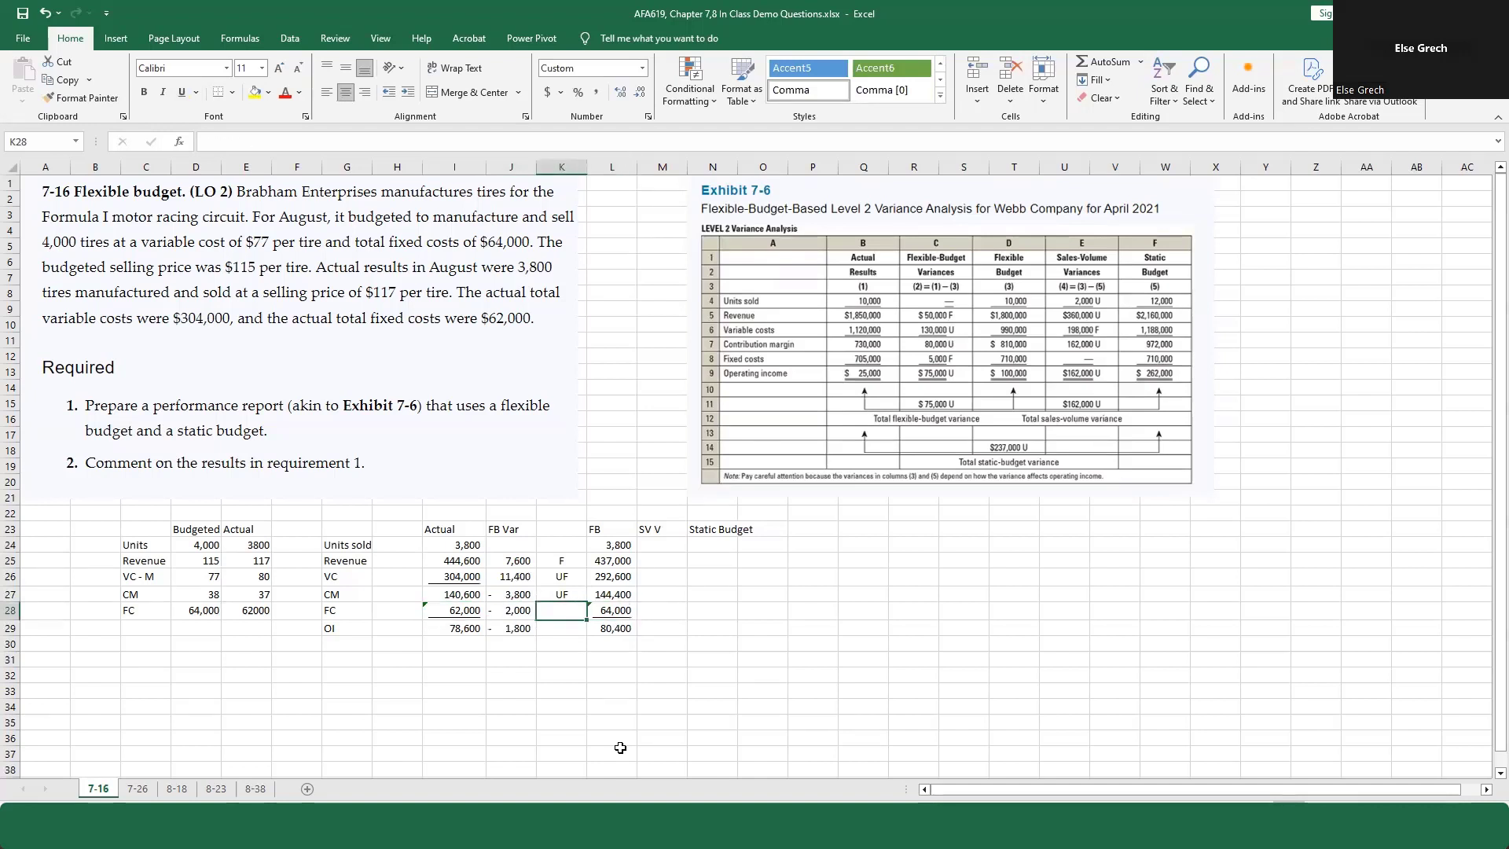
{"action": "key", "text": "Return"}
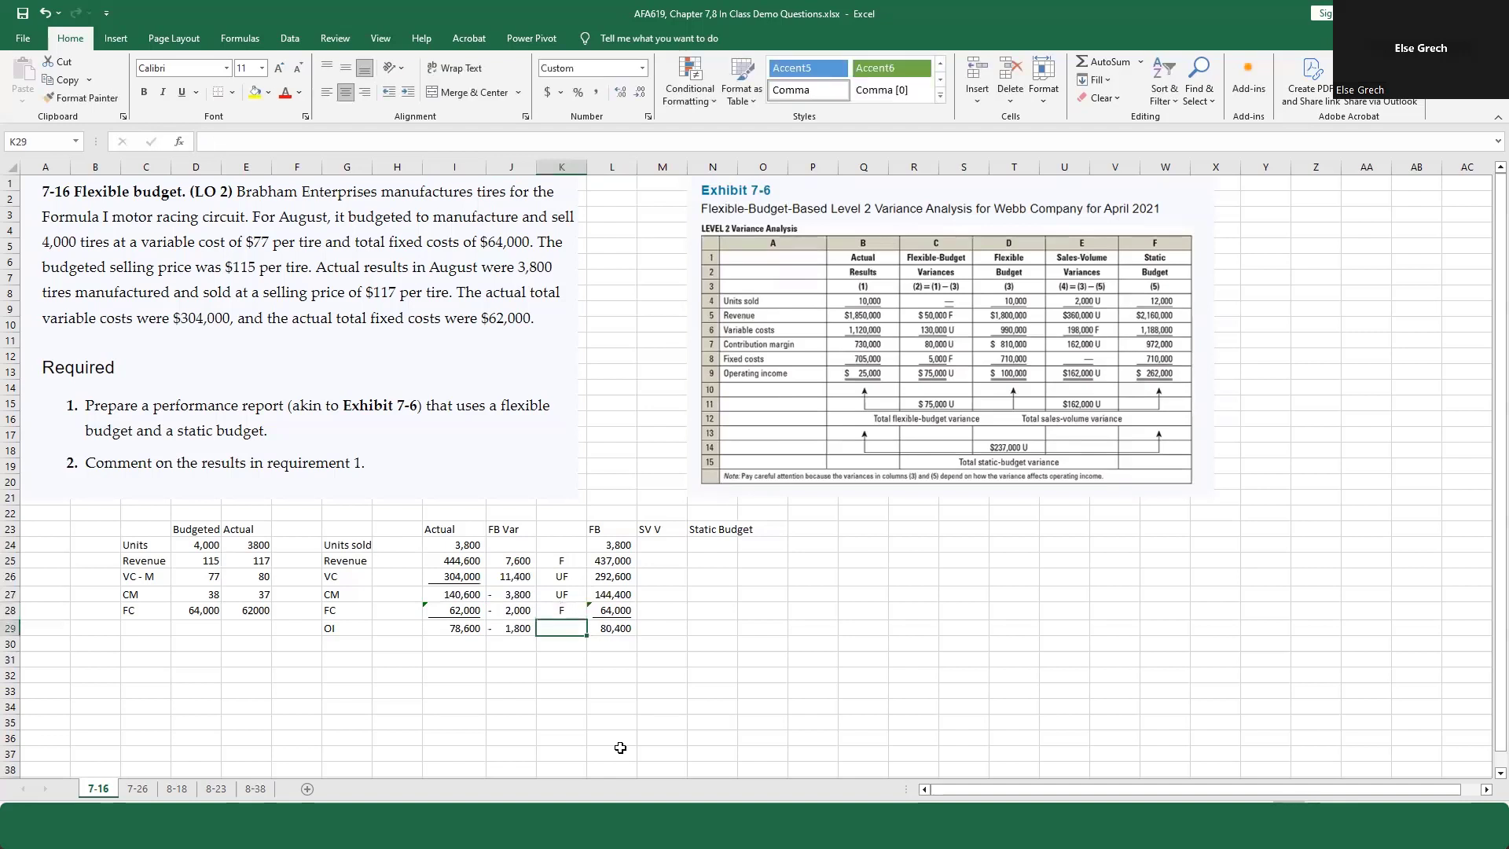
Step: Review the variances above the OI row and label the OI flexible-budget variance as UF in K29
{"action": "key", "text": "Up"}
{"action": "key", "text": "Up"}
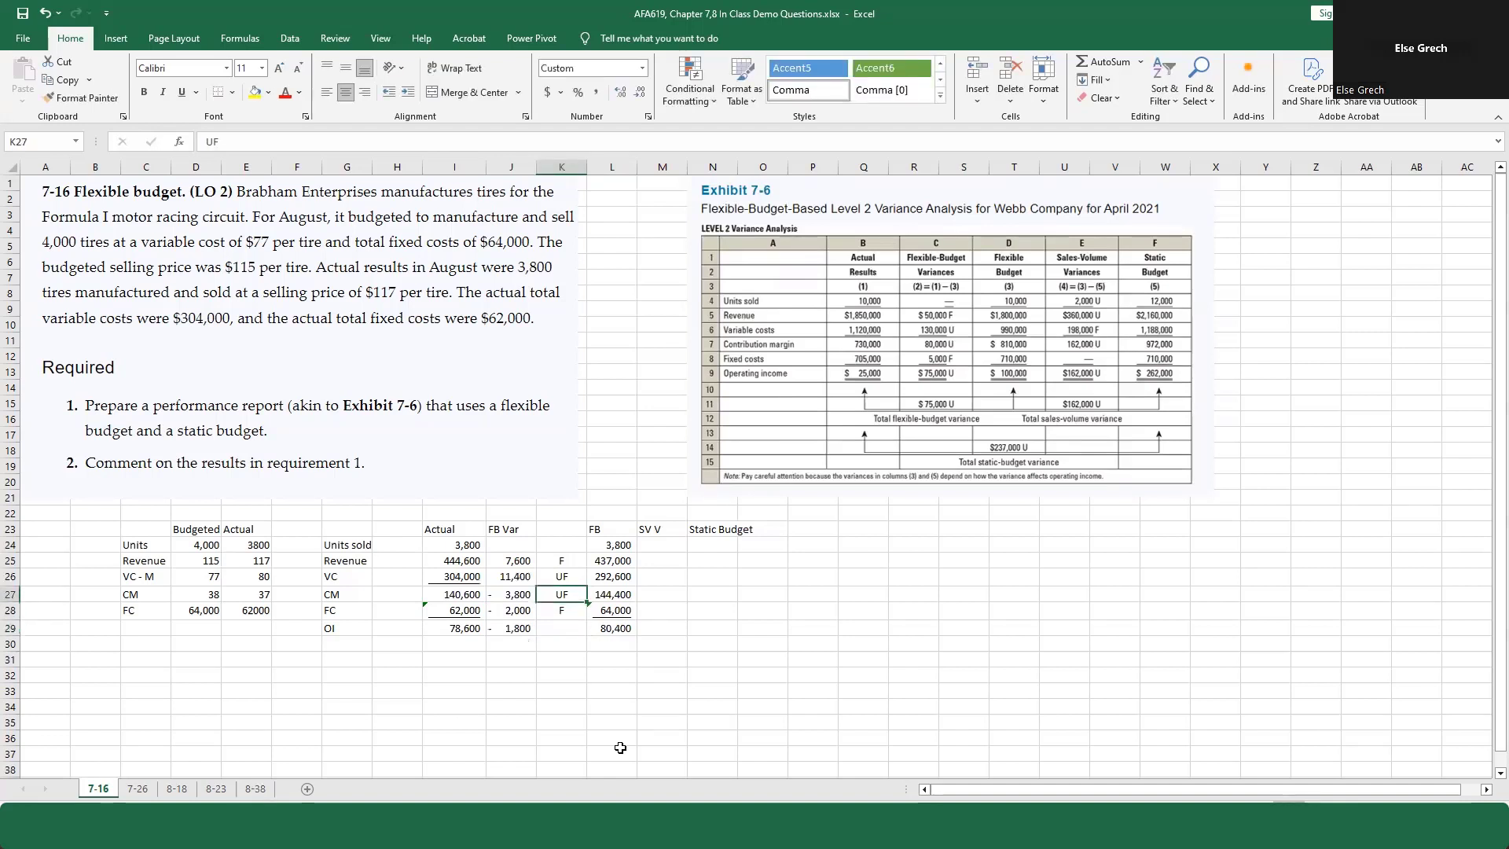
{"action": "key", "text": "Left"}
{"action": "key", "text": "Down"}
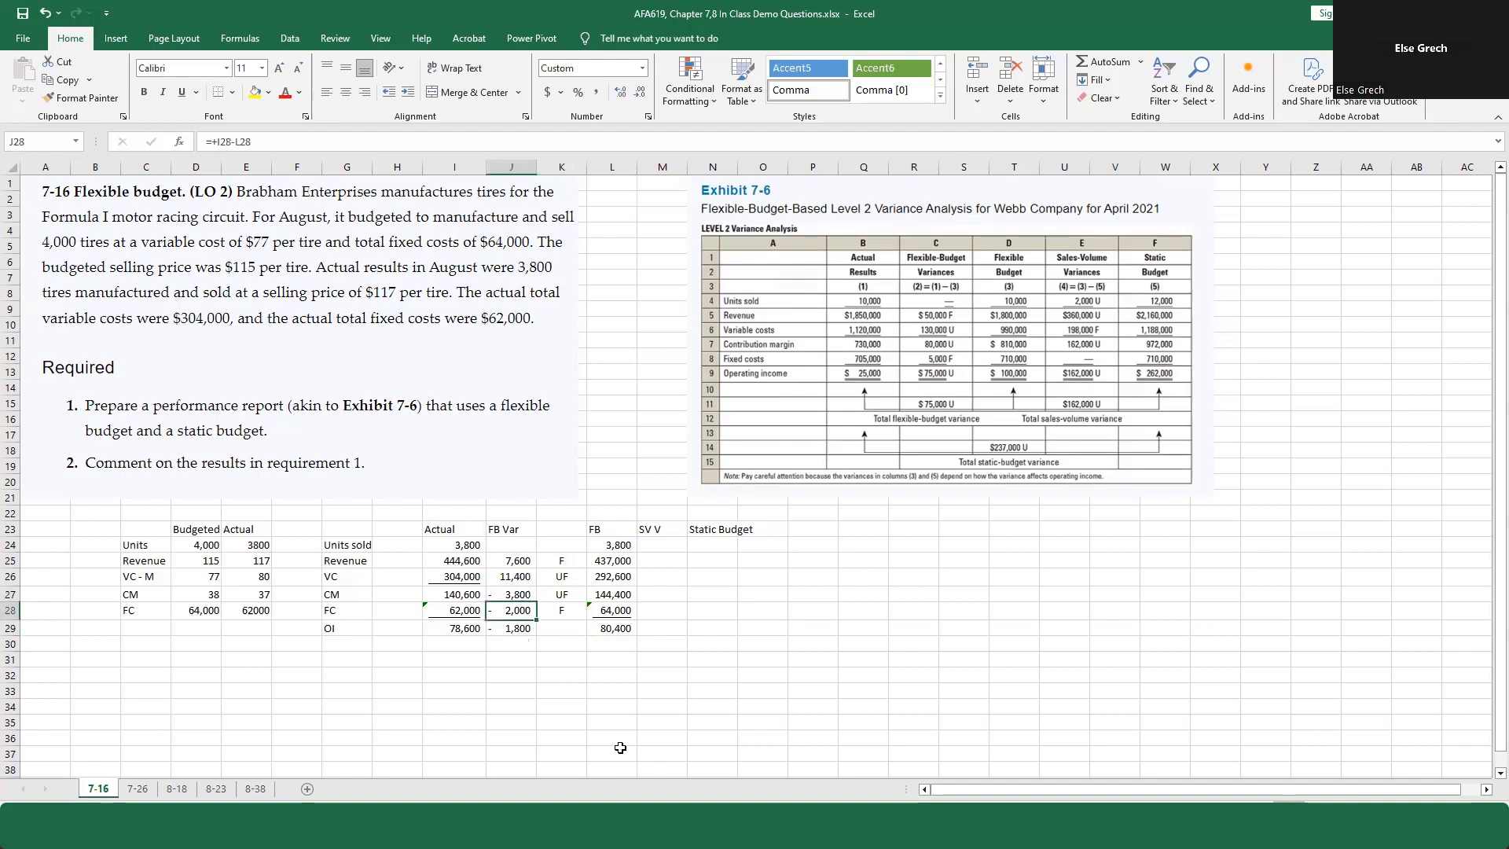
{"action": "key", "text": "Down"}
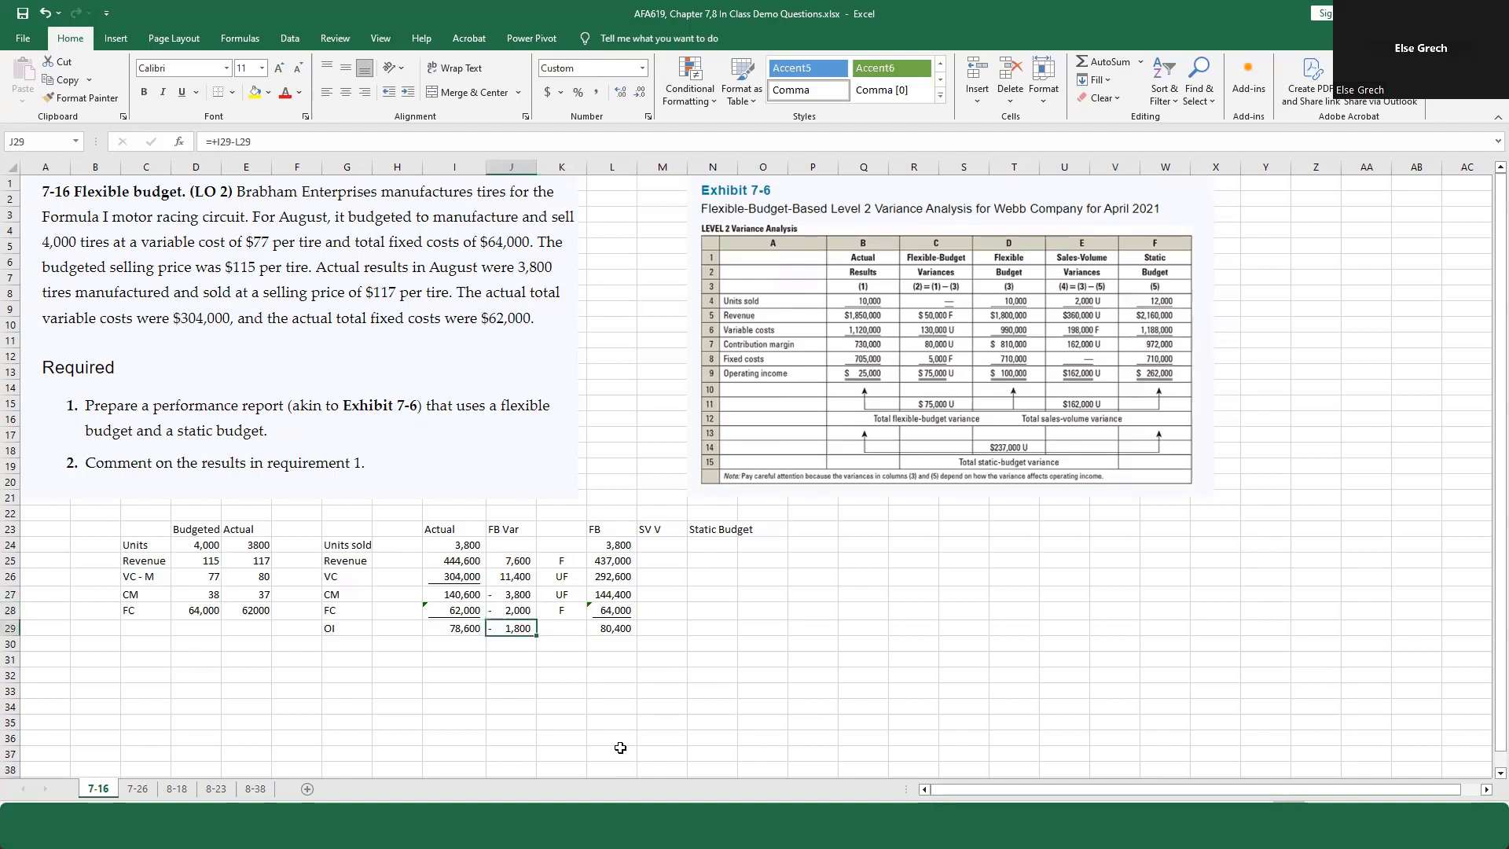
{"action": "key", "text": "Right"}
{"action": "type", "text": "UF"}
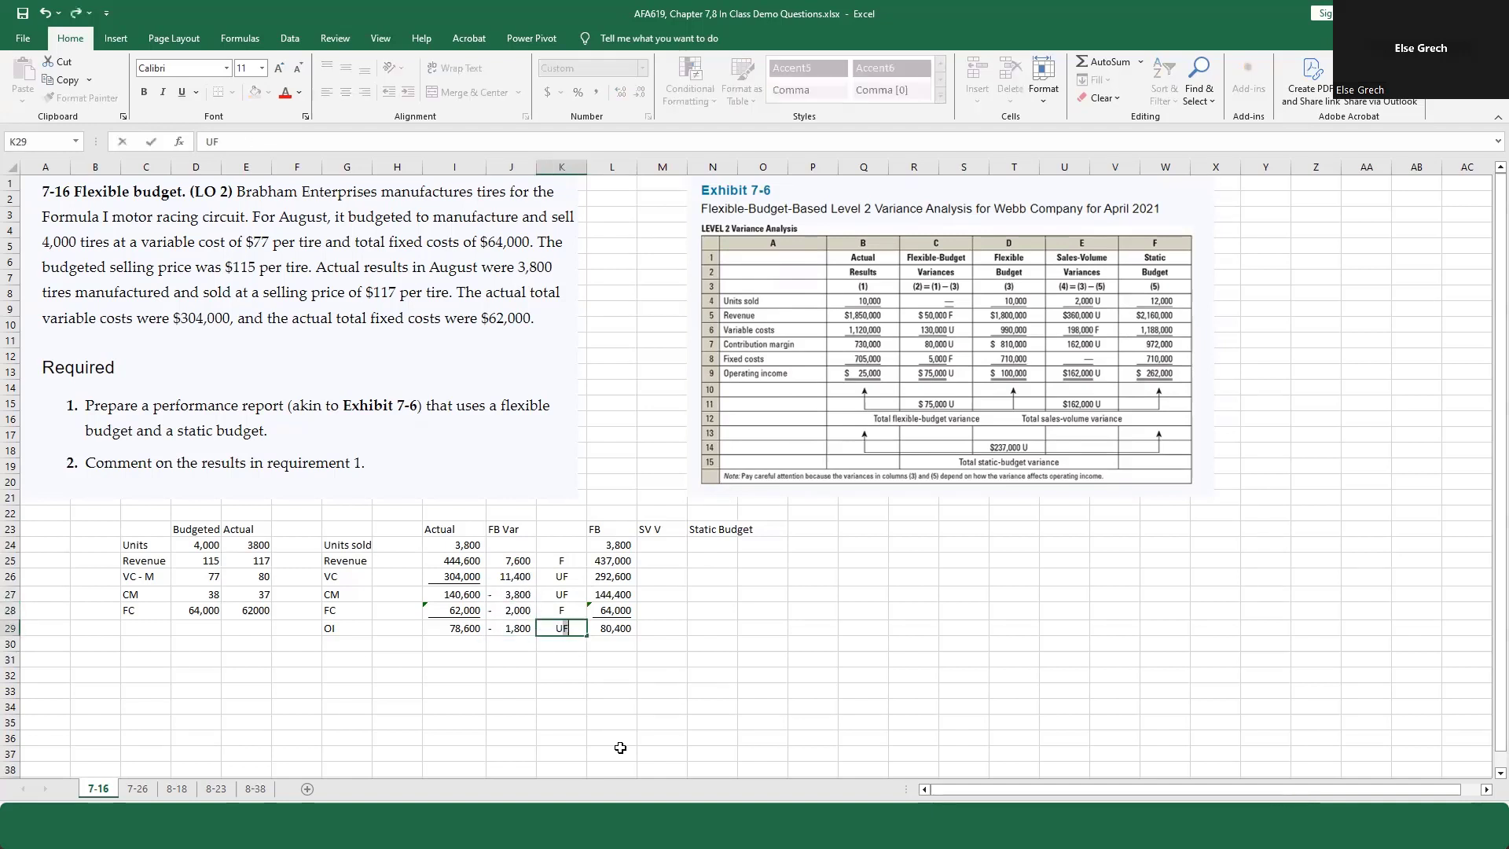
{"action": "key", "text": "Return"}
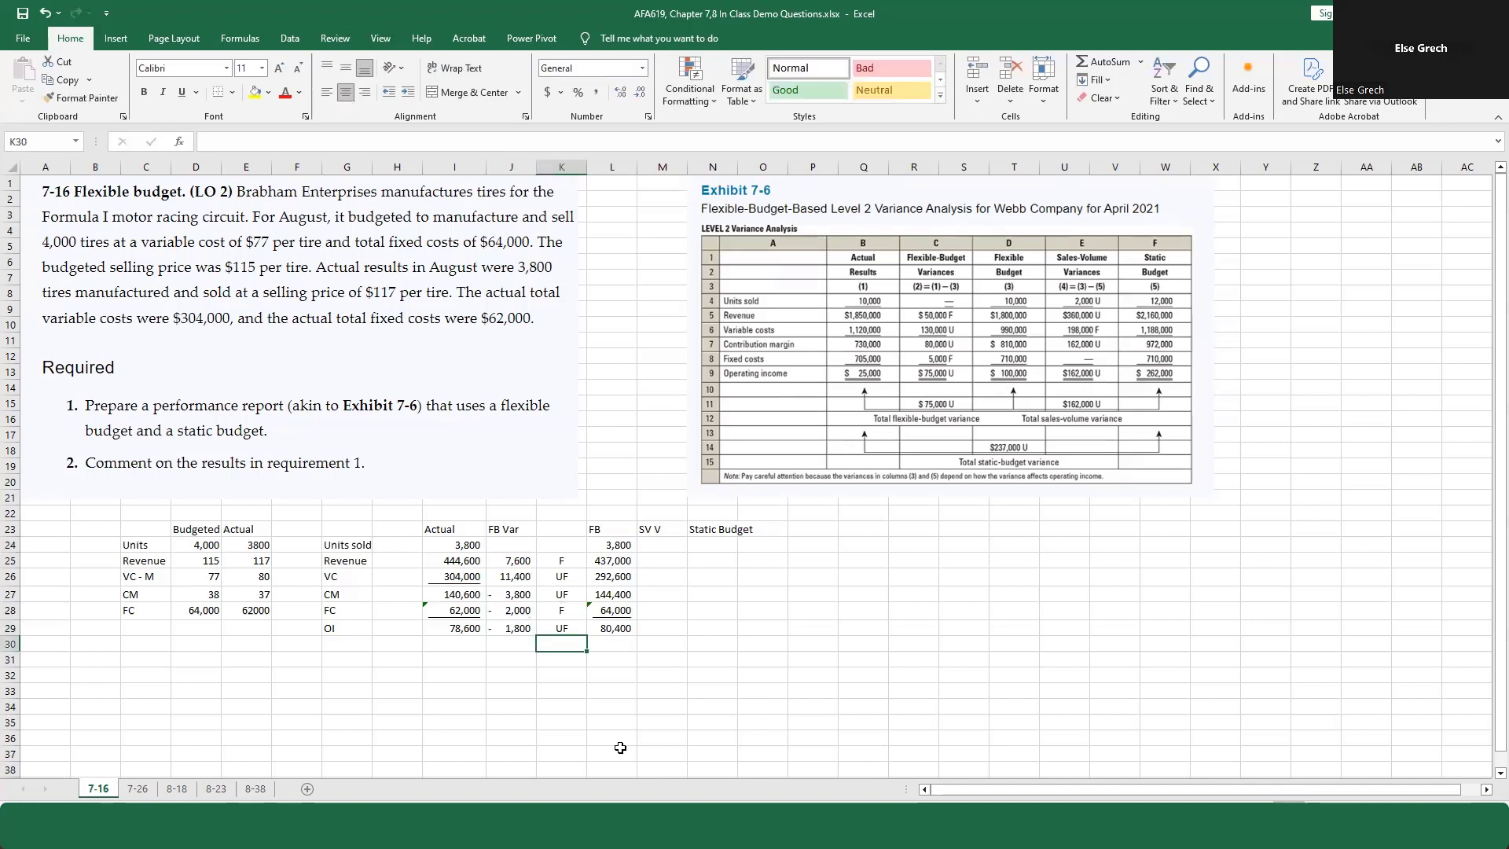
{"action": "left_click", "coordinate": [508, 582]}
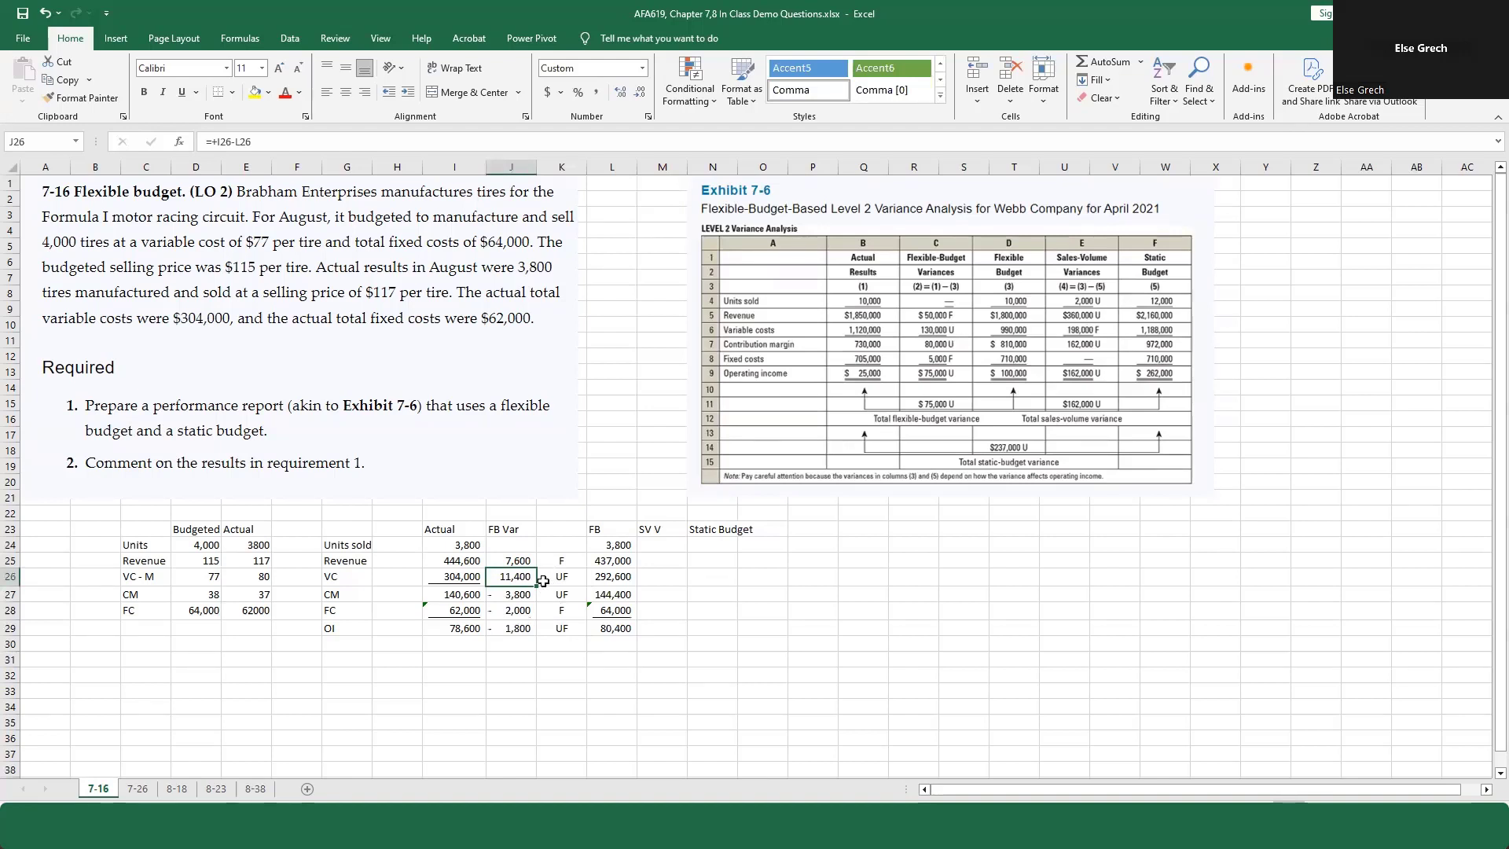
{"action": "left_click_drag", "start_coordinate": [525, 578], "coordinate": [558, 579]}
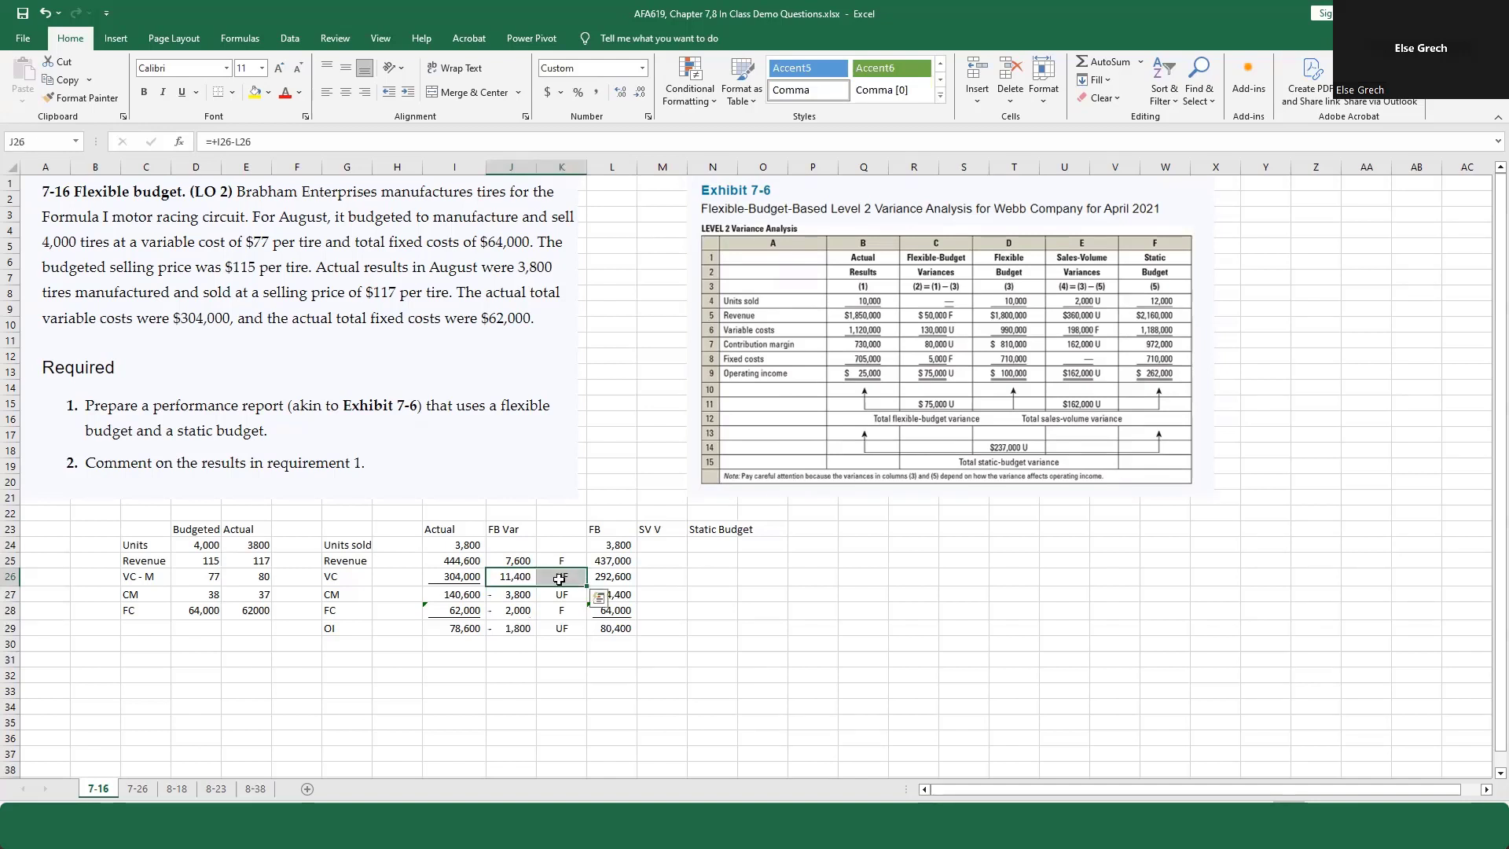
{"action": "left_click", "coordinate": [521, 610]}
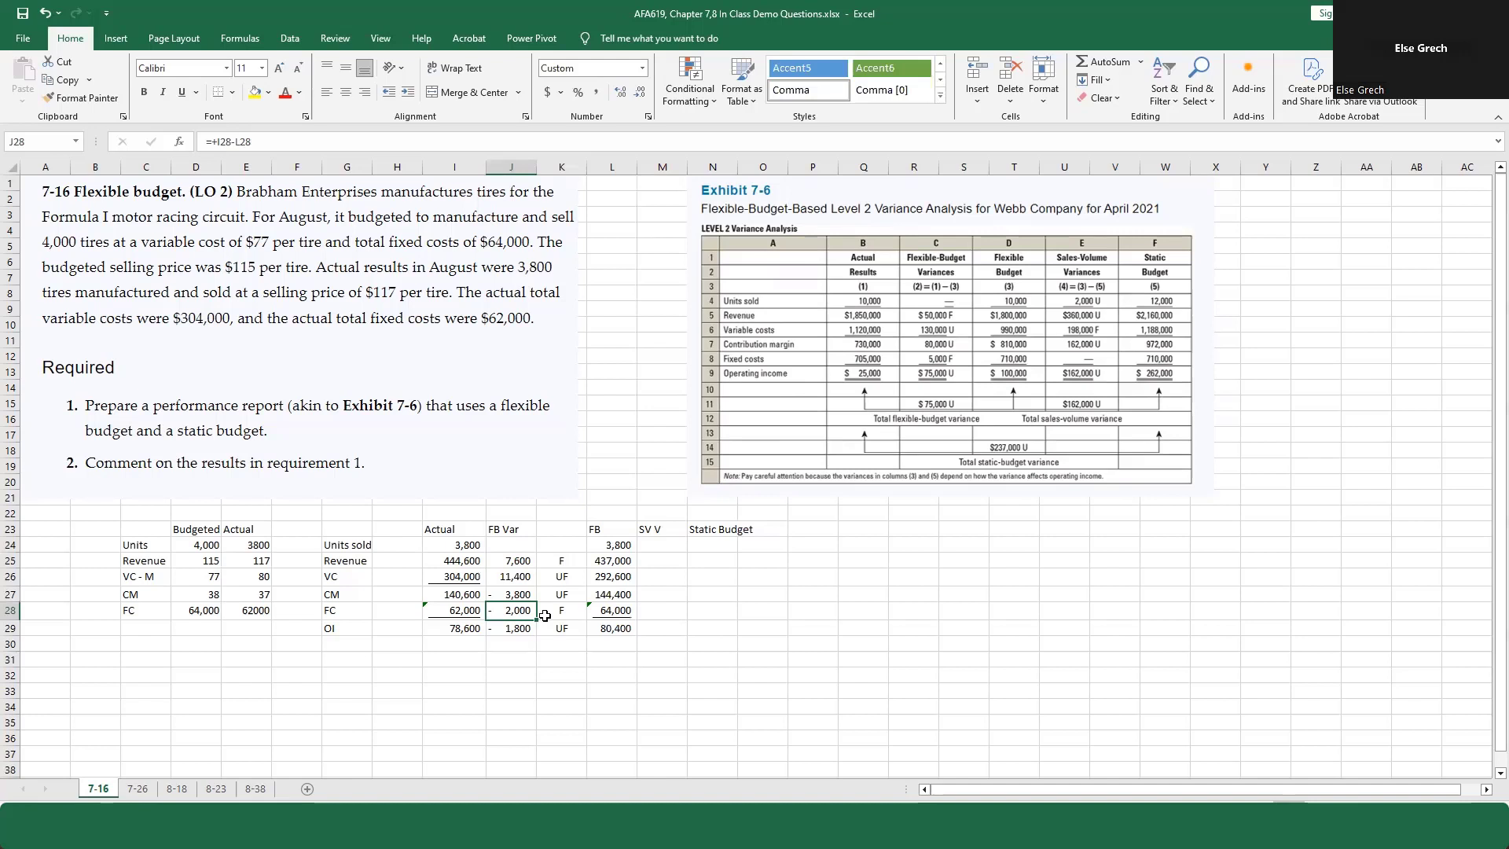
Step: Centre and bold the report's column headings from Actual to Static Budget in I23:N23
{"action": "left_click_drag", "start_coordinate": [450, 529], "coordinate": [731, 529]}
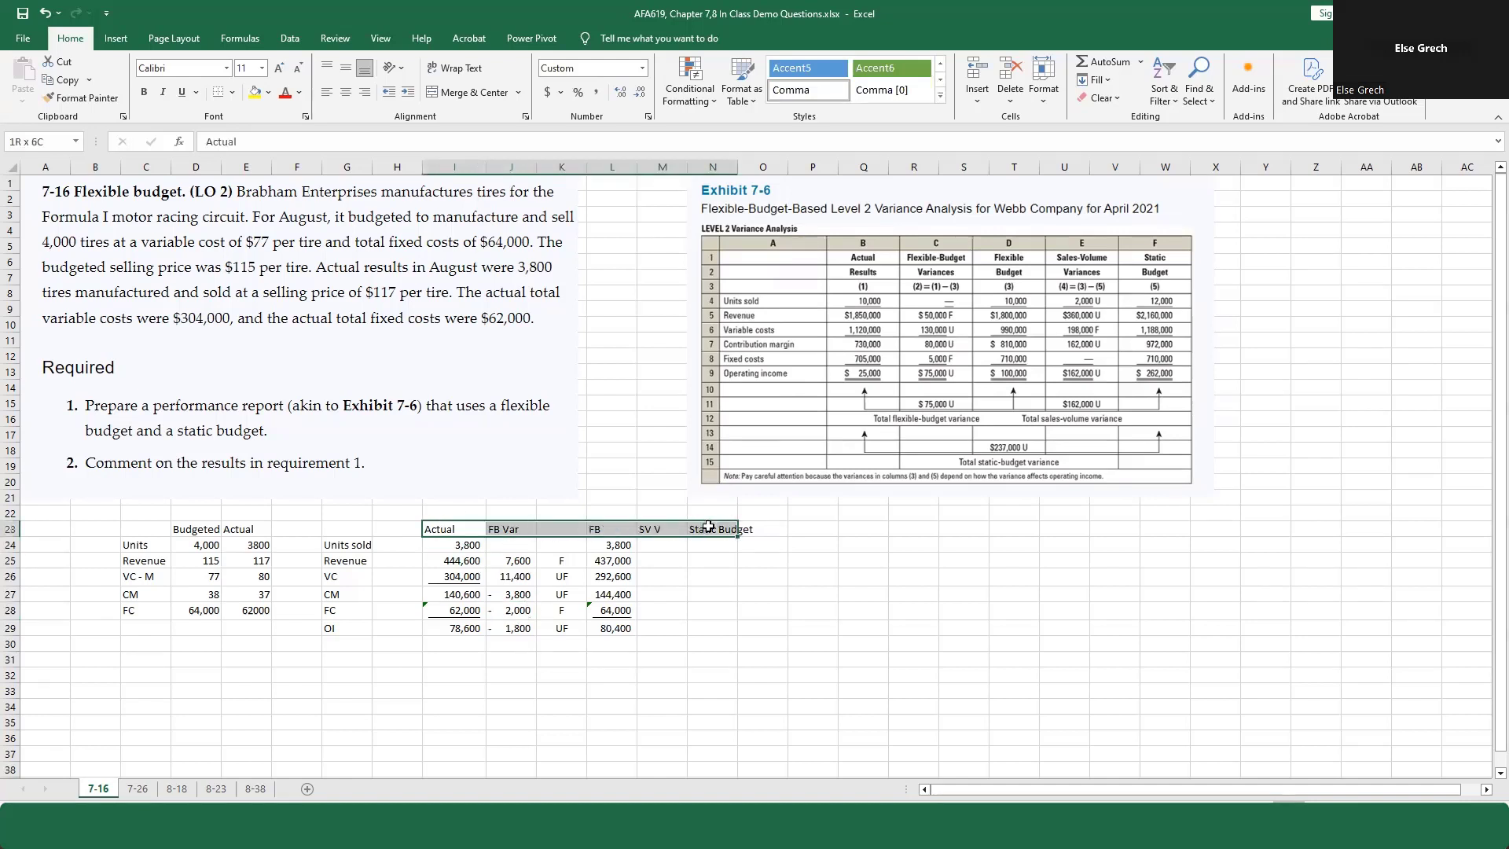
{"action": "left_click", "coordinate": [345, 92]}
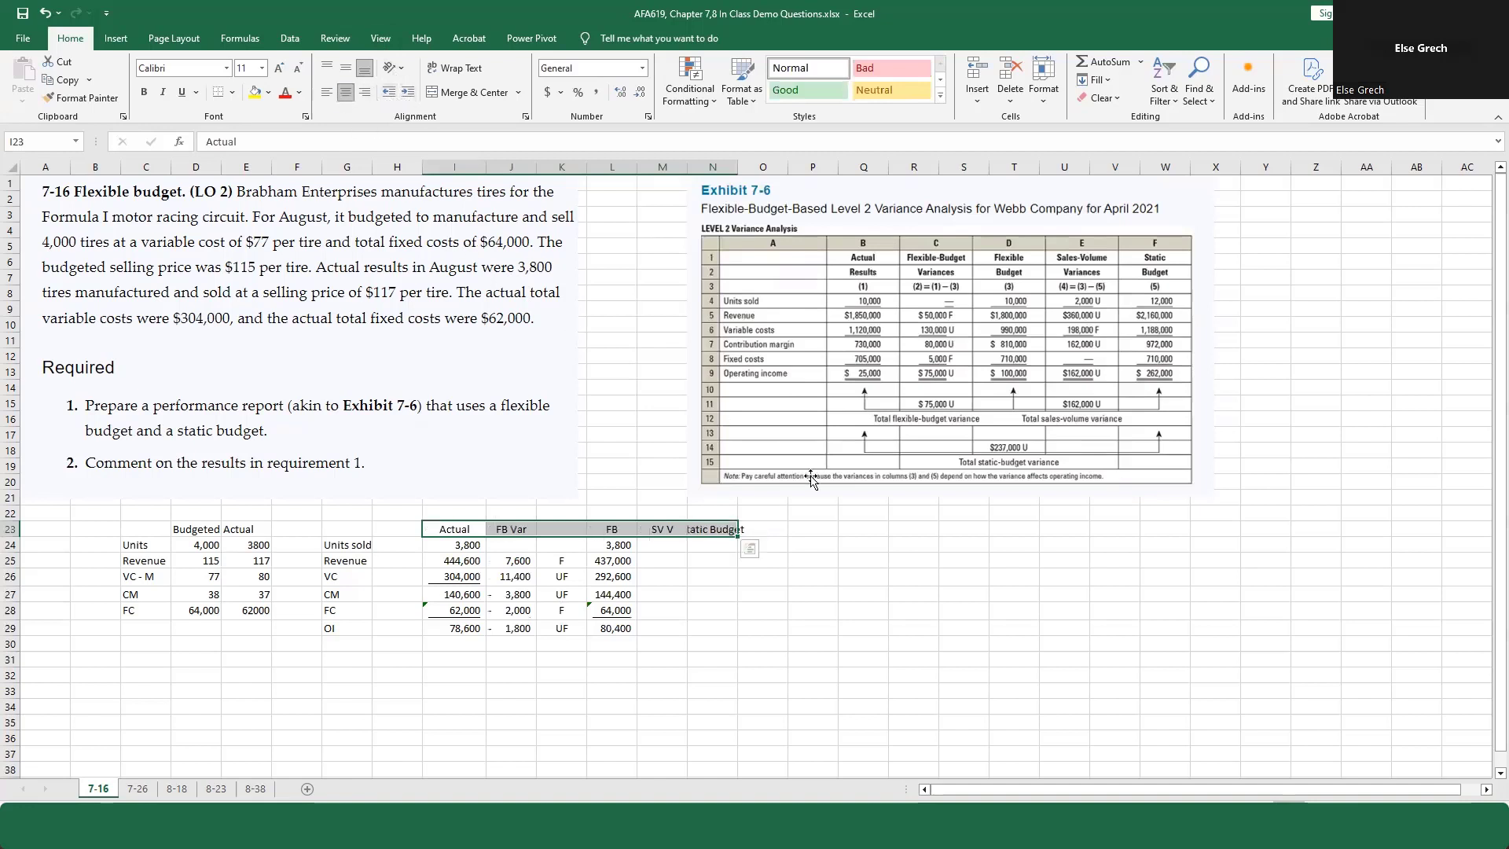
{"action": "left_click", "coordinate": [143, 92]}
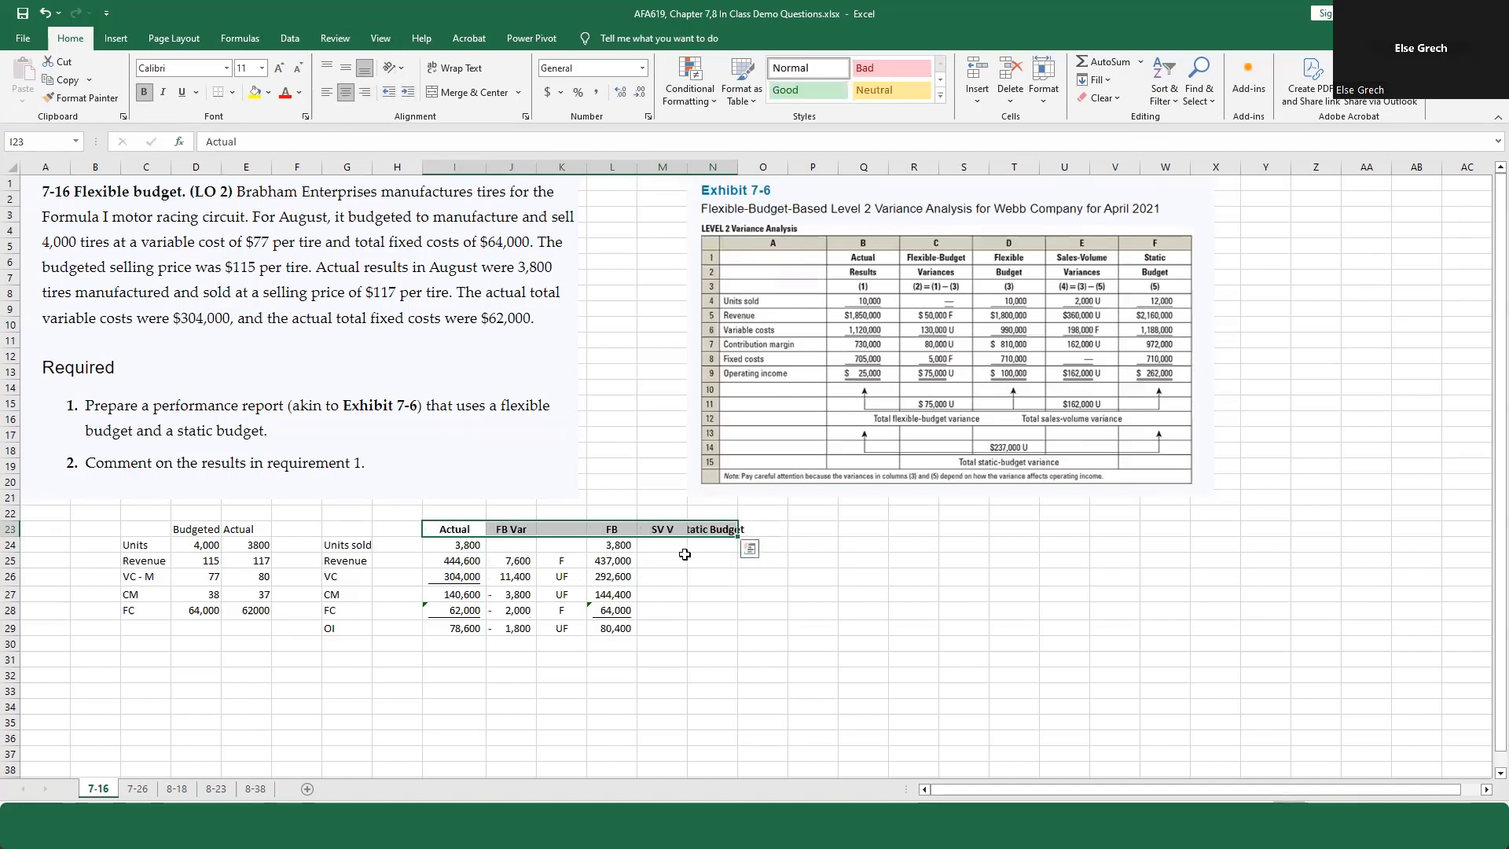
Step: Link the Static Budget units sold in N24 to the budgeted units in D24
{"action": "left_click", "coordinate": [711, 550]}
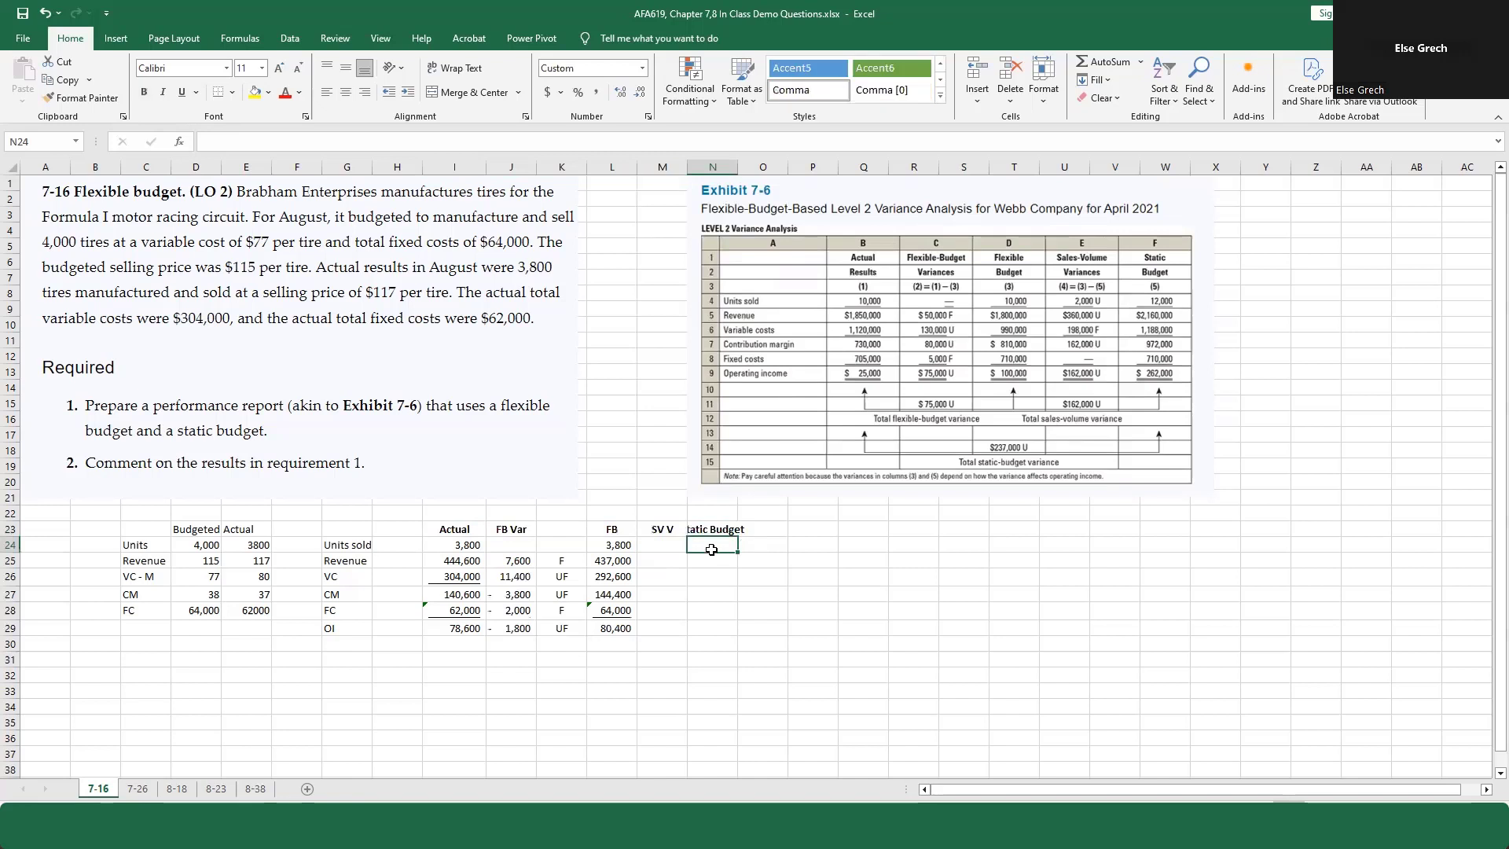
{"action": "type", "text": "+"}
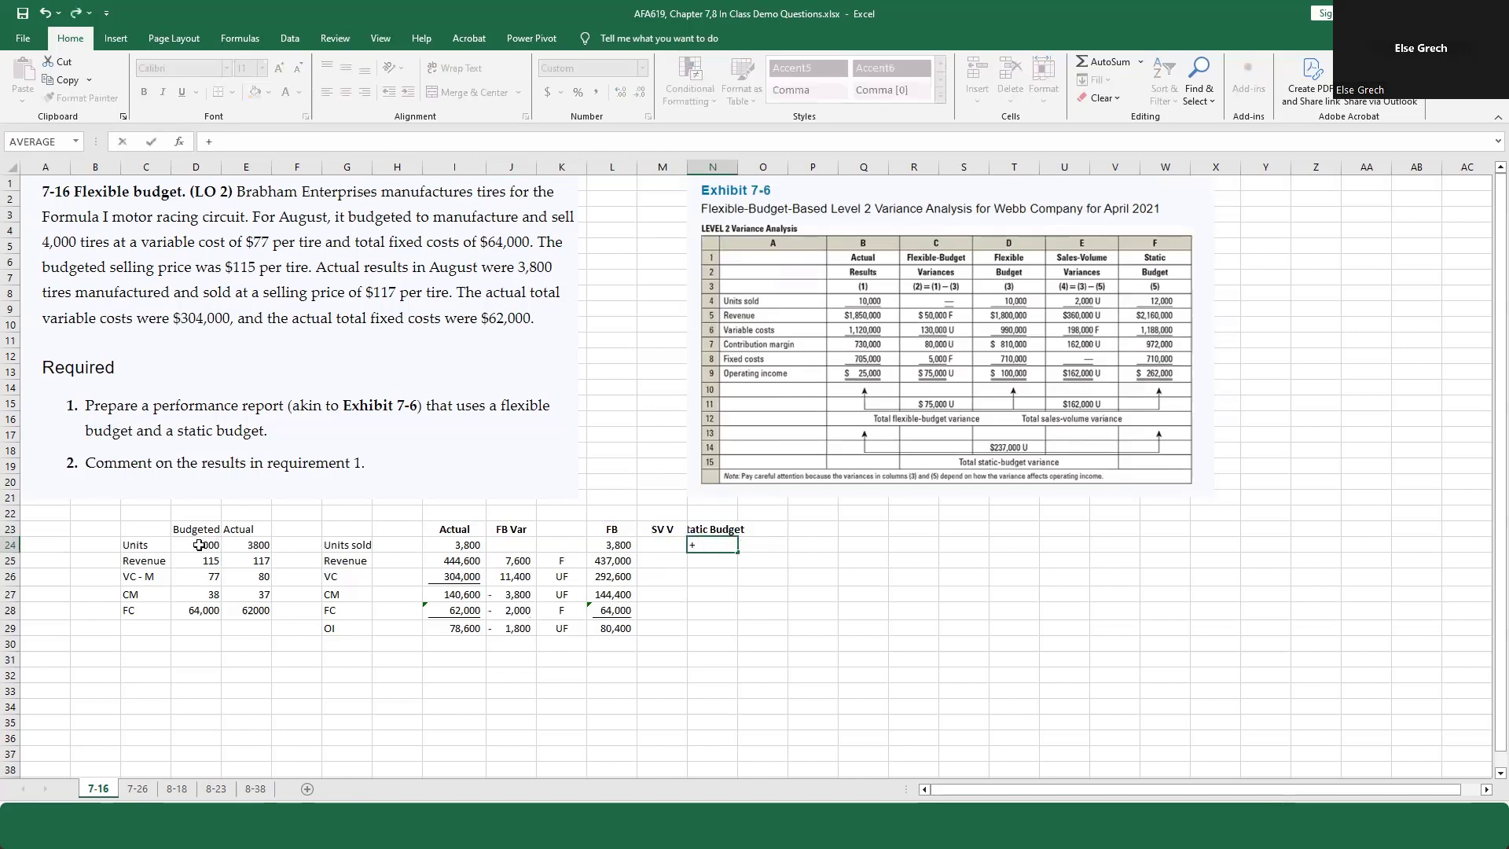
{"action": "left_click", "coordinate": [199, 545]}
{"action": "key", "text": "Return"}
Step: Calculate the Static Budget revenue in N25 as $N$24*D25, keeping the units reference absolute, and select that cell
{"action": "type", "text": "+"}
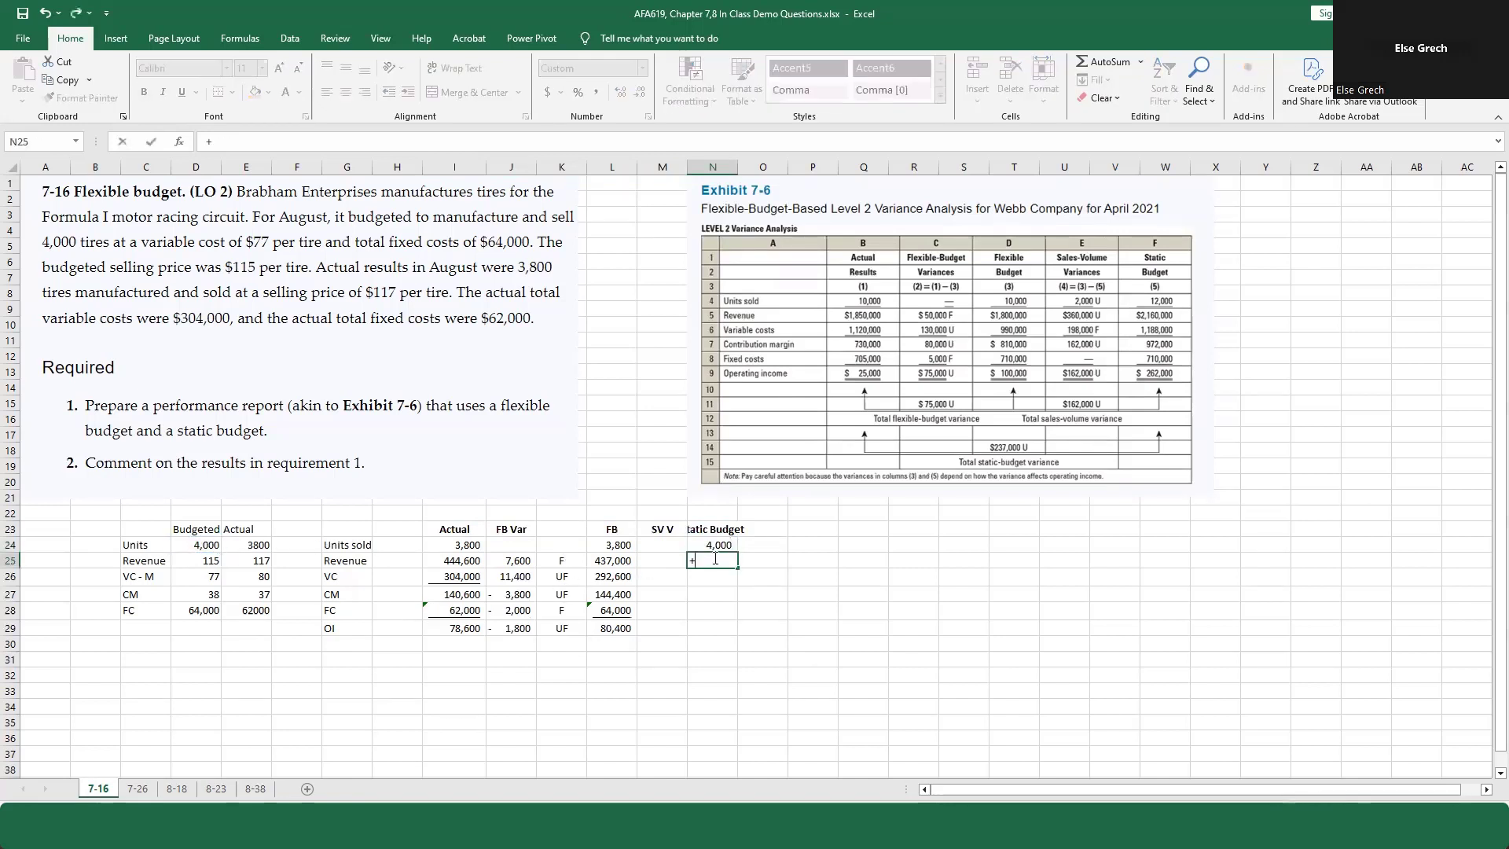
{"action": "left_click", "coordinate": [719, 545]}
{"action": "key", "text": "F4"}
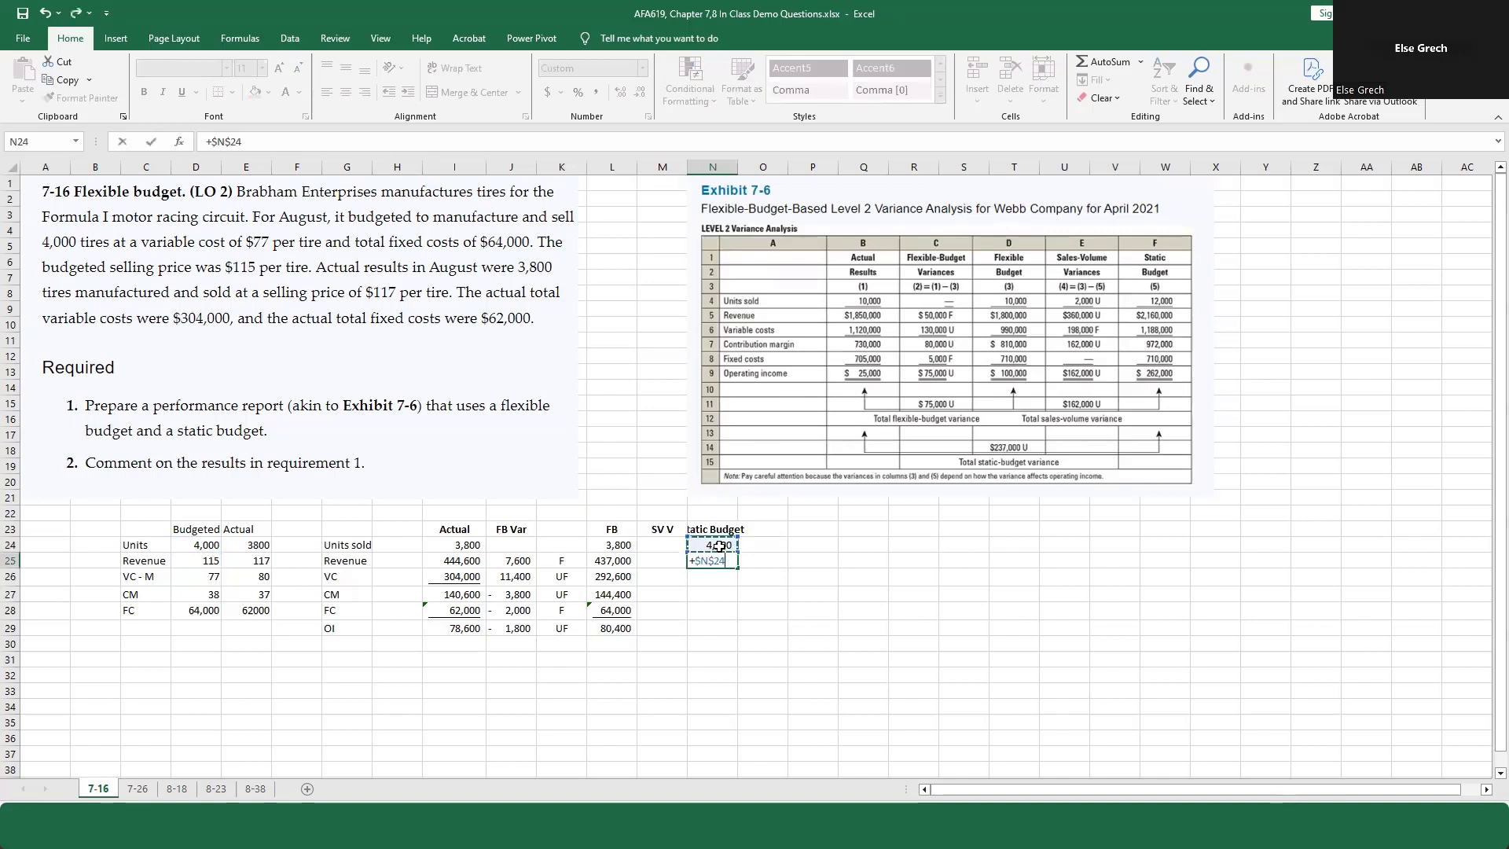
{"action": "type", "text": "*"}
{"action": "left_click", "coordinate": [209, 562]}
{"action": "key", "text": "Return"}
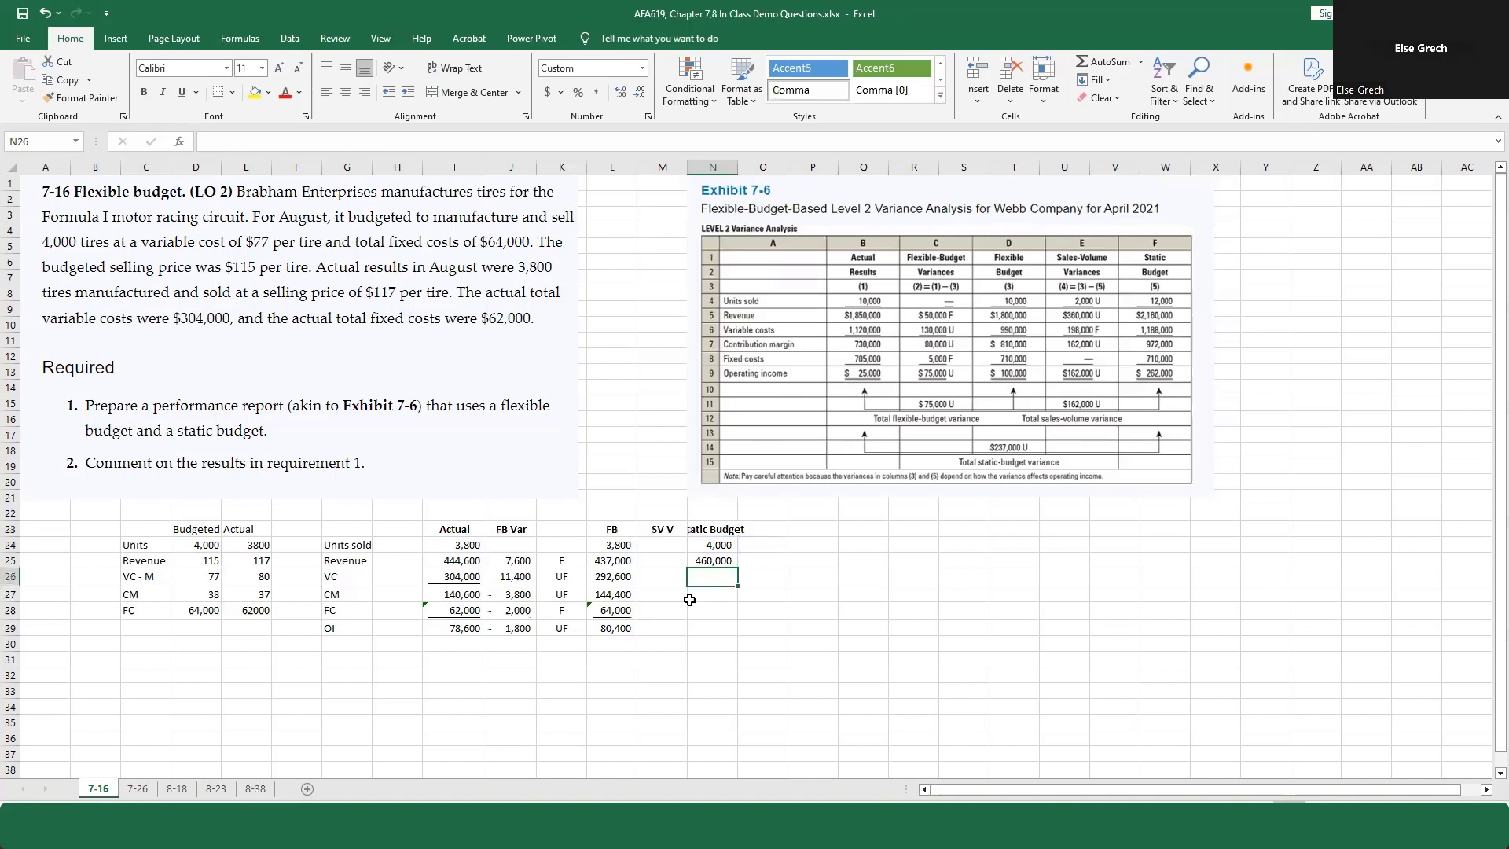
{"action": "left_click", "coordinate": [737, 564]}
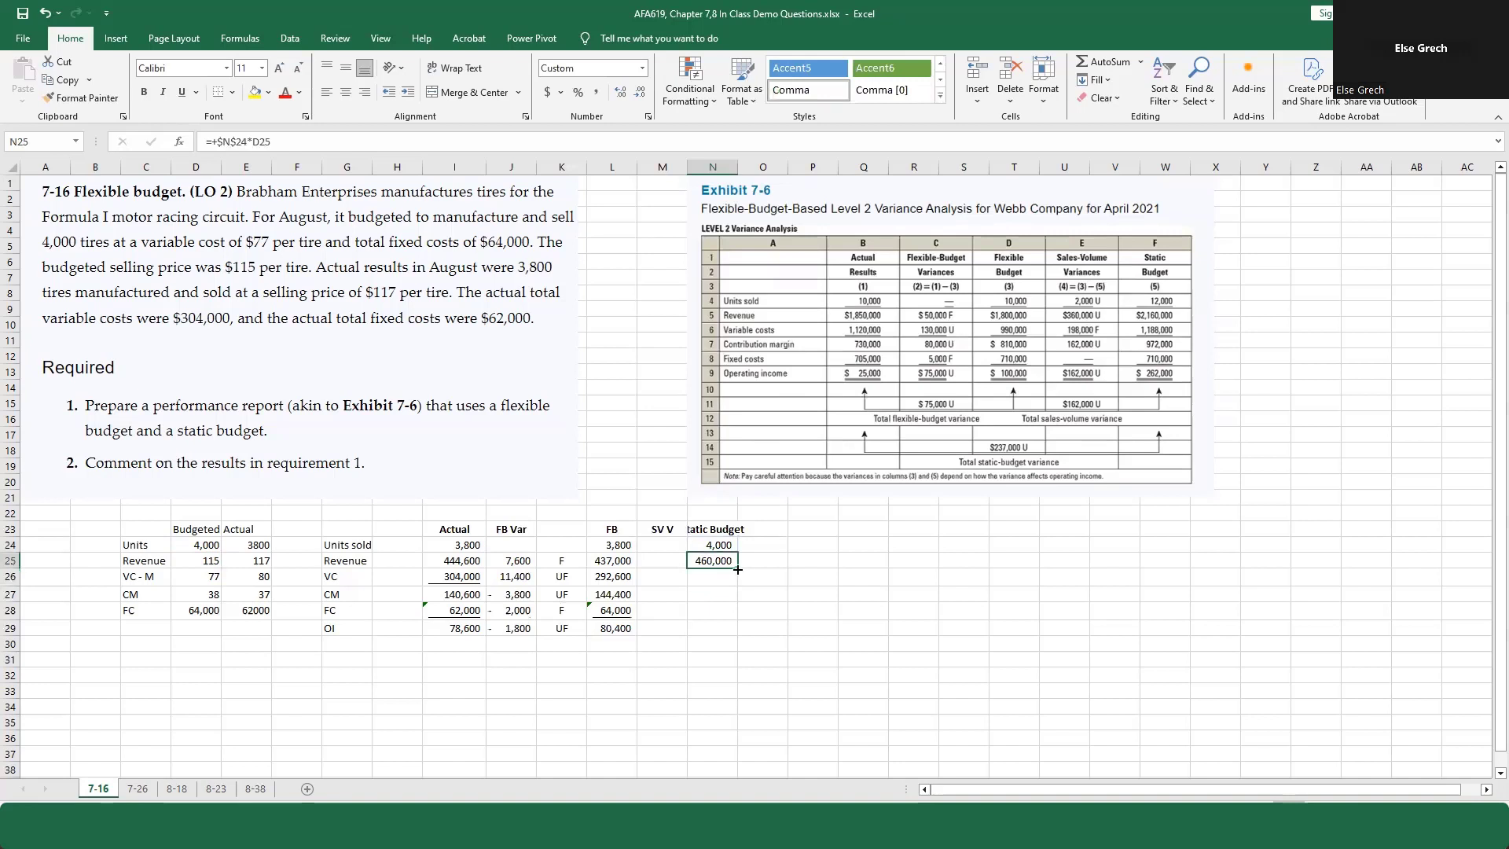
Step: Fill the Static Budget revenue formula down to the CM row and link the FC amount in N28 to D28
{"action": "mouse_move", "coordinate": [737, 569]}
{"action": "left_mouse_down"}
{"action": "mouse_move", "coordinate": [731, 633]}
{"action": "mouse_move", "coordinate": [723, 611]}
{"action": "left_mouse_up"}
{"action": "left_click", "coordinate": [722, 612]}
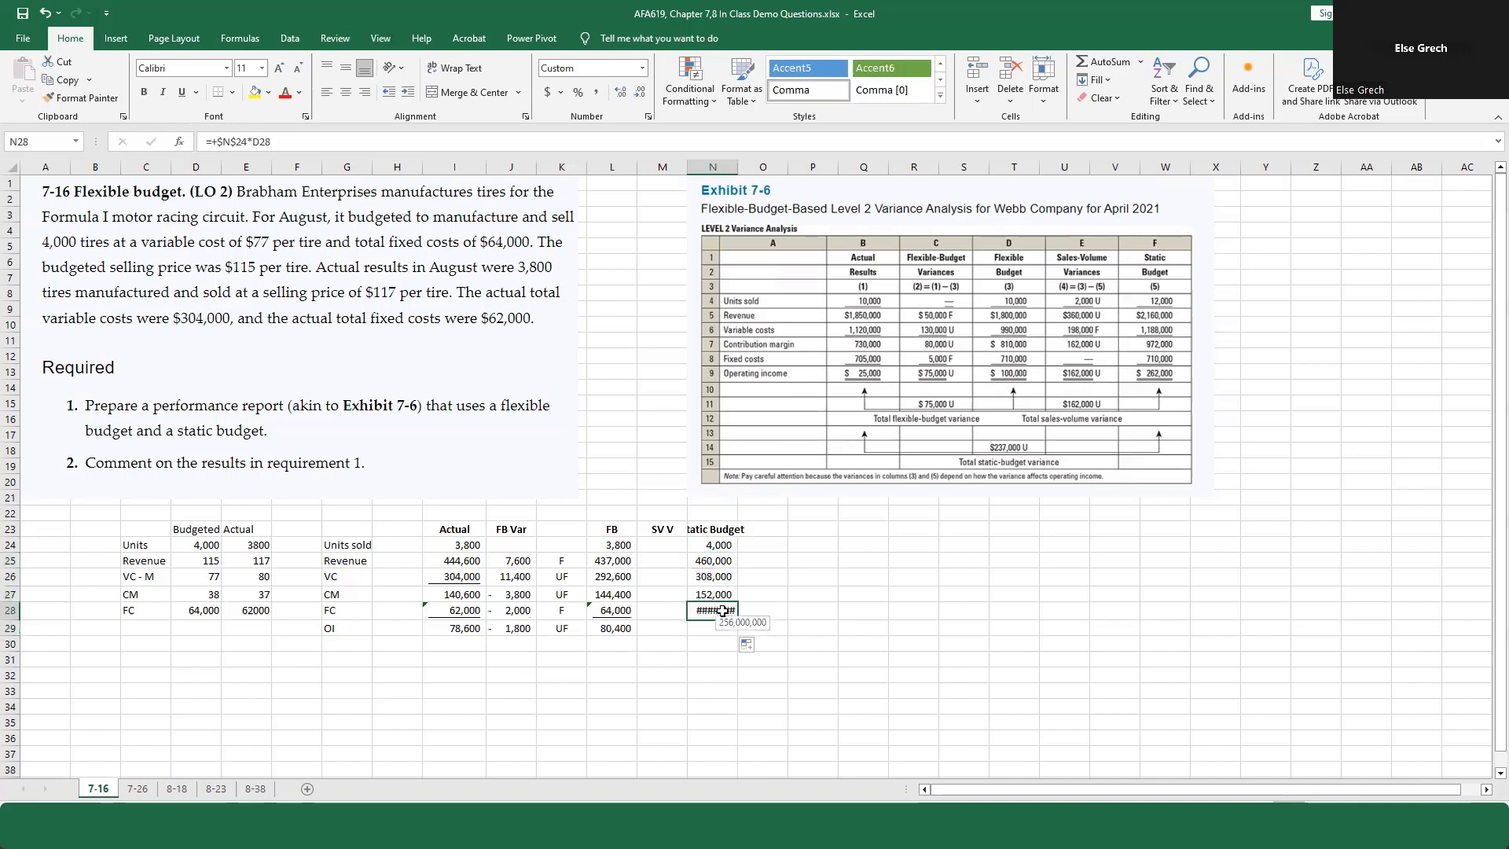
{"action": "type", "text": "+"}
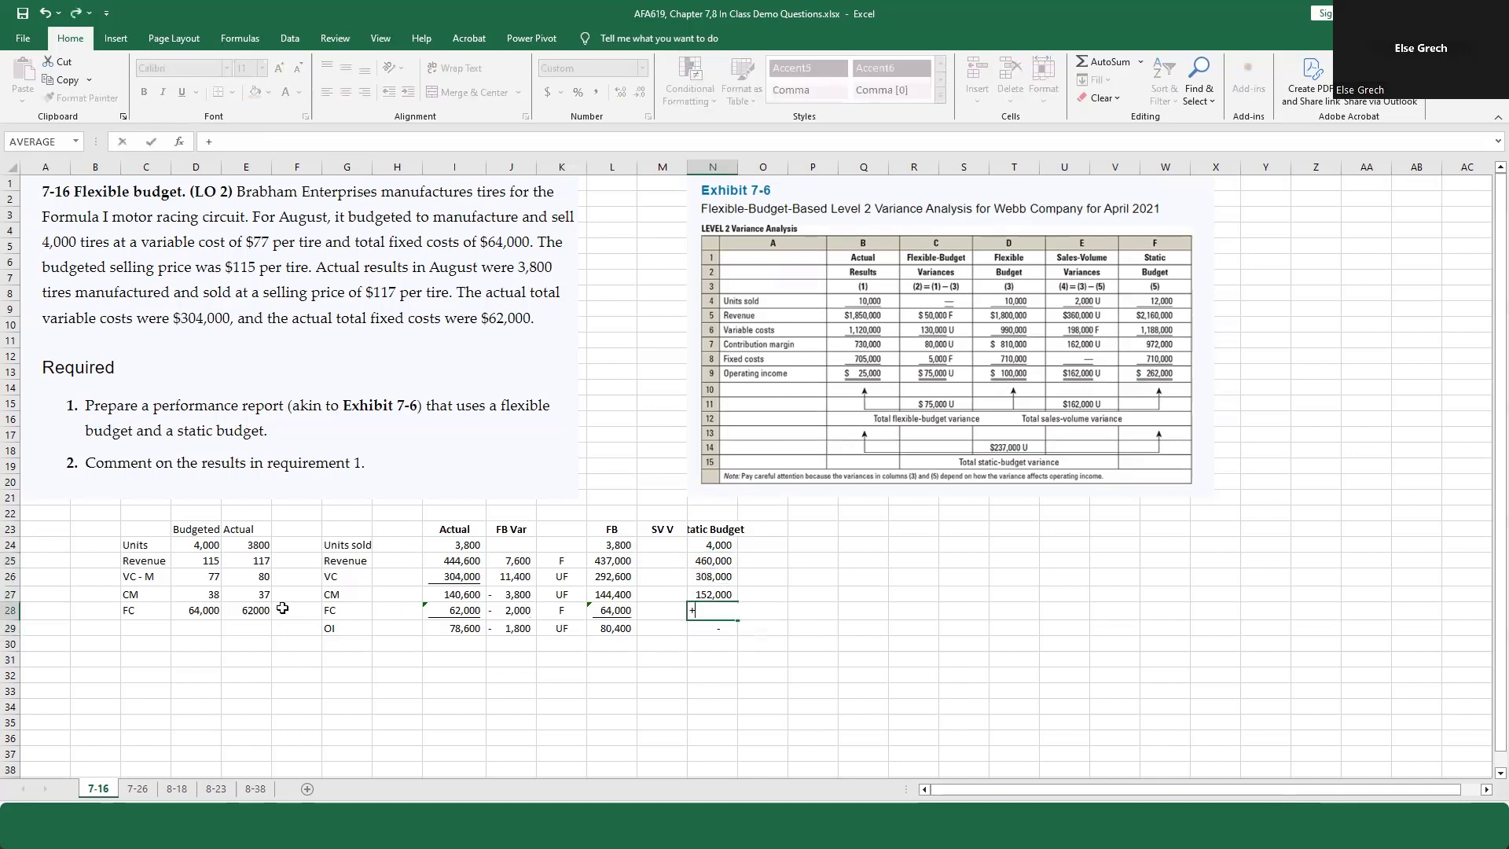
{"action": "left_click", "coordinate": [204, 613]}
{"action": "key", "text": "Return"}
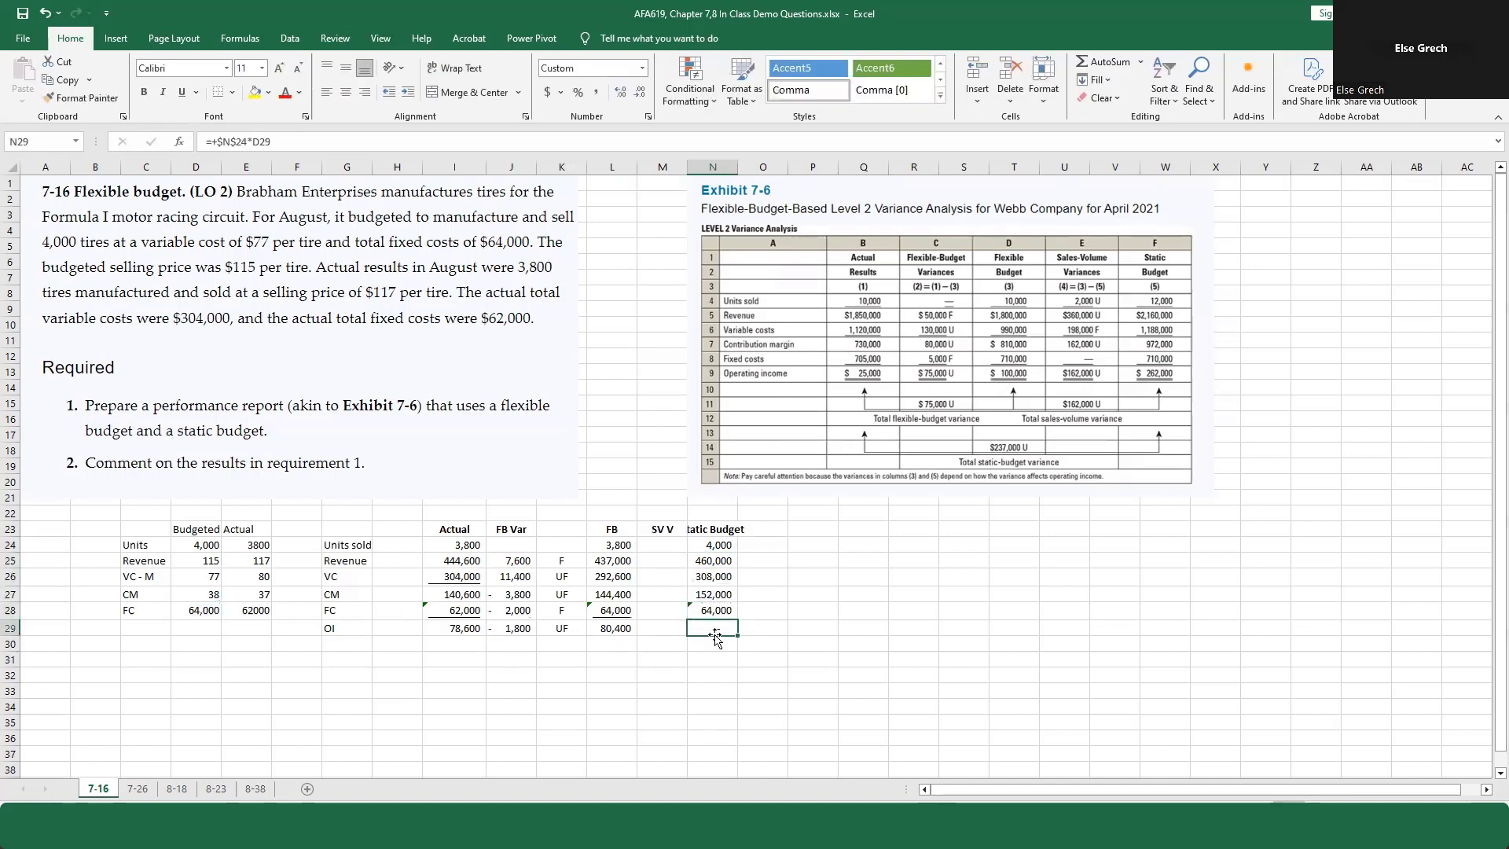
Step: Calculate the Static Budget OI in N29 as N27-N28
{"action": "type", "text": "+"}
{"action": "left_click", "coordinate": [716, 595]}
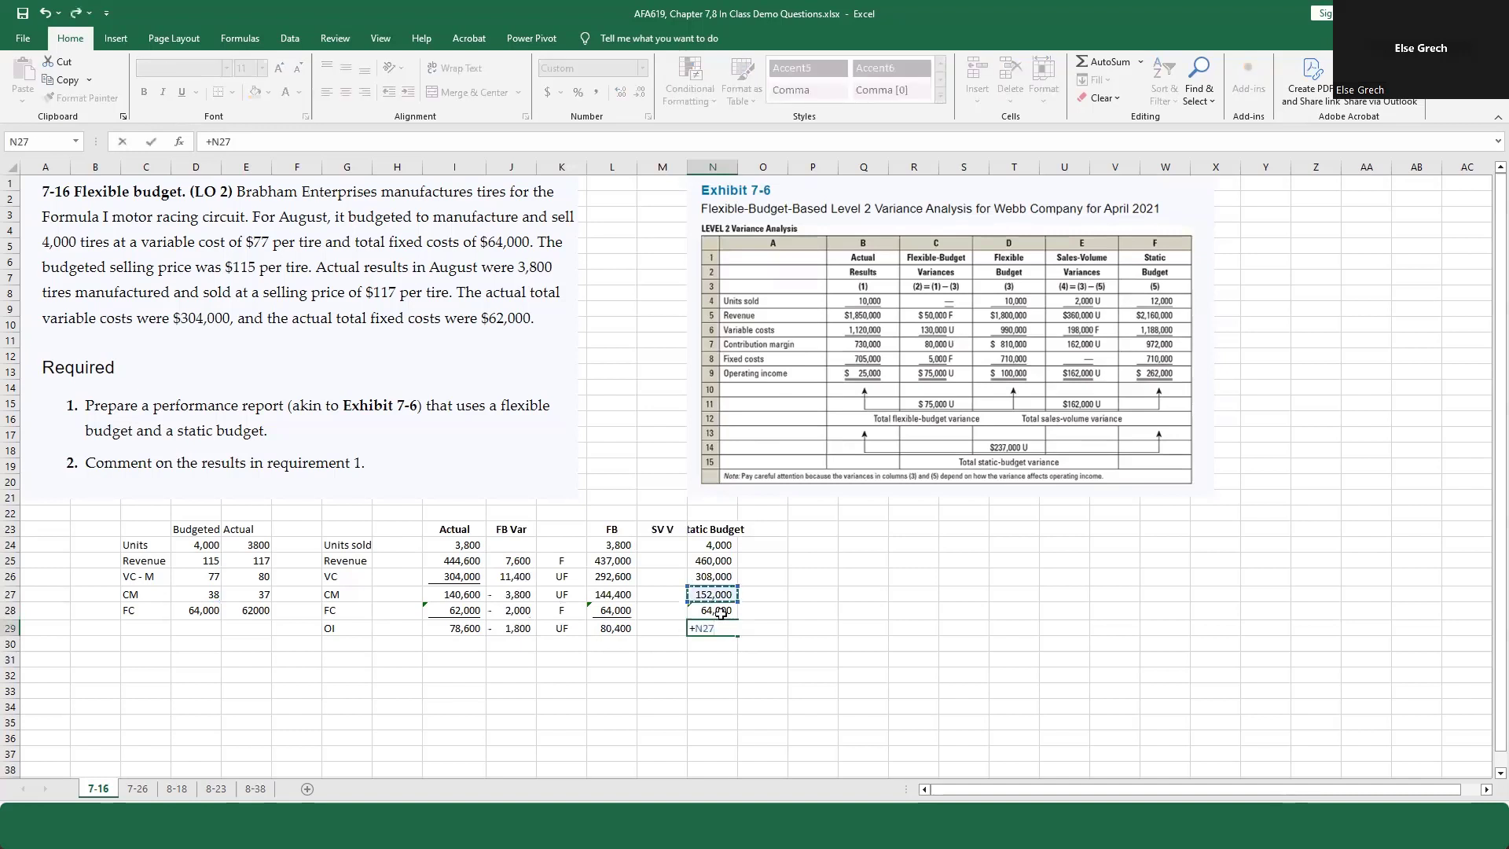
{"action": "type", "text": "-"}
{"action": "left_click", "coordinate": [721, 613]}
{"action": "key", "text": "Return"}
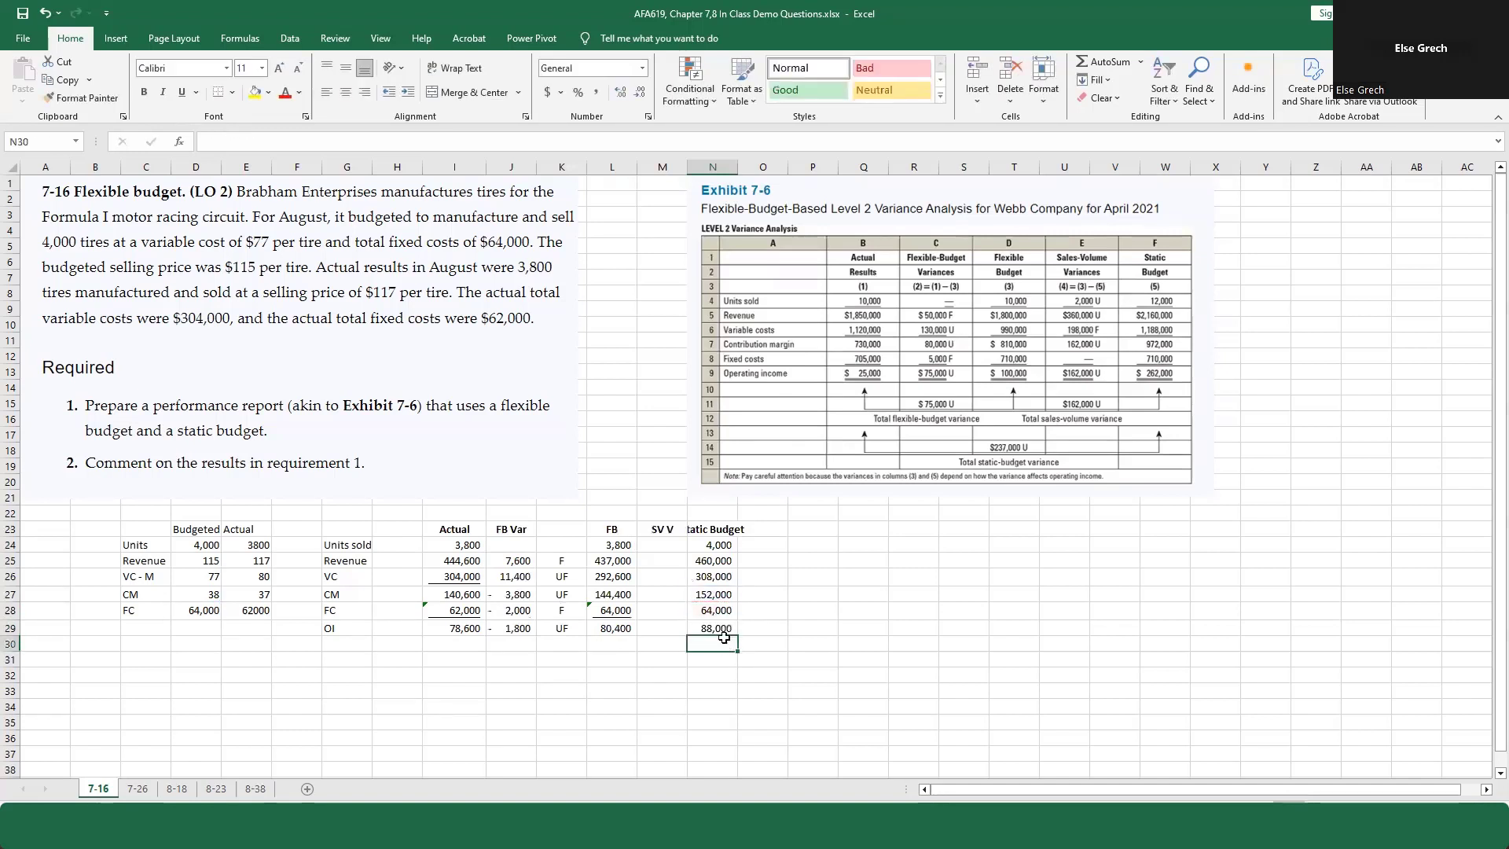
Step: Underline the Static Budget VC and FC amounts in N26 and N28, ending on the units cell N24
{"action": "key", "text": "Up"}
{"action": "key", "text": "Up"}
{"action": "key", "text": "Up"}
{"action": "key", "text": "Up"}
{"action": "key", "text": "Up"}
{"action": "key", "text": "Up"}
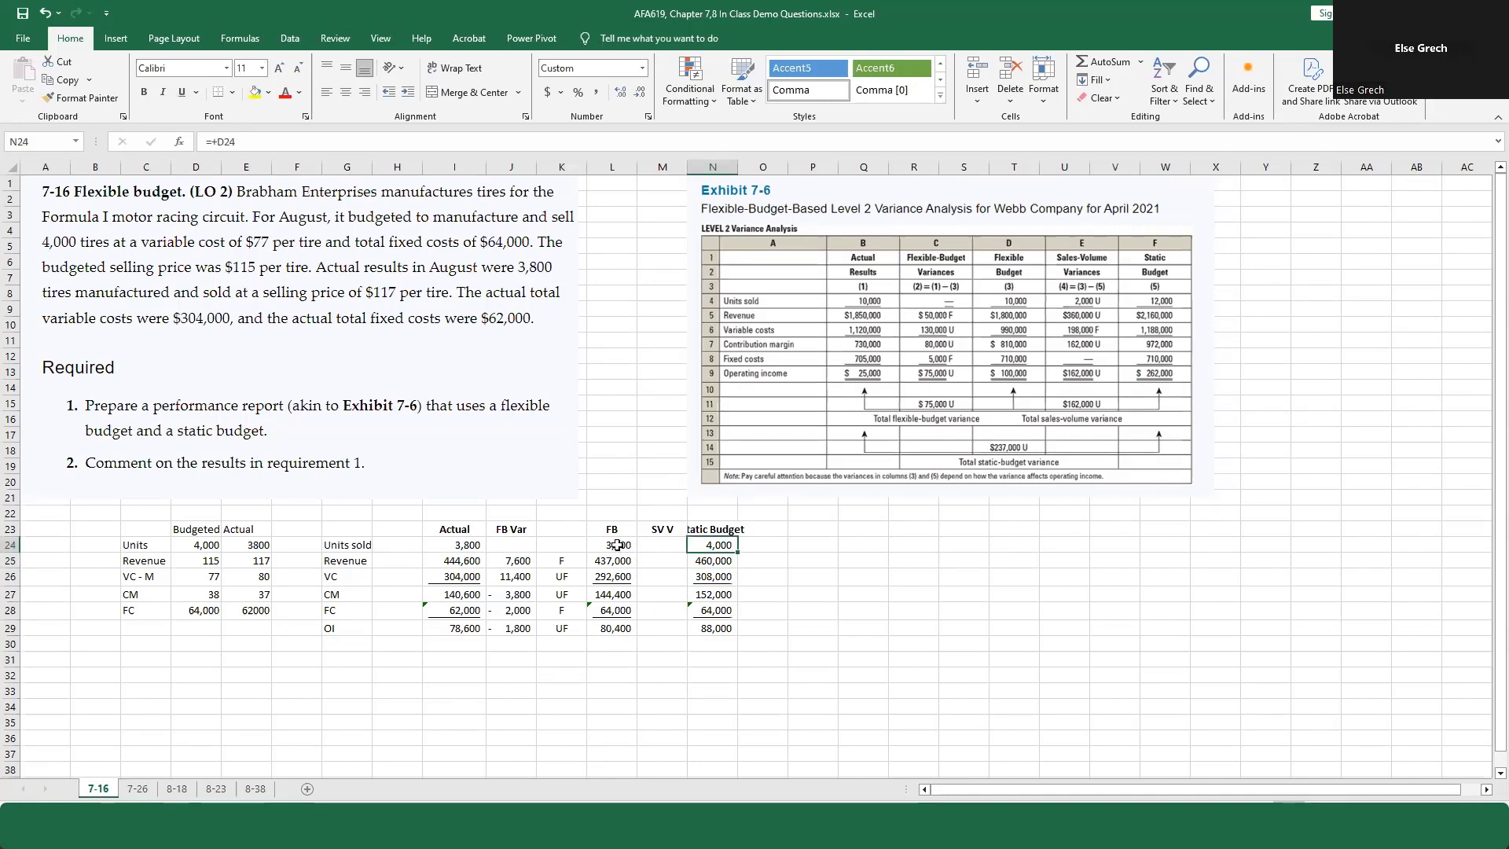
Step: Check the flexible-budget variance formula in J25 and calculate the revenue sales-volume variance in M25 as L25-N25
{"action": "left_click_drag", "start_coordinate": [613, 545], "coordinate": [708, 545]}
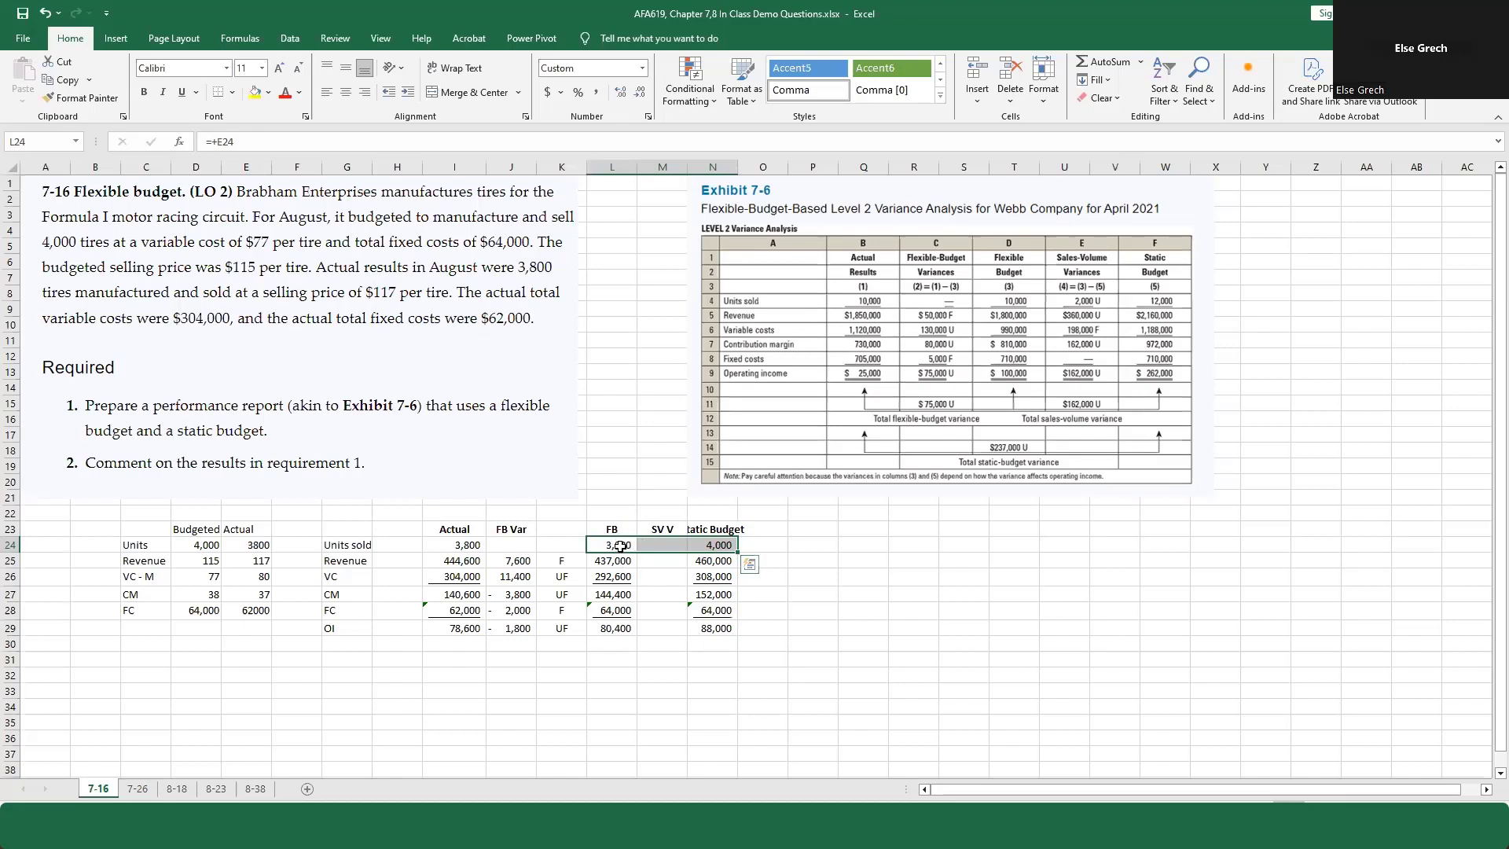
{"action": "left_click", "coordinate": [662, 561]}
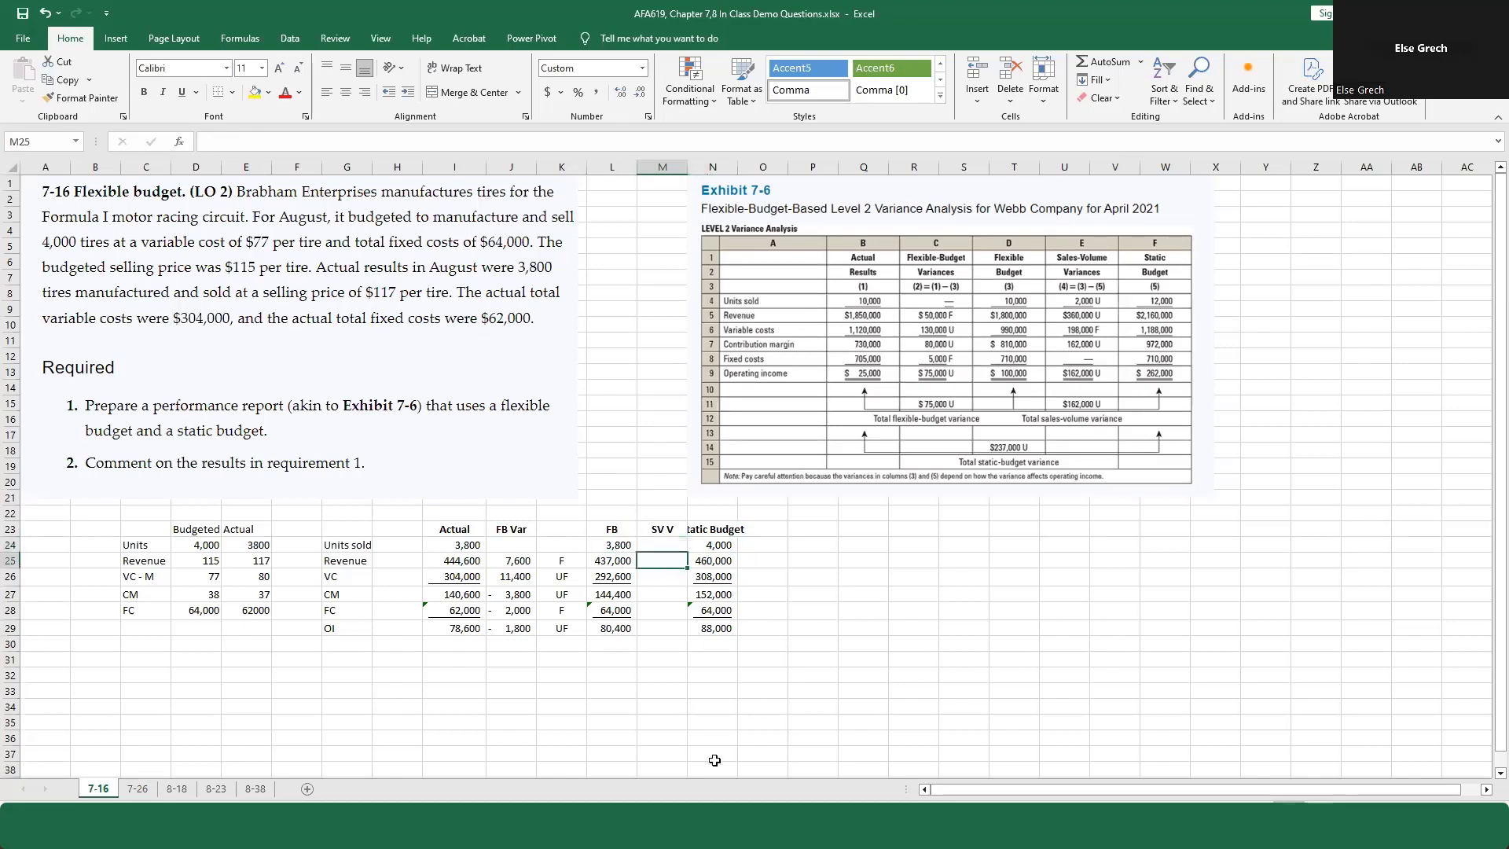
{"action": "double_click", "coordinate": [516, 562]}
{"action": "key", "text": "Escape"}
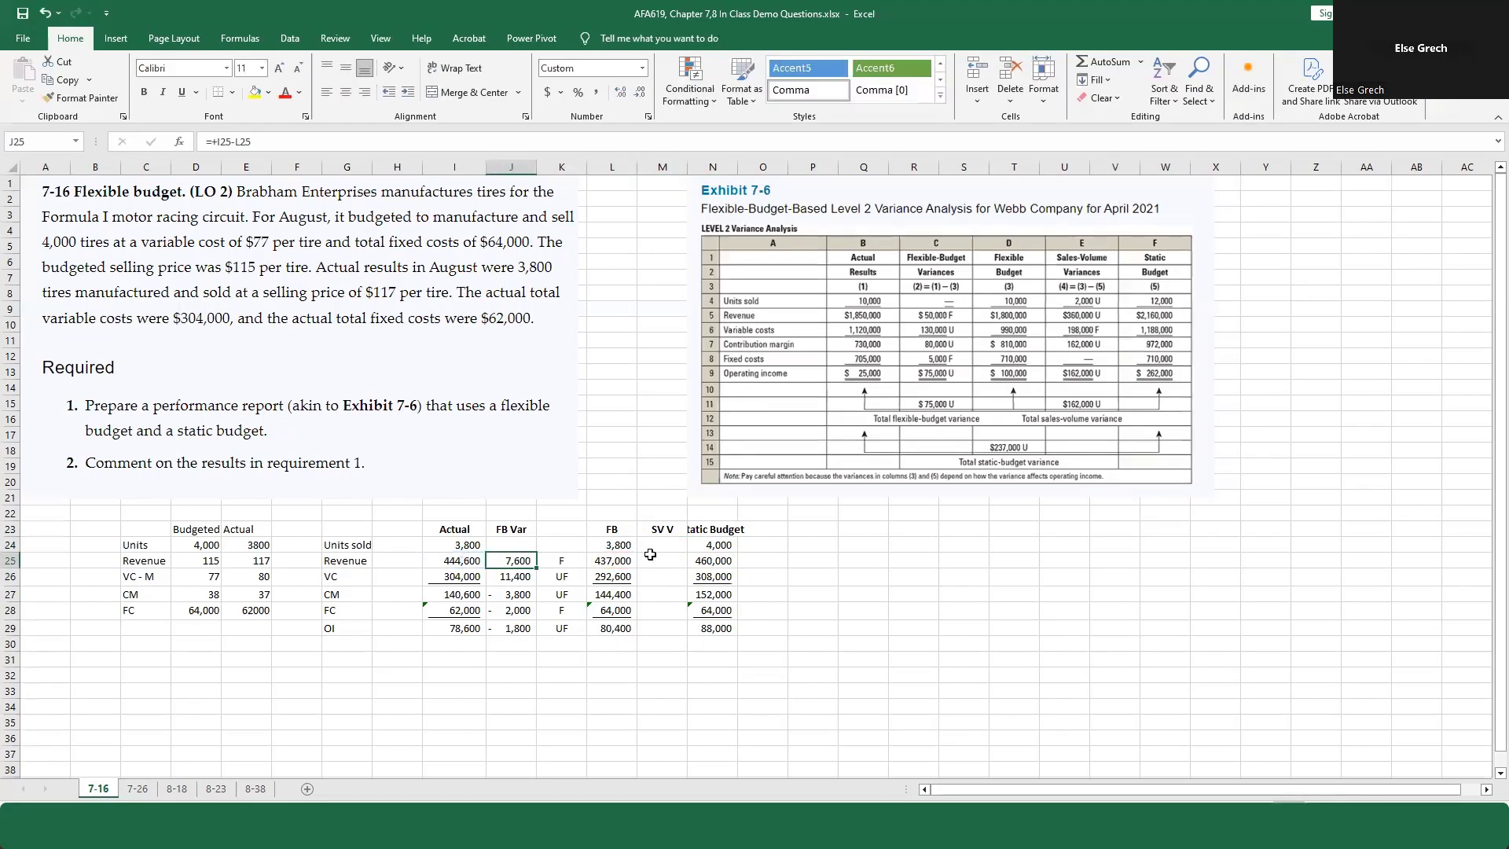
{"action": "left_click", "coordinate": [669, 558]}
{"action": "type", "text": "+"}
{"action": "key", "text": "Left"}
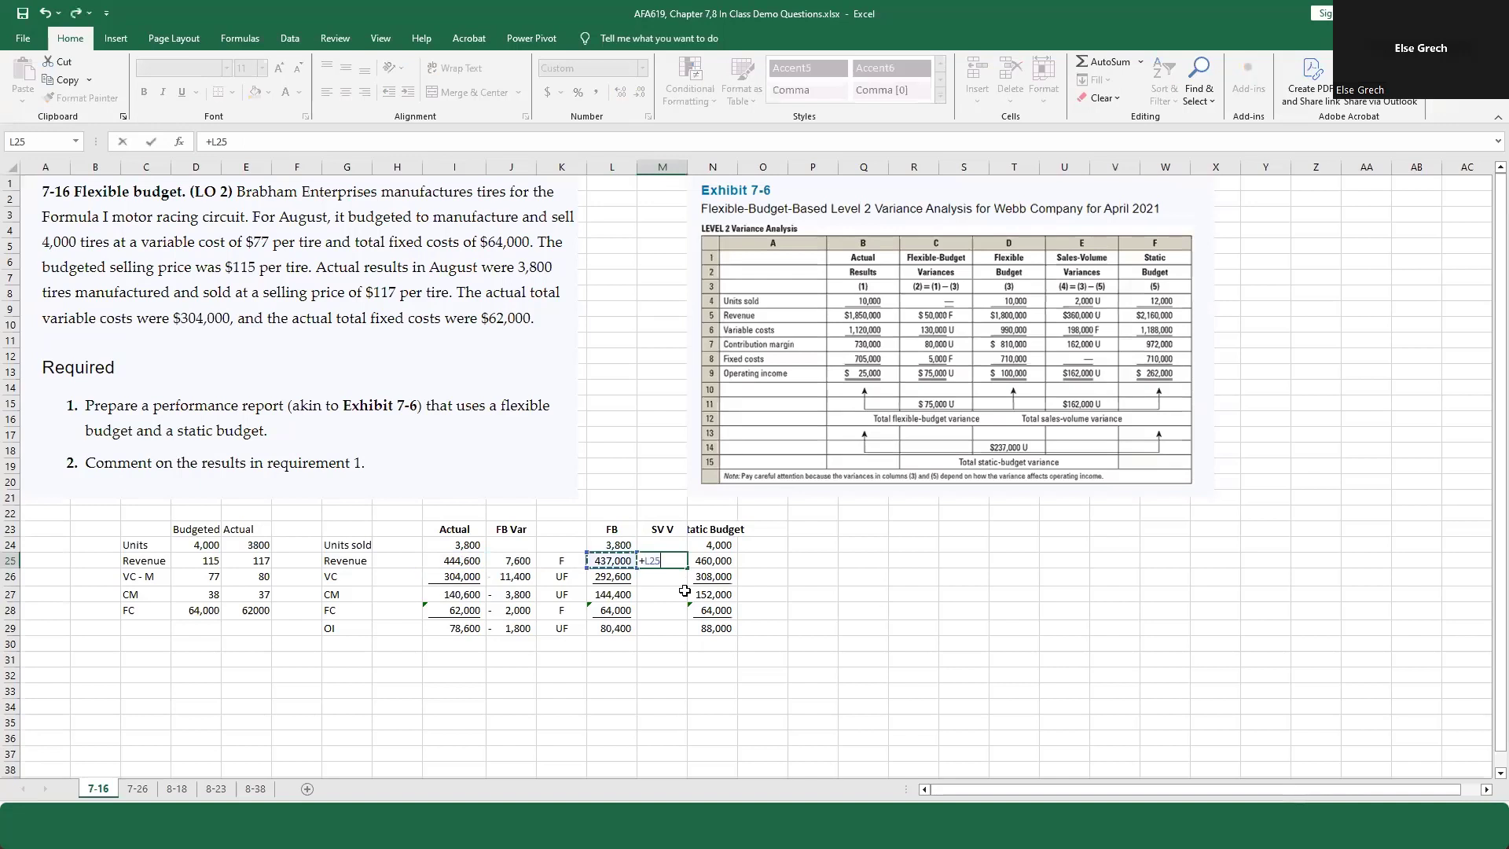
{"action": "type", "text": "-"}
{"action": "key", "text": "Right"}
{"action": "key", "text": "Return"}
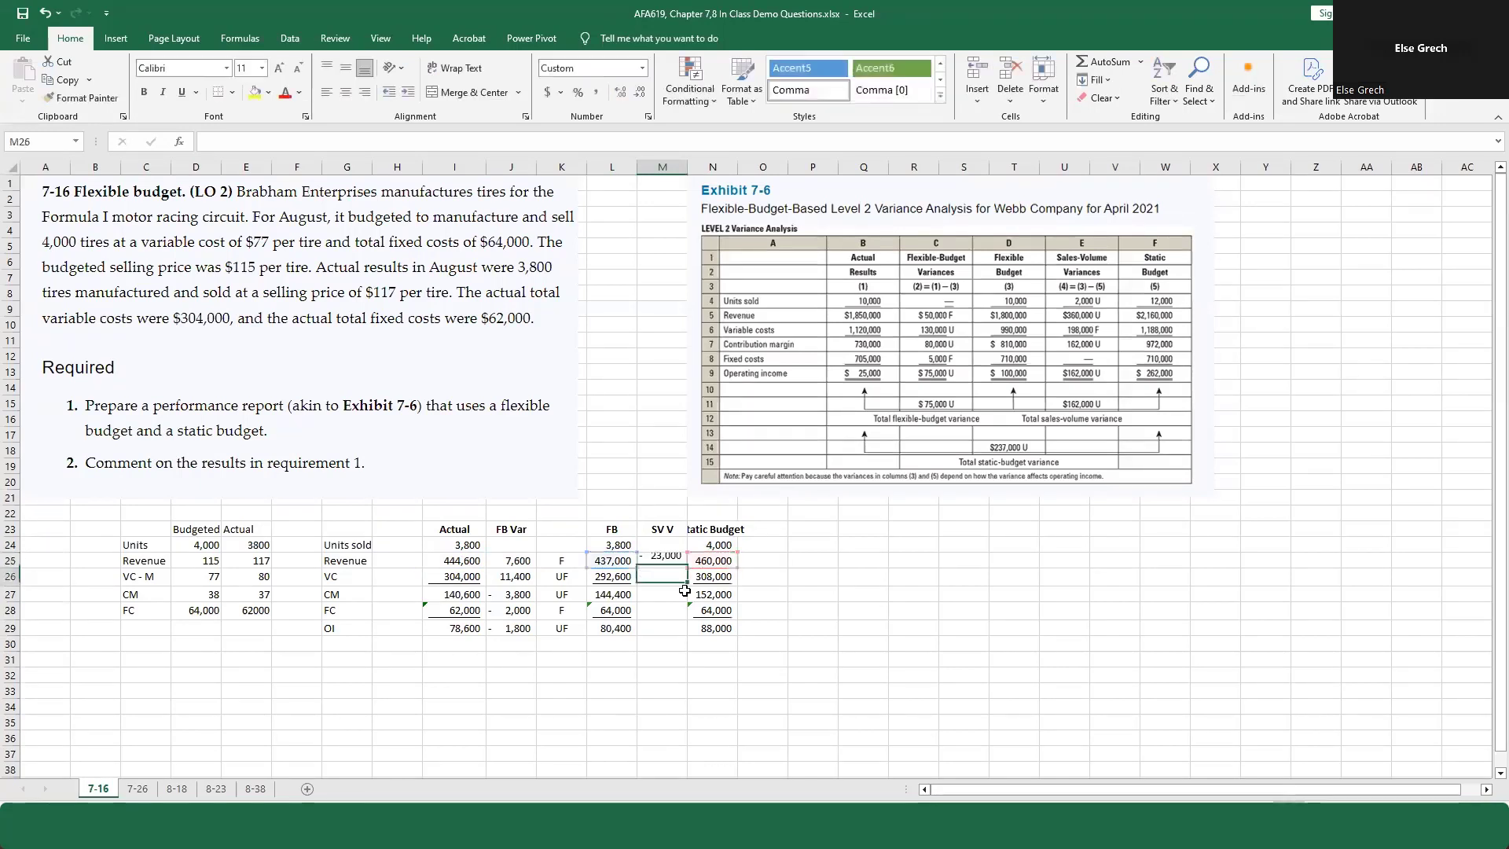
Step: Insert a blank column between the SV V and Static Budget columns
{"action": "left_click", "coordinate": [711, 168]}
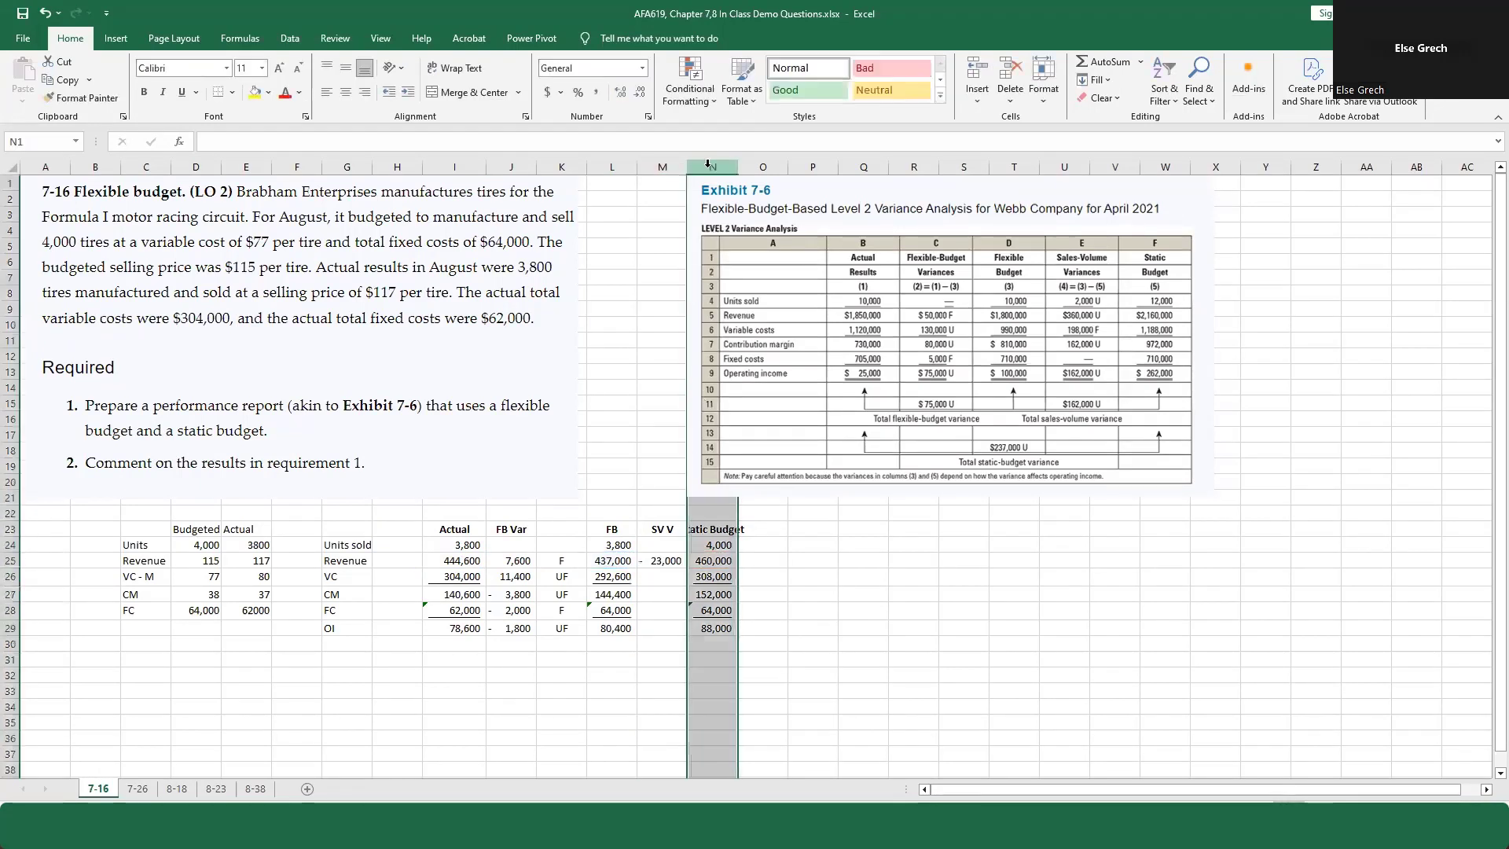
{"action": "right_click", "coordinate": [711, 170]}
{"action": "left_click", "coordinate": [747, 302]}
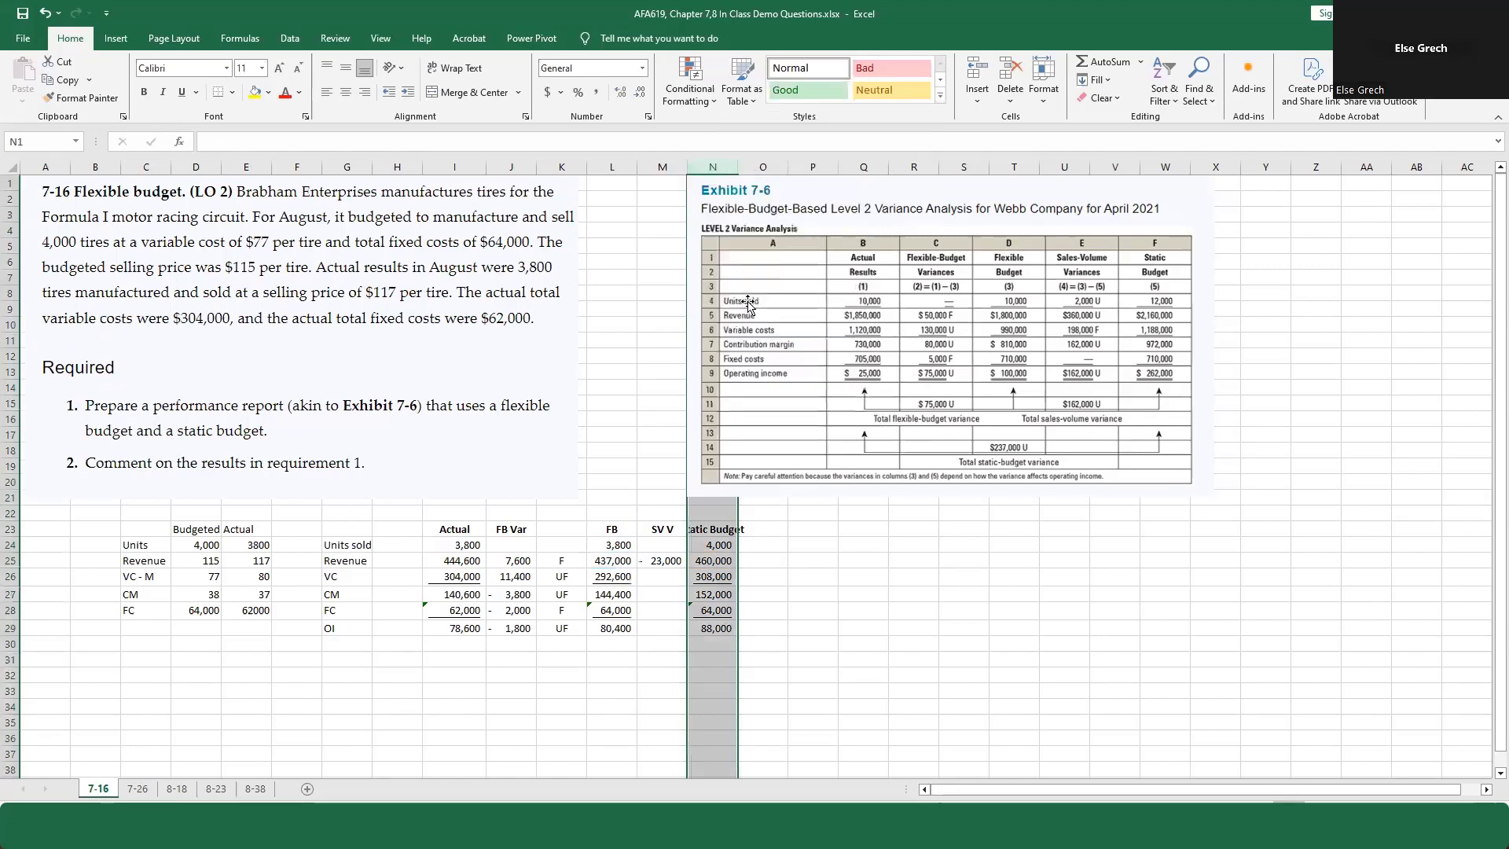
Step: Fill the sales-volume variance formula from M25 down to M29 and up to the units row in M24
{"action": "left_click", "coordinate": [664, 559]}
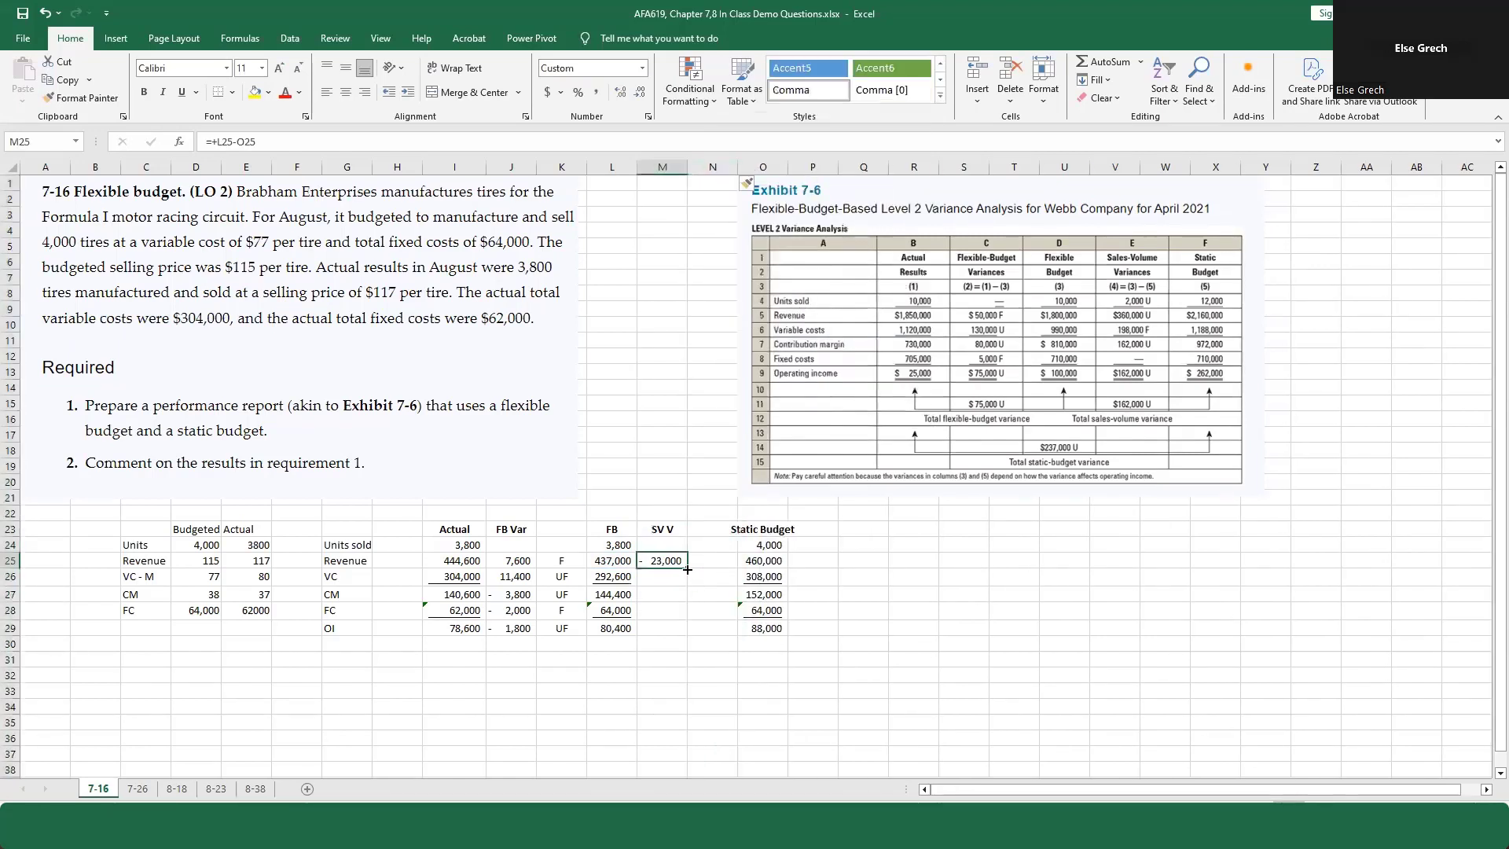
{"action": "left_click_drag", "start_coordinate": [688, 567], "coordinate": [690, 639]}
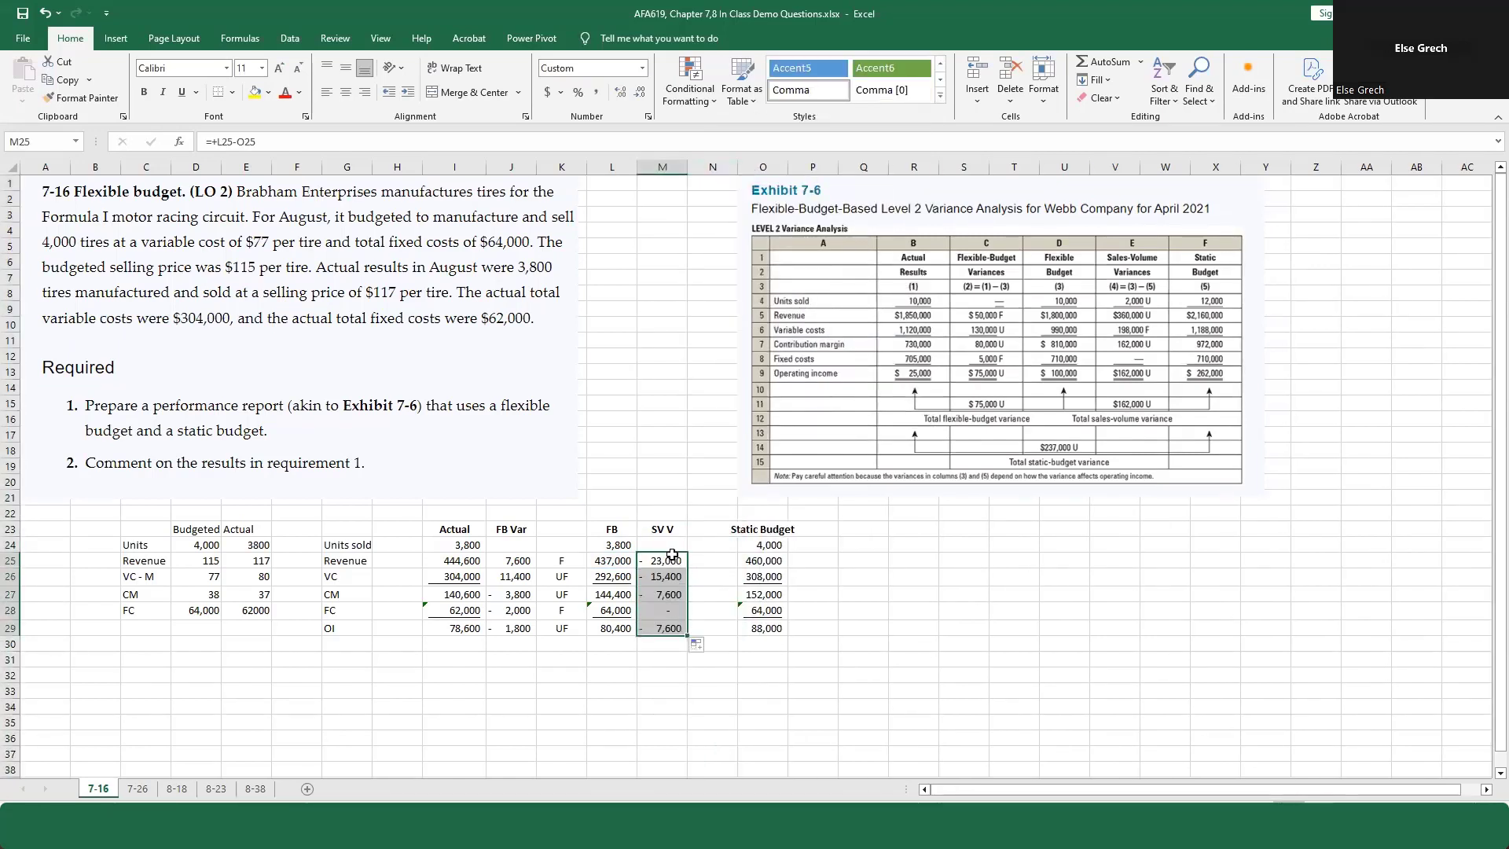
{"action": "left_click", "coordinate": [678, 563]}
{"action": "left_click_drag", "start_coordinate": [687, 567], "coordinate": [677, 550]}
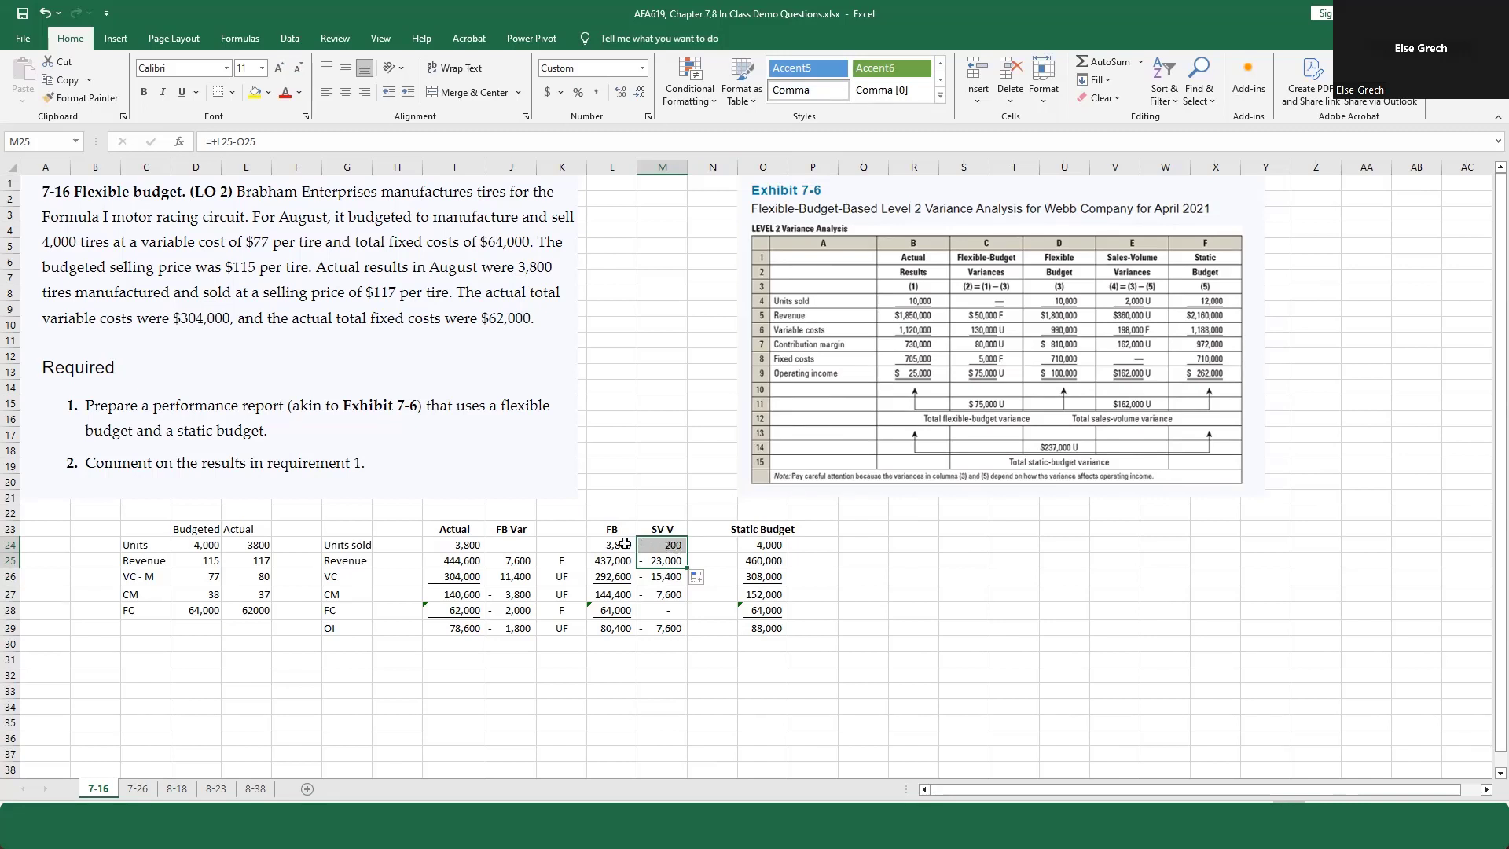
Step: Compare the units sold and the revenue, VC and FC formulas between the FB and Static Budget columns
{"action": "left_click_drag", "start_coordinate": [607, 545], "coordinate": [769, 548]}
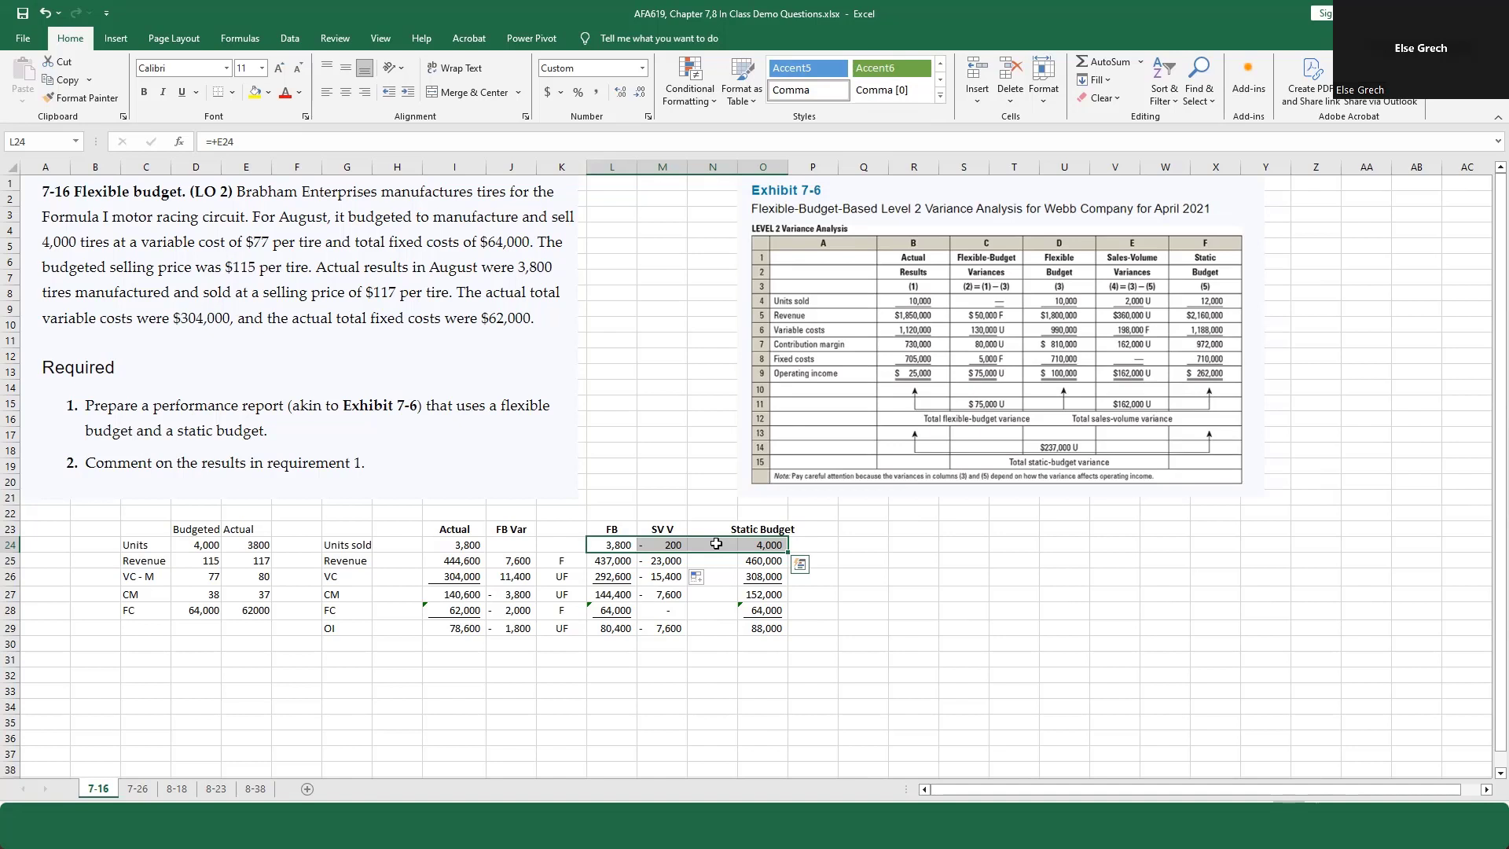
{"action": "left_click_drag", "start_coordinate": [675, 562], "coordinate": [766, 563]}
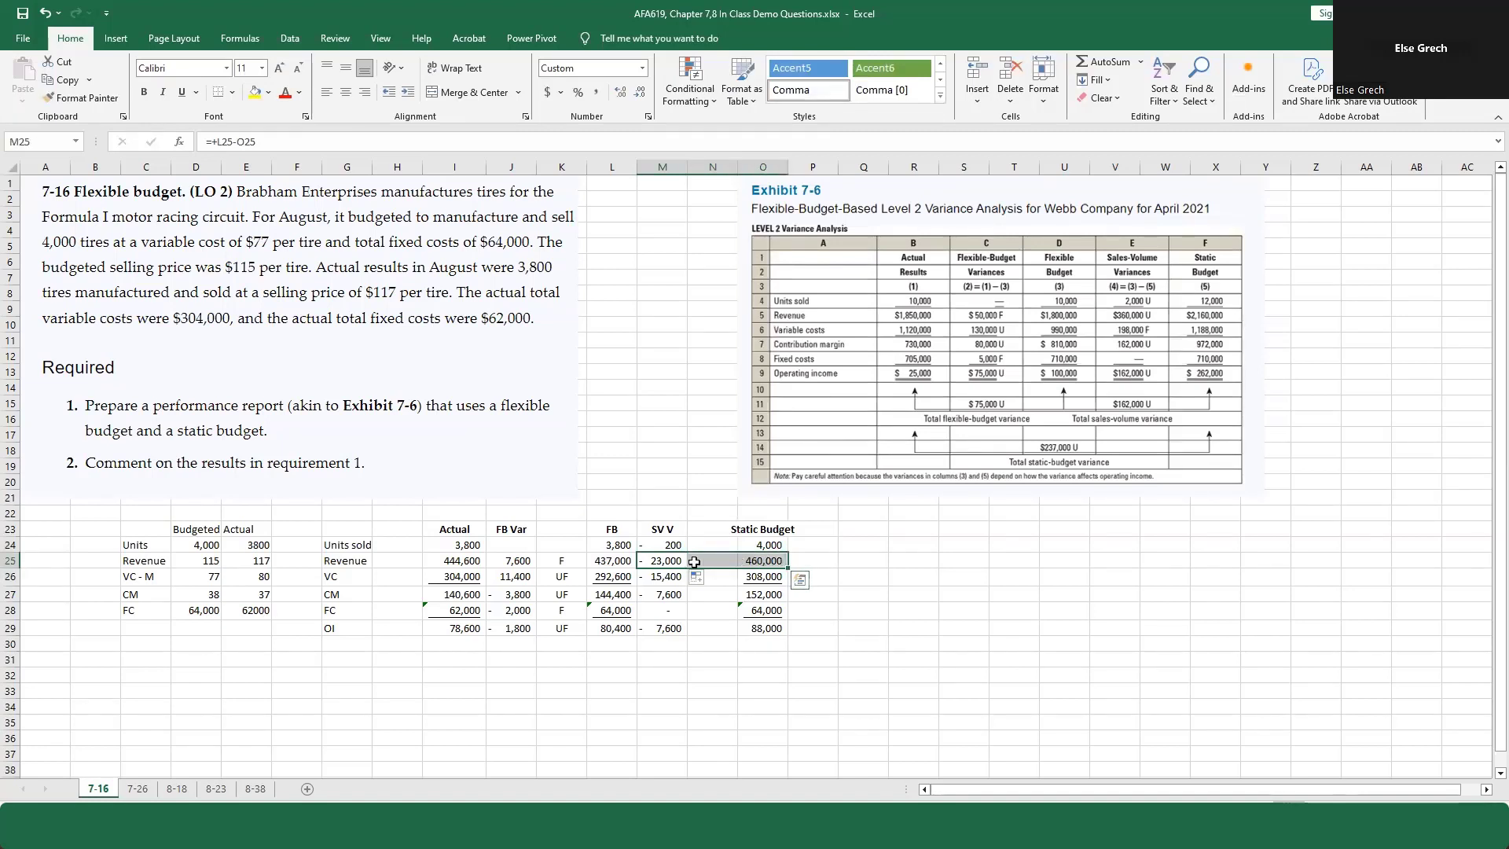
{"action": "left_click", "coordinate": [755, 562]}
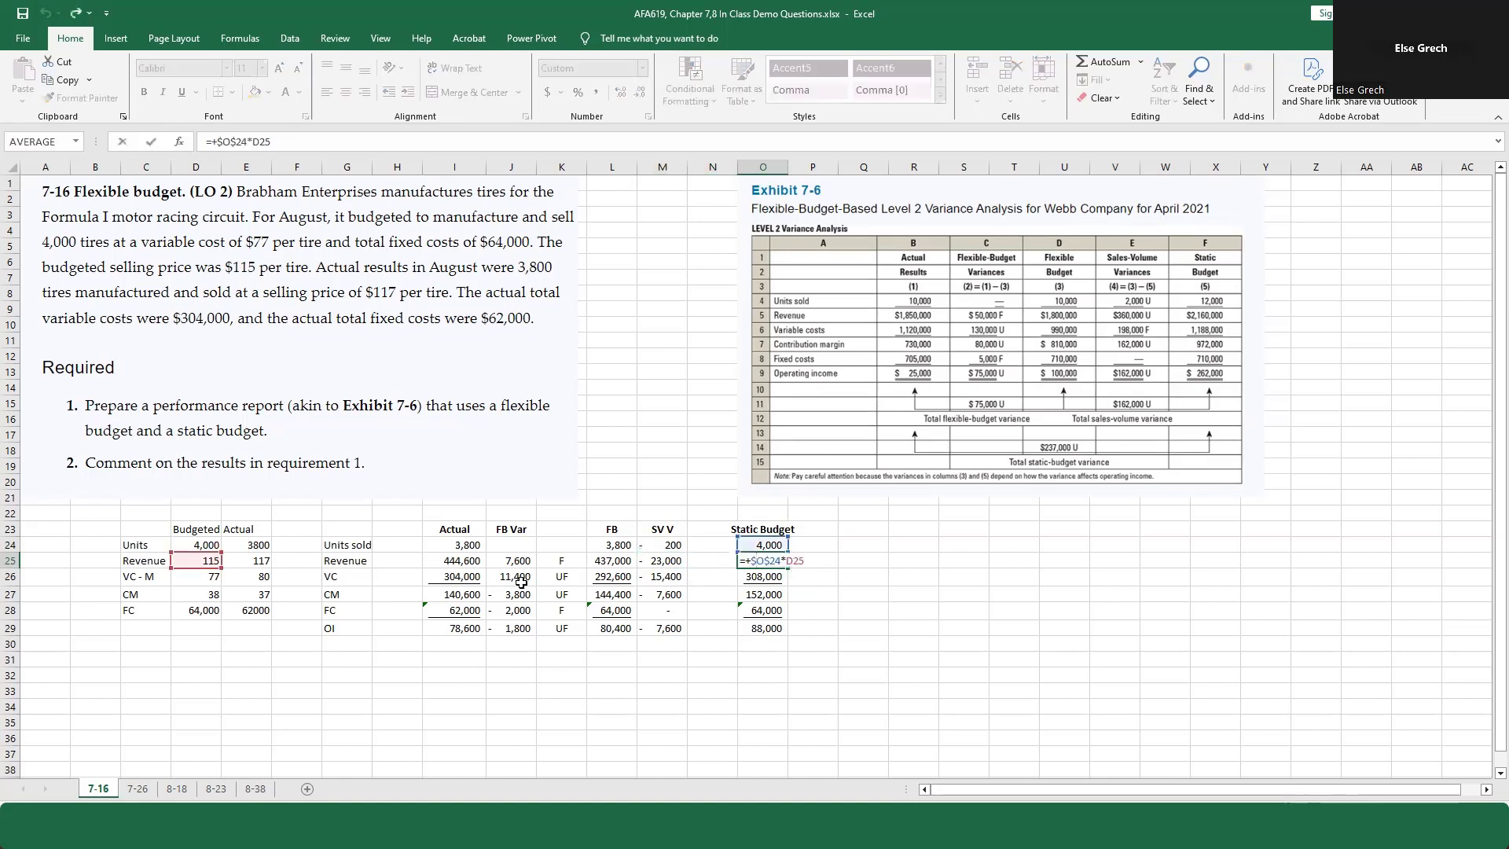
{"action": "left_click", "coordinate": [665, 562]}
{"action": "double_click", "coordinate": [614, 562]}
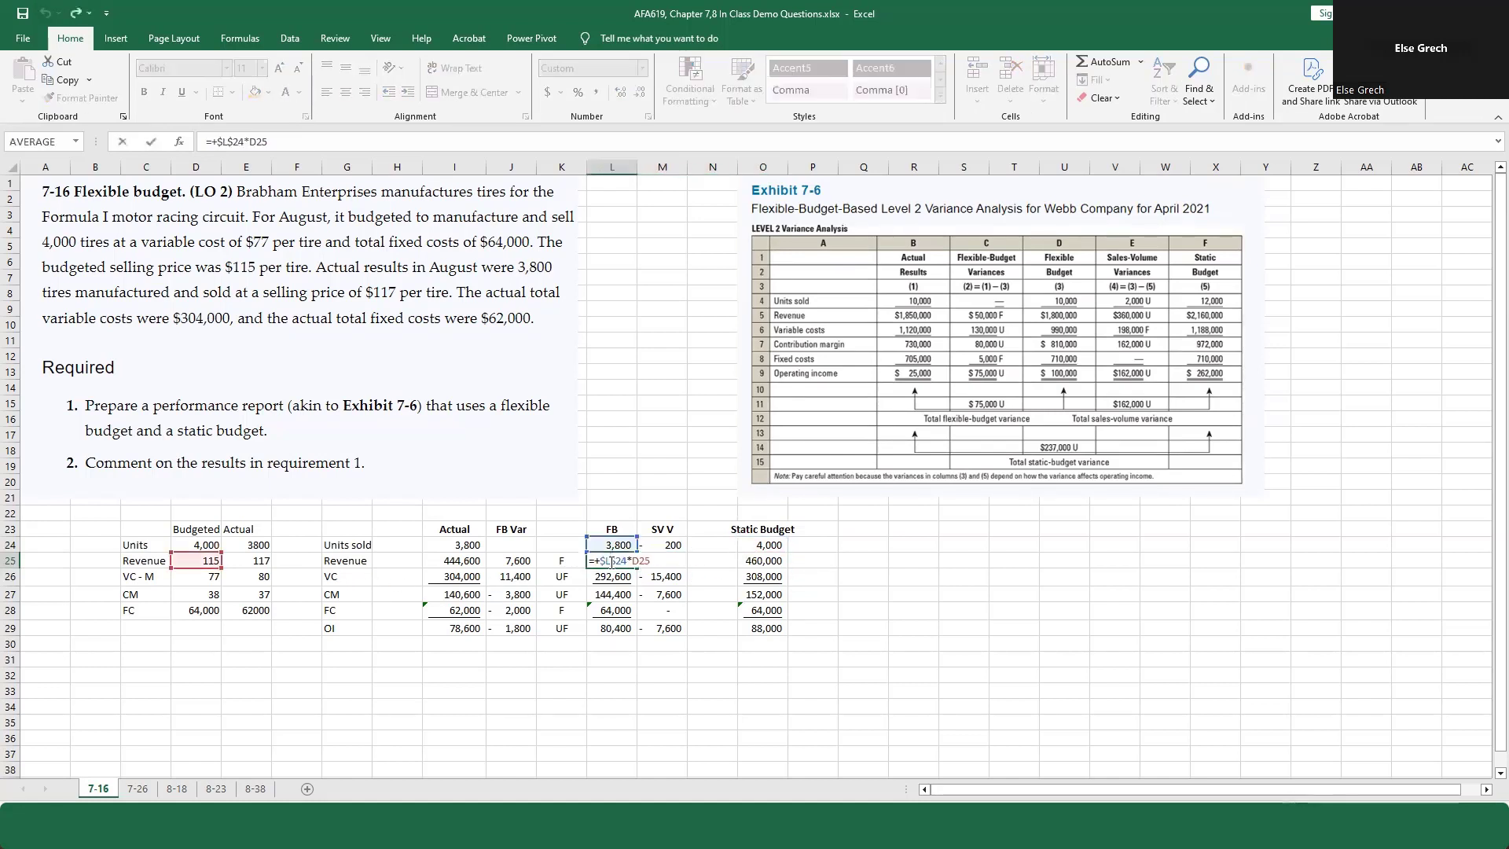
{"action": "key", "text": "Escape"}
{"action": "left_click", "coordinate": [614, 576]}
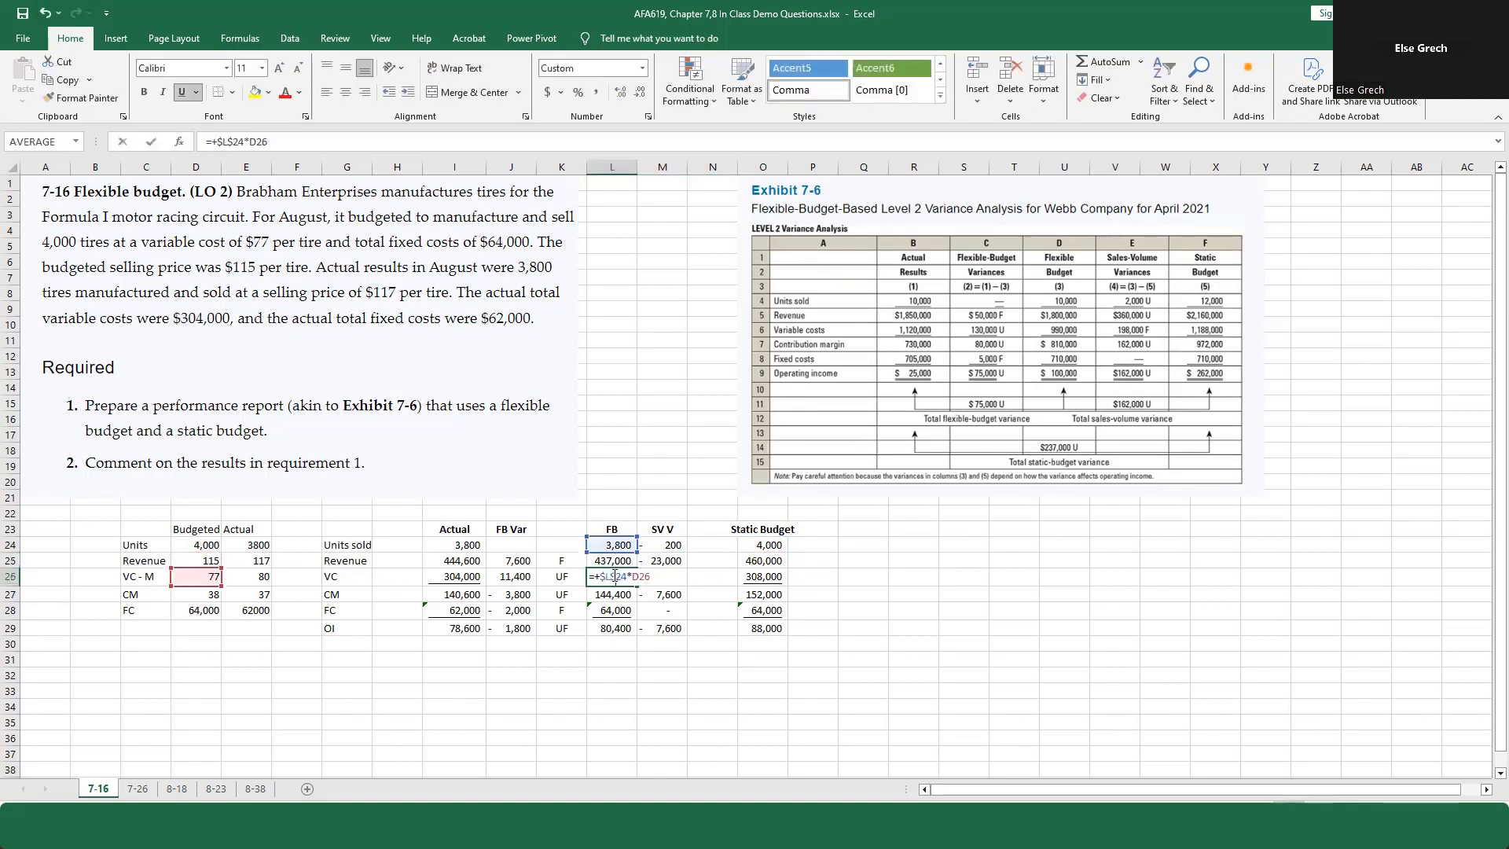
{"action": "double_click", "coordinate": [755, 576]}
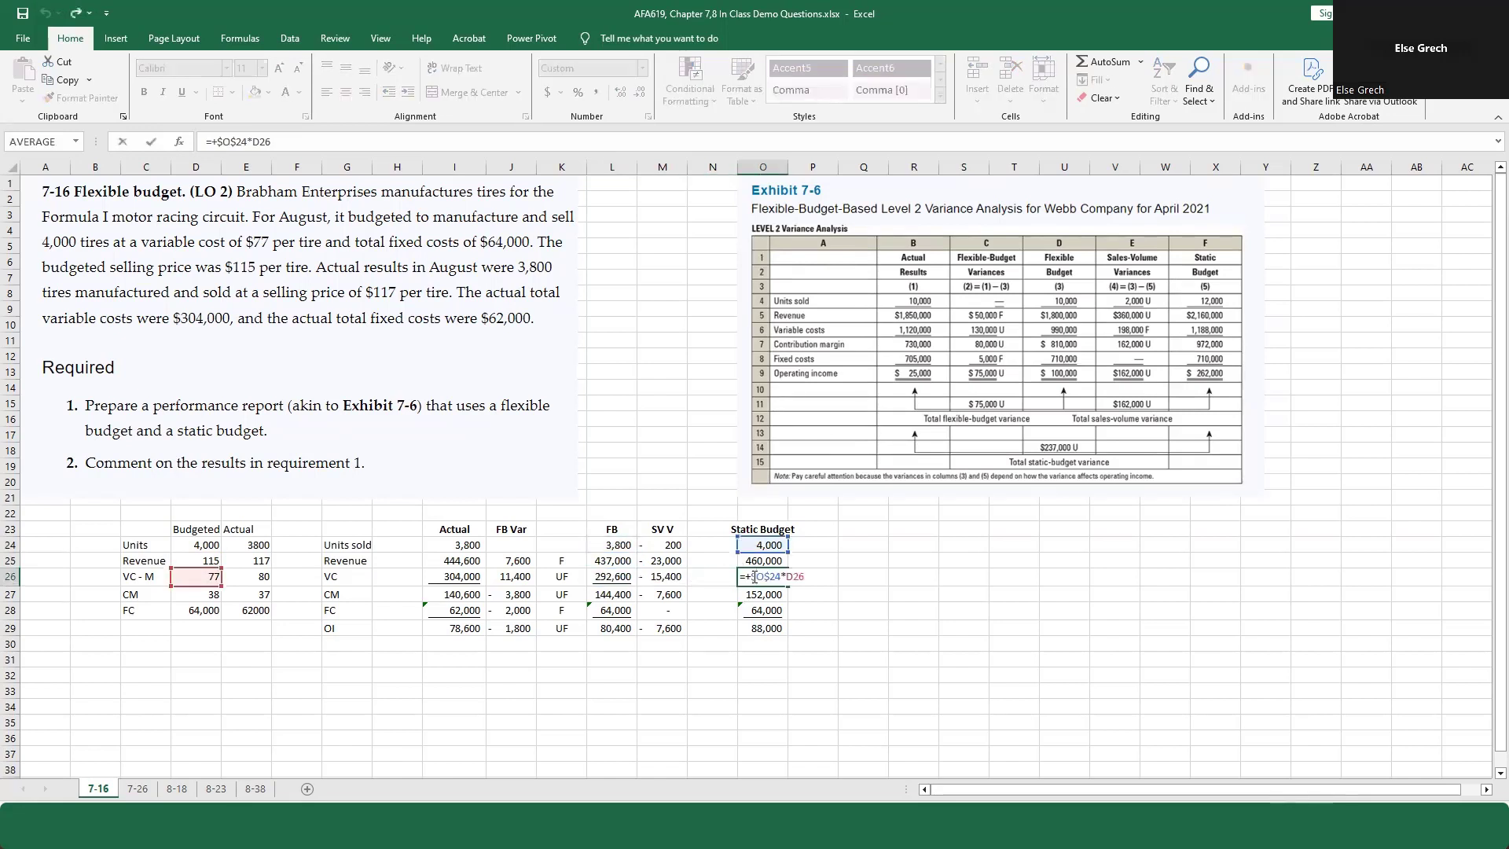
{"action": "key", "text": "Escape"}
{"action": "left_click", "coordinate": [606, 610]}
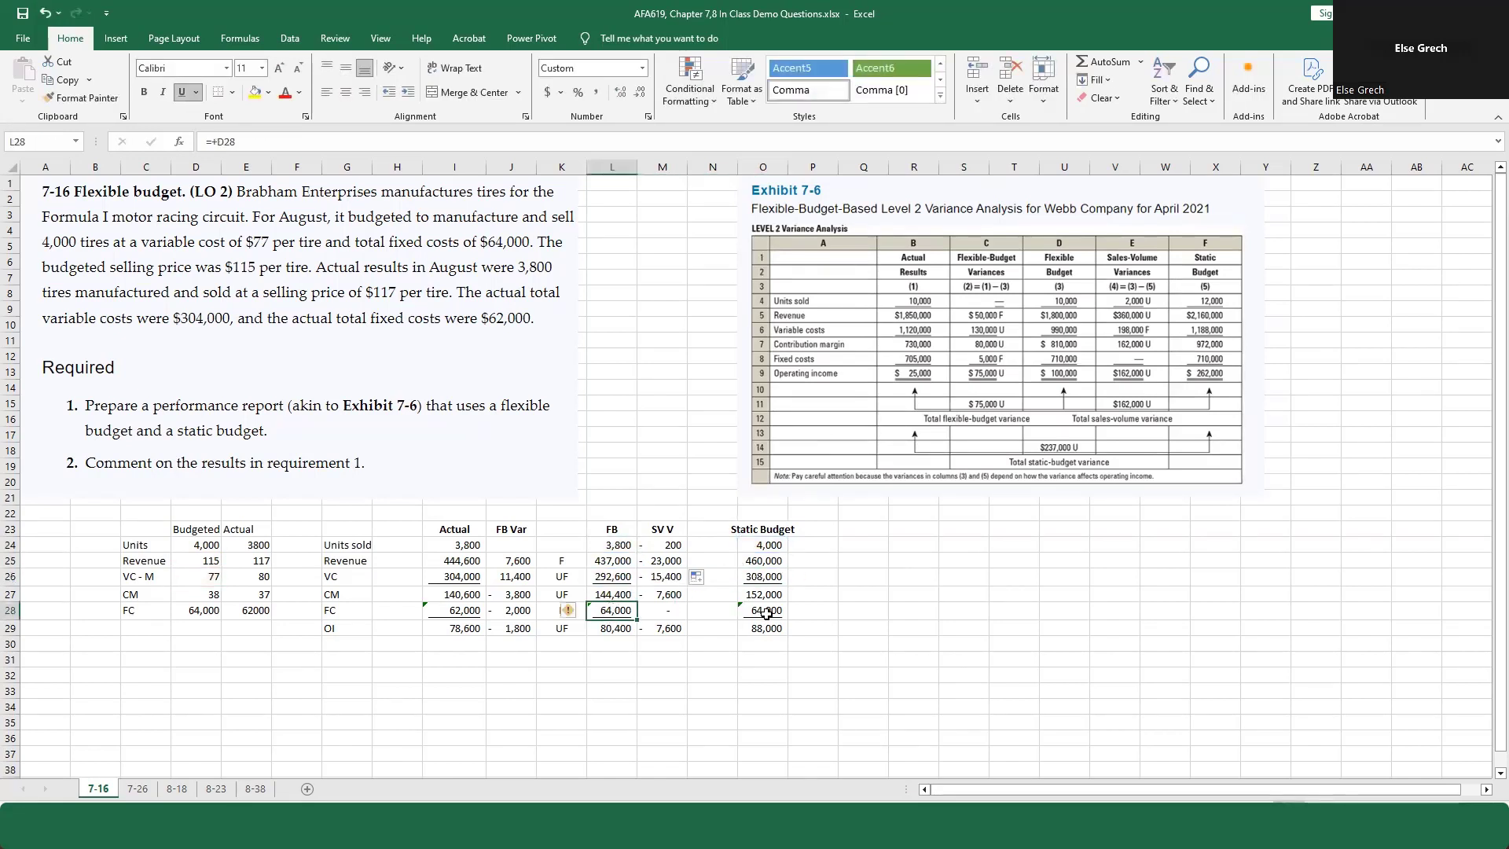
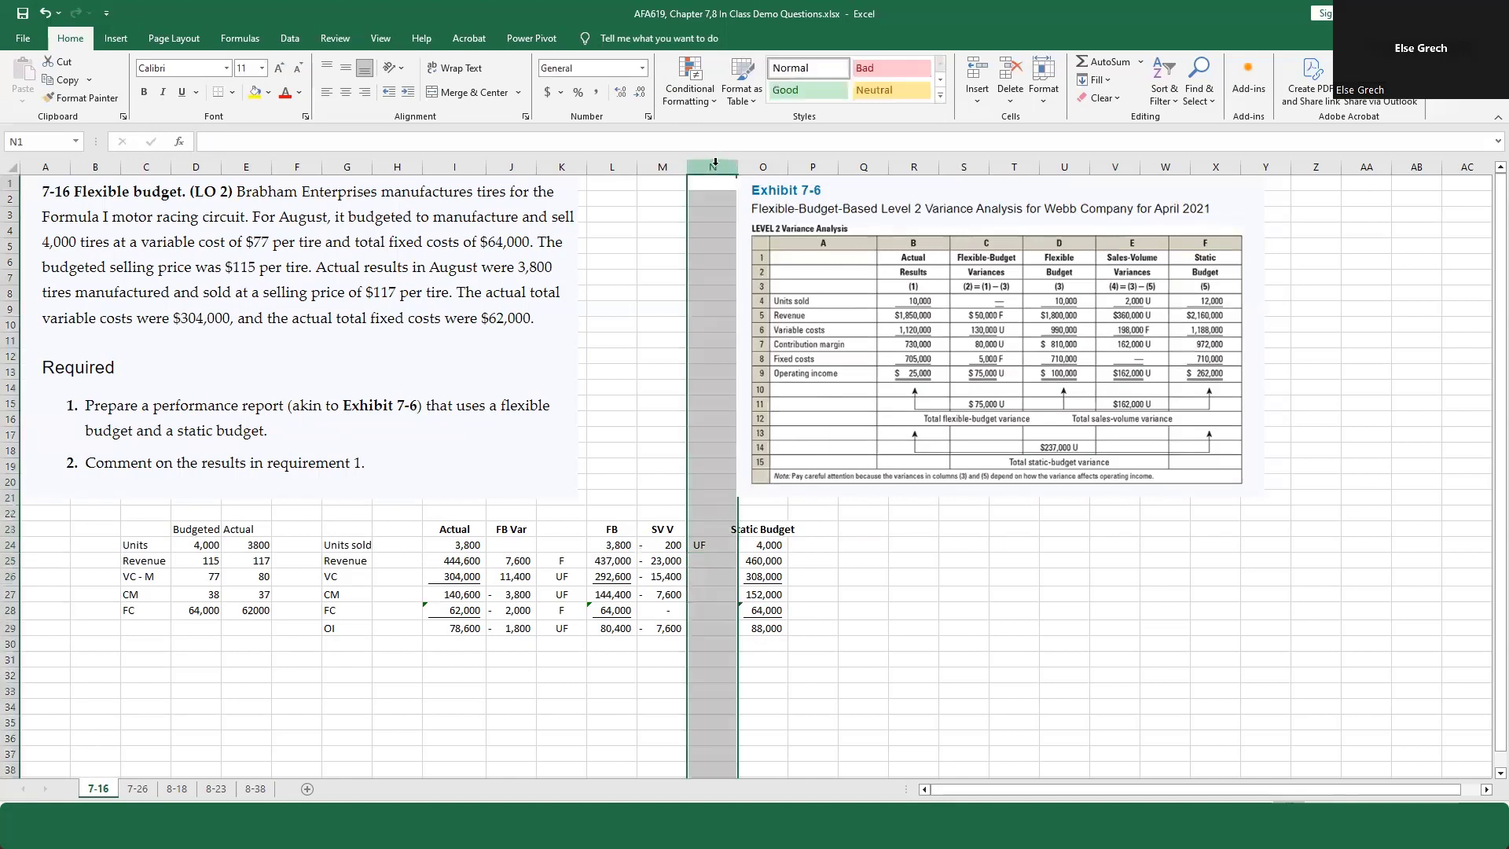
Step: Centre column N and label the sales-volume variances as UF for revenue in N25 and F for VC in N26
{"action": "left_click", "coordinate": [346, 91]}
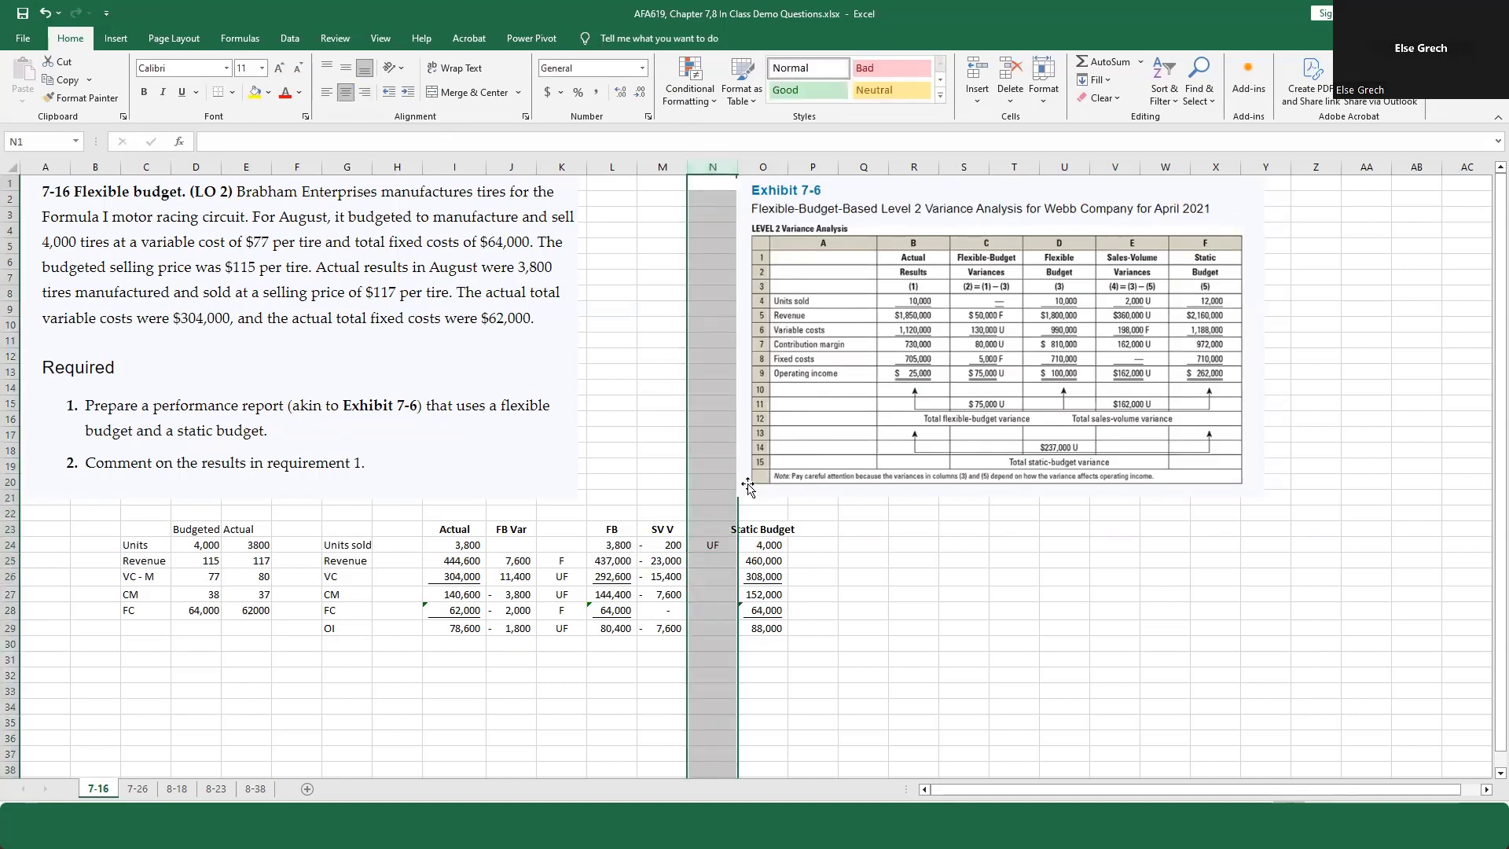
{"action": "left_click", "coordinate": [713, 561]}
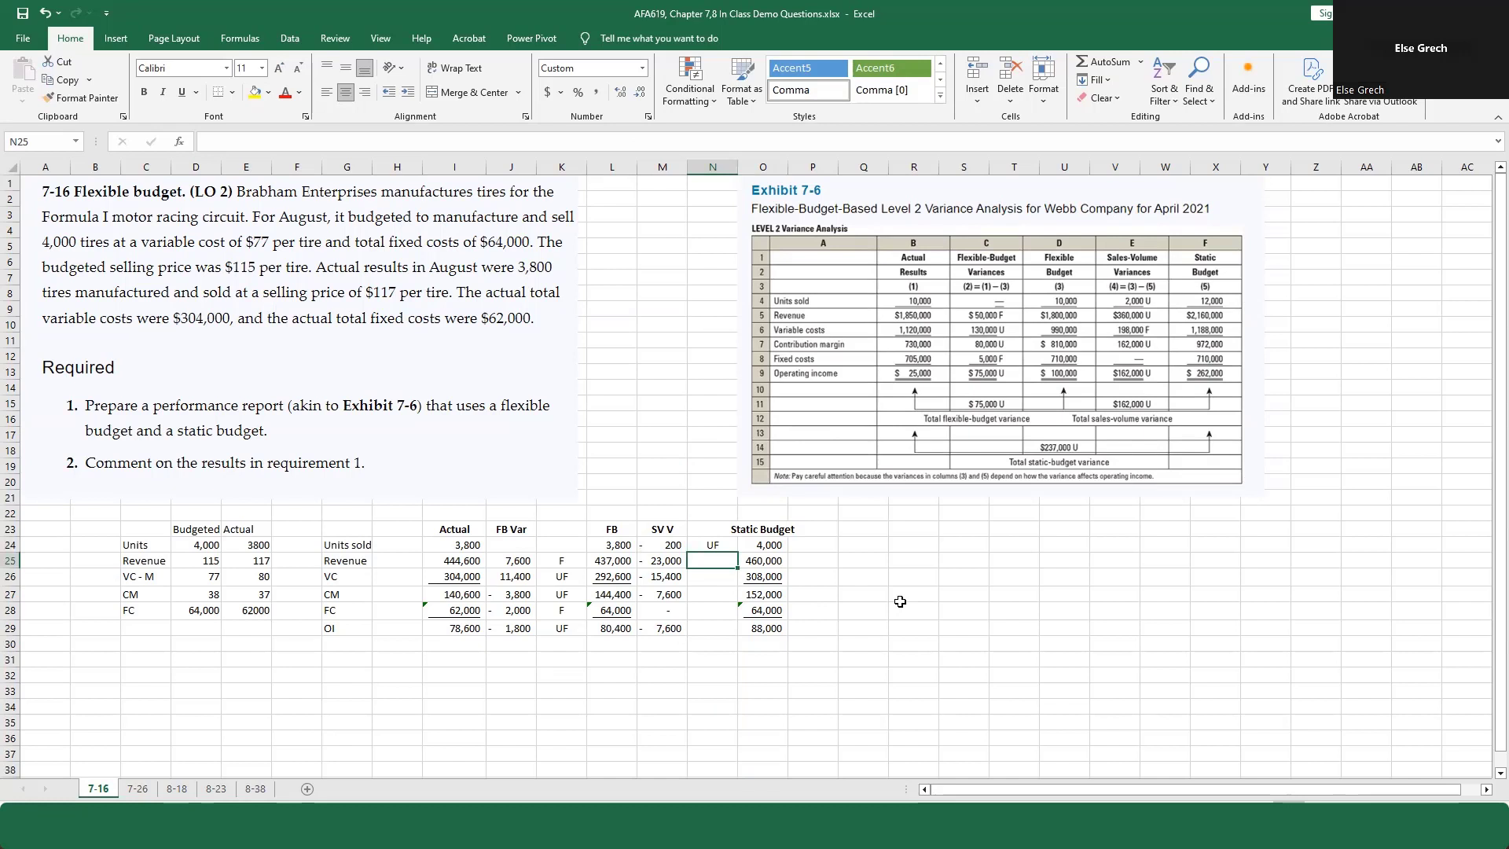
{"action": "type", "text": "UF"}
{"action": "key", "text": "Return"}
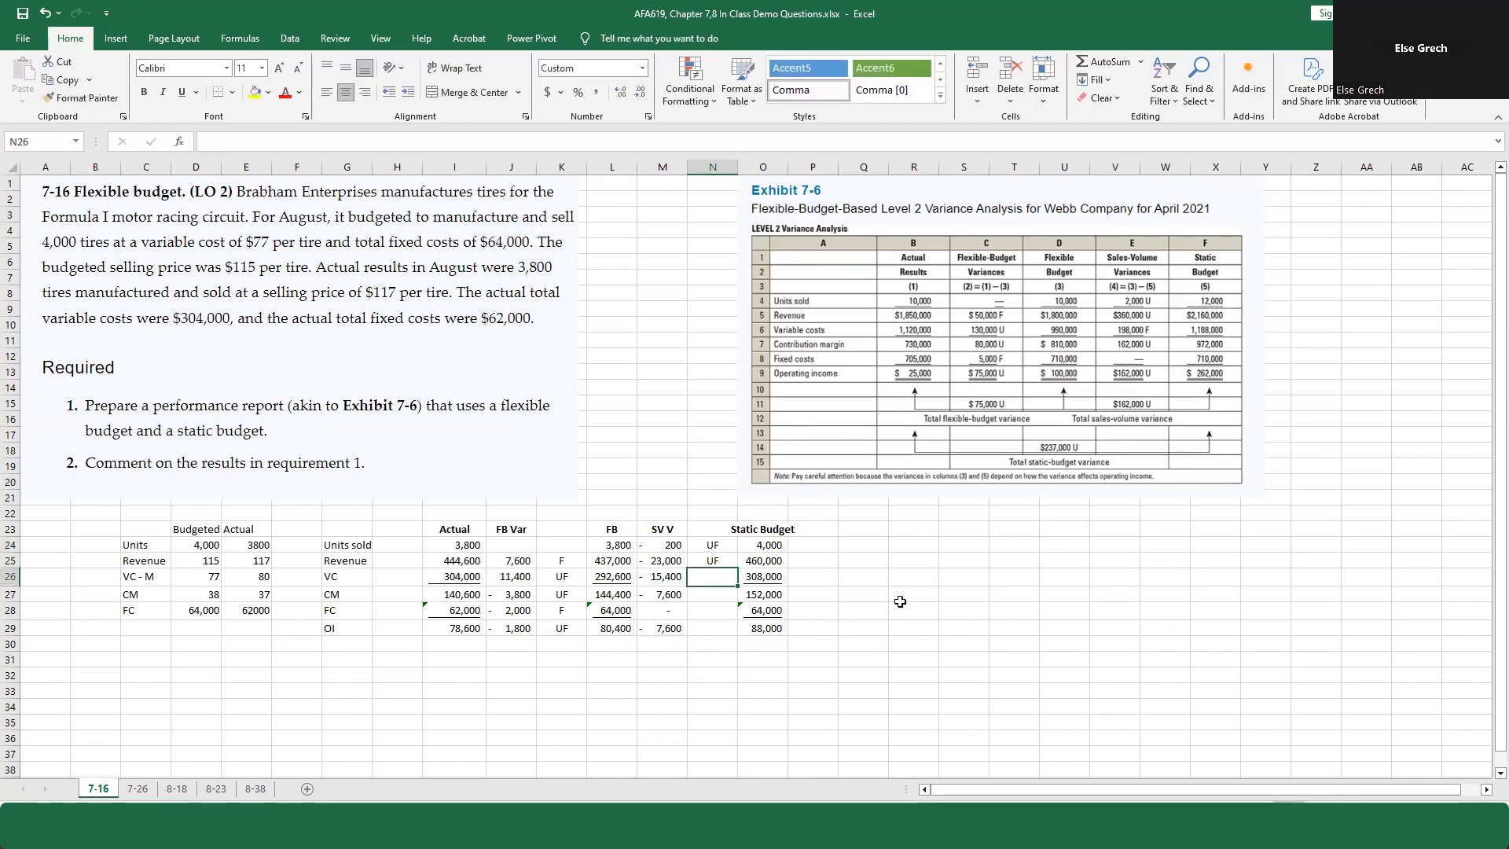
{"action": "type", "text": "F"}
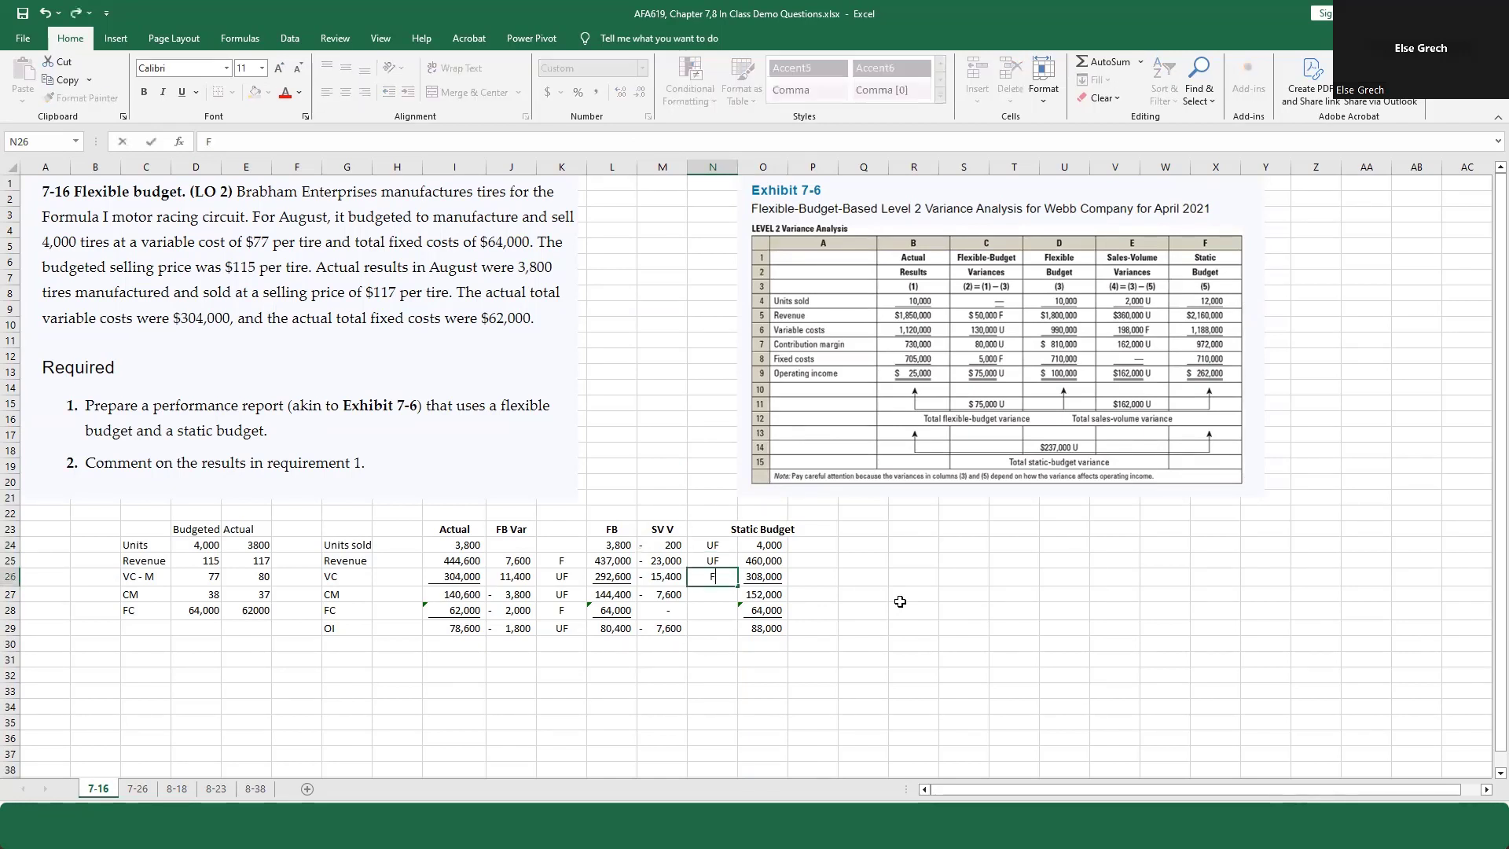
{"action": "key", "text": "Return"}
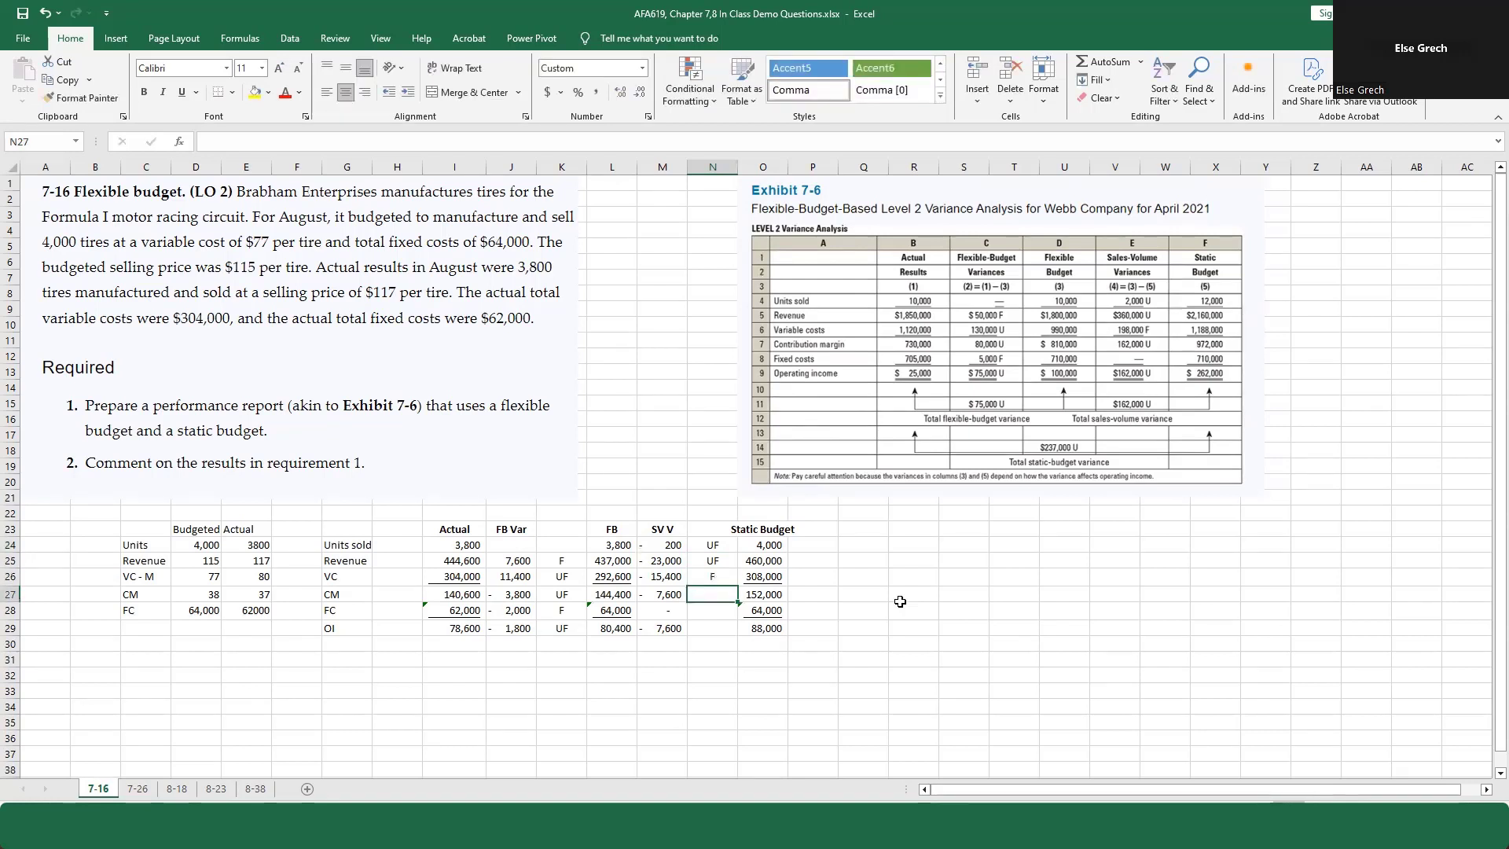
Step: Review the budgeted amounts in D25:D28 and label the CM sales-volume variance as UF in N27
{"action": "left_click", "coordinate": [197, 576]}
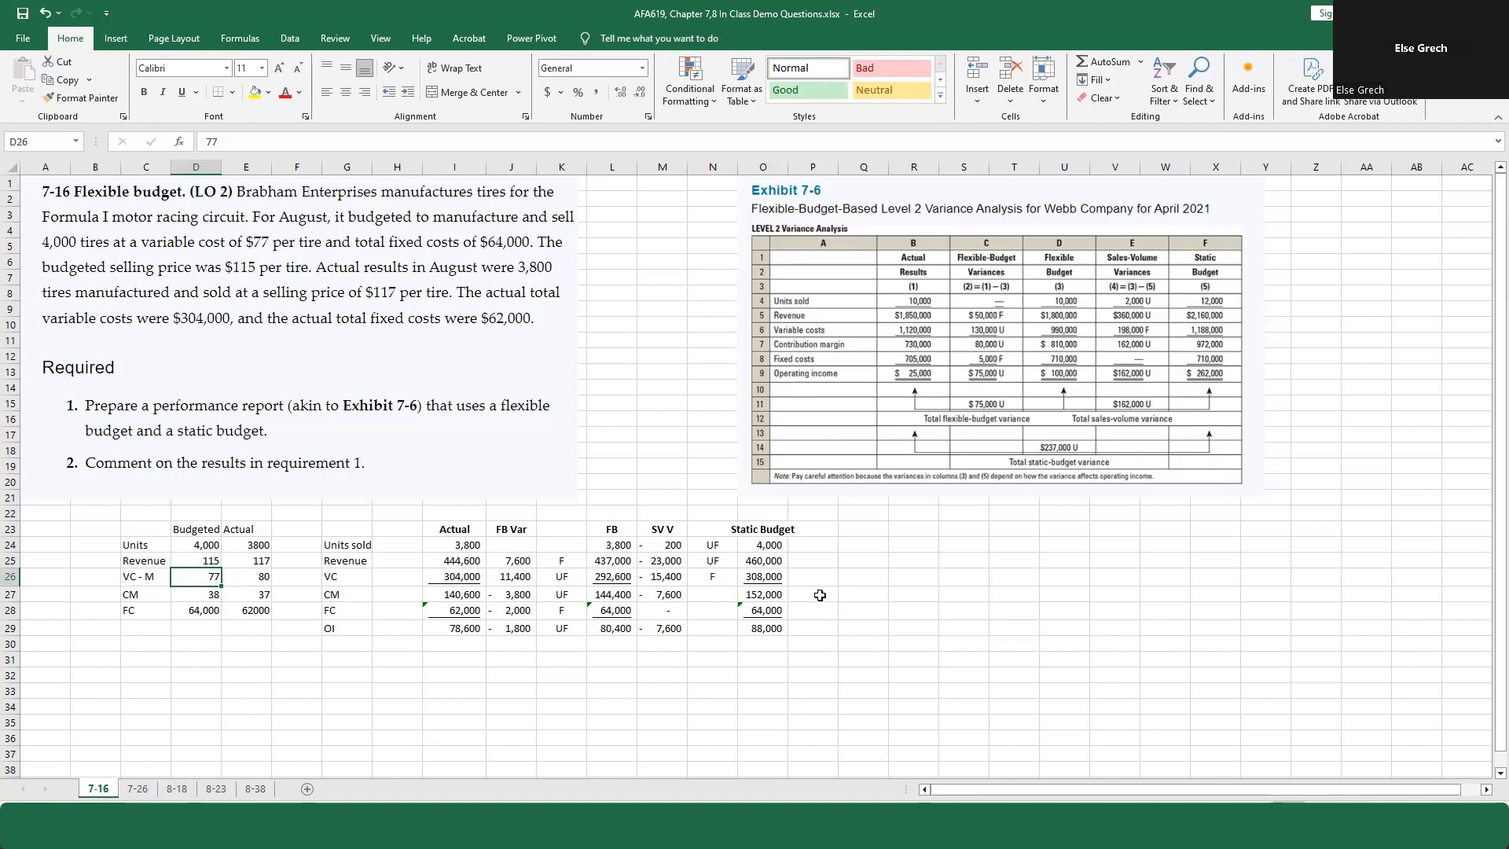
{"action": "left_click", "coordinate": [723, 579]}
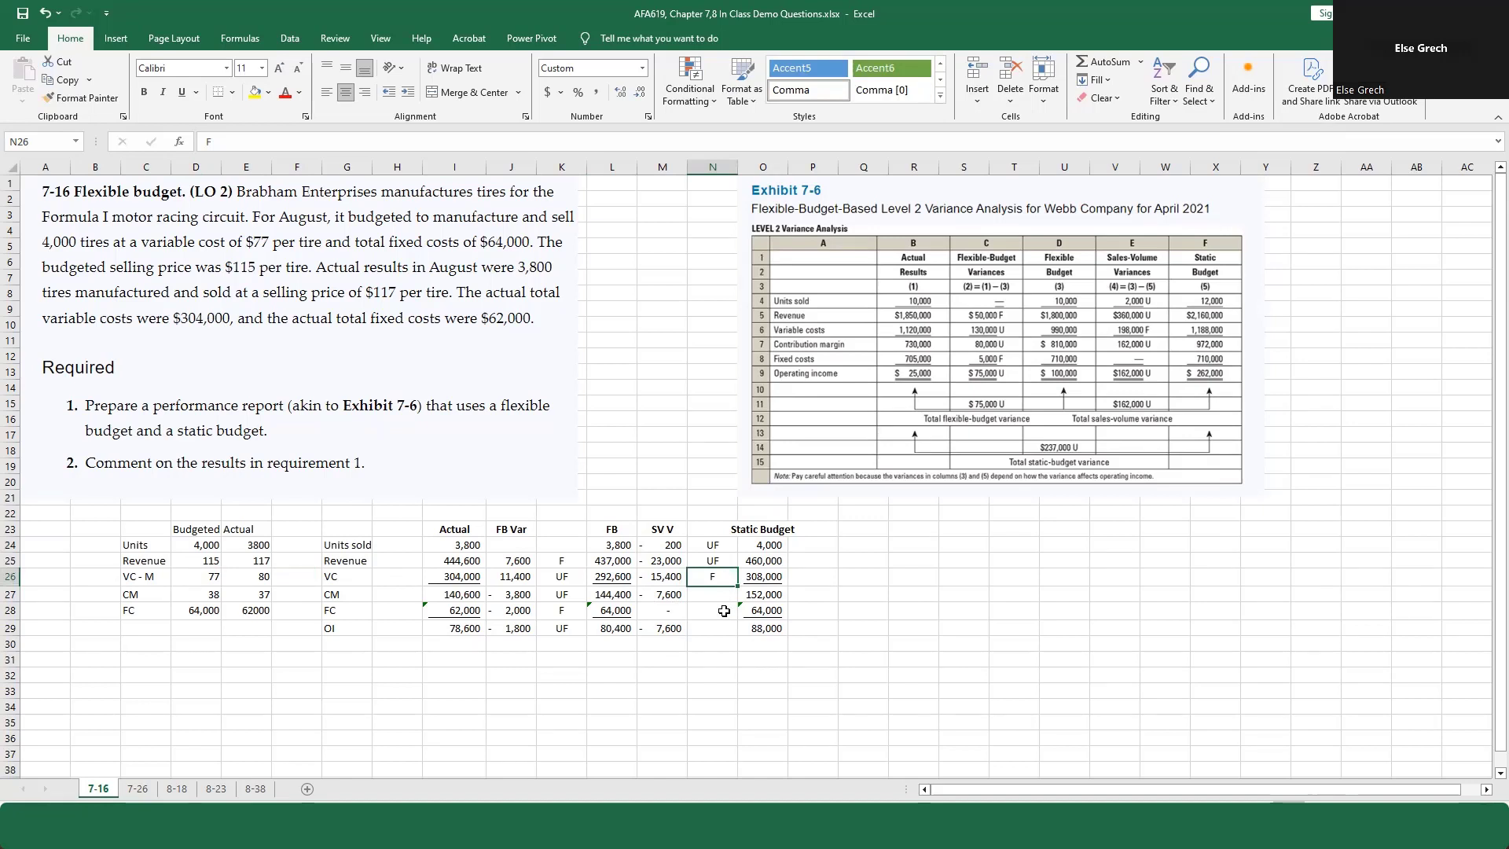
{"action": "key", "text": "Return"}
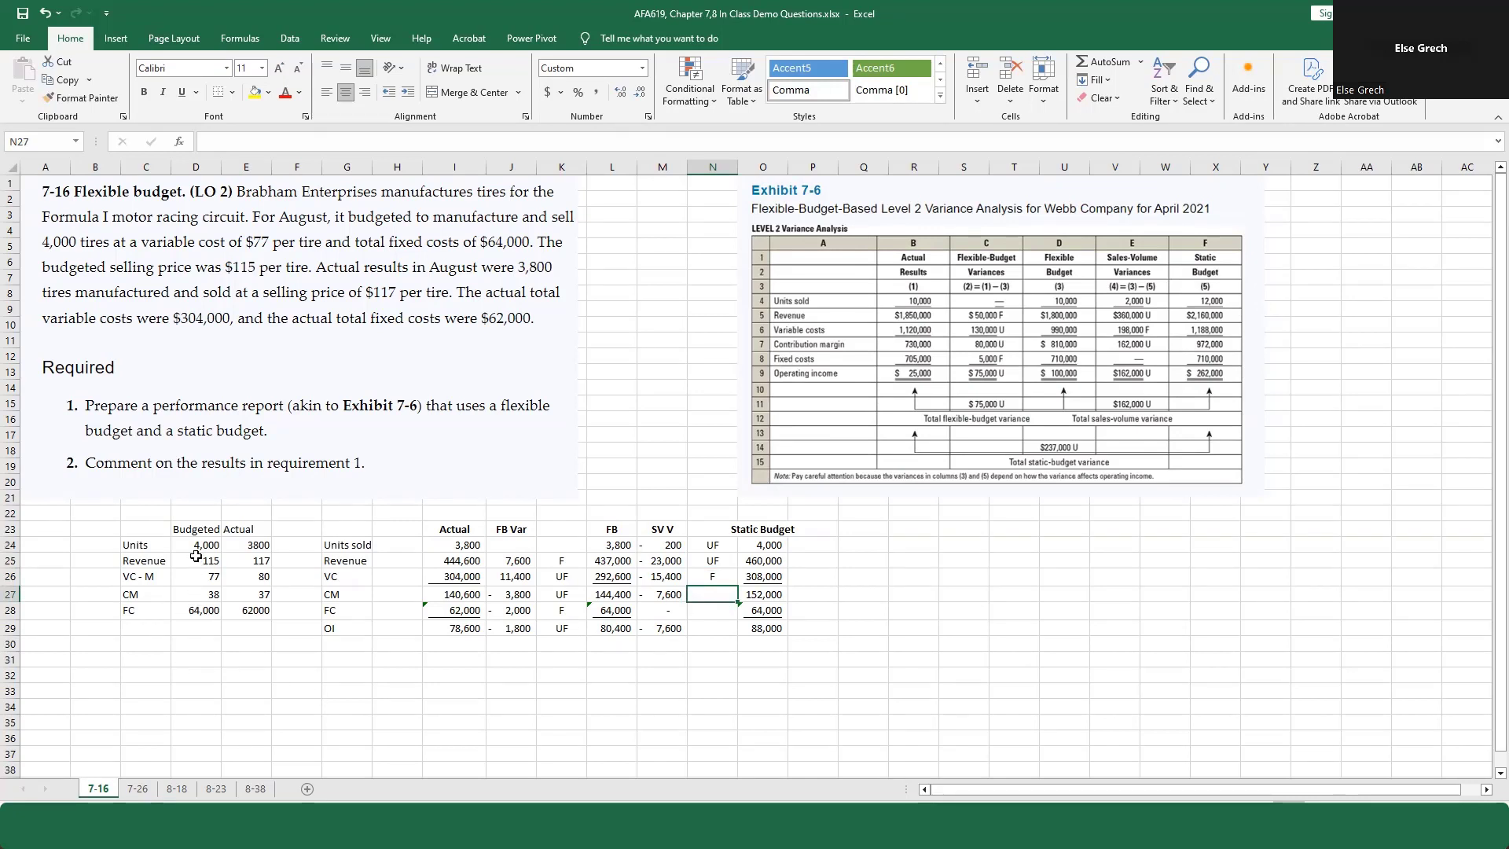
{"action": "left_click_drag", "start_coordinate": [196, 559], "coordinate": [195, 610]}
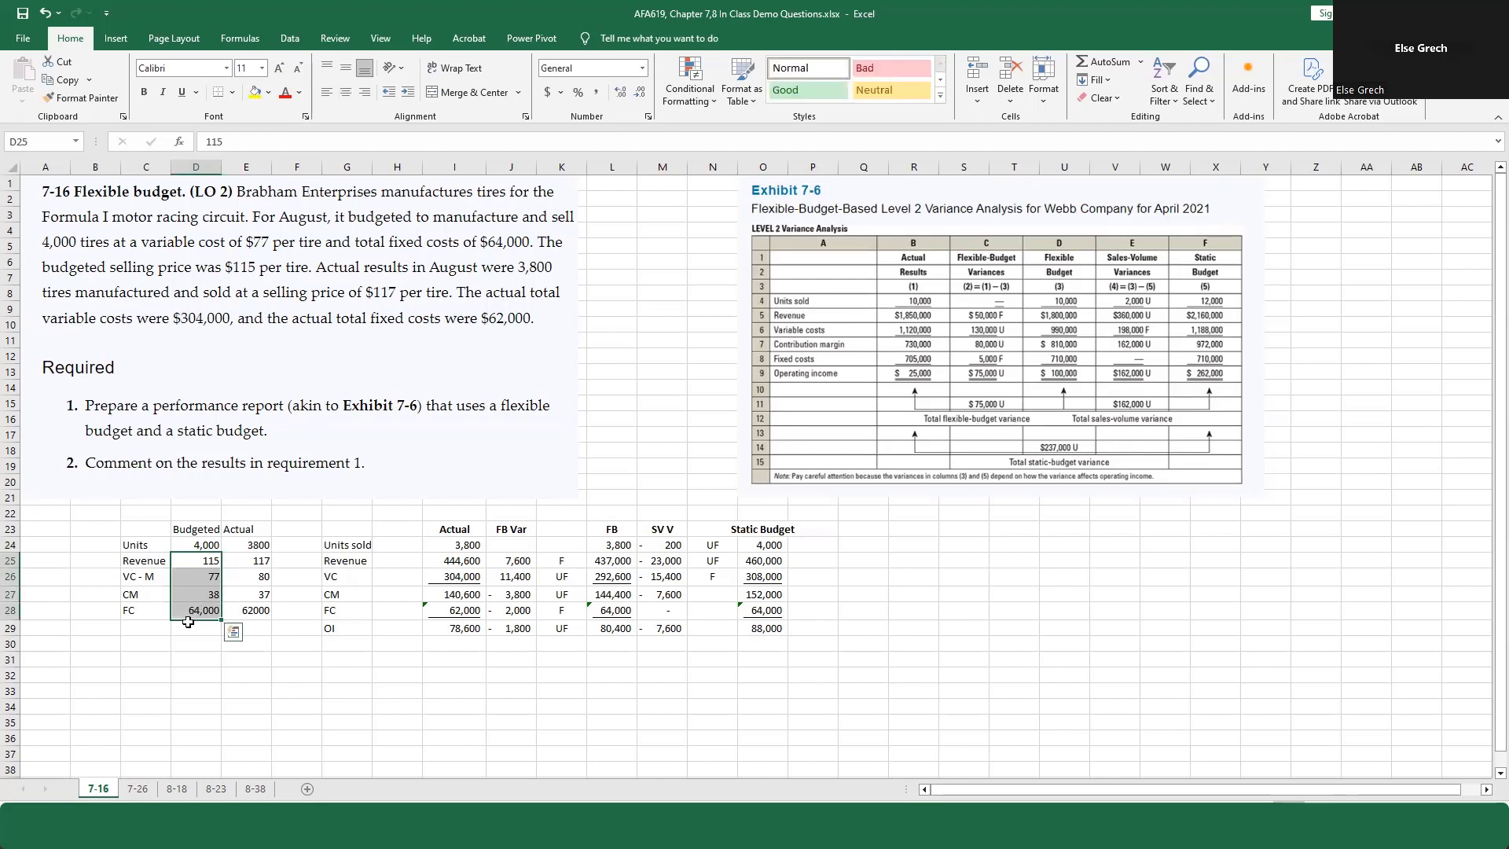
{"action": "left_click", "coordinate": [714, 593]}
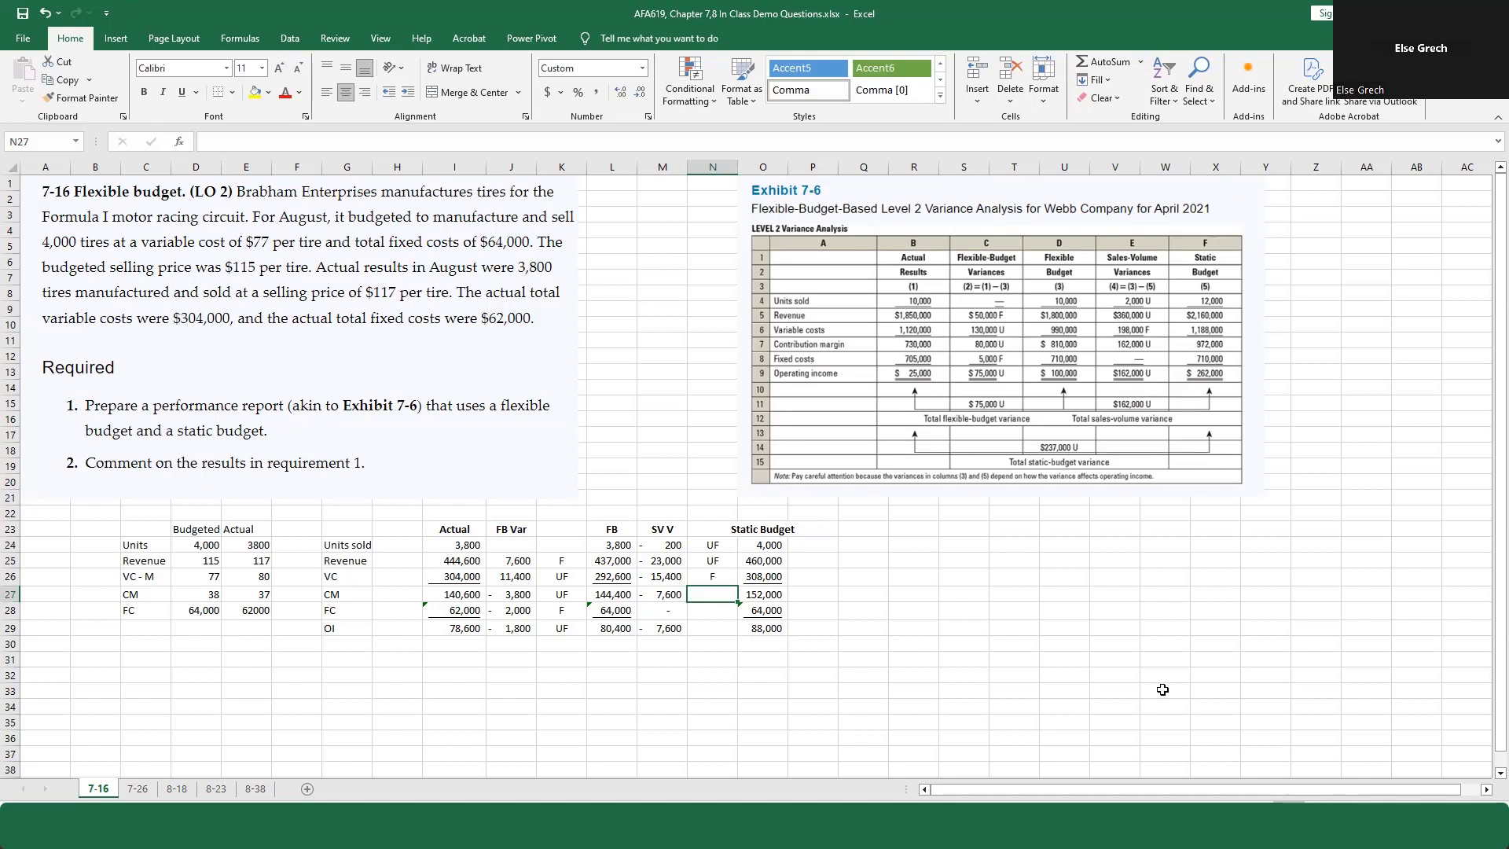
{"action": "type", "text": "UF"}
{"action": "key", "text": "Return"}
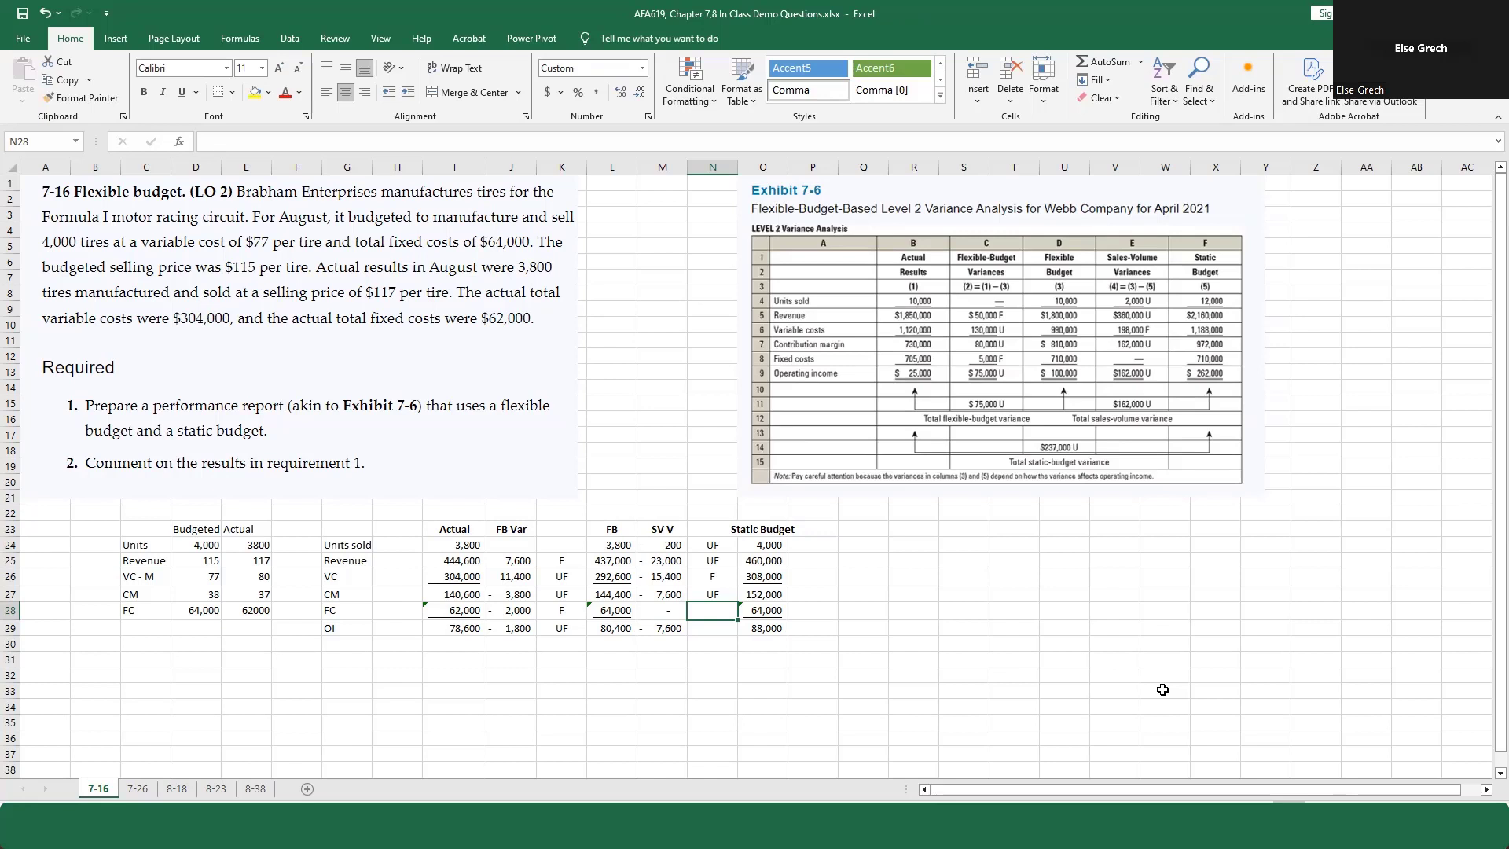
Step: Enter 0 for FC in N28 and UF for OI in N29, and review the sales-volume variances against the FB and Static Budget columns
{"action": "type", "text": "0"}
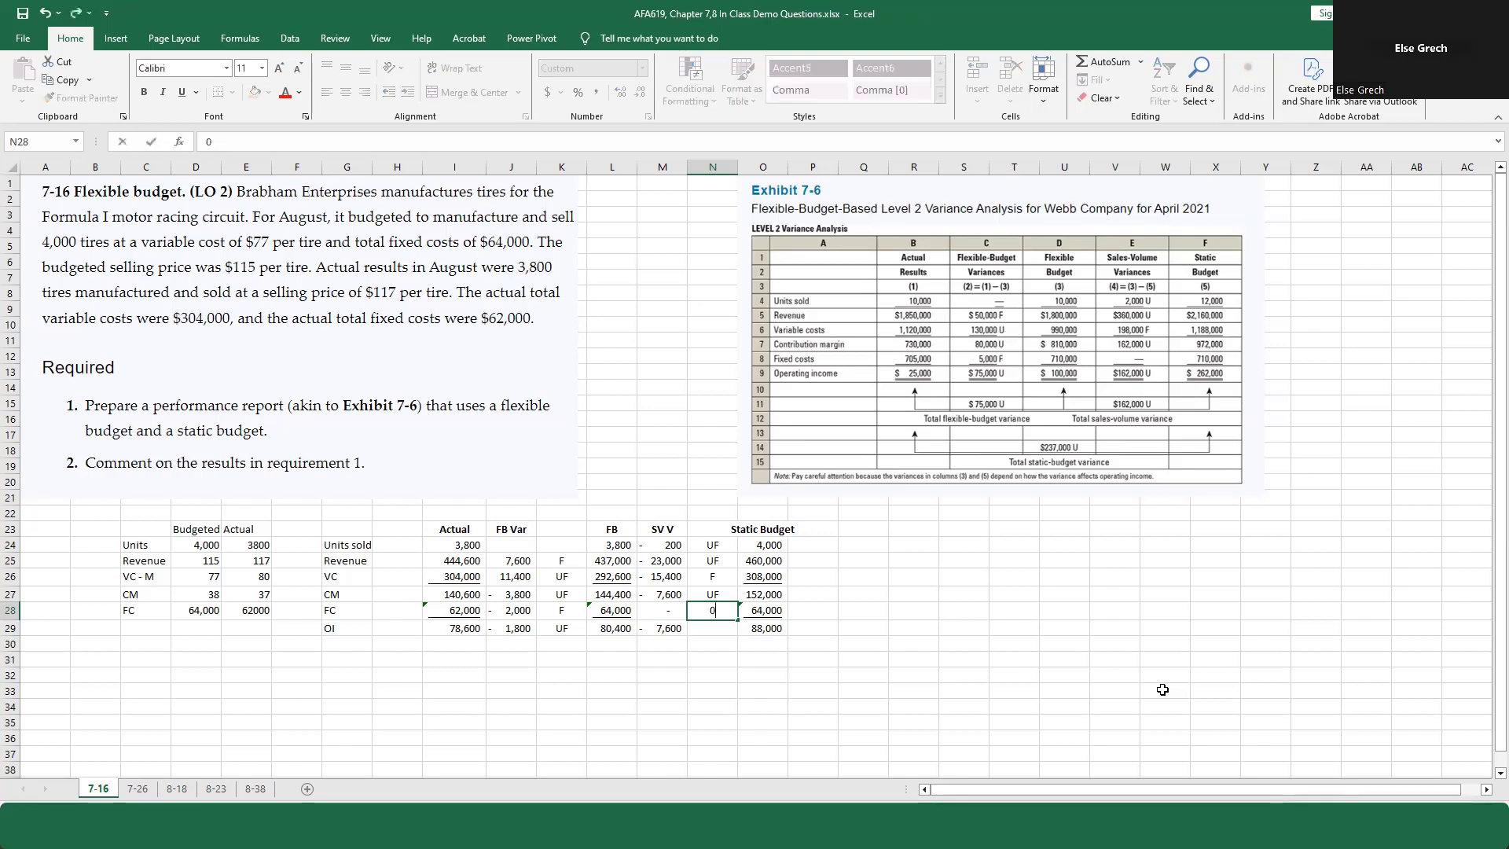
{"action": "key", "text": "Return"}
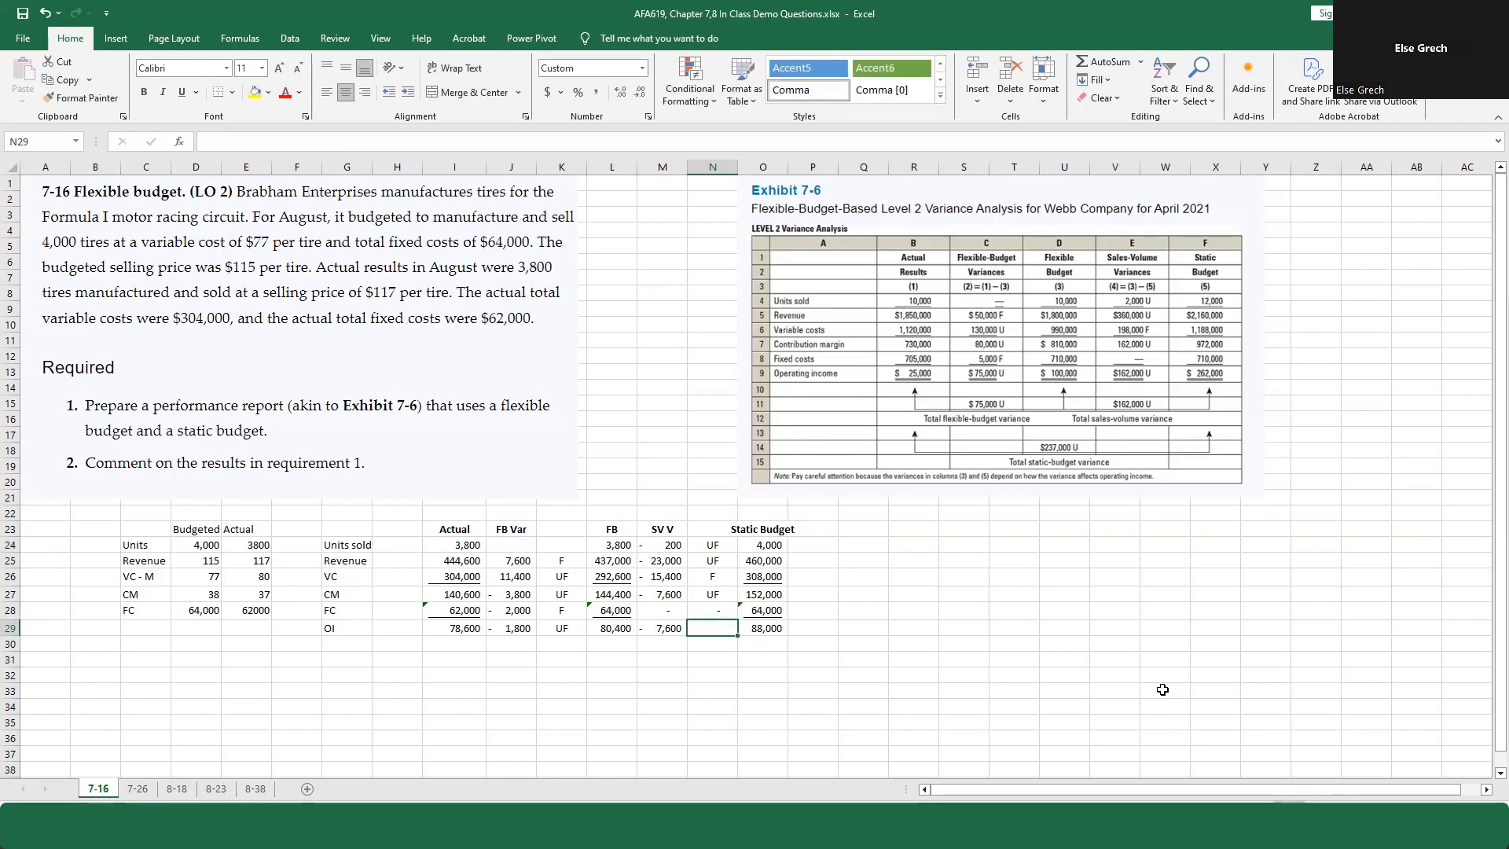
{"action": "type", "text": "UF"}
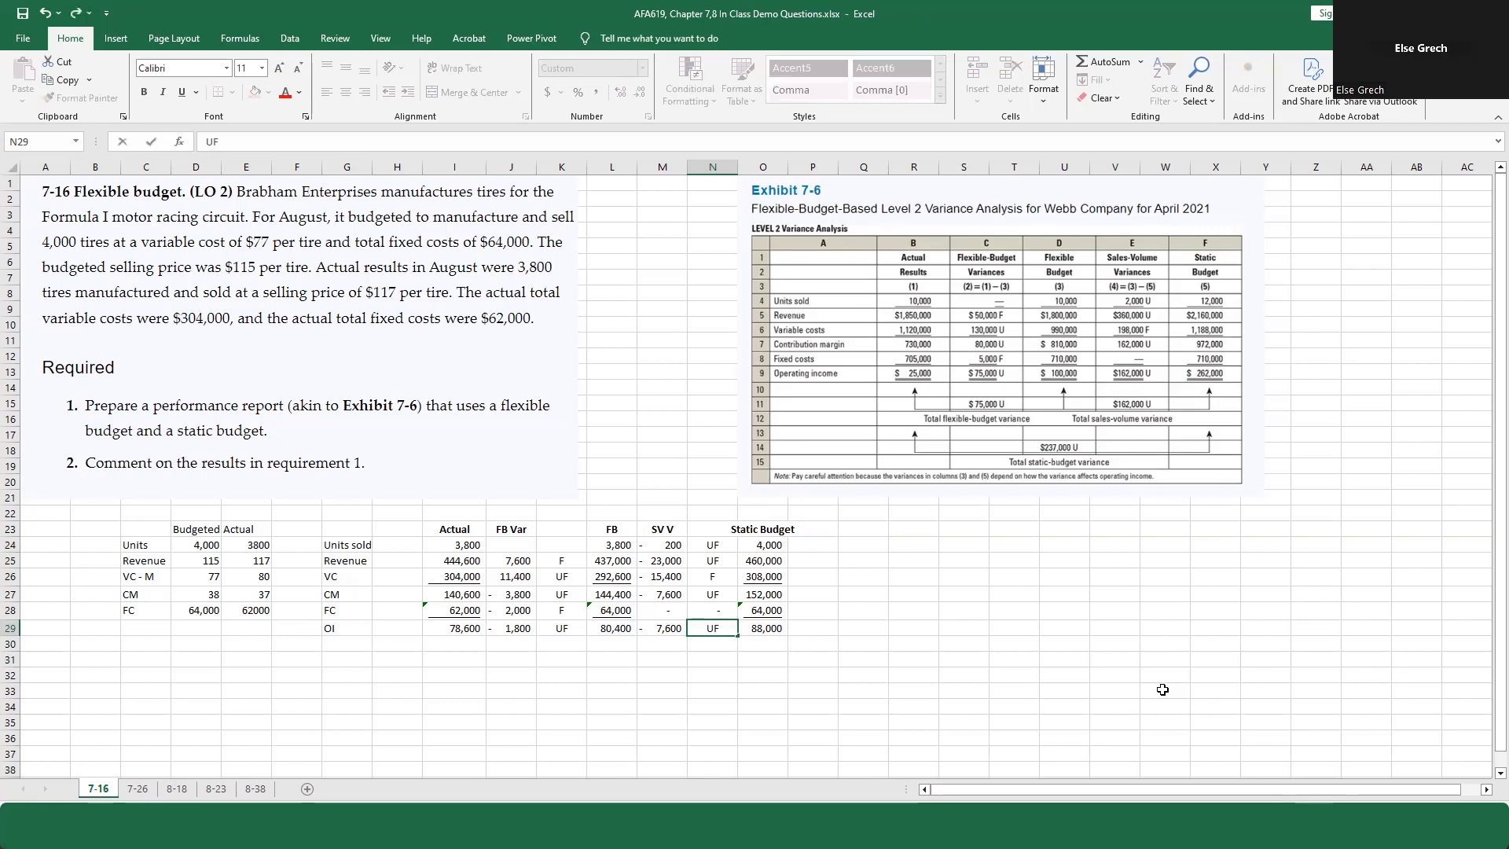
{"action": "key", "text": "Return"}
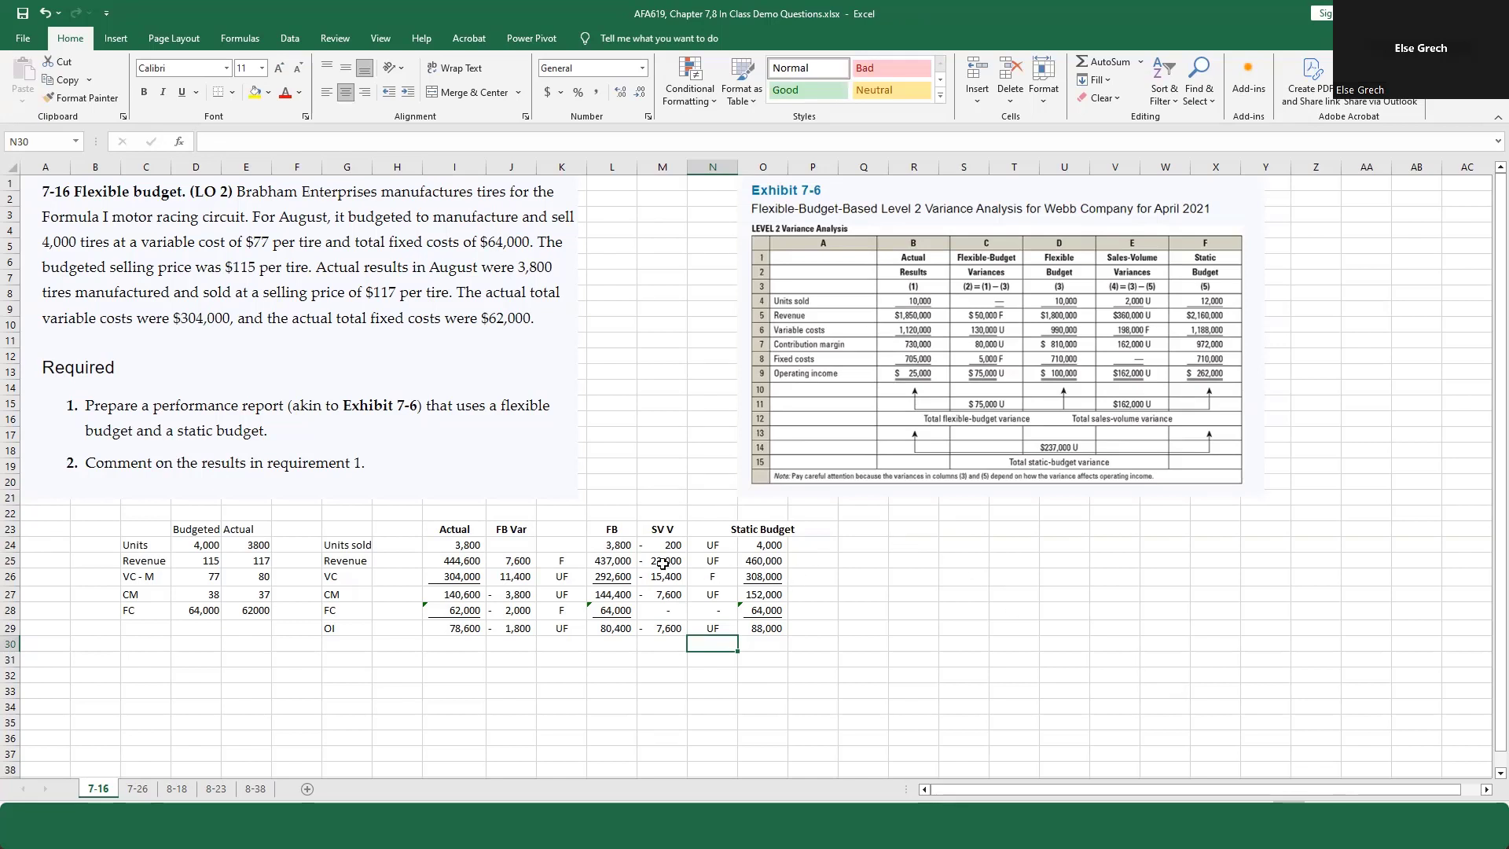
{"action": "left_click_drag", "start_coordinate": [621, 559], "coordinate": [766, 629]}
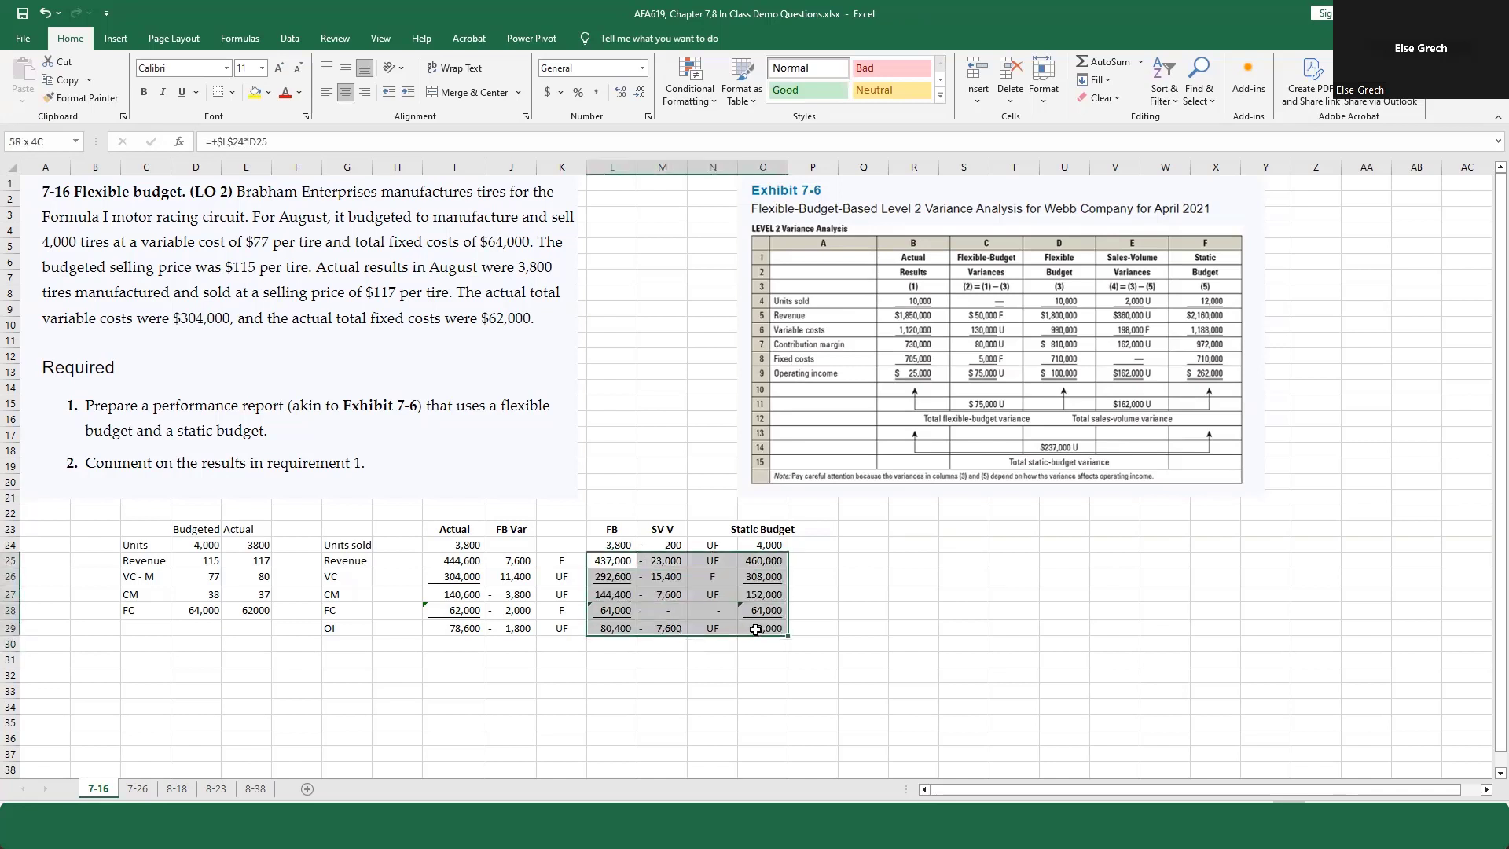
{"action": "left_click_drag", "start_coordinate": [662, 561], "coordinate": [710, 633]}
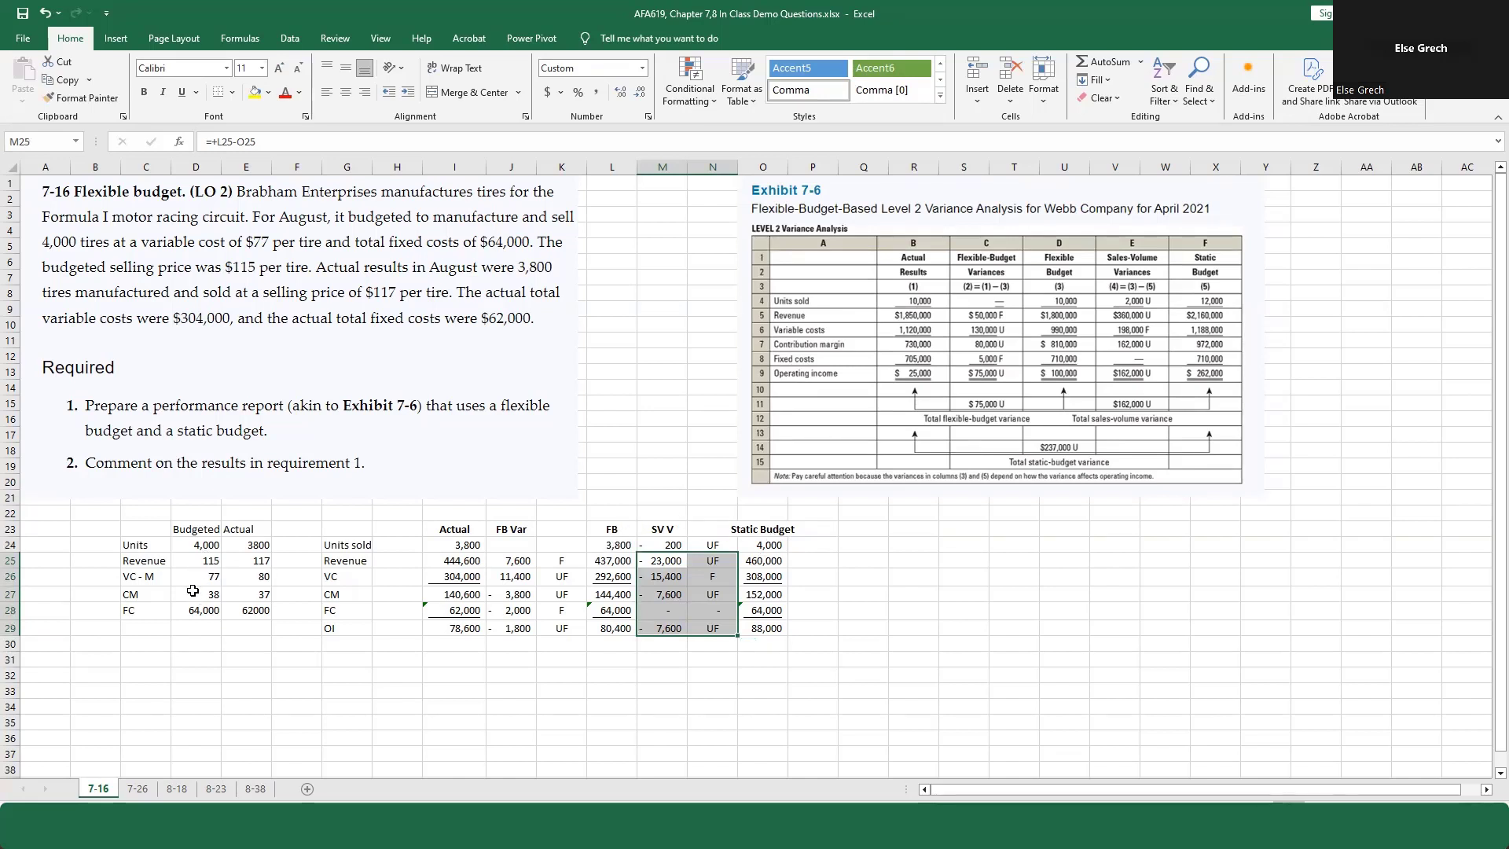
{"action": "key", "text": "ctrl+v"}
{"action": "key", "text": "Escape"}
Step: Highlight the Actual and FB operating income cells, I29 and L29, in yellow
{"action": "left_click", "coordinate": [461, 626]}
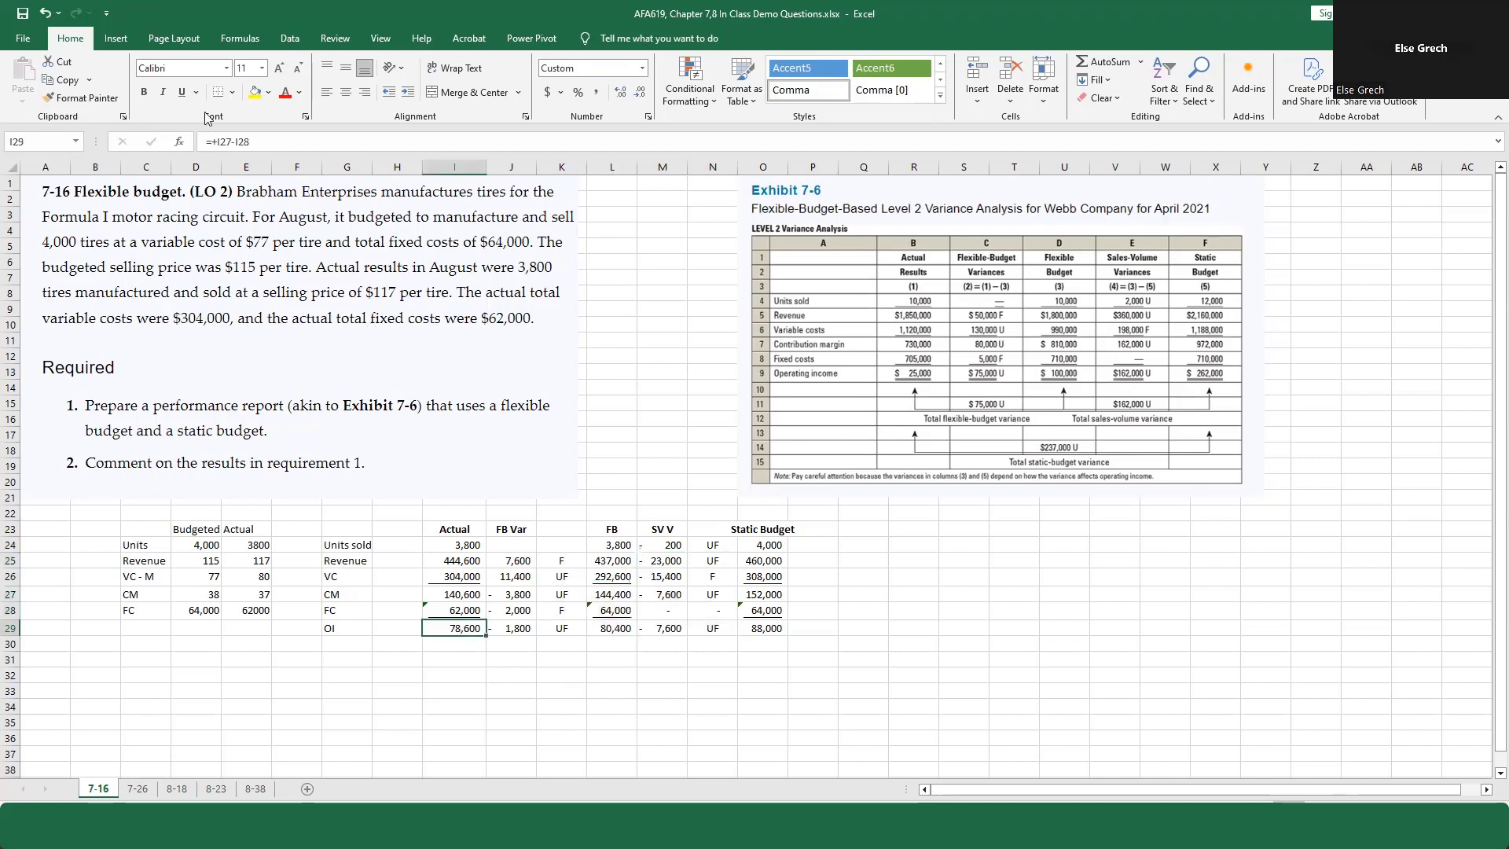
{"action": "left_click", "coordinate": [254, 92]}
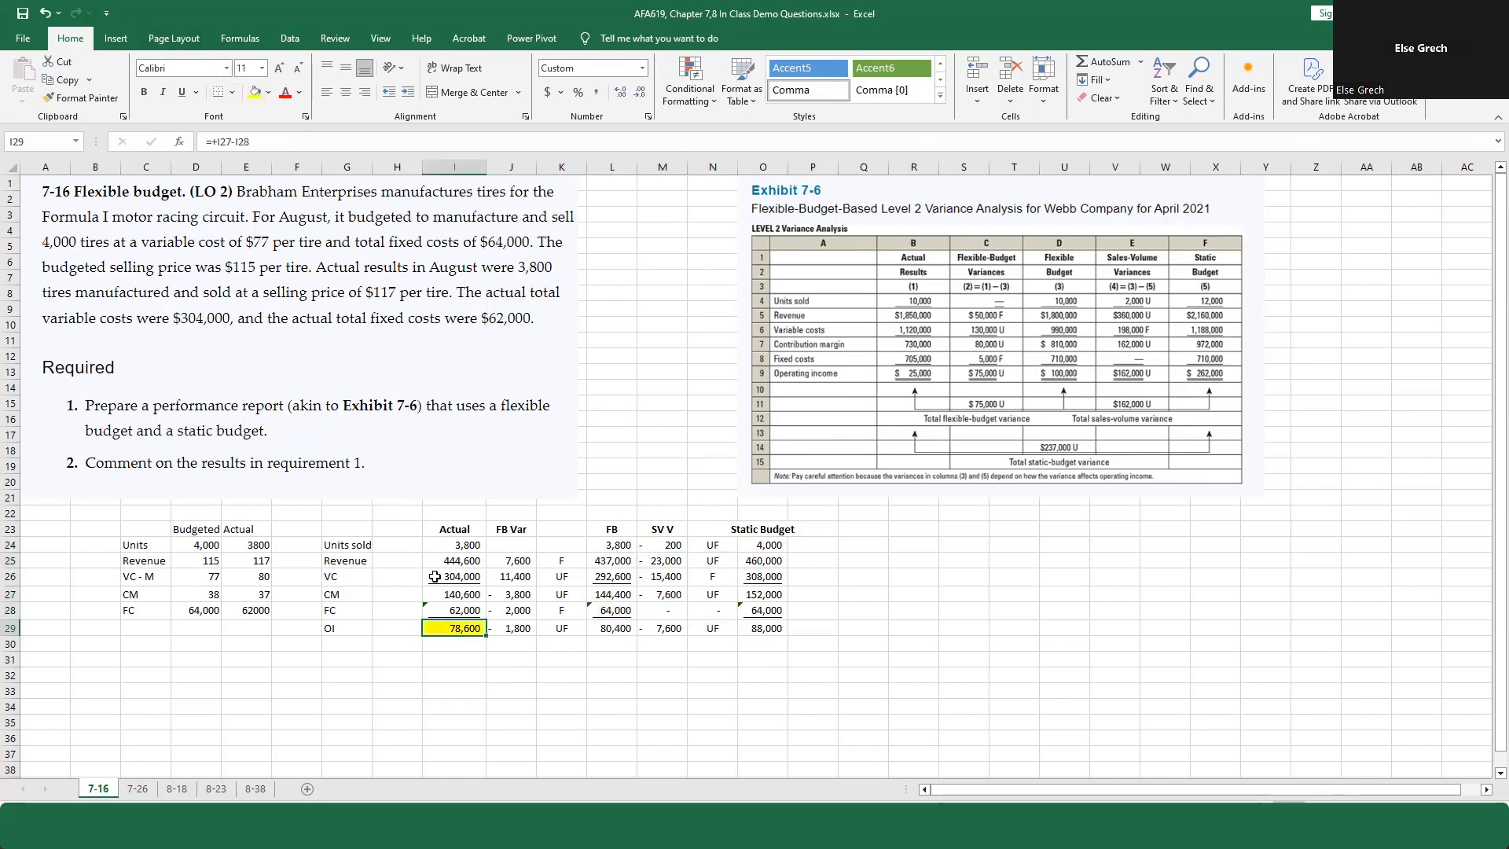
{"action": "left_click", "coordinate": [608, 629]}
{"action": "left_click", "coordinate": [255, 92]}
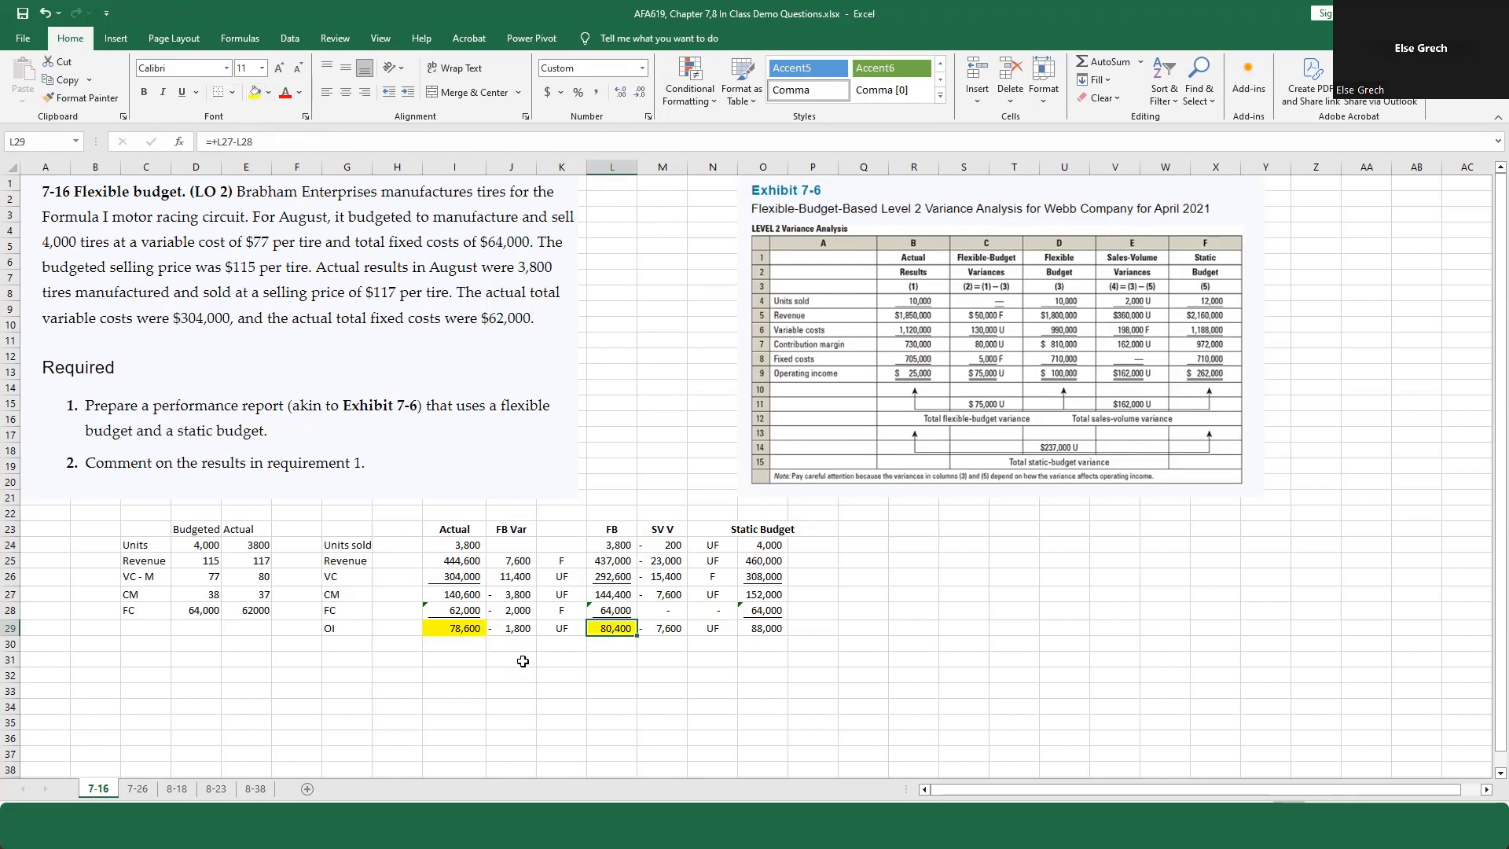
Step: Merge and centre J31:K31 and enter the formula =-J29 for the total flexible-budget variance
{"action": "left_click_drag", "start_coordinate": [521, 662], "coordinate": [545, 659]}
{"action": "left_click", "coordinate": [465, 99]}
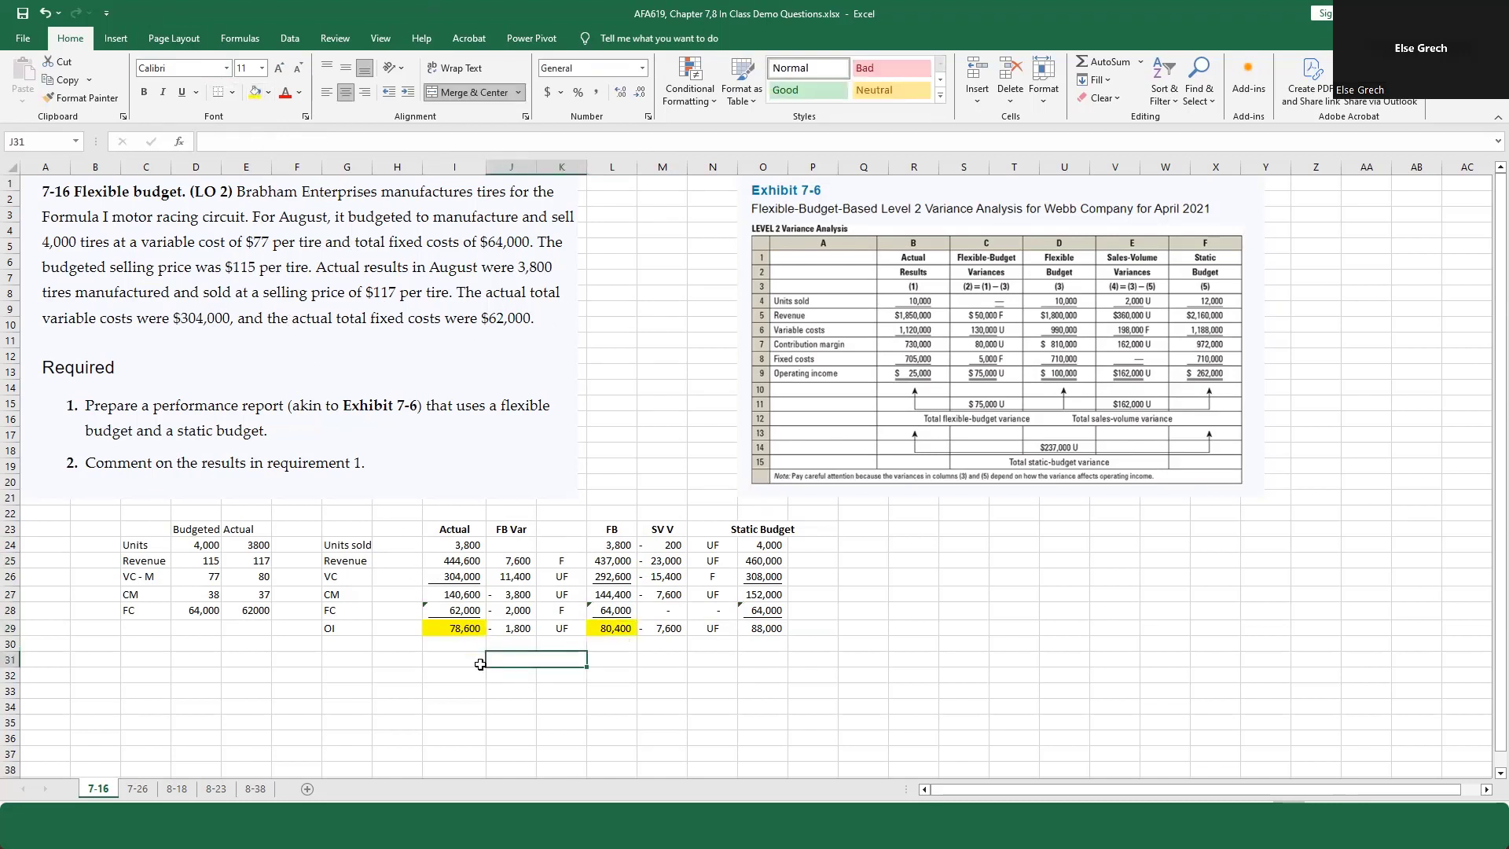
{"action": "type", "text": "=-"}
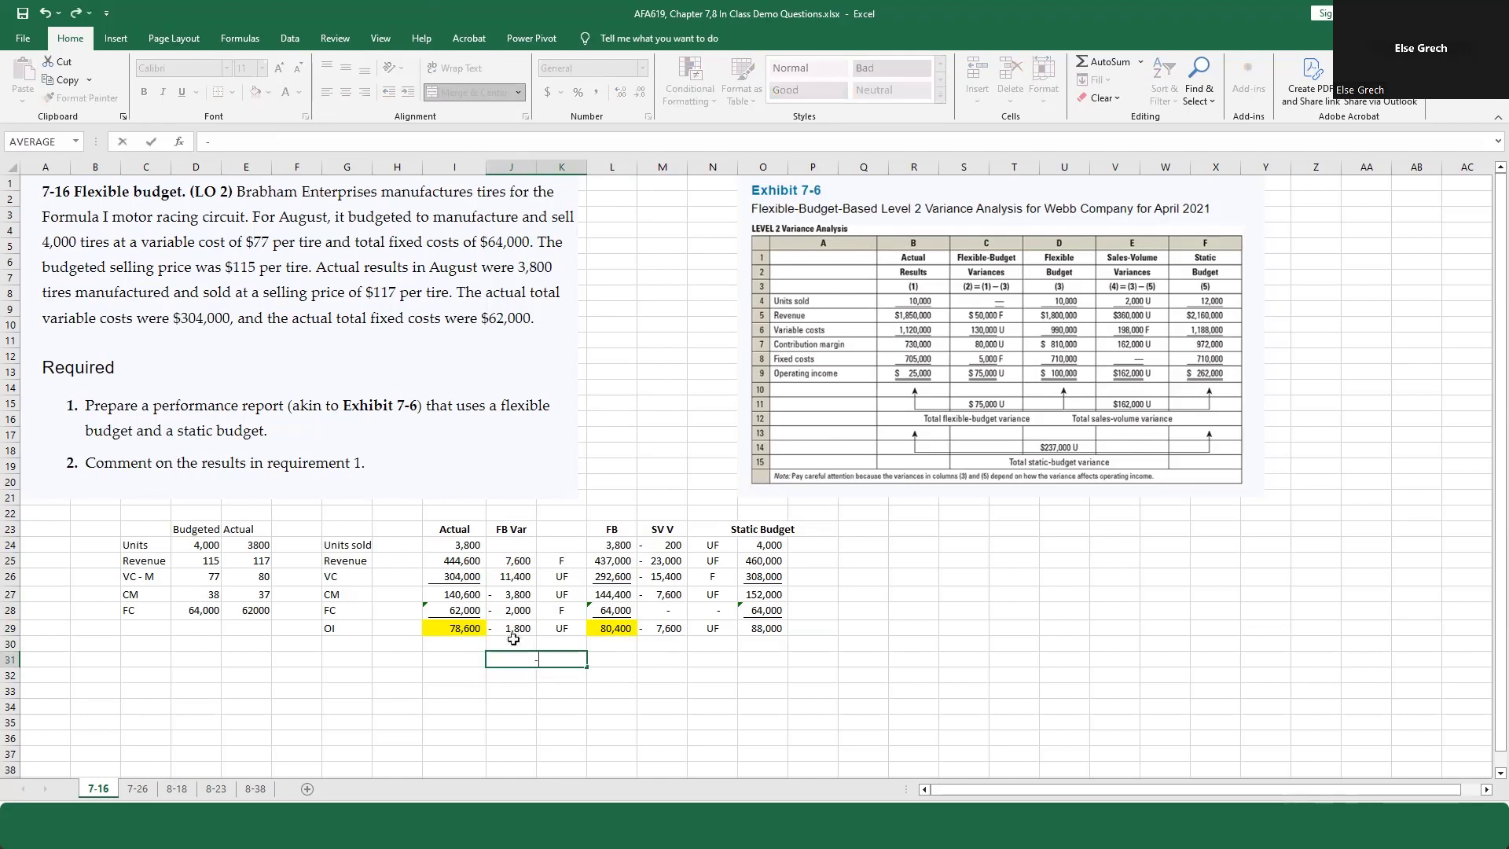
{"action": "left_click", "coordinate": [513, 629]}
{"action": "key", "text": "Return"}
{"action": "left_click", "coordinate": [537, 660]}
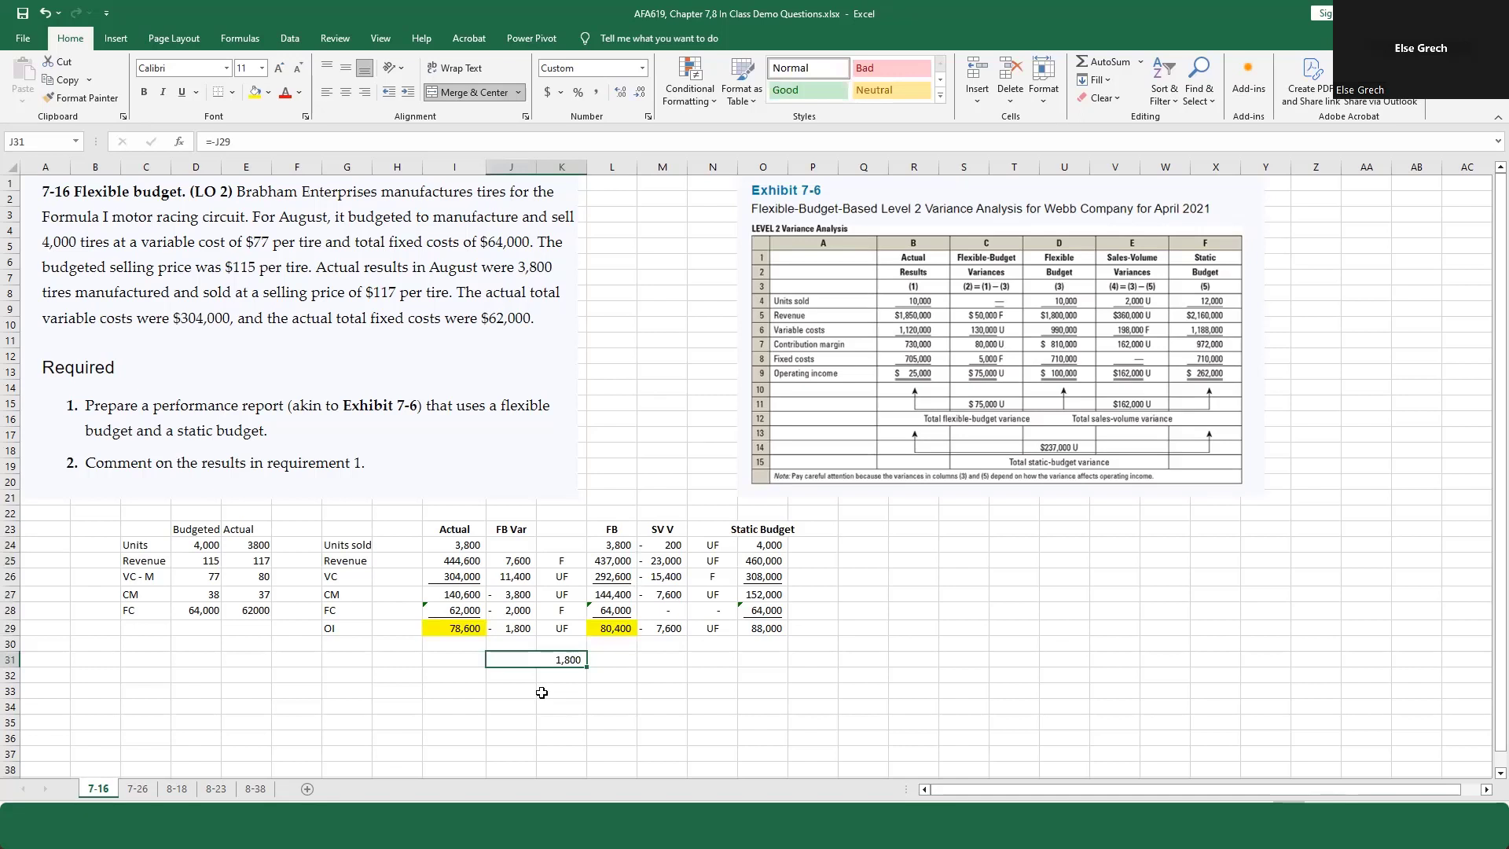
Step: Merge and centre J32:K32 and label the total flexible-budget variance as UF
{"action": "left_click_drag", "start_coordinate": [519, 676], "coordinate": [562, 675]}
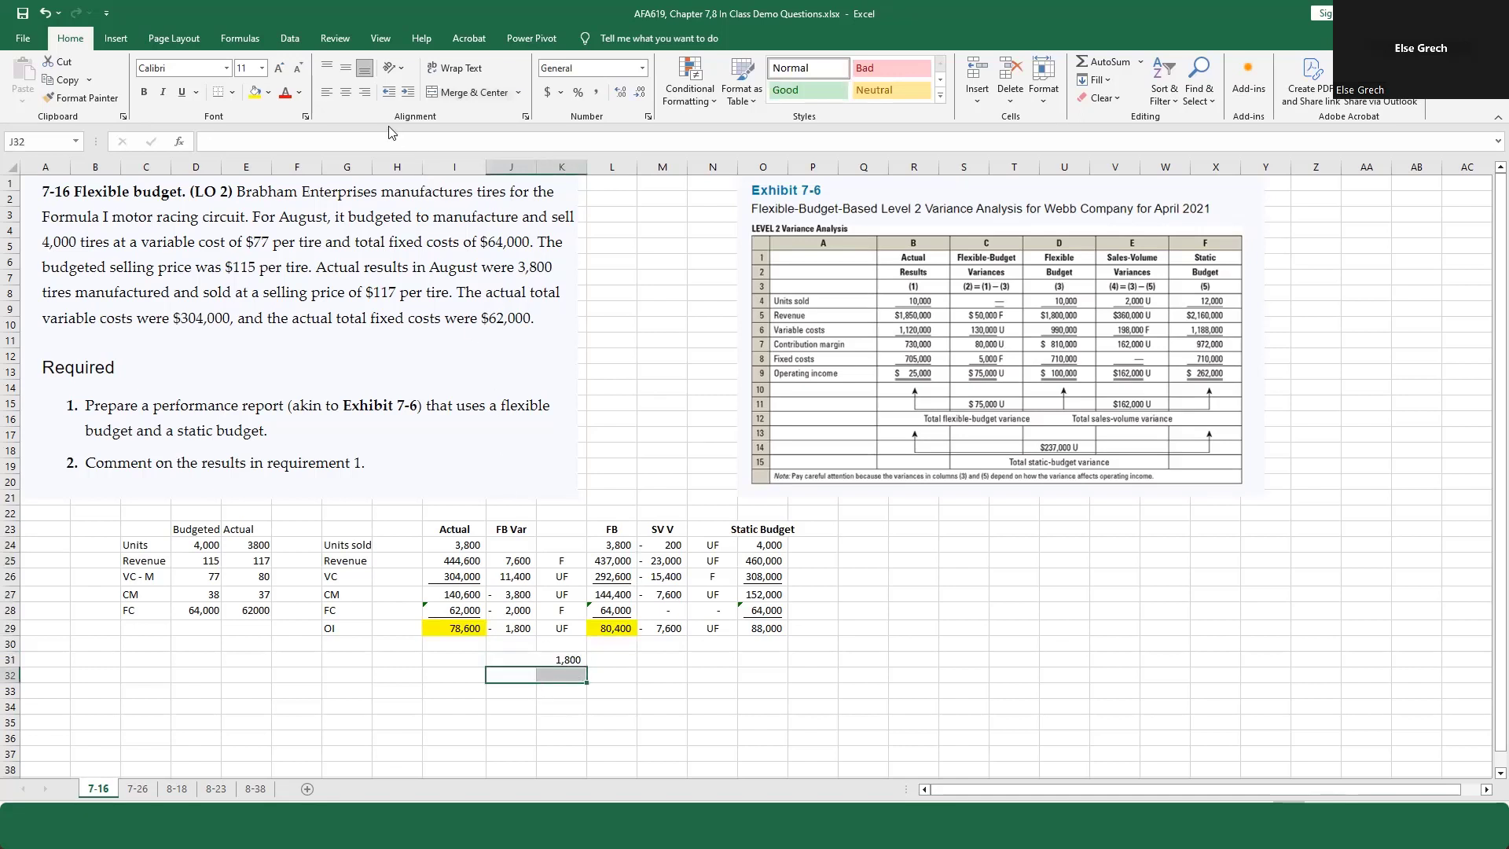
{"action": "left_click", "coordinate": [472, 92]}
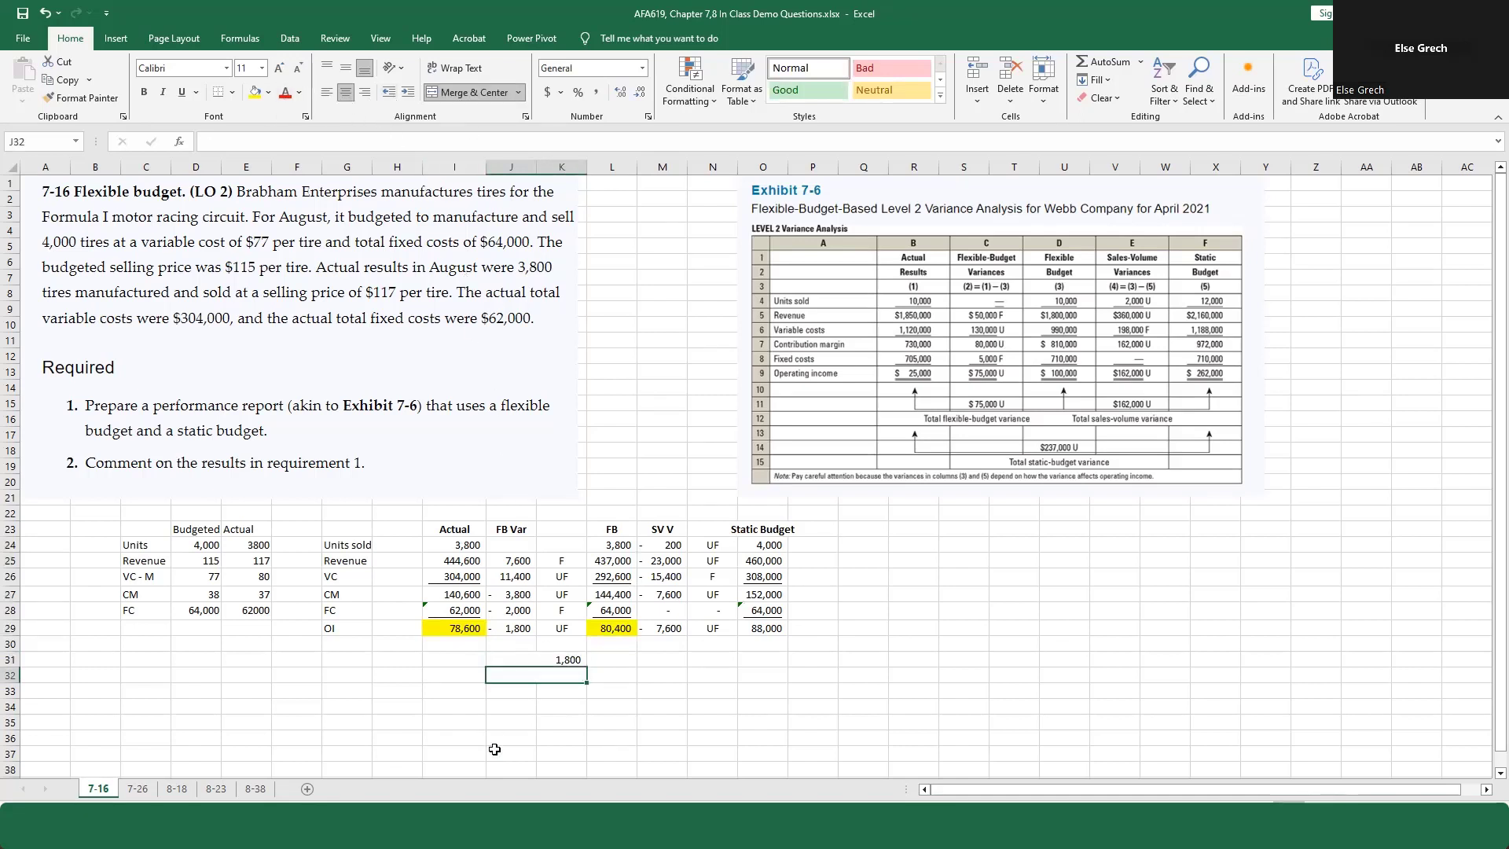
{"action": "type", "text": "UF"}
{"action": "key", "text": "Return"}
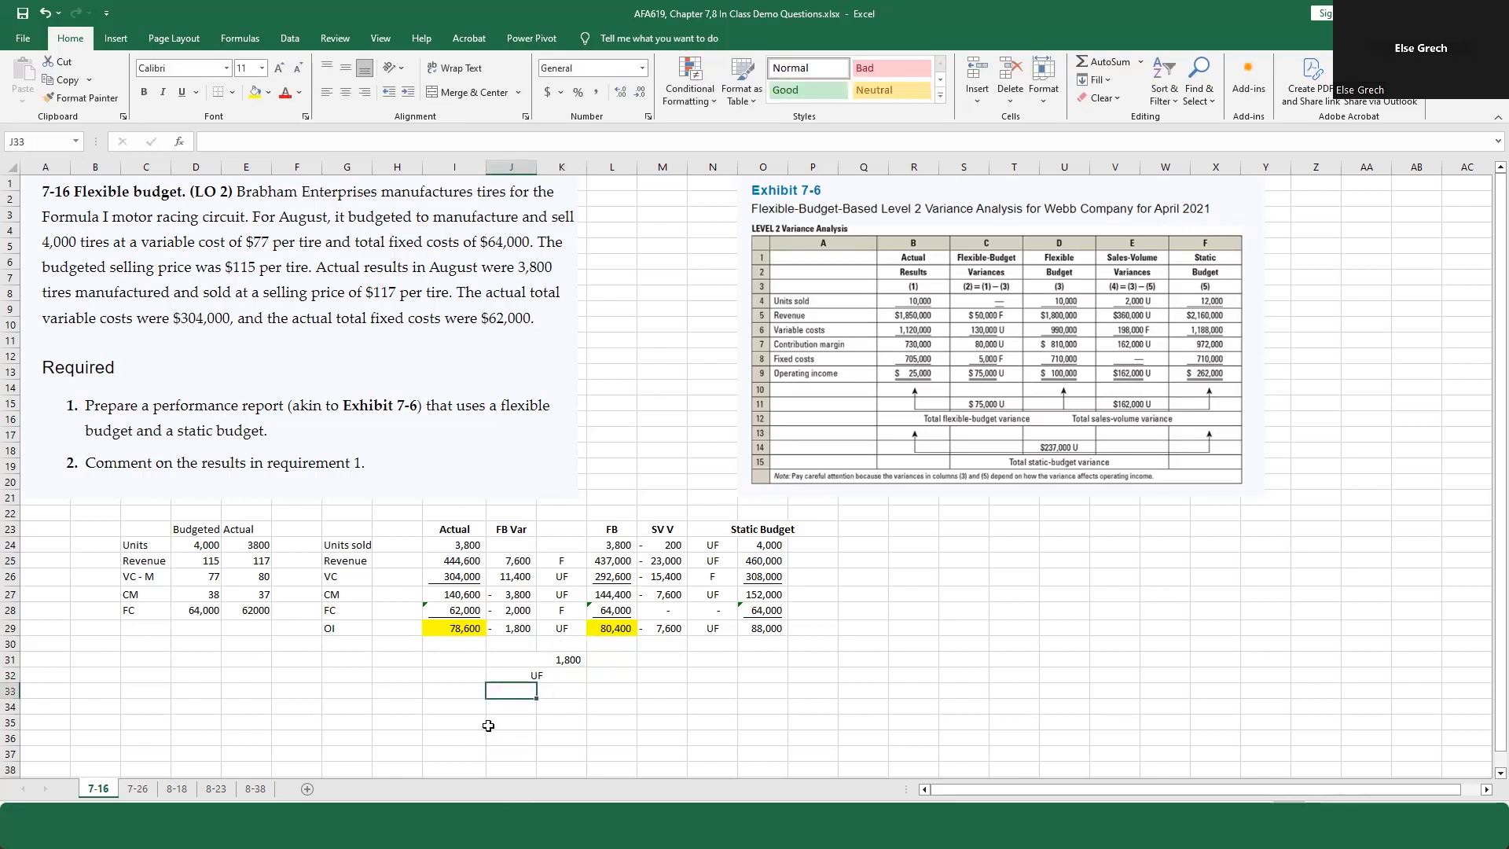
Step: Enter the caption "total flexible budget variance" in I33
{"action": "left_click", "coordinate": [468, 693]}
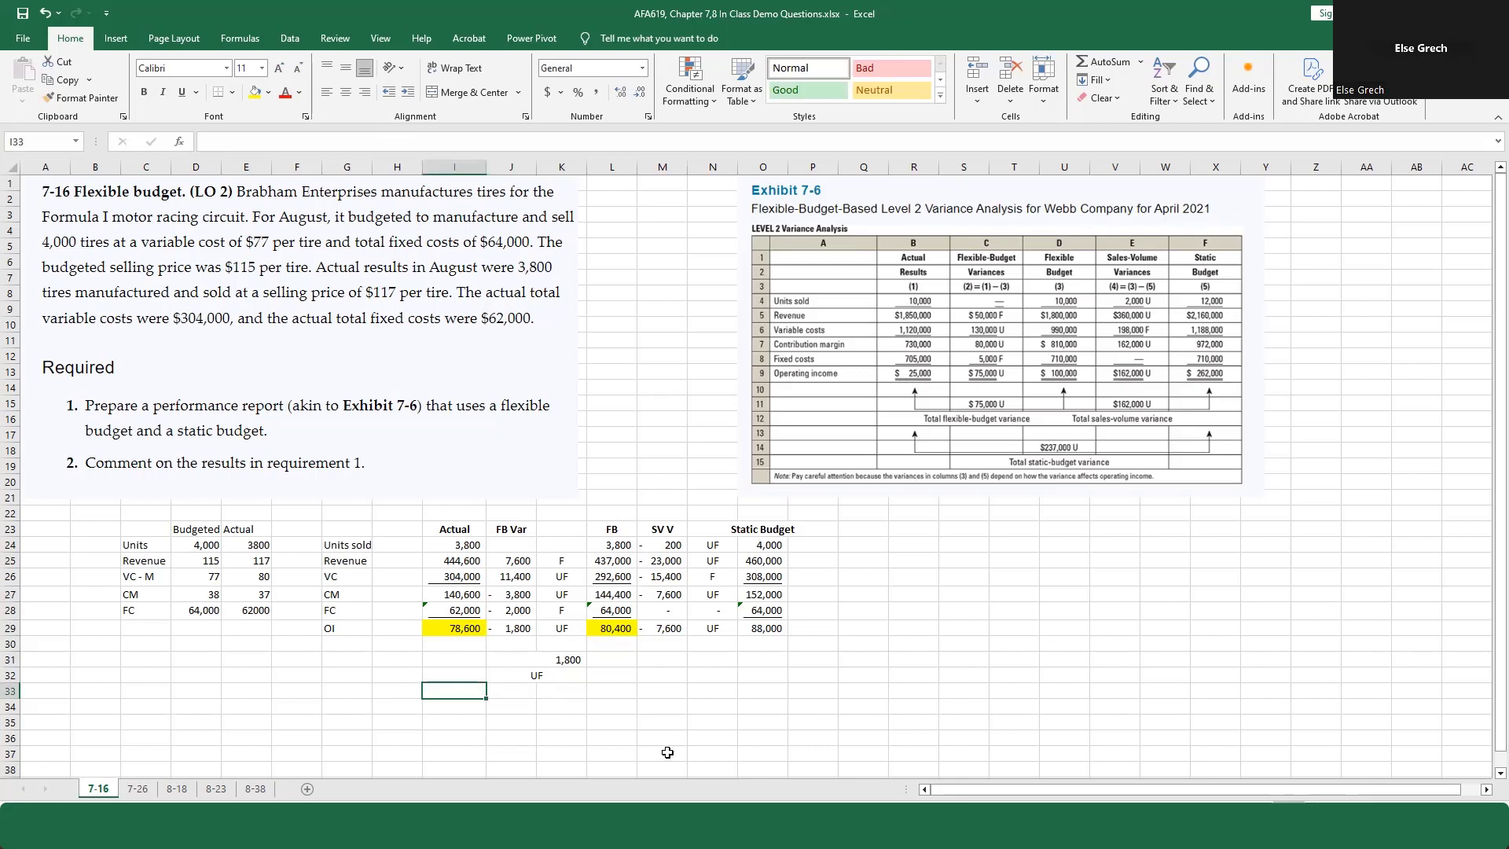
{"action": "type", "text": "total fle"}
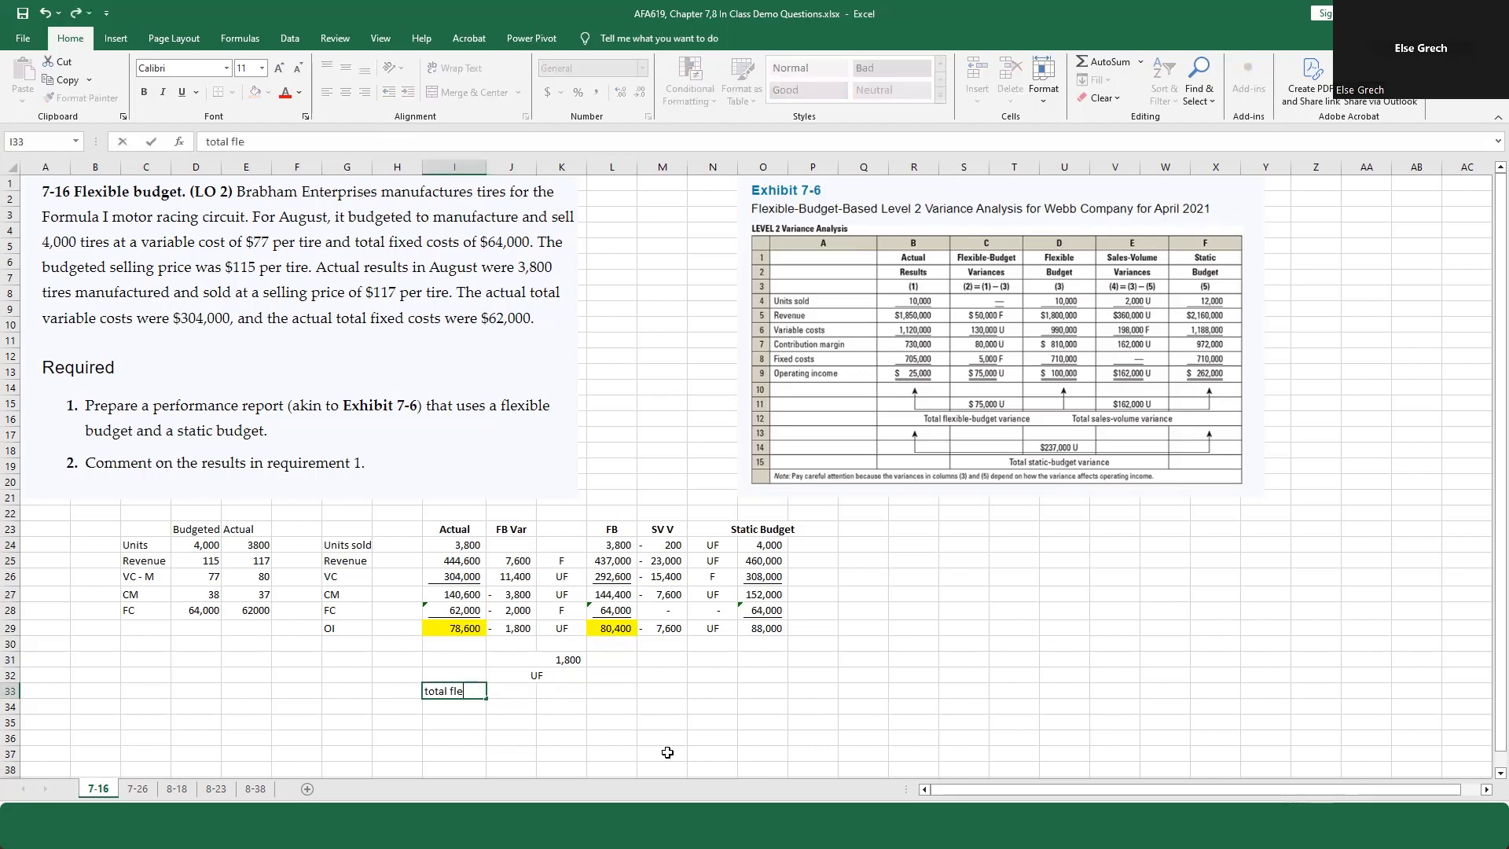
{"action": "type", "text": "xible budgertt variance"}
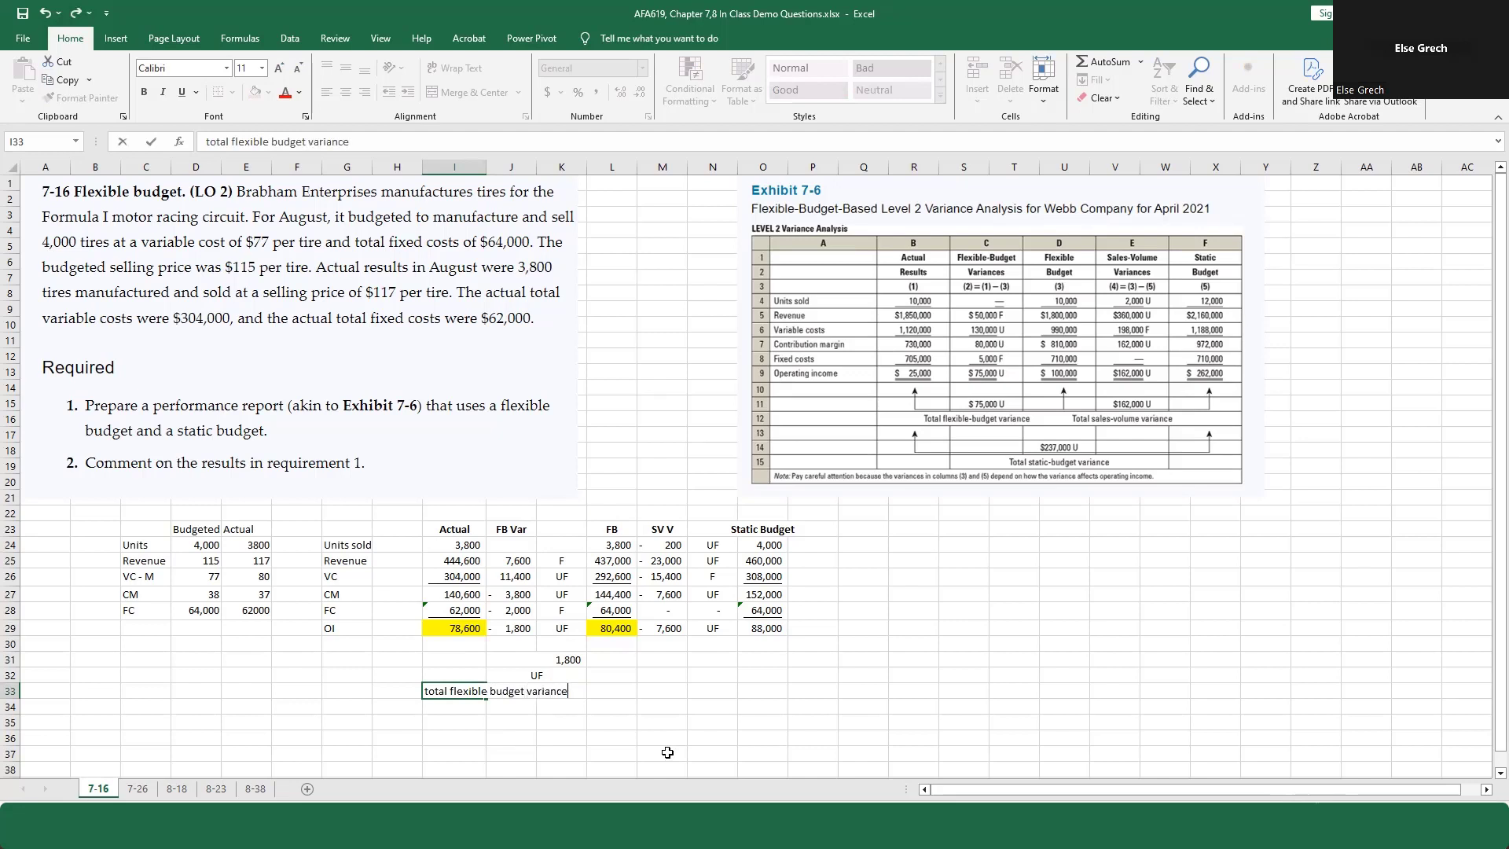
{"action": "key", "text": "Tab"}
{"action": "key", "text": "Left"}
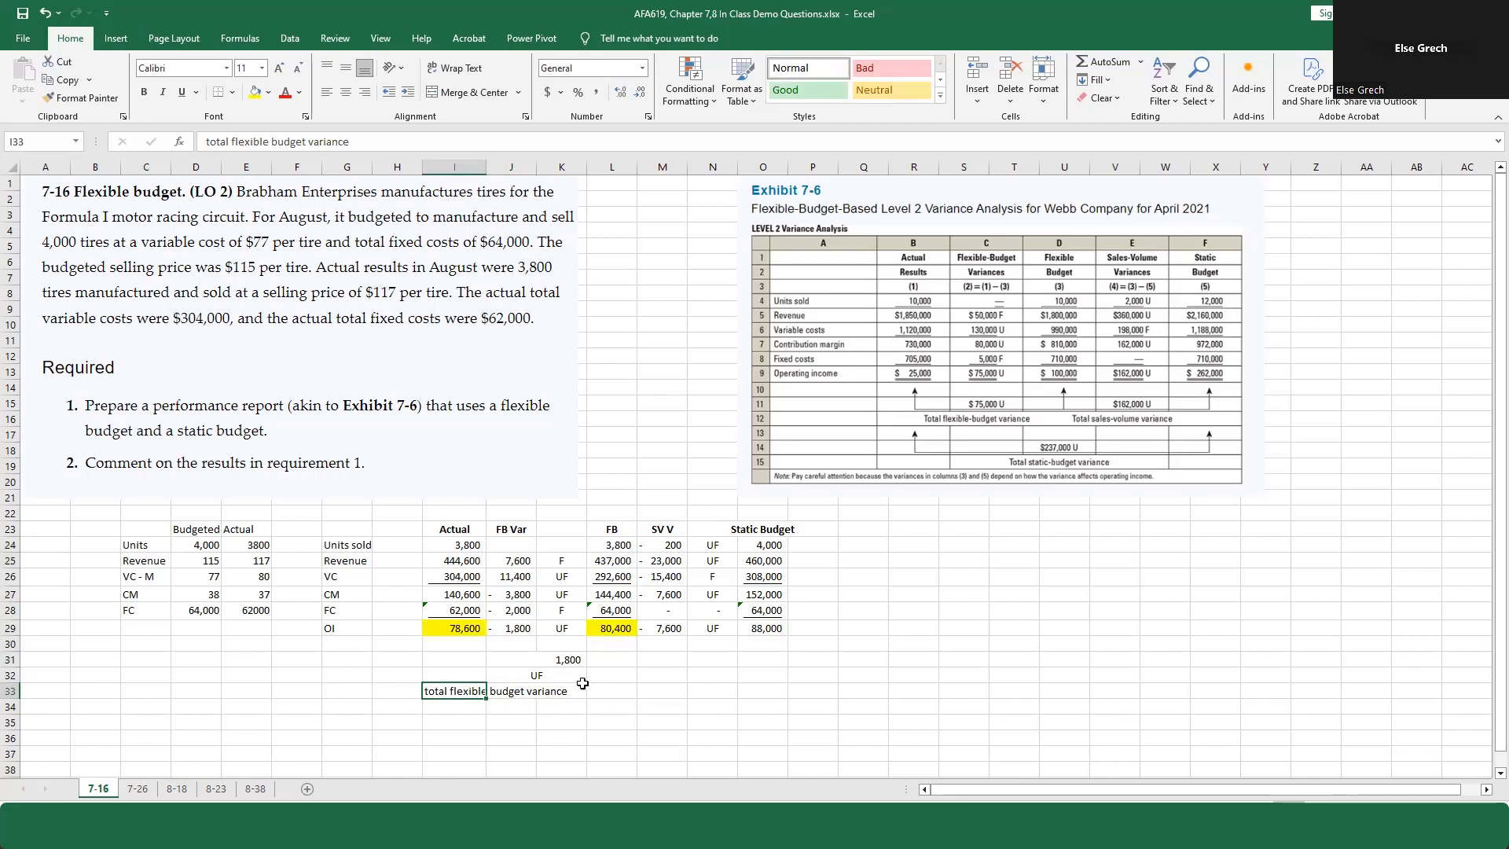
Step: Compare the units sold and the revenue-to-OI figures between the Actual and FB columns
{"action": "left_click", "coordinate": [467, 545]}
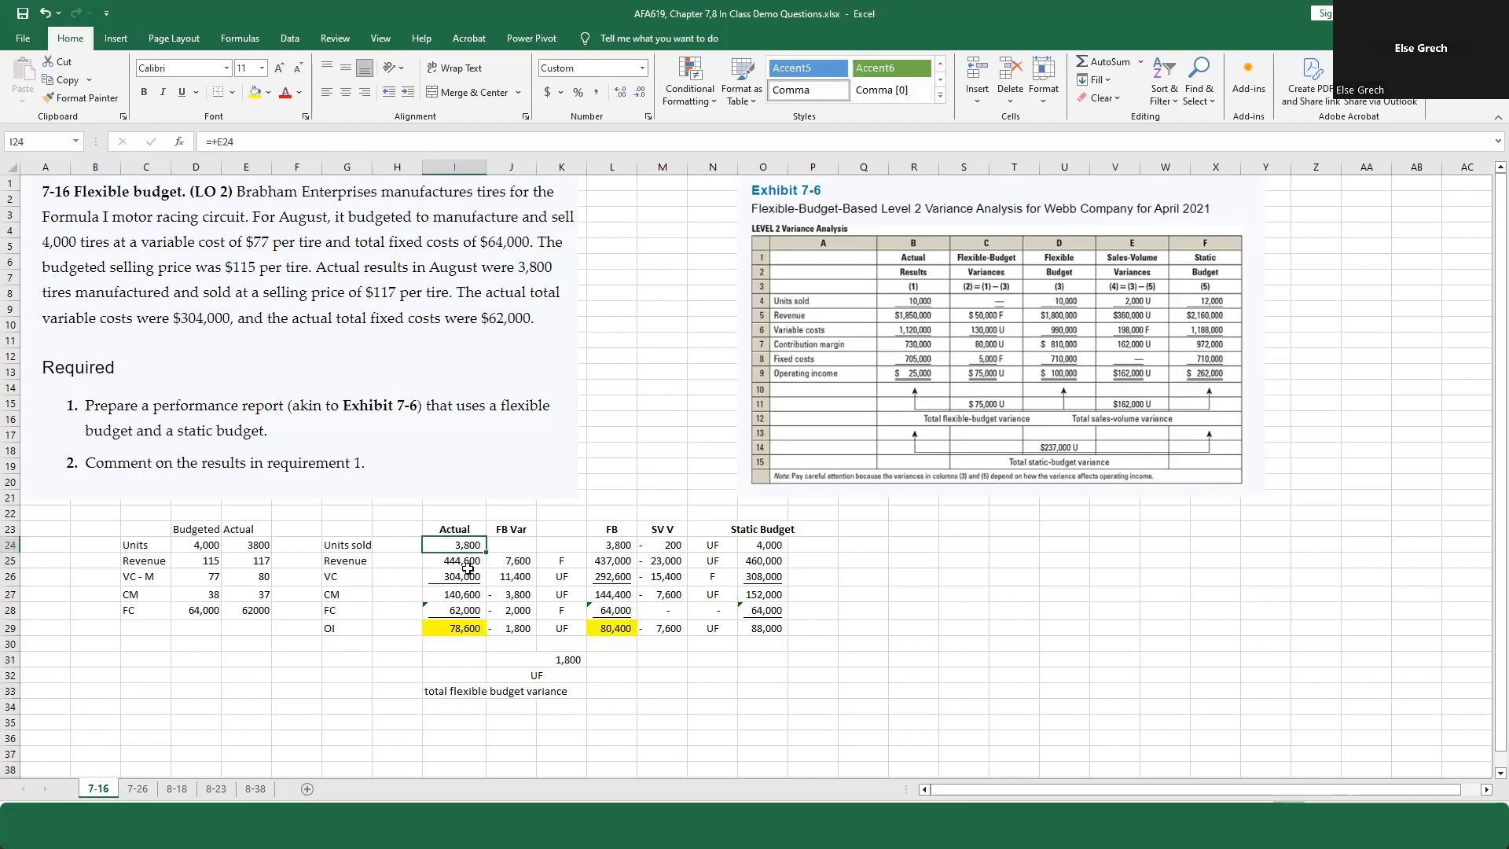
{"action": "left_click_drag", "start_coordinate": [467, 563], "coordinate": [469, 620]}
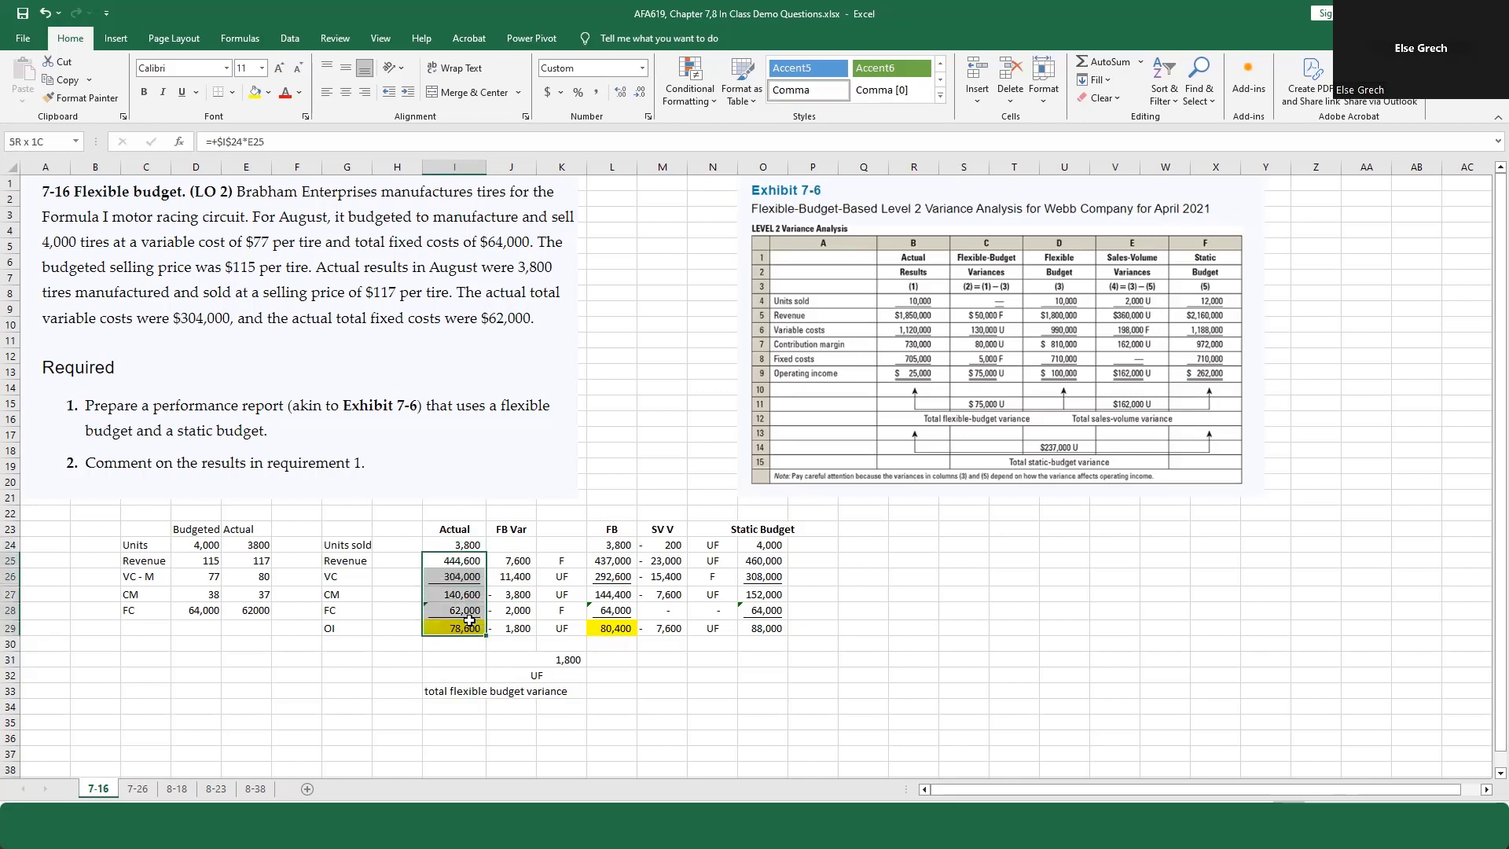
{"action": "left_click", "coordinate": [613, 544]}
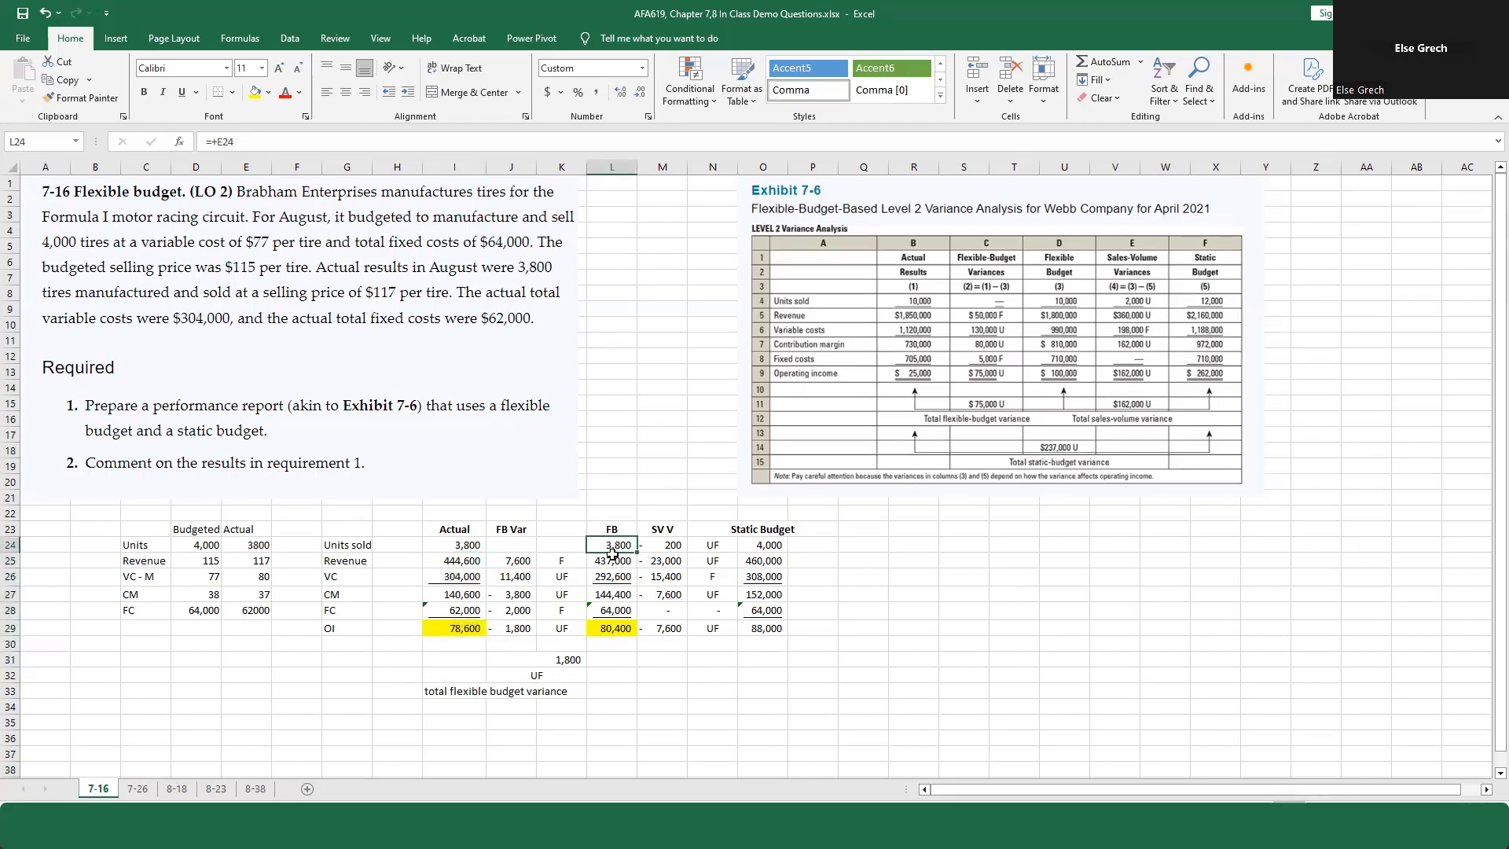
{"action": "left_click_drag", "start_coordinate": [614, 561], "coordinate": [621, 641]}
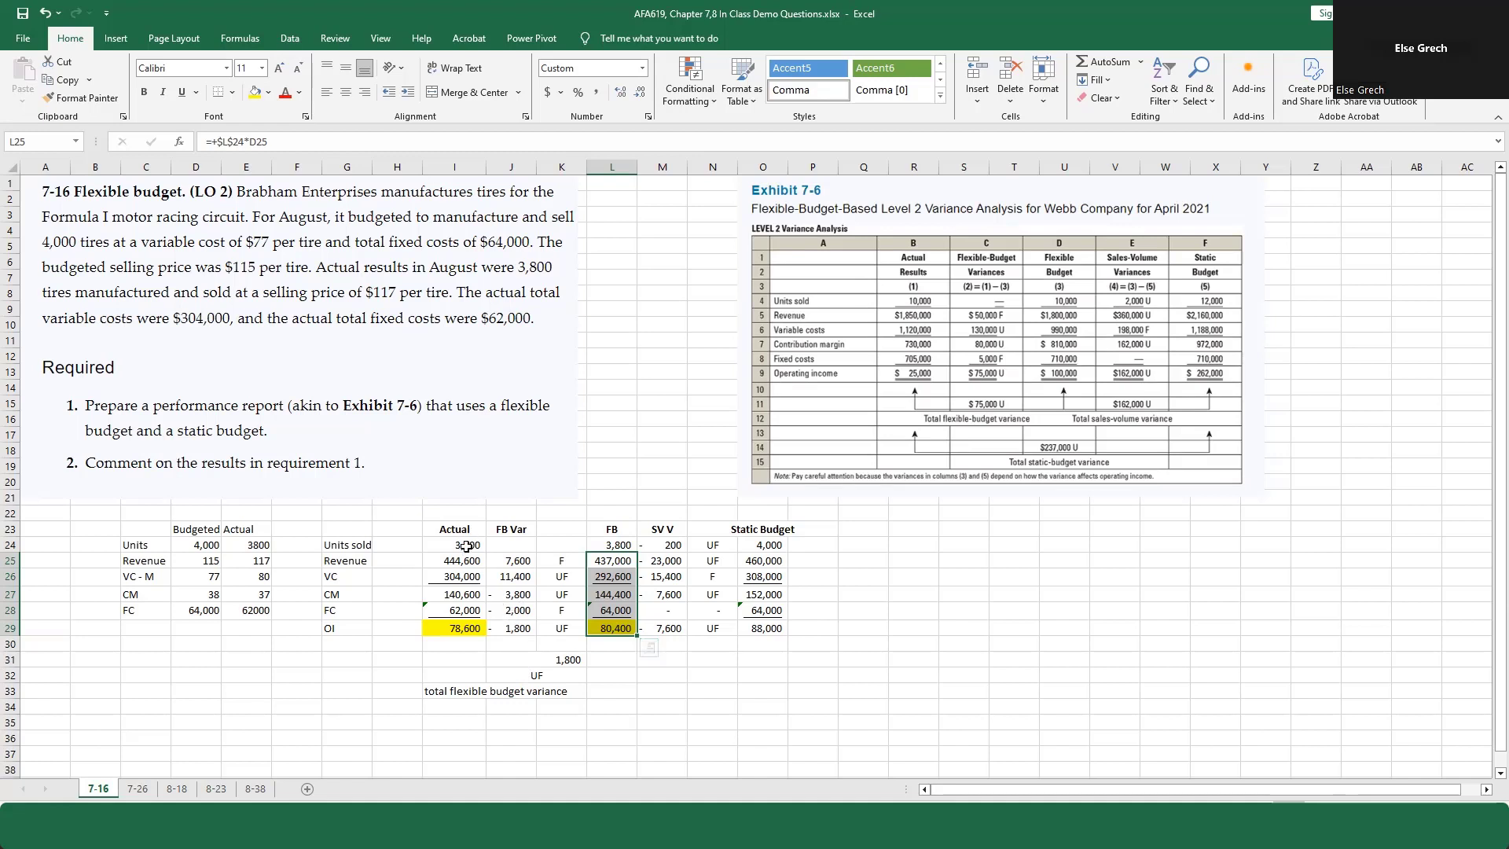
{"action": "left_click_drag", "start_coordinate": [465, 544], "coordinate": [608, 539]}
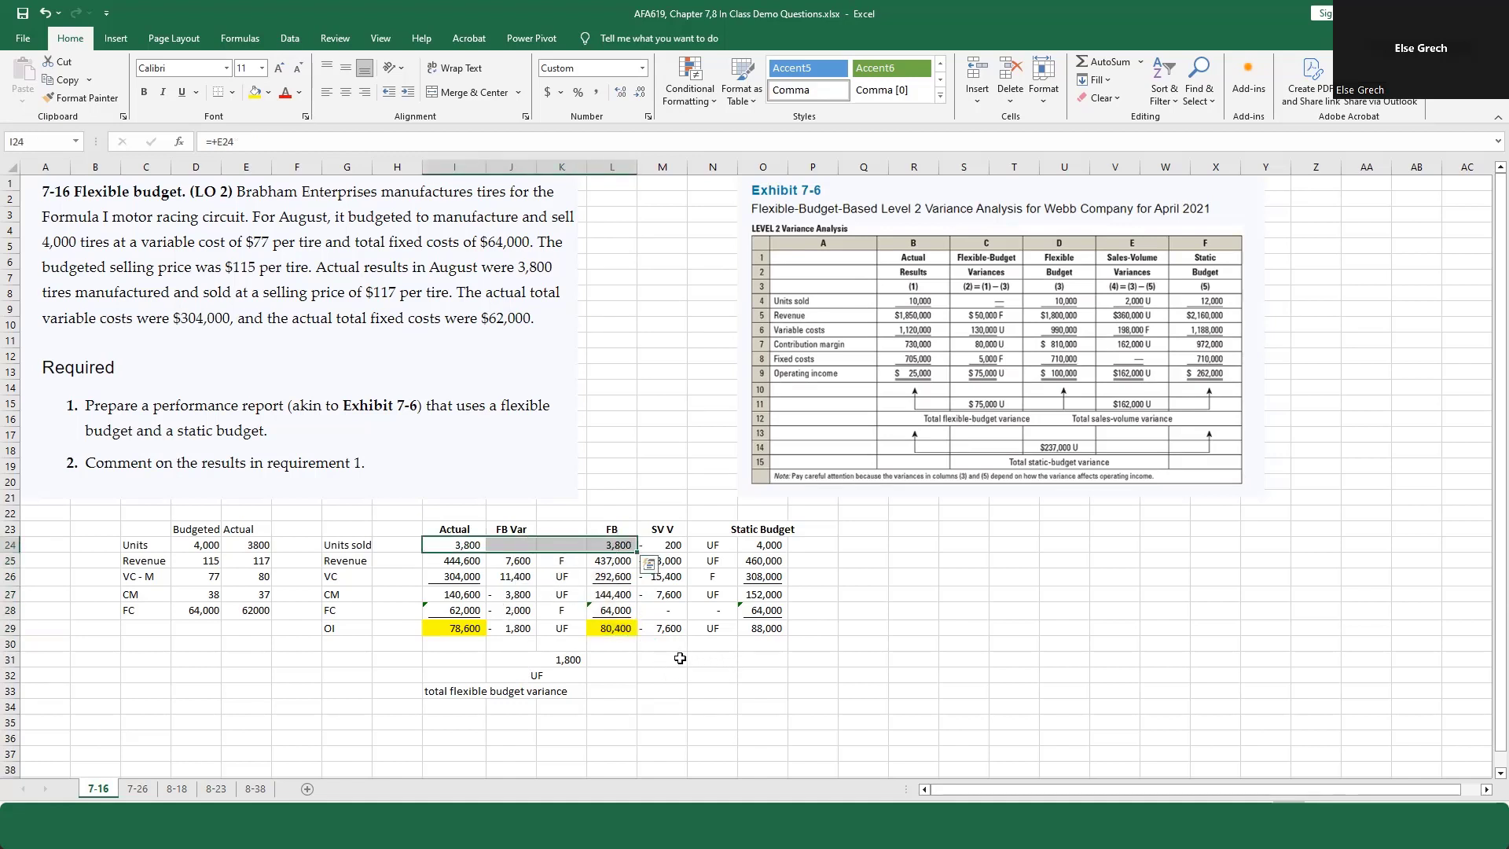
Step: Merge and centre M31:N31 and enter a formula that shows the negative of M29 for the total sales-volume variance
{"action": "left_click_drag", "start_coordinate": [679, 659], "coordinate": [711, 659]}
{"action": "left_click", "coordinate": [481, 94]}
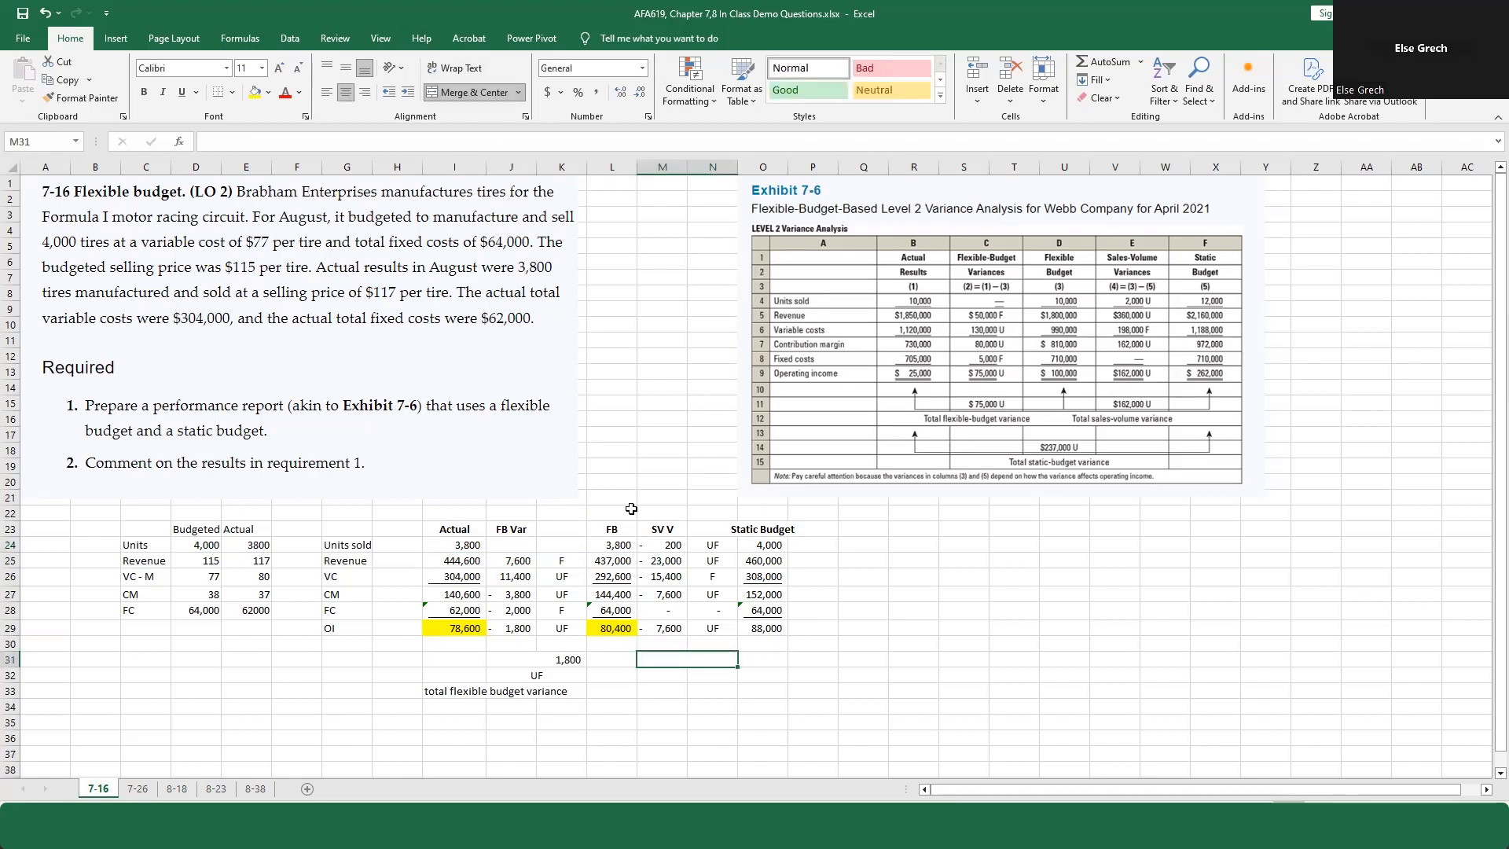
{"action": "type", "text": "=-"}
{"action": "left_click", "coordinate": [668, 629]}
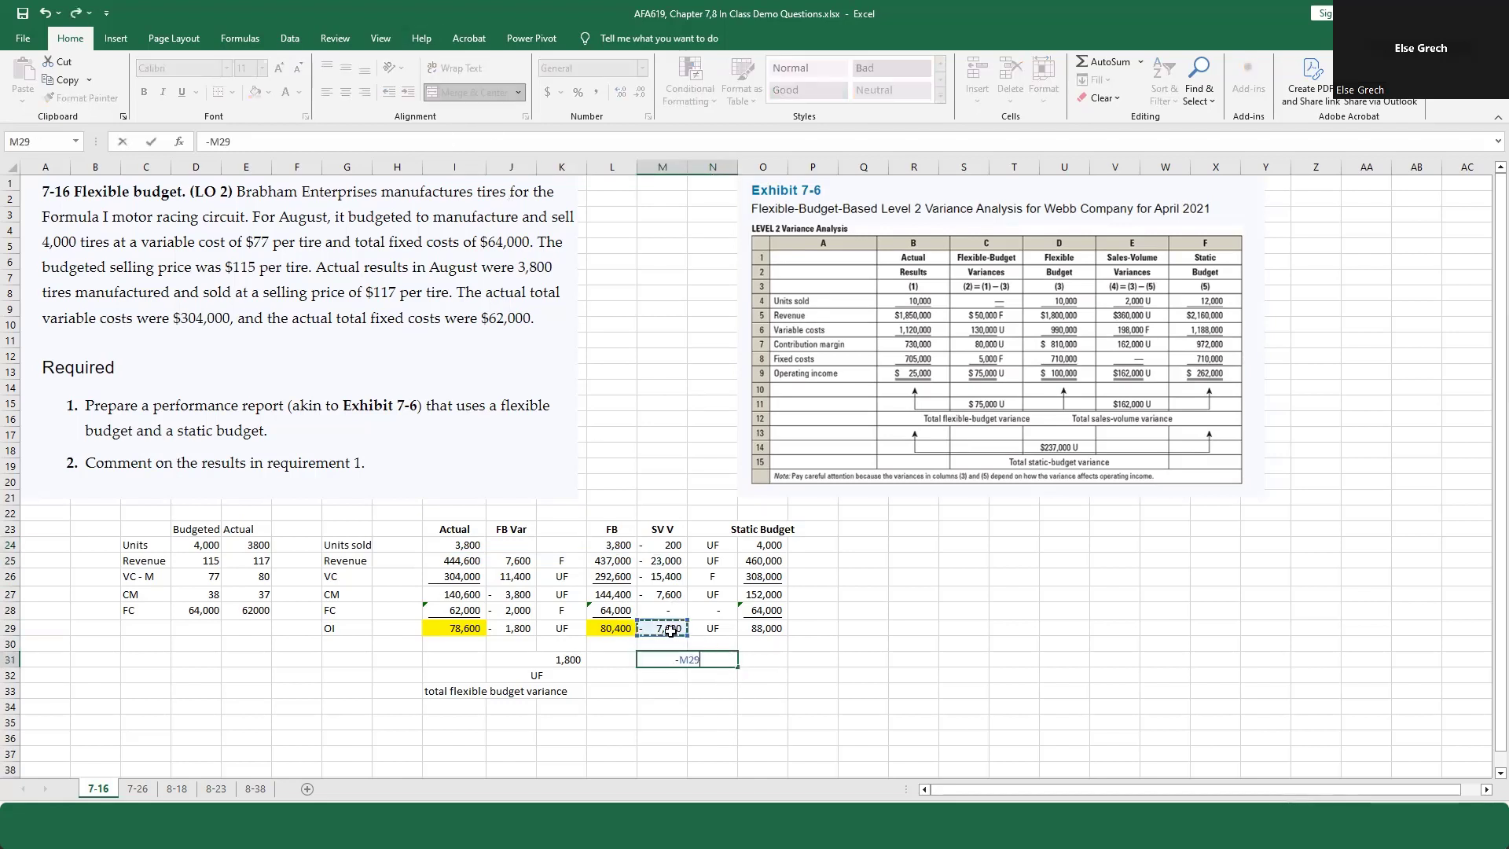
{"action": "key", "text": "Return"}
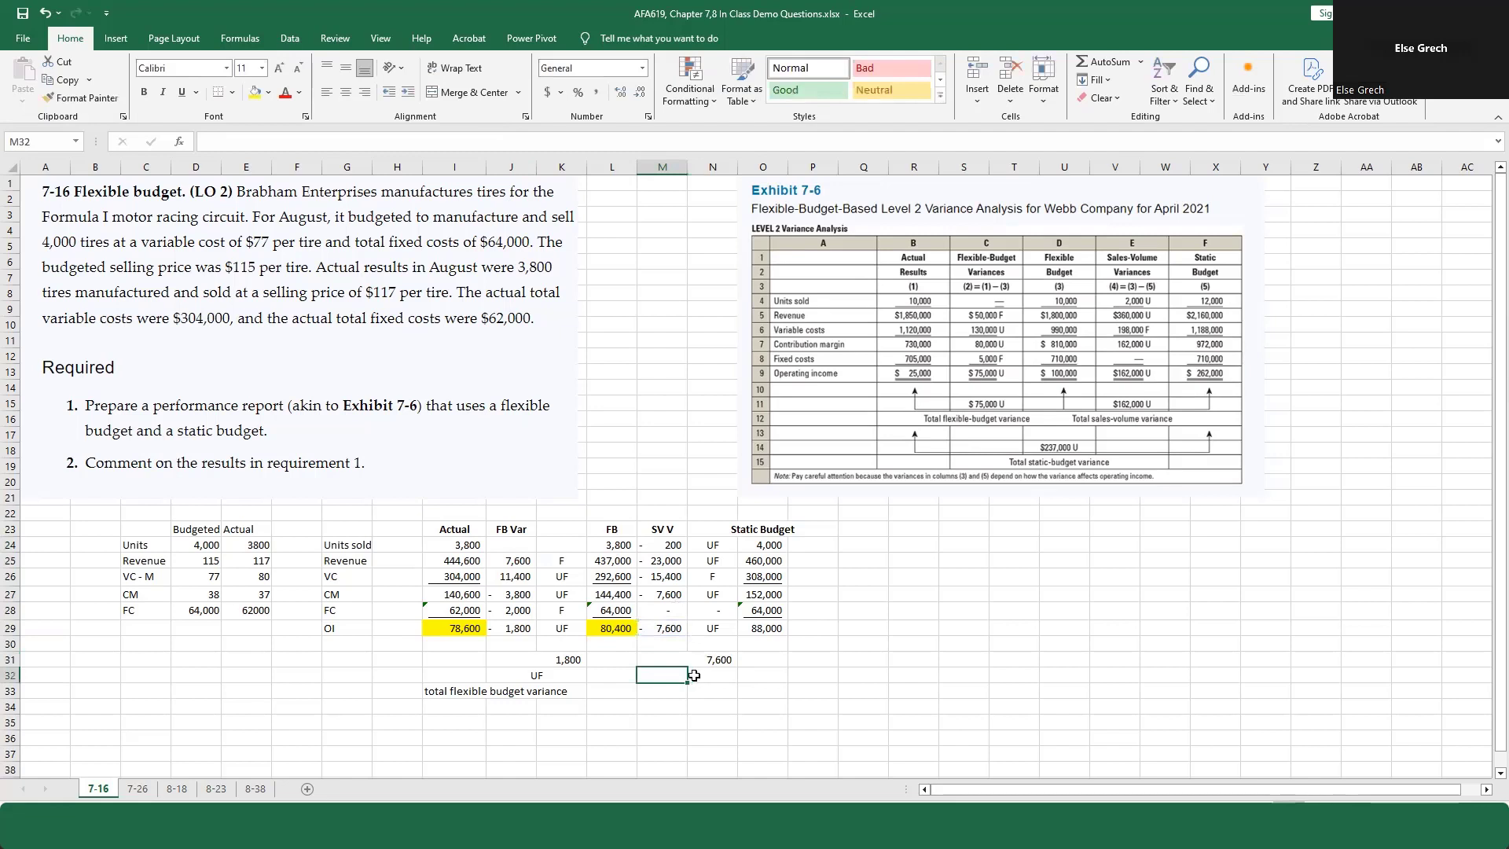
Step: Merge and centre M32:N32 and link it to the OI variance label in N29
{"action": "left_click_drag", "start_coordinate": [677, 676], "coordinate": [711, 676]}
{"action": "left_click", "coordinate": [494, 92]}
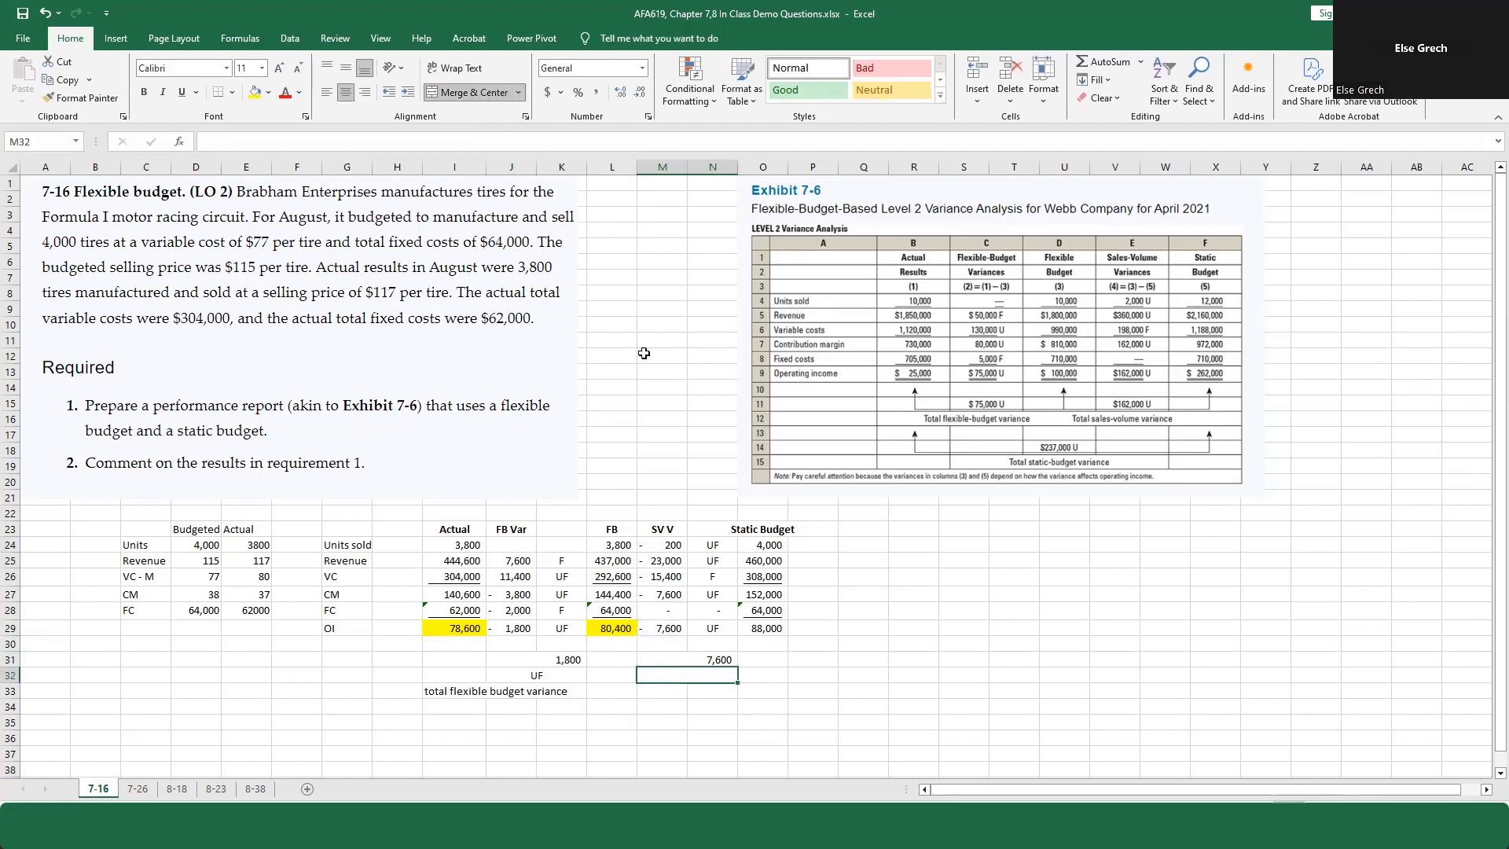
{"action": "type", "text": "+"}
{"action": "left_click", "coordinate": [713, 629]}
{"action": "key", "text": "Return"}
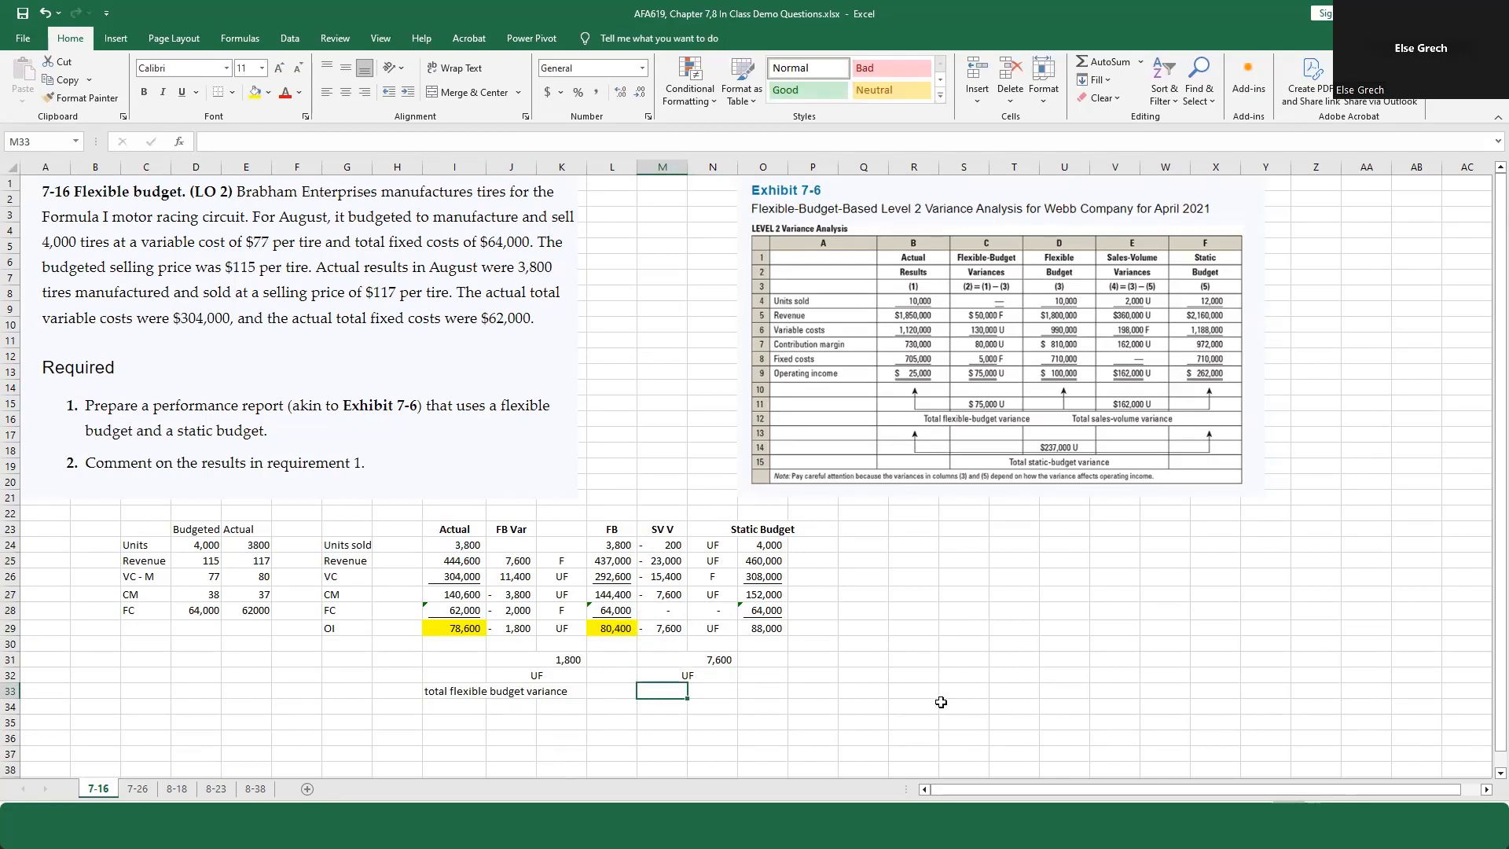
Step: Enter the caption "Total sales volume variance" in M33
{"action": "type", "text": "Total sal"}
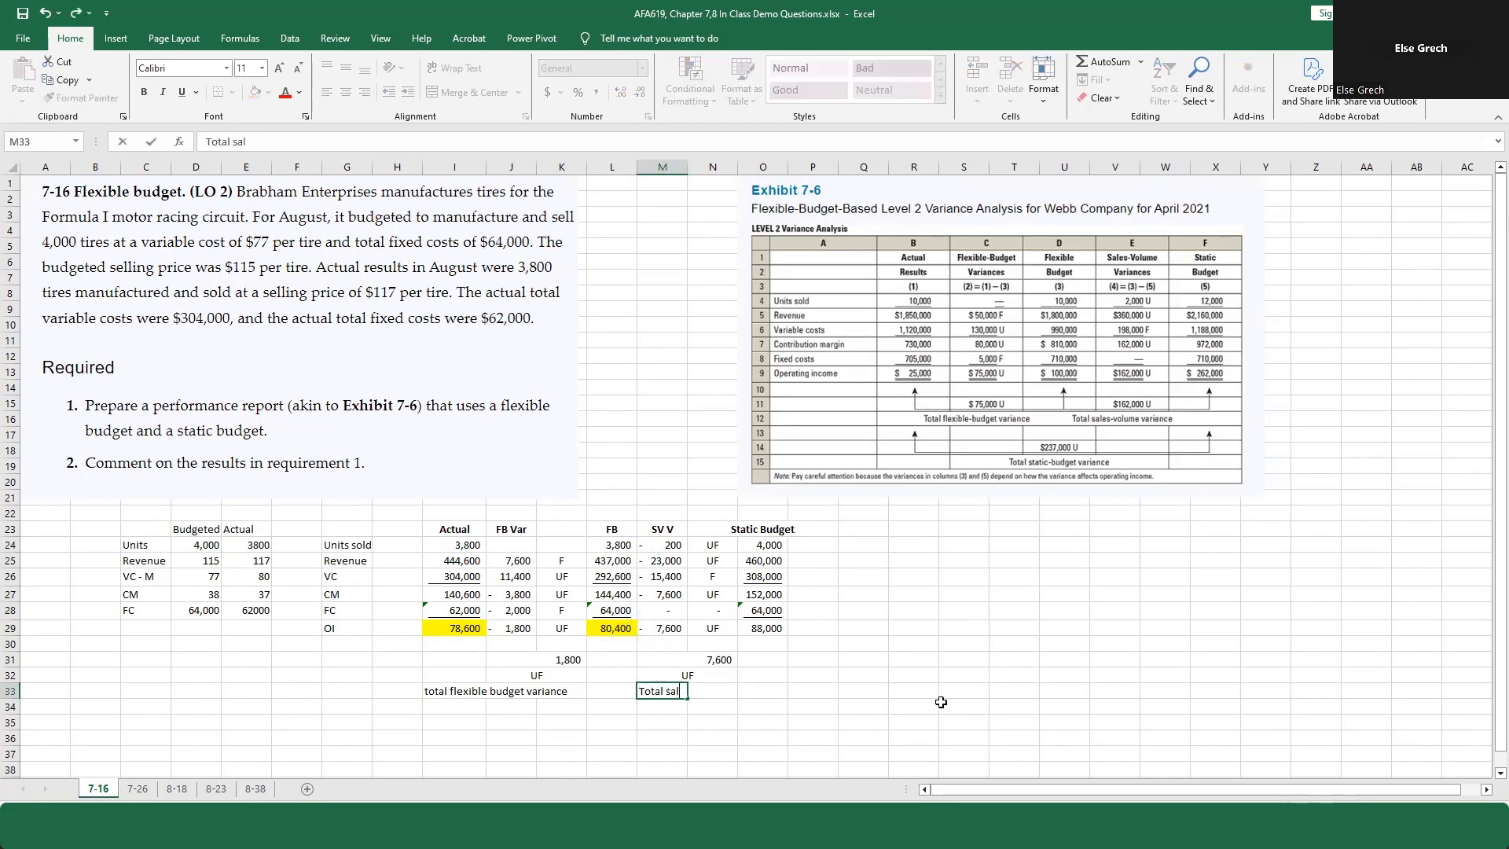
{"action": "type", "text": "es volume variance"}
{"action": "key", "text": "Return"}
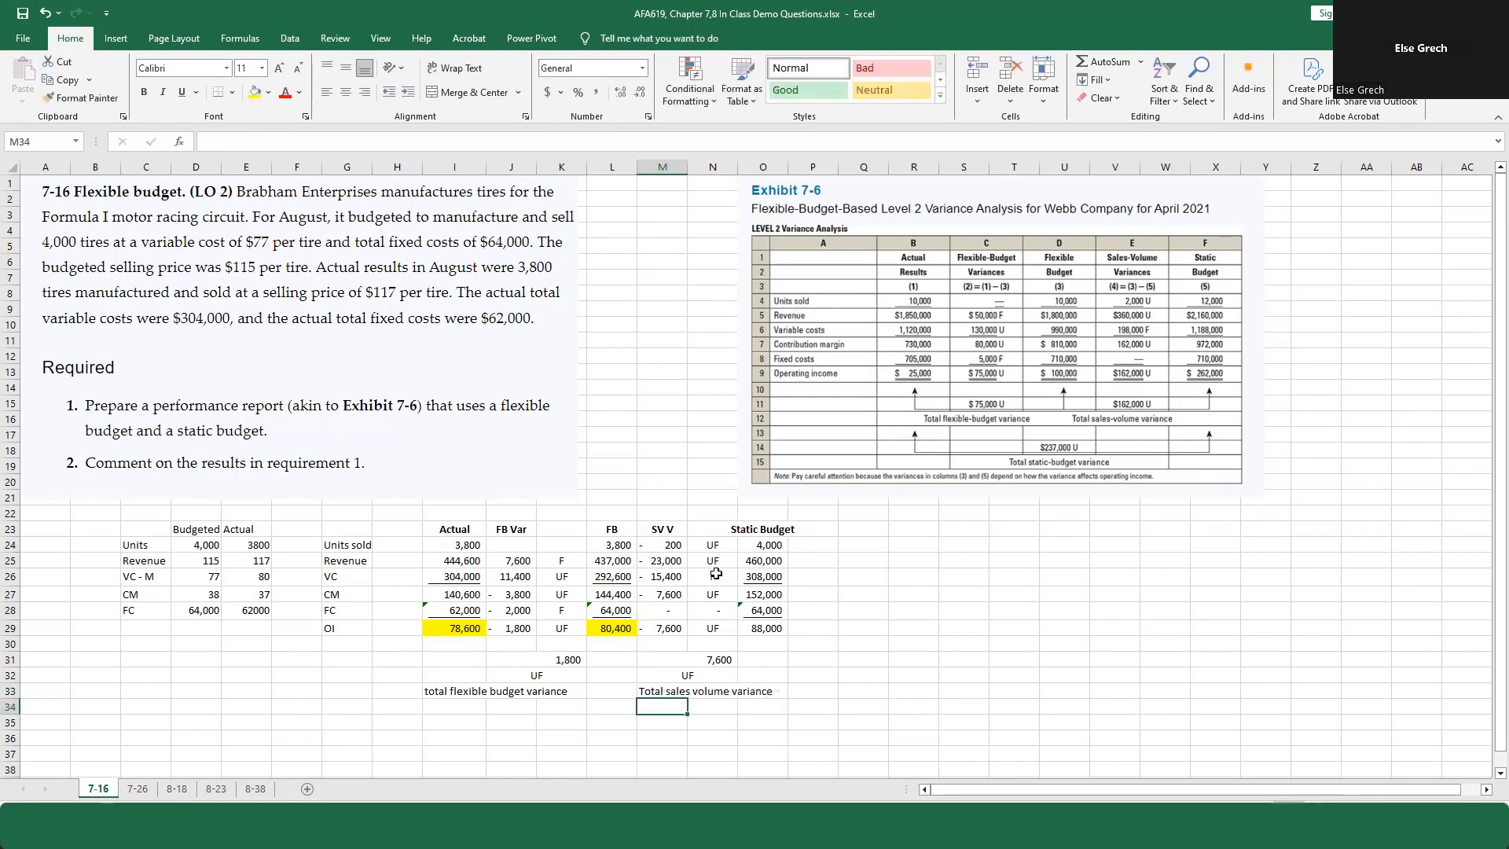
Step: Review units sold from the FB to the Static Budget column and enter "We sold 200 less units then we thought we would." in B35
{"action": "left_click", "coordinate": [621, 544]}
{"action": "left_click_drag", "start_coordinate": [623, 543], "coordinate": [761, 544]}
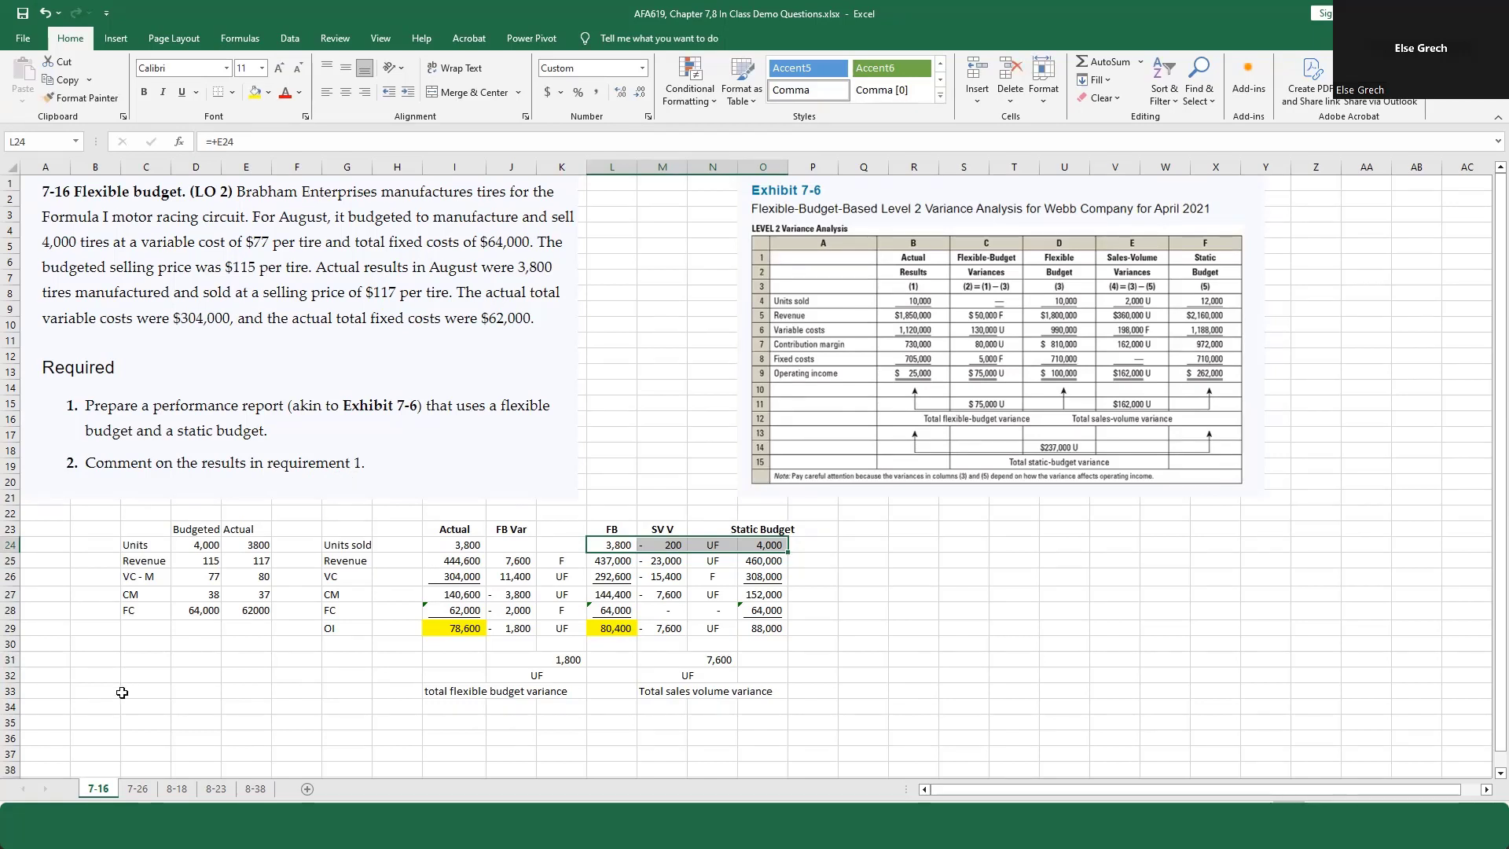
{"action": "left_click", "coordinate": [115, 725]}
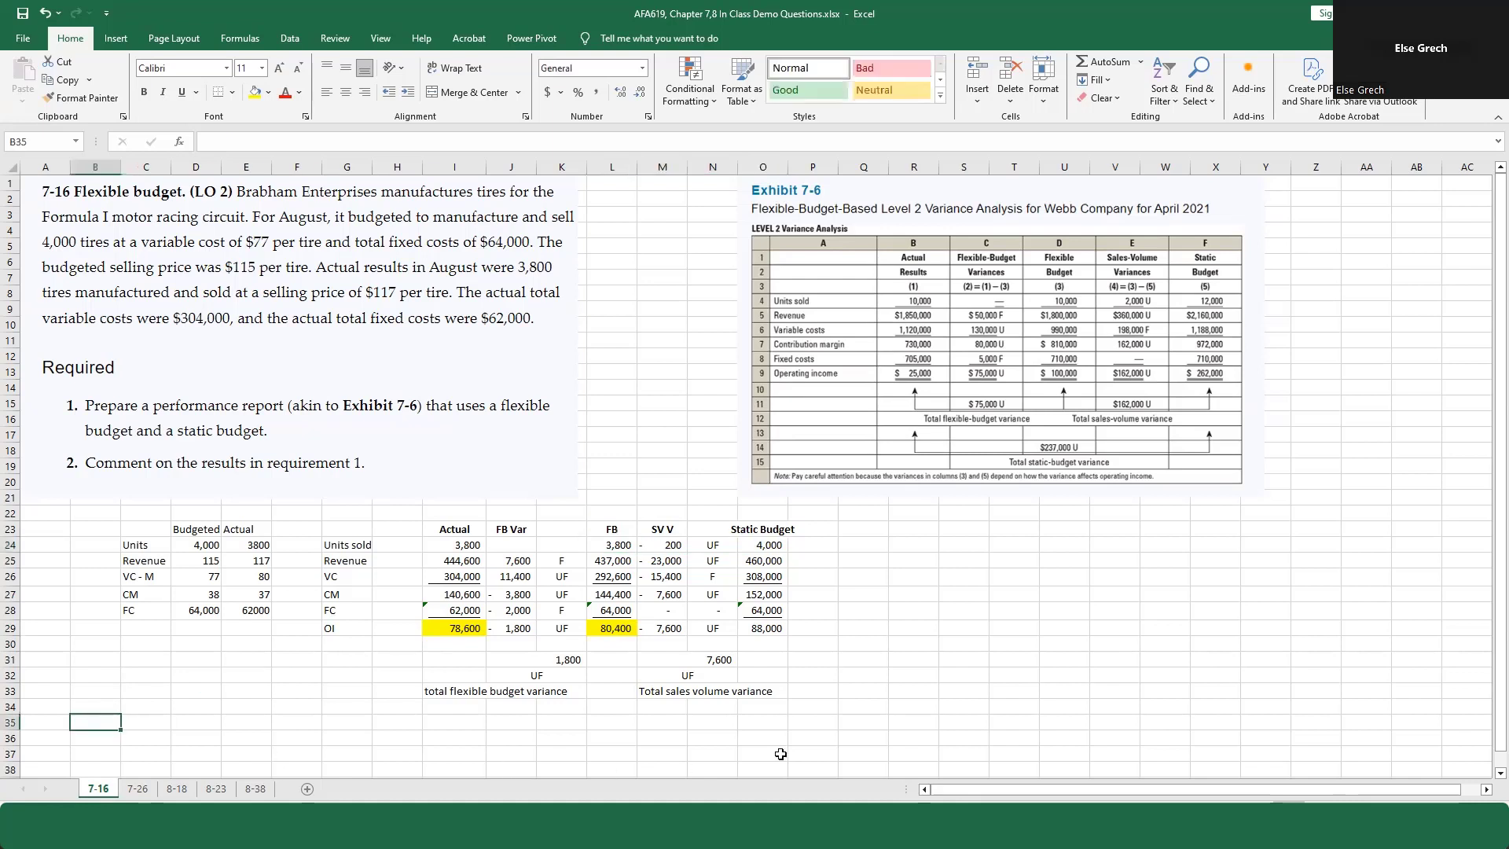
{"action": "type", "text": "We so"}
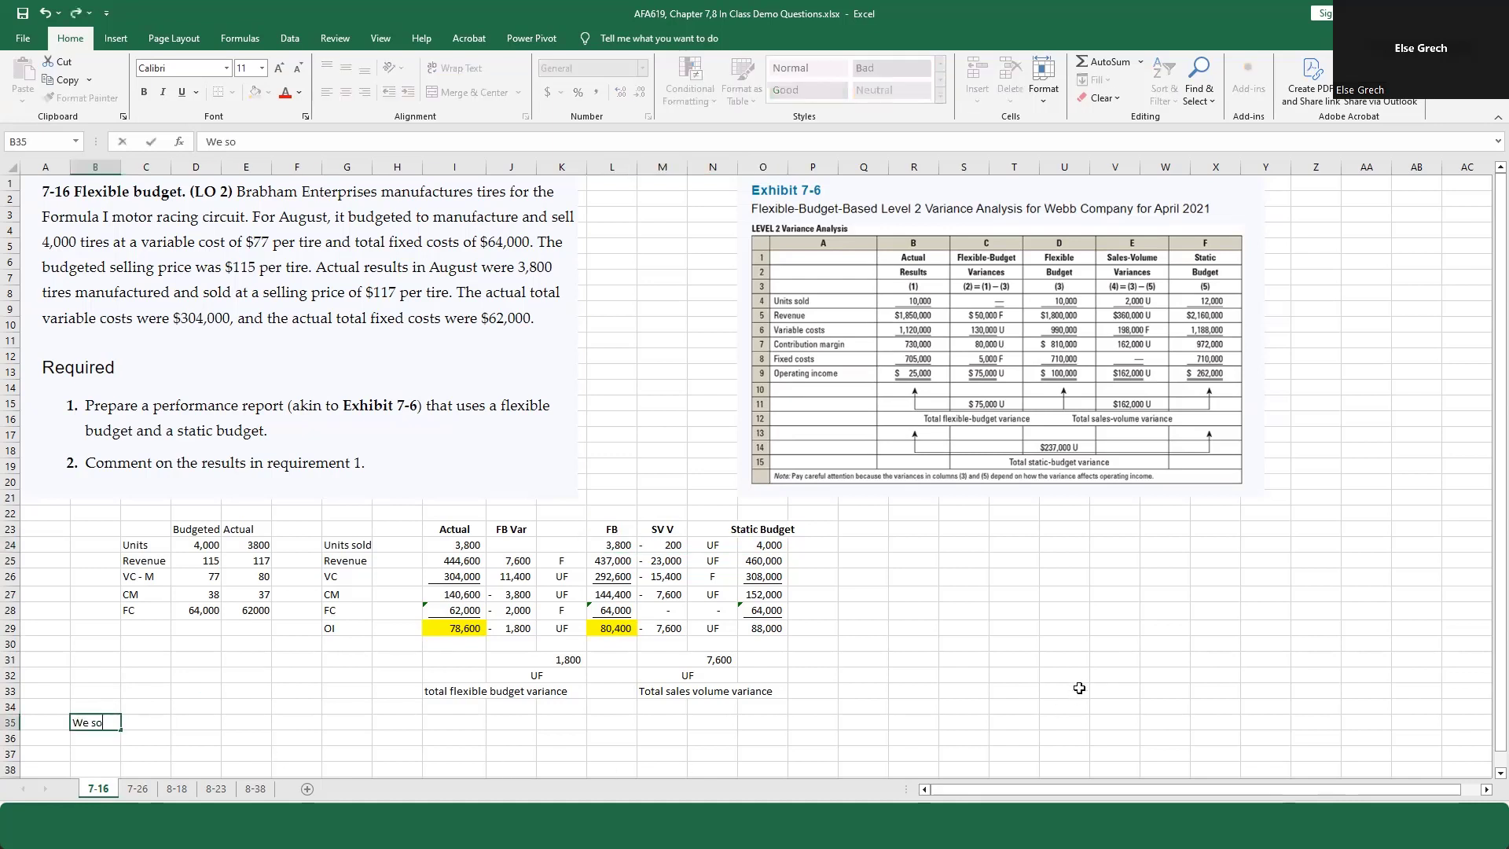
{"action": "type", "text": "ld 200 less units than"}
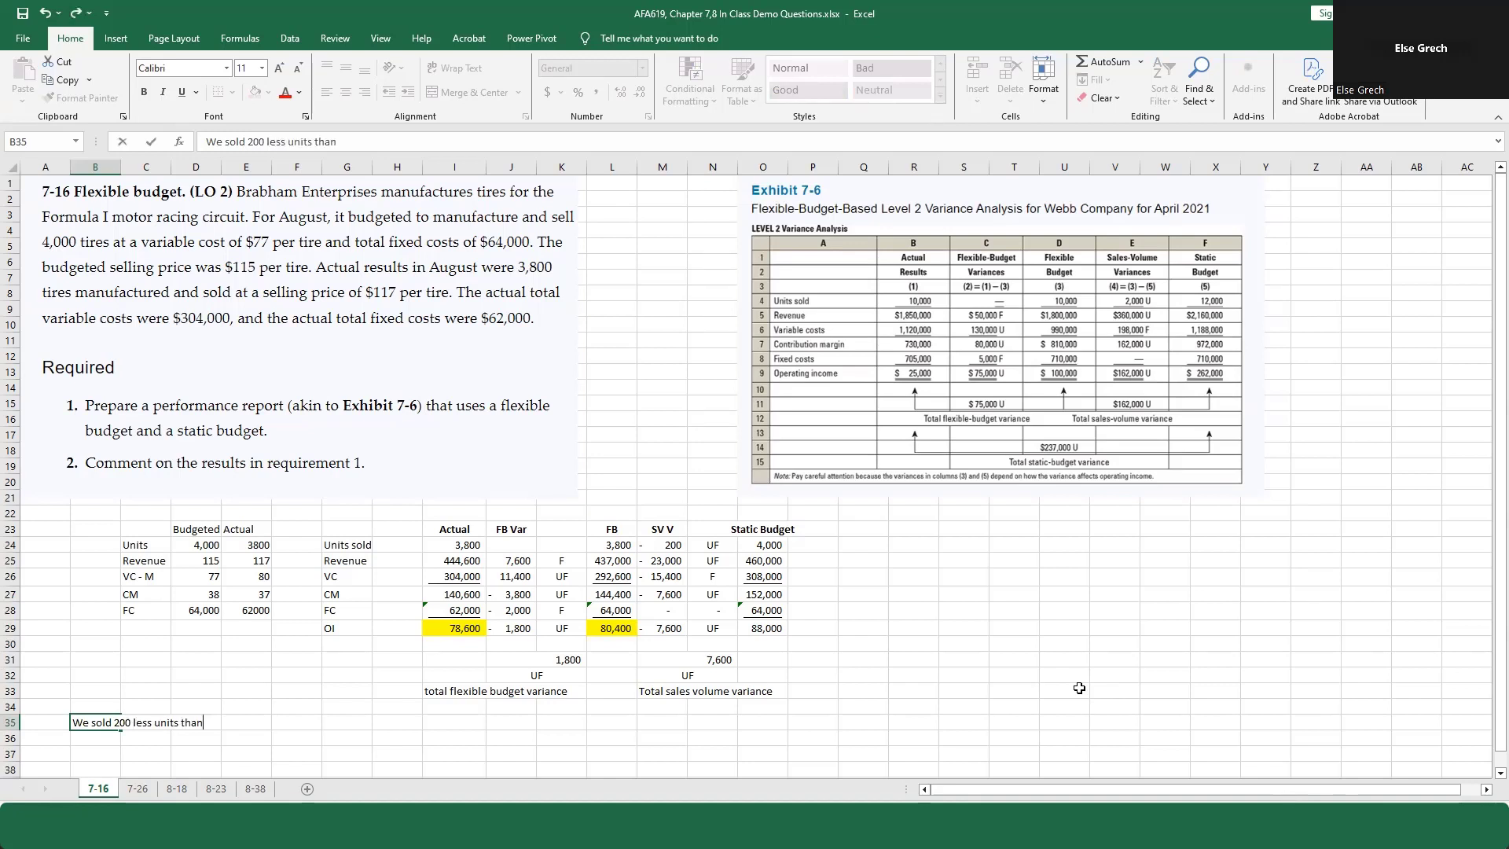
{"action": "key", "text": "BackSpace"}
{"action": "key", "text": "BackSpace"}
{"action": "type", "text": "en we thought we would"}
{"action": "key", "text": "Return"}
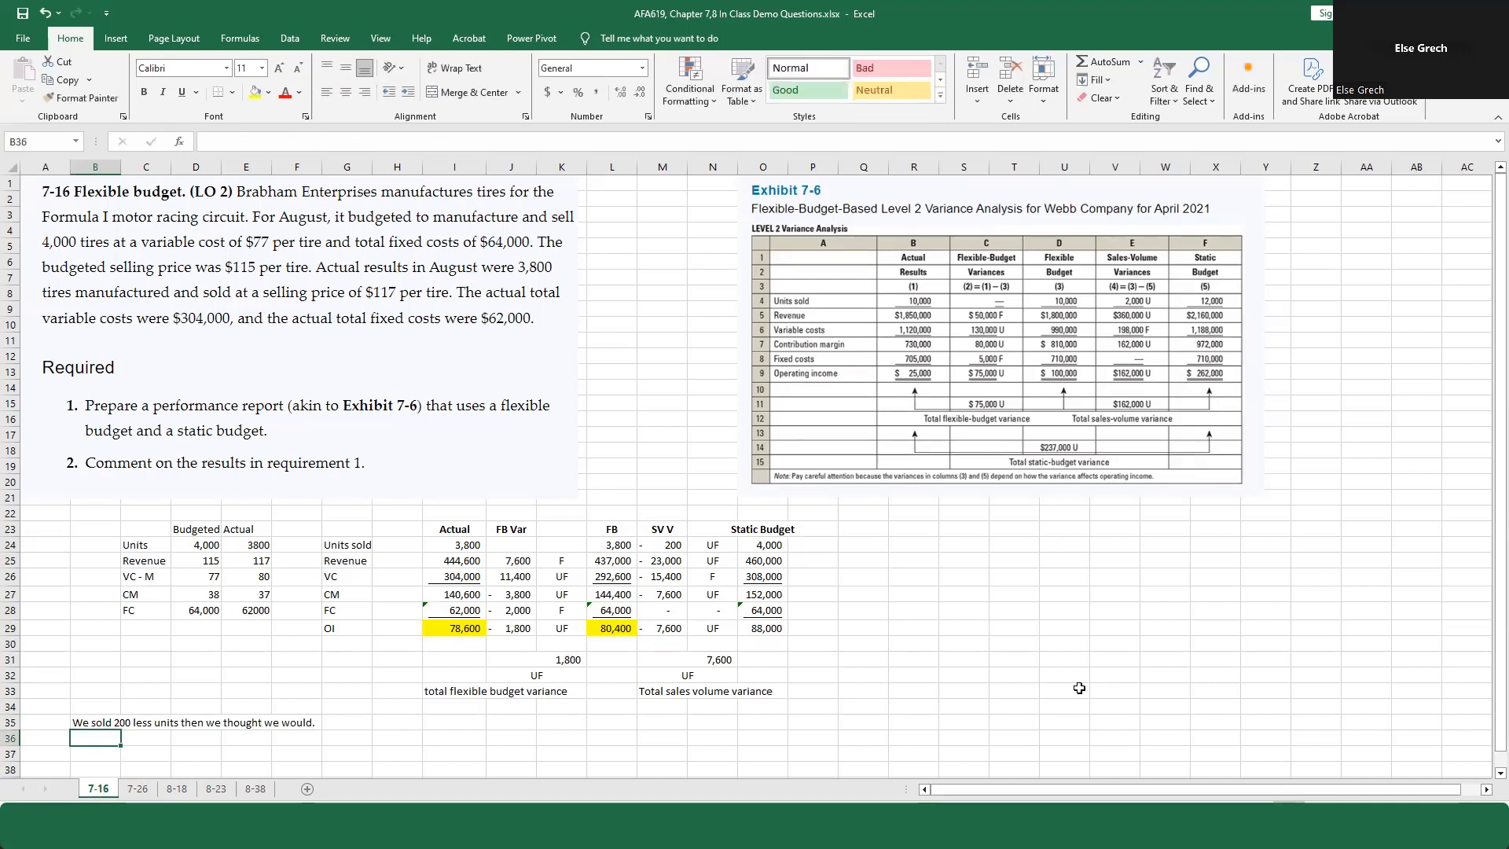
{"action": "key", "text": "Return"}
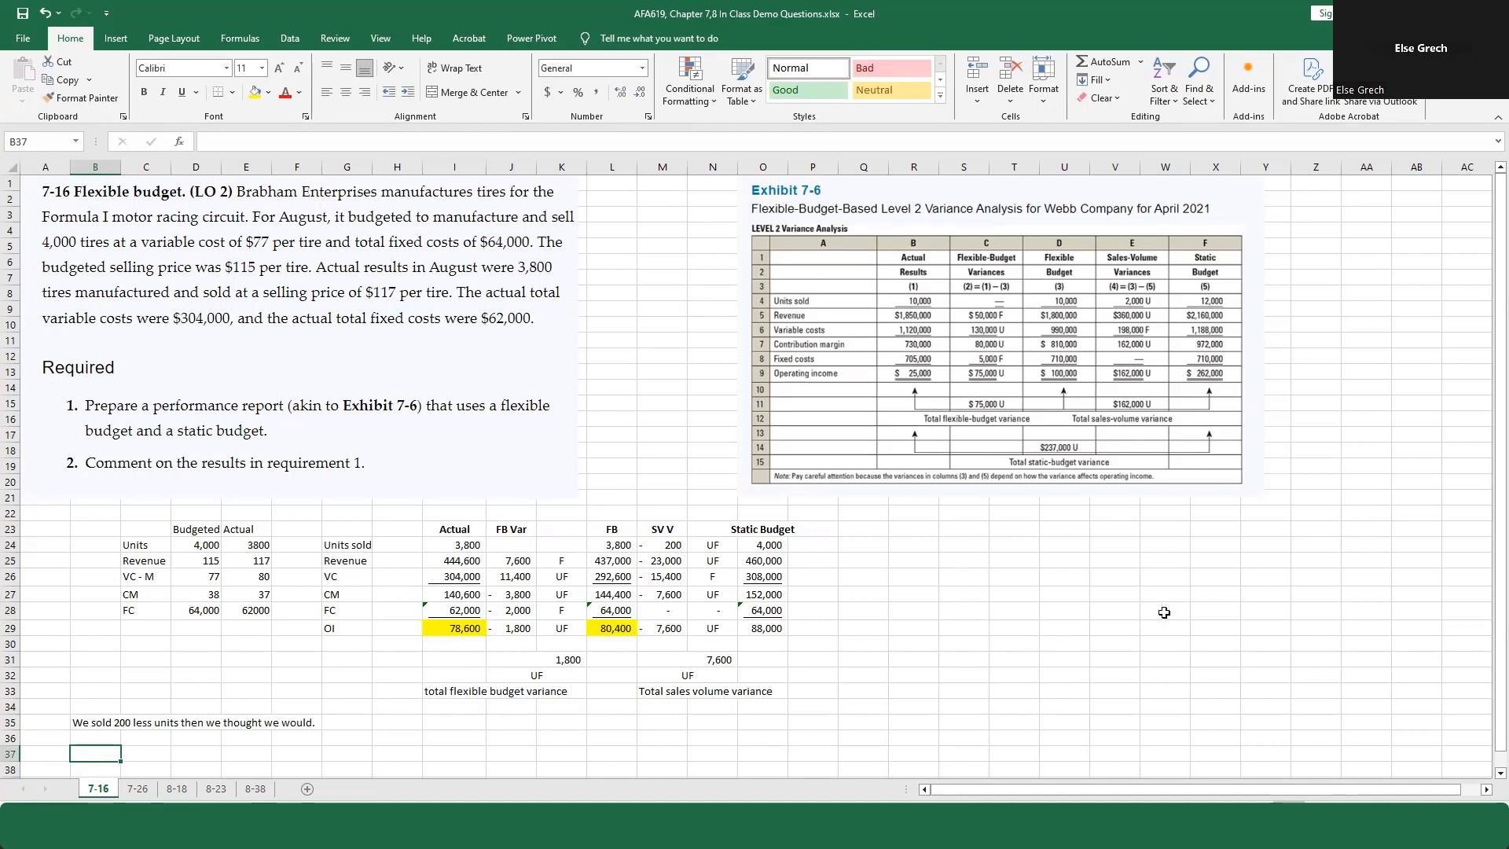
Step: Enter "We sold them for" in B37 and a formula in D37 subtracting the budgeted revenue per unit (D25) from the actual (E25)
{"action": "type", "text": "We sold them for"}
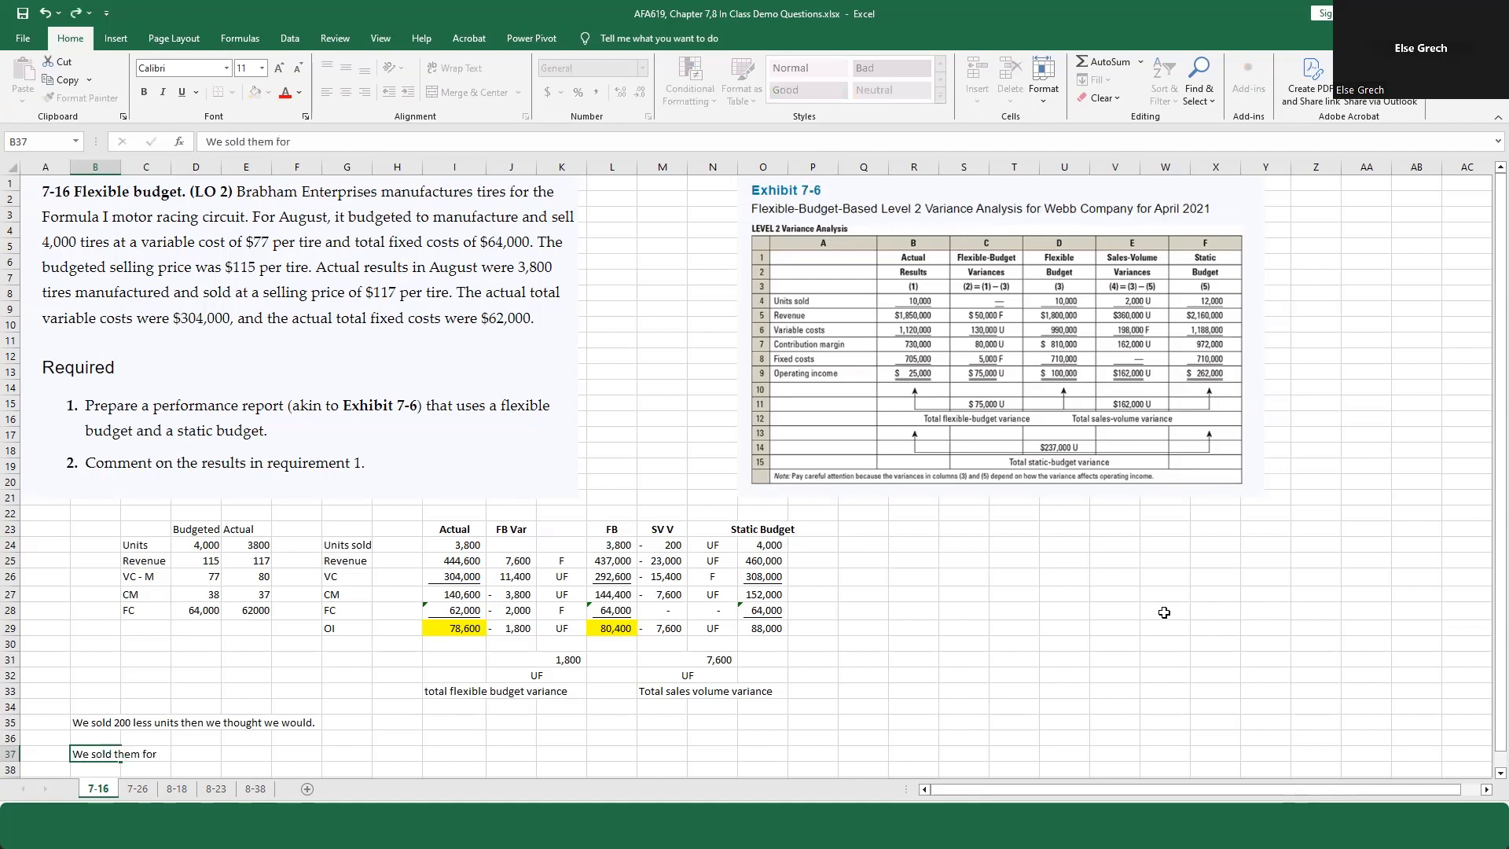
{"action": "key", "text": "Tab"}
{"action": "key", "text": "Tab"}
{"action": "type", "text": "+"}
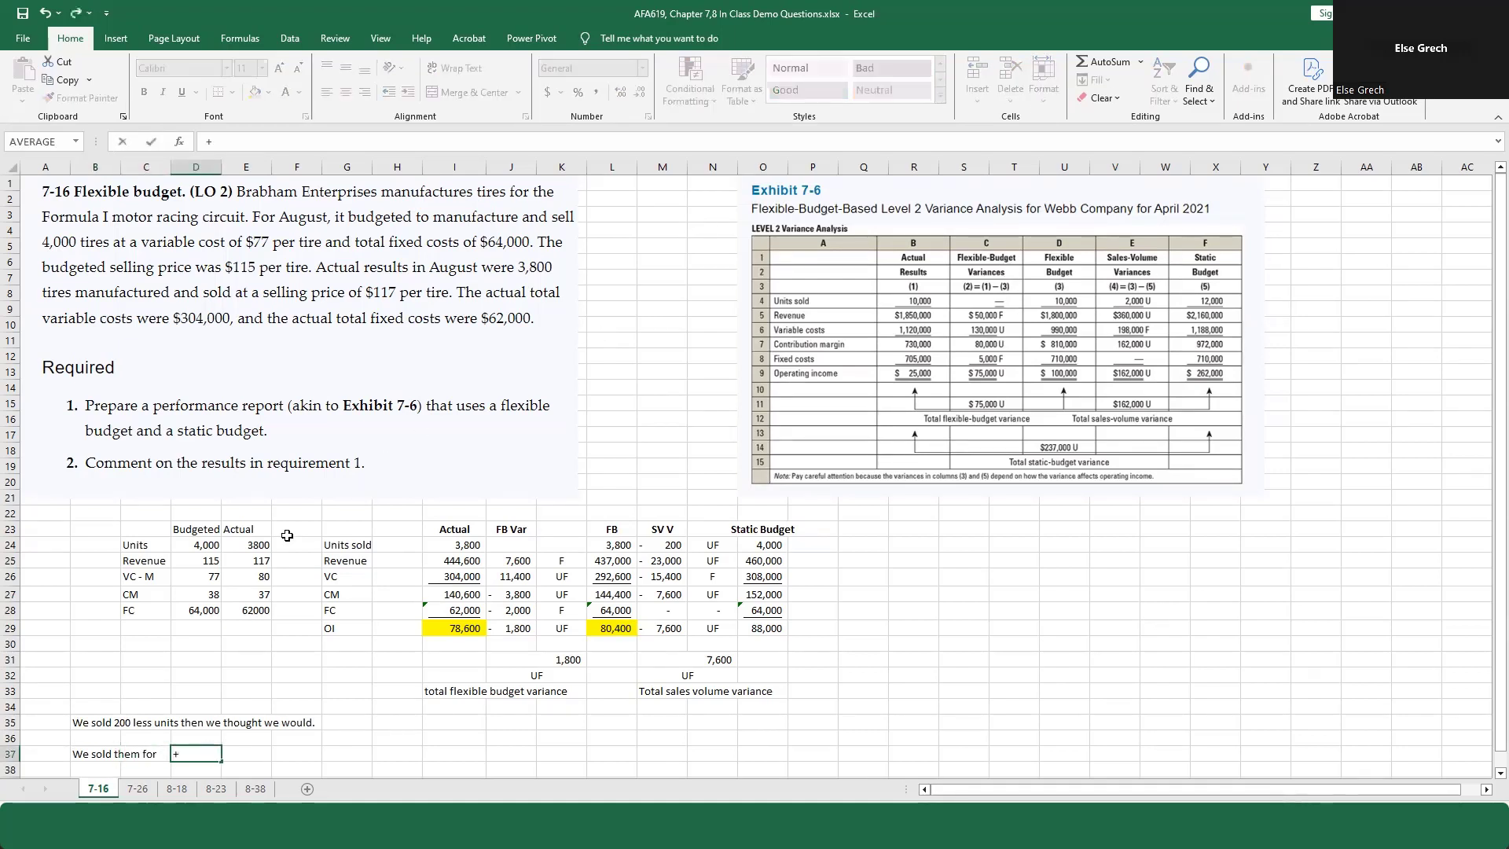
{"action": "left_click", "coordinate": [232, 560]}
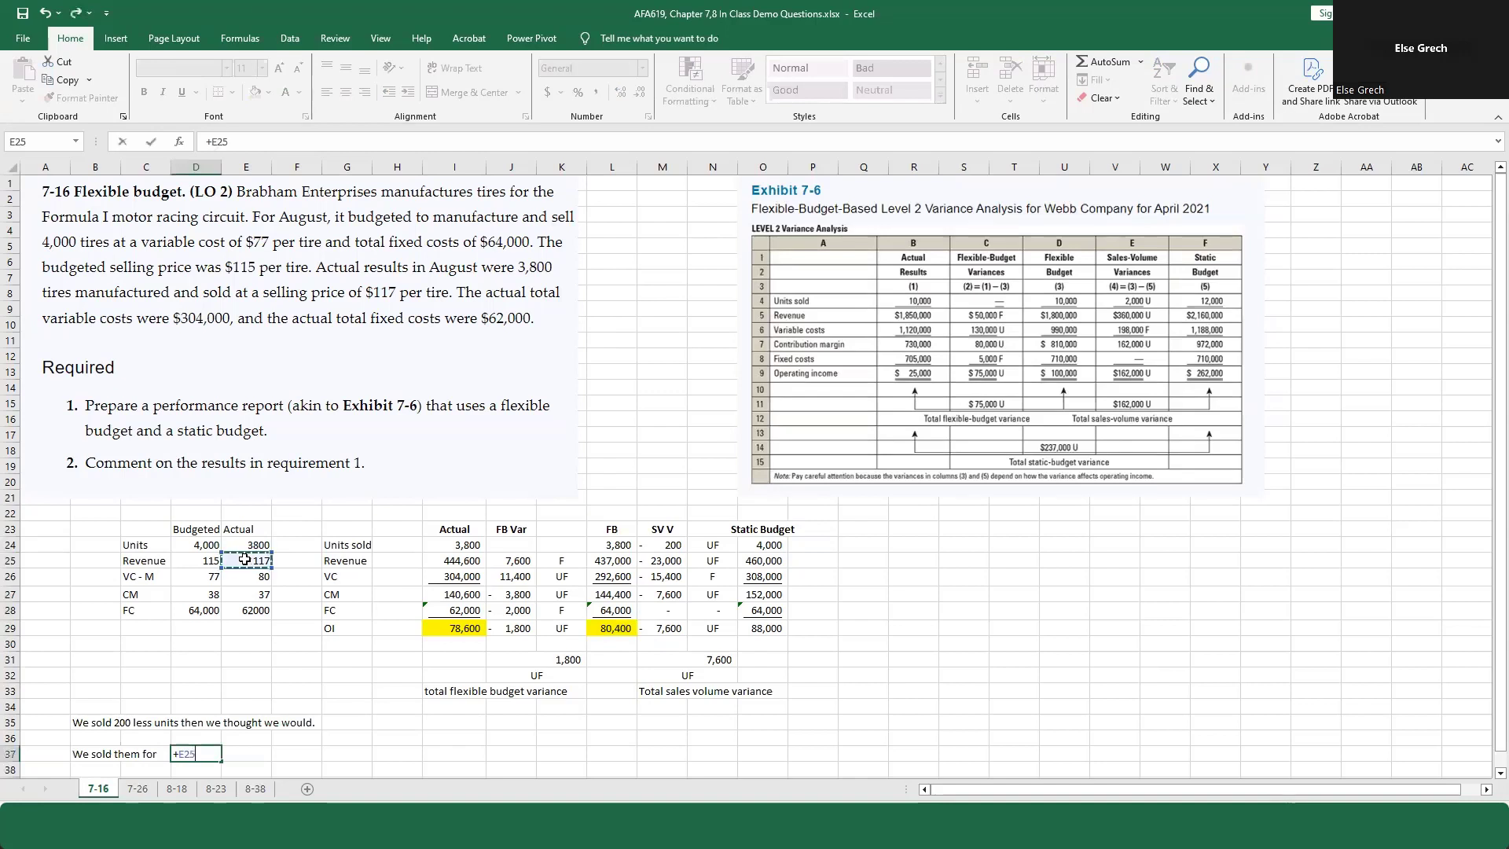
{"action": "type", "text": "-"}
{"action": "left_click", "coordinate": [200, 559]}
{"action": "key", "text": "Return"}
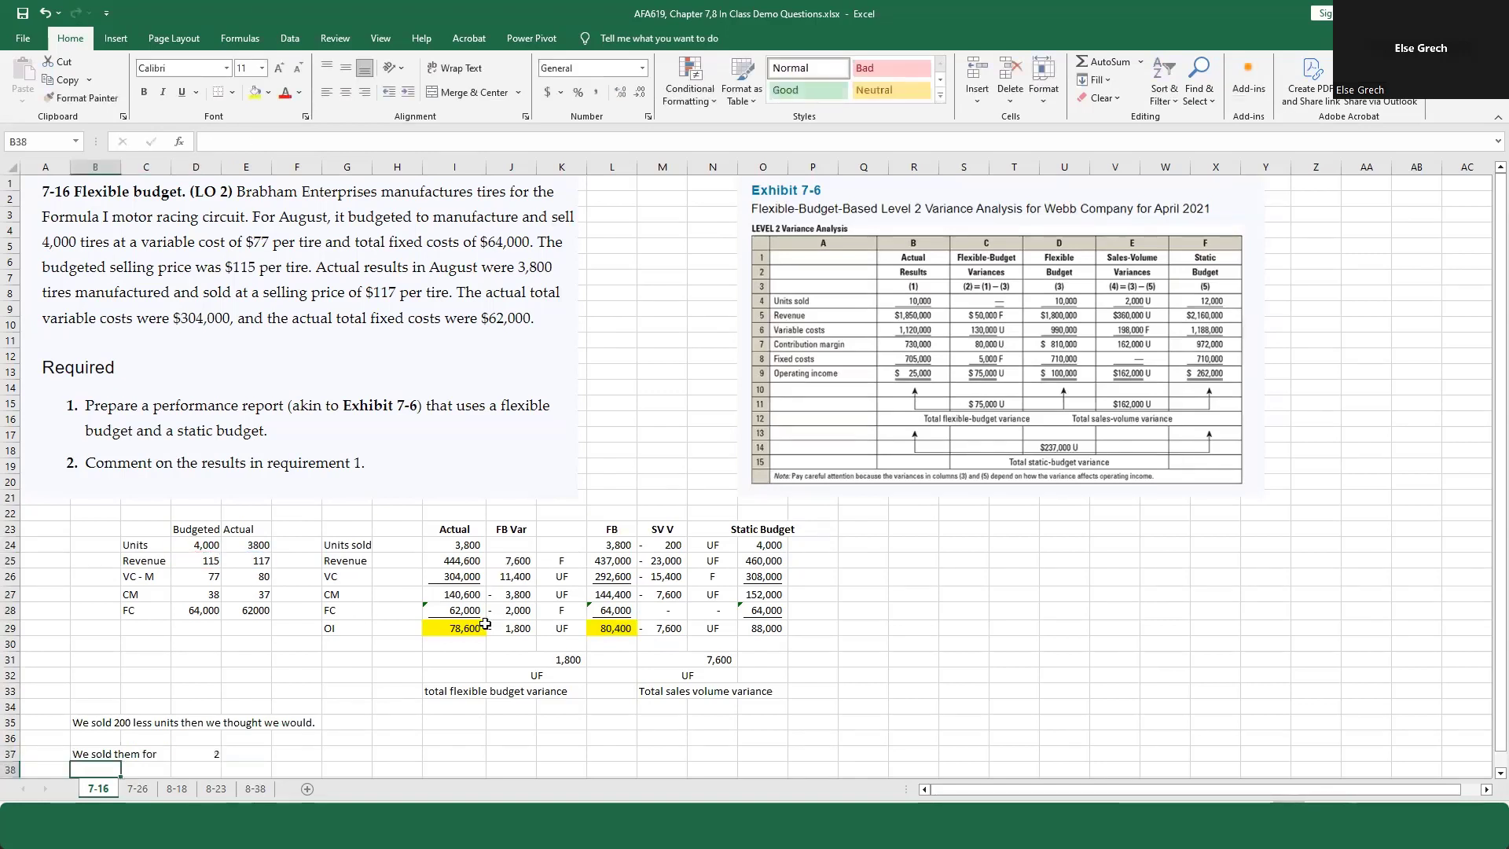
Step: Complete the selling-price comment with "more each, which is favourable" in E37 and check the revenue flexible-budget variance
{"action": "left_click", "coordinate": [250, 751]}
{"action": "type", "text": "mo"}
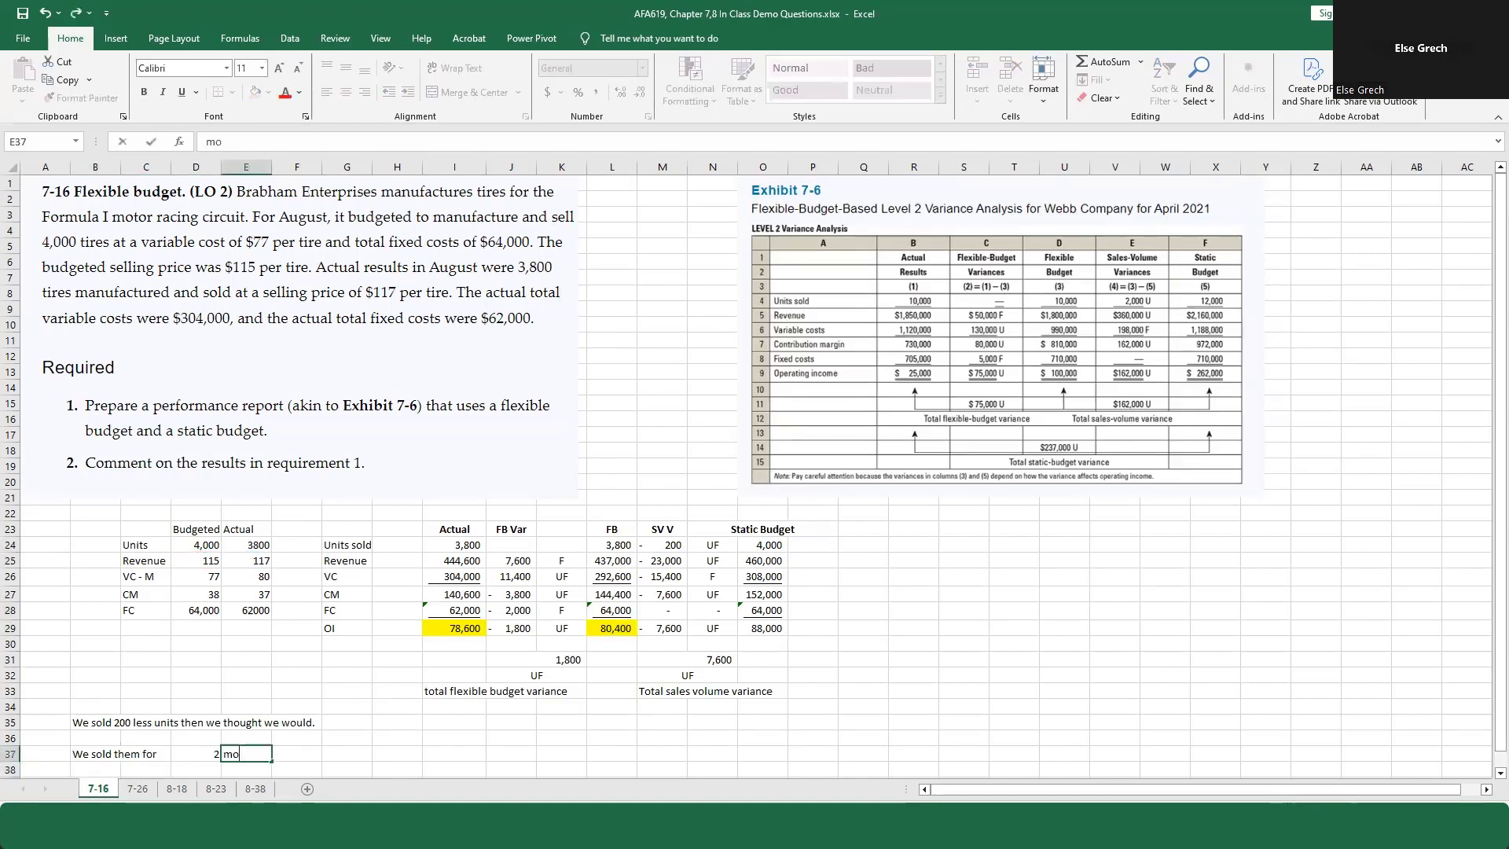
{"action": "type", "text": "re each, which is favourable"}
{"action": "key", "text": "Return"}
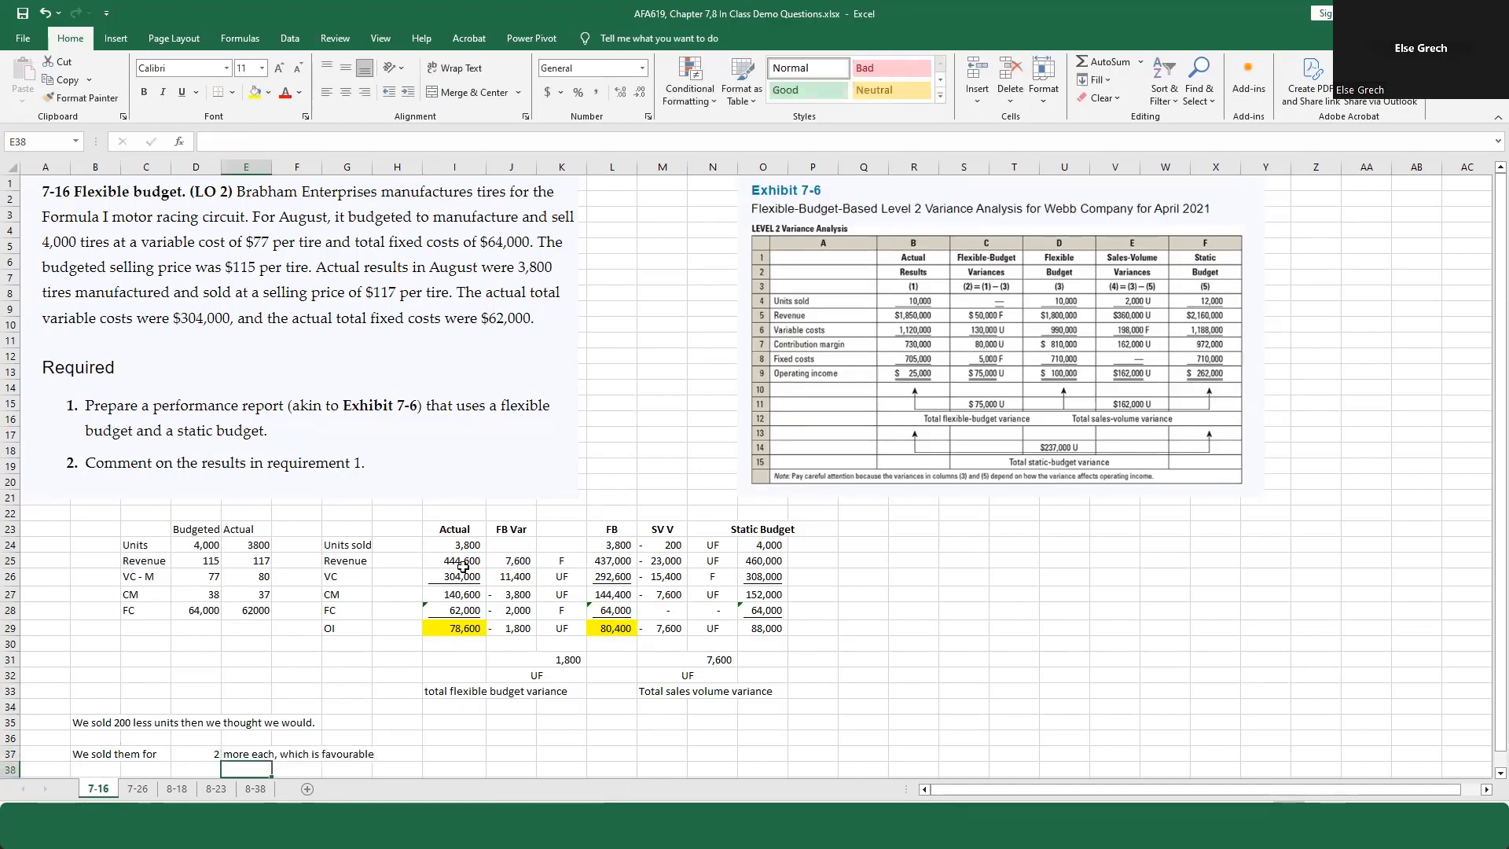
{"action": "left_click", "coordinate": [502, 561]}
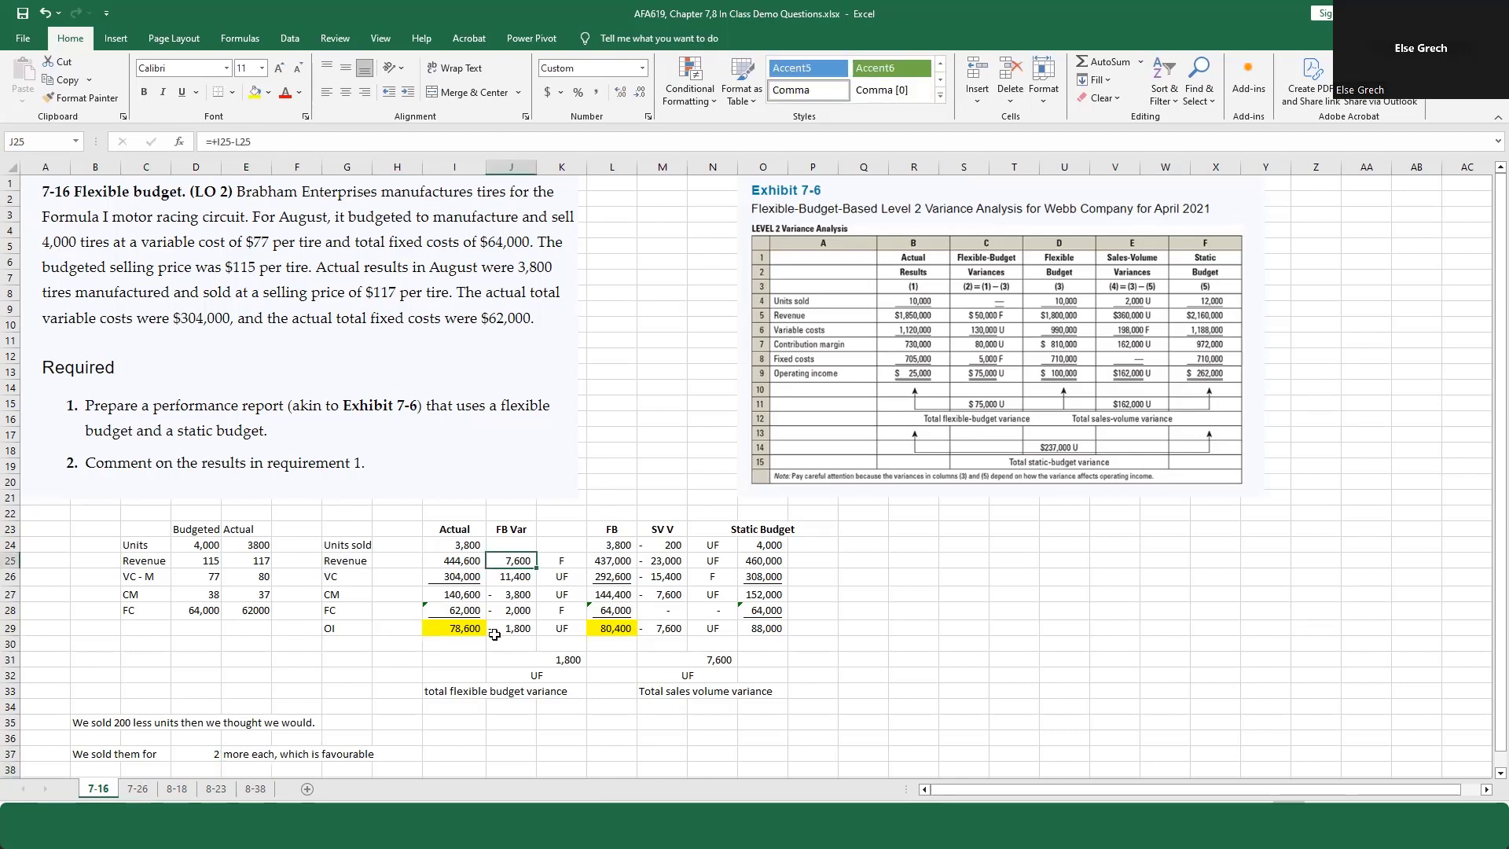
Step: Start the variable-cost comment in B38 with "We bought the tires for"
{"action": "scroll", "coordinate": [494, 635], "scroll_direction": "down", "scroll_amount": 1}
{"action": "left_click", "coordinate": [95, 723]}
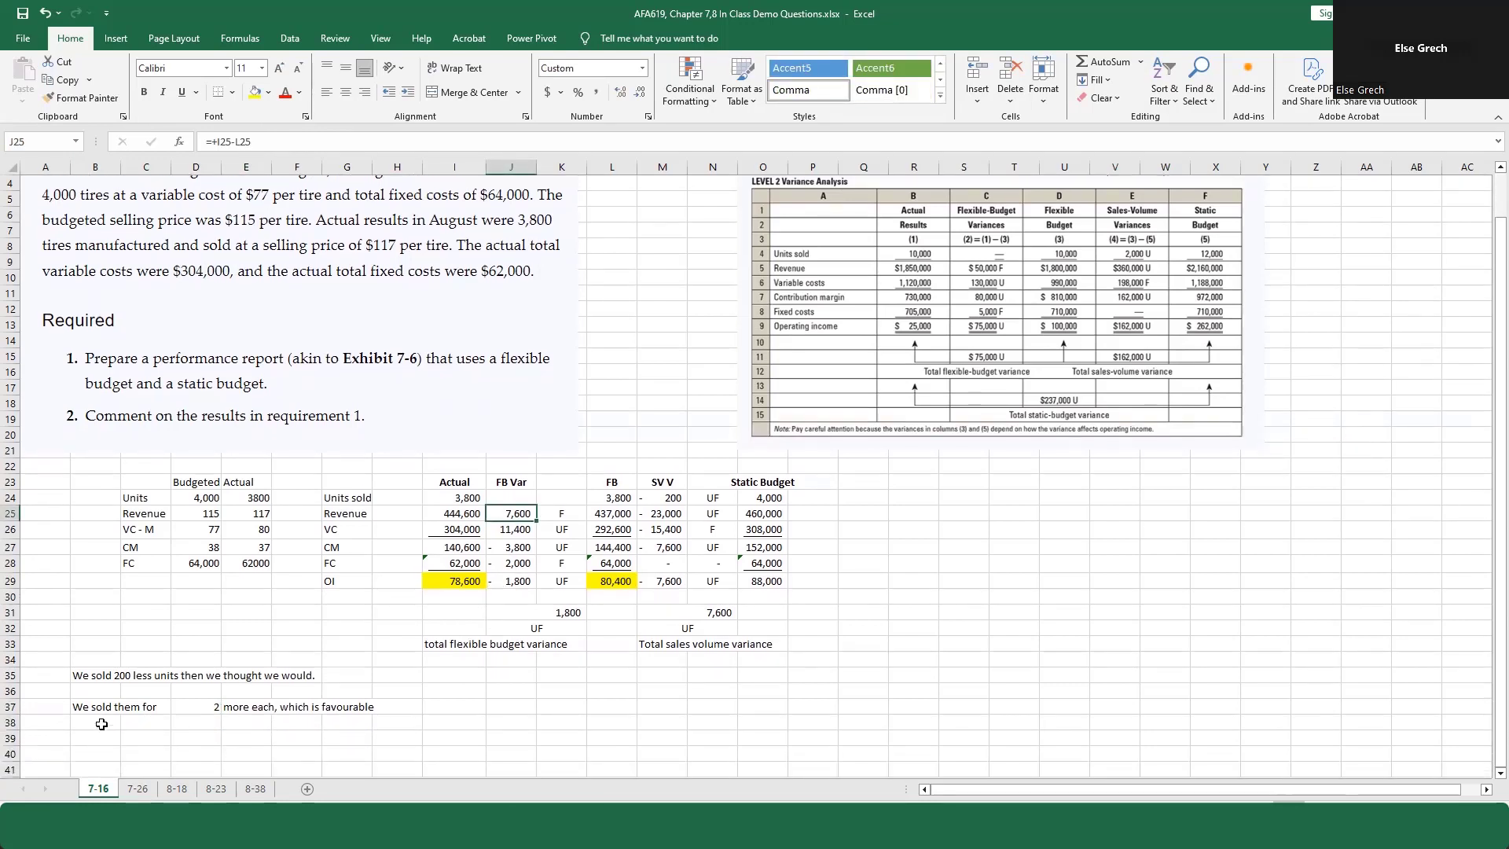
{"action": "type", "text": "We b"}
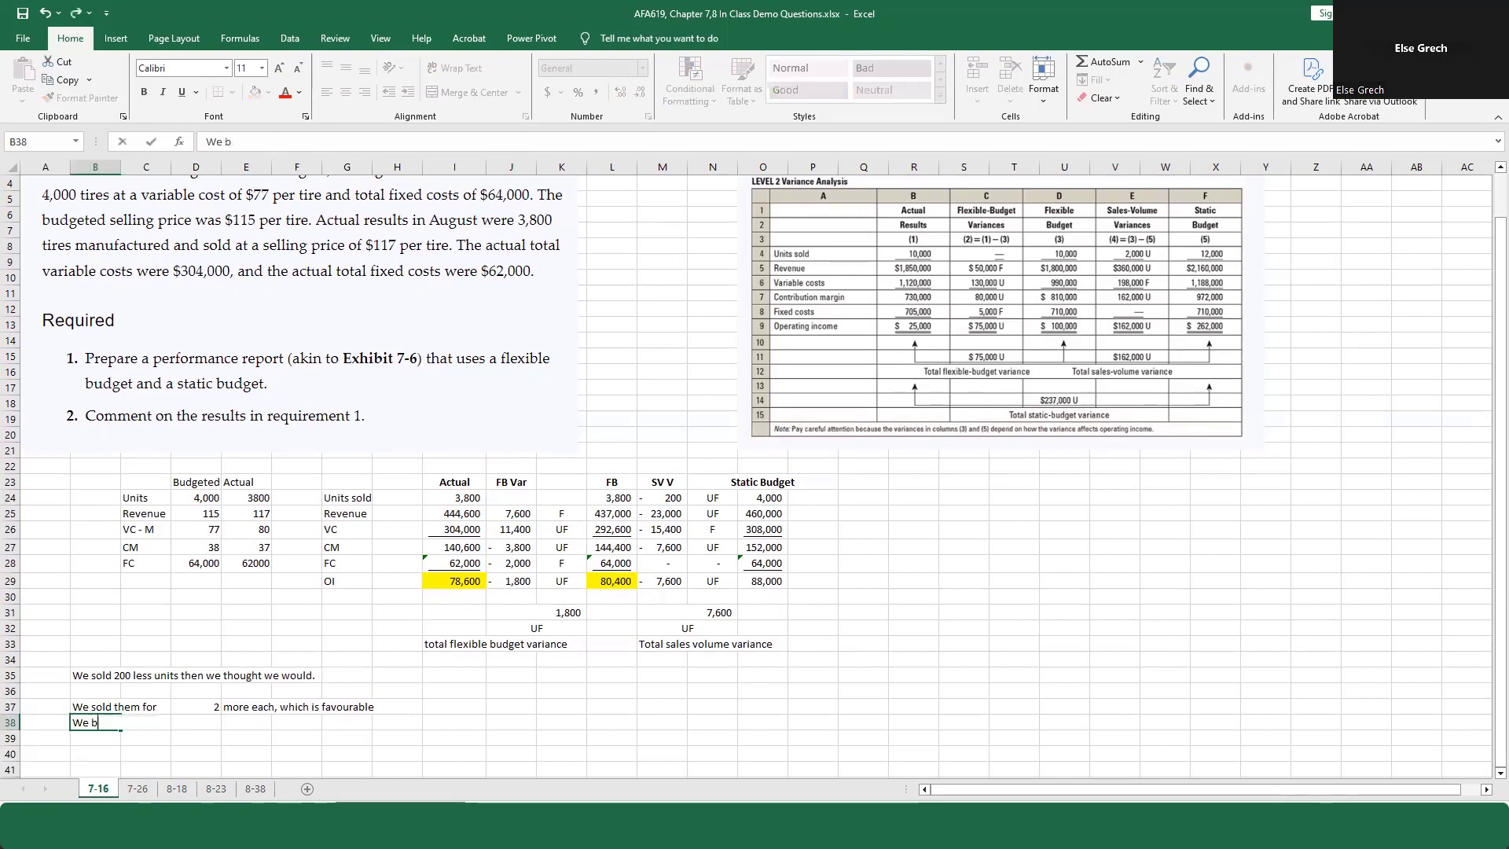
{"action": "type", "text": "outg"}
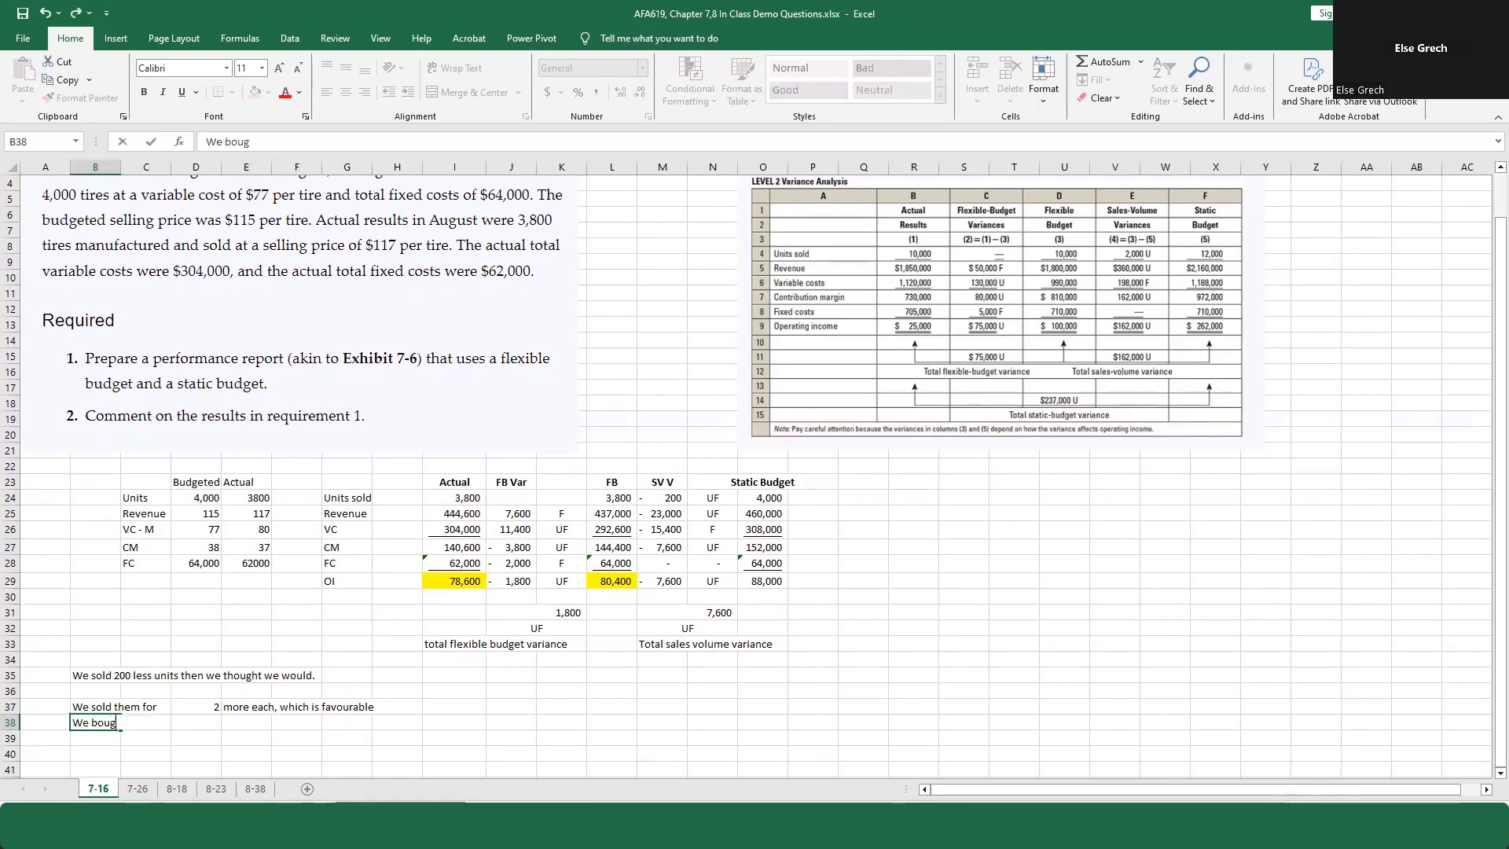
{"action": "type", "text": "ht the tires for"}
{"action": "key", "text": "Tab"}
{"action": "key", "text": "Tab"}
{"action": "key", "text": "Tab"}
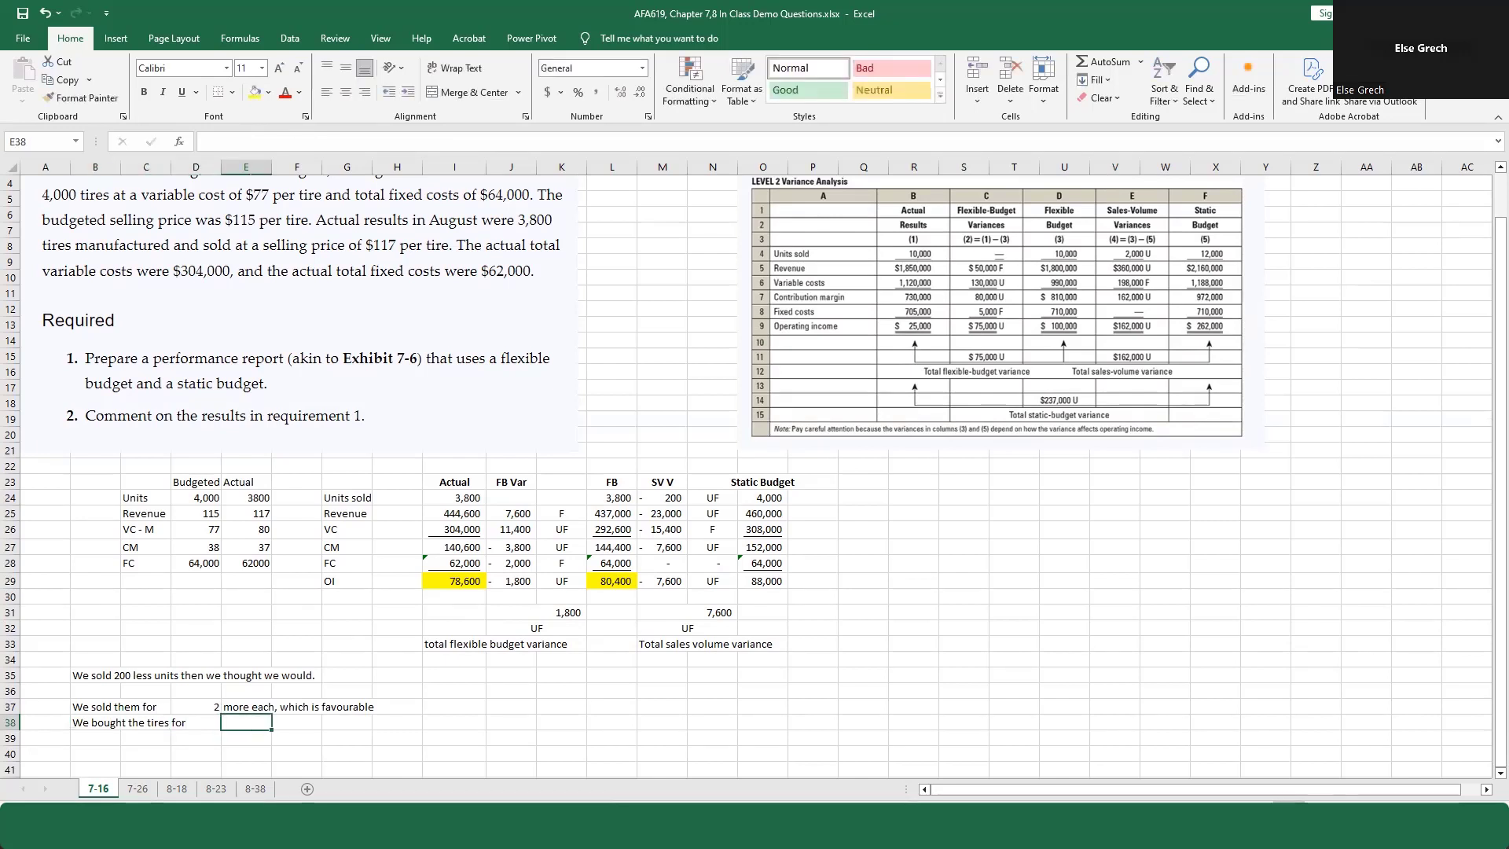
Step: Enter a formula in E38 that subtracts the budgeted variable cost per unit (D26) from the actual one (E26)
{"action": "type", "text": "+"}
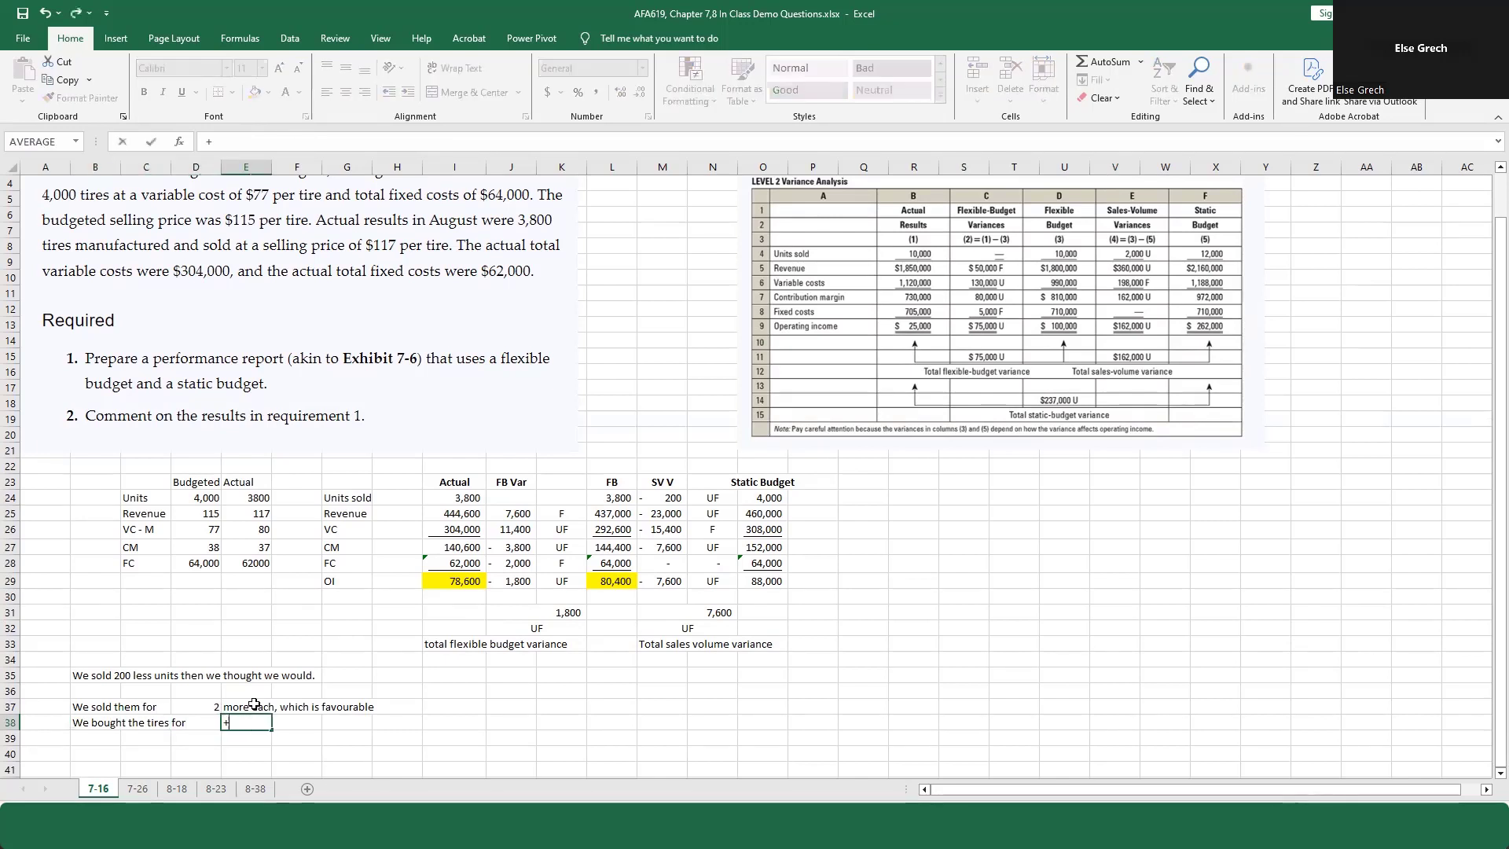
{"action": "left_click", "coordinate": [252, 529]}
{"action": "type", "text": "-"}
{"action": "left_click", "coordinate": [206, 529]}
{"action": "key", "text": "Tab"}
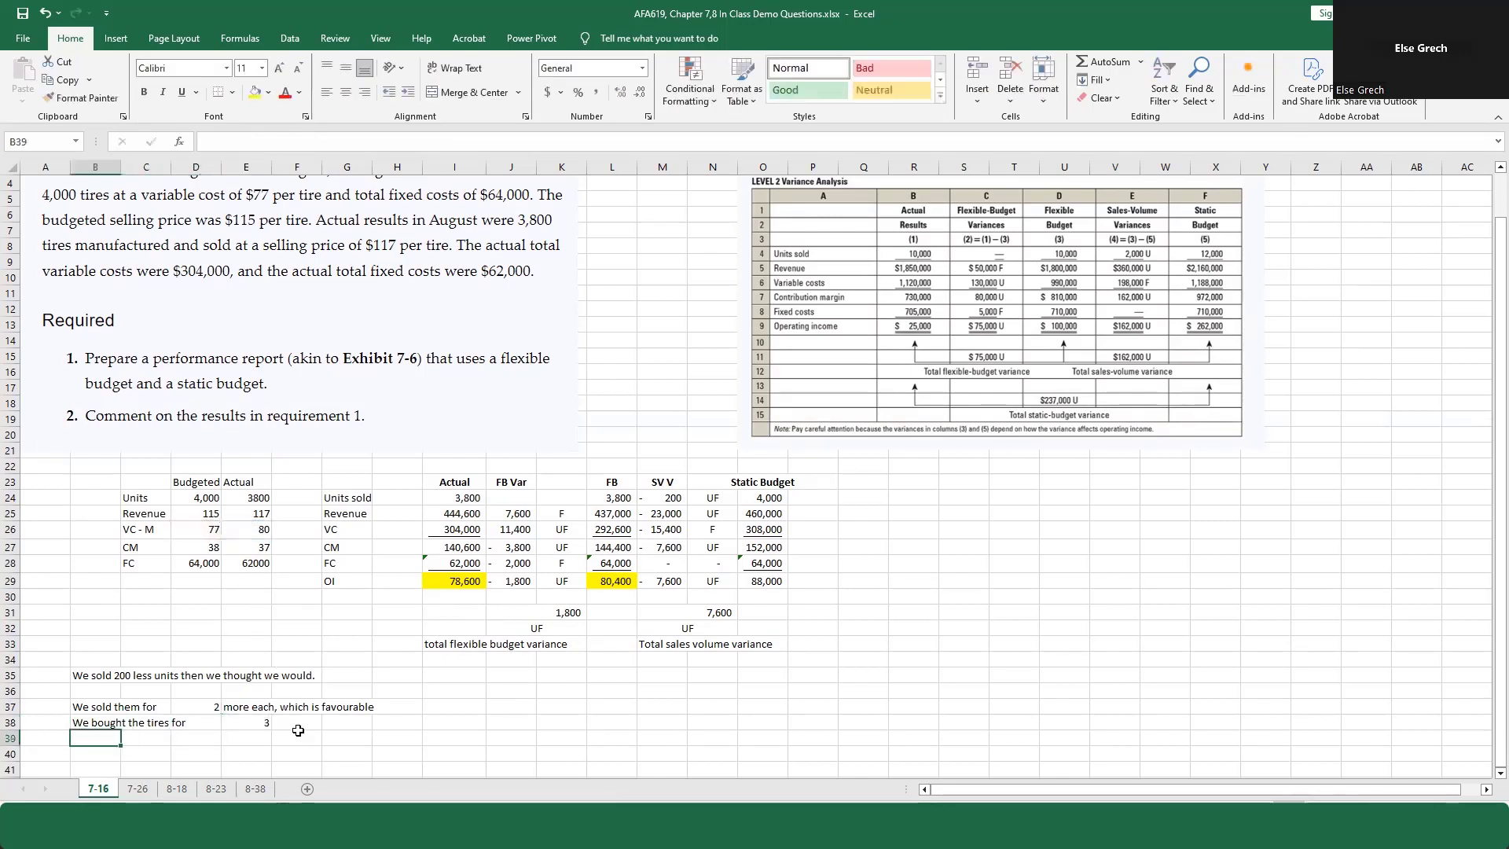
Step: Complete the variable-cost comment with "more, which is unfavourable" in F38 and check the VC flexible-budget variance and its label
{"action": "type", "text": "more, w"}
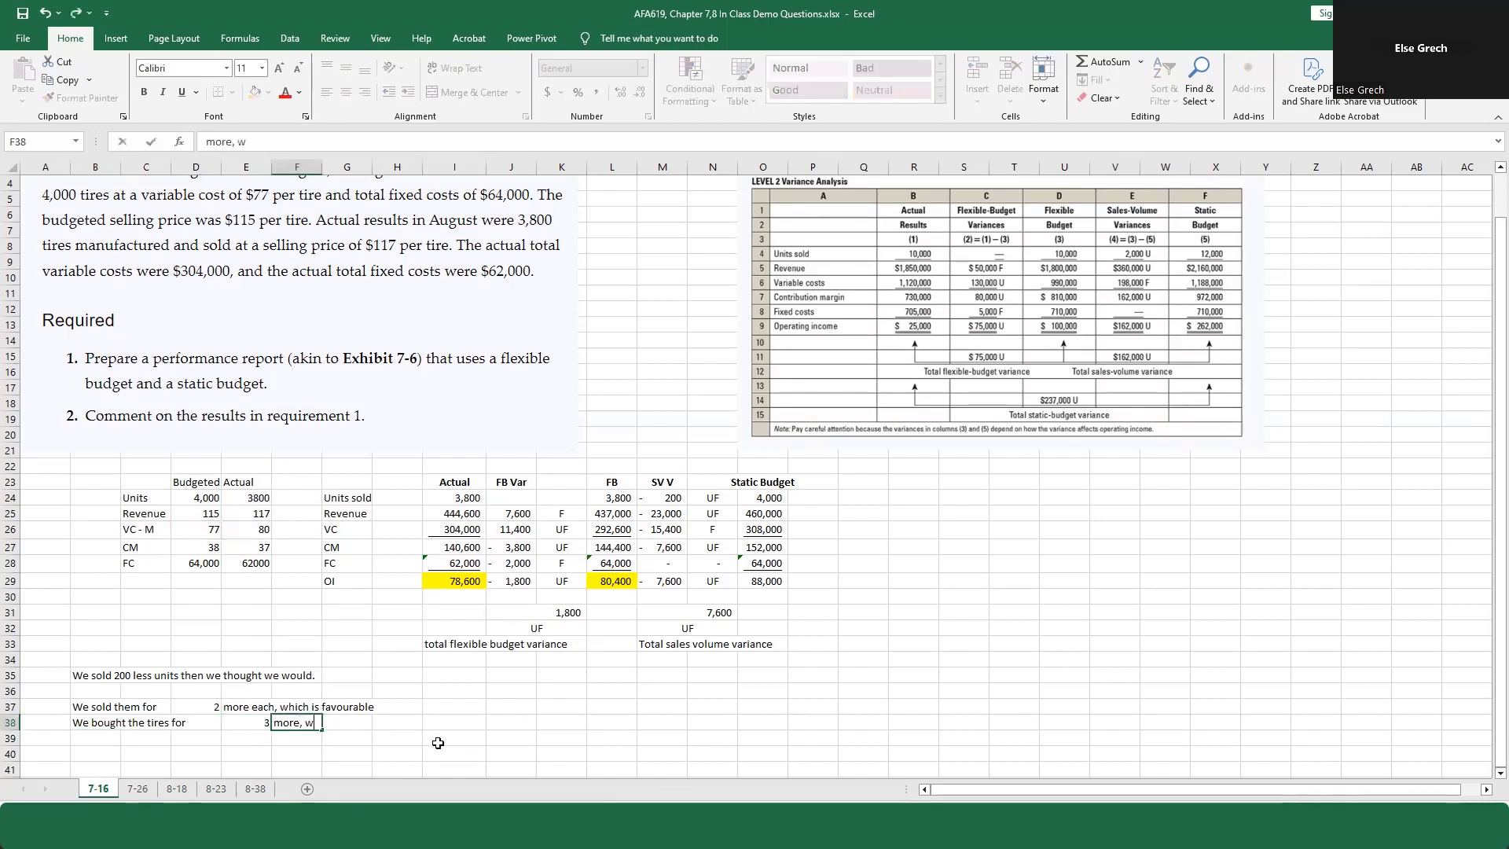
{"action": "type", "text": "hich is unfa"}
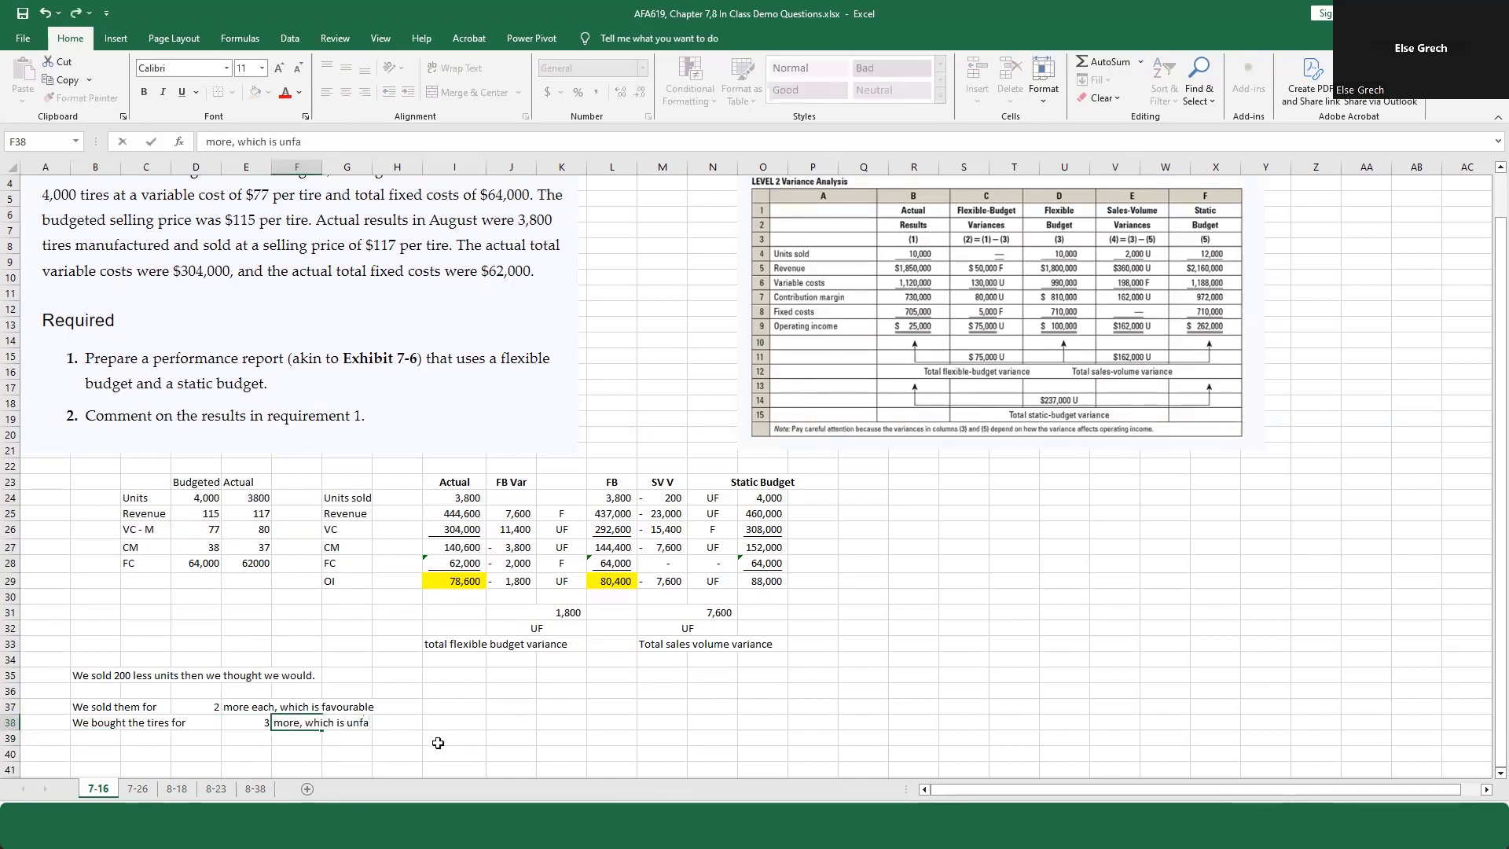
{"action": "type", "text": "vourabnle"}
{"action": "key", "text": "BackSpace"}
{"action": "key", "text": "BackSpace"}
{"action": "type", "text": "le"}
{"action": "key", "text": "Tab"}
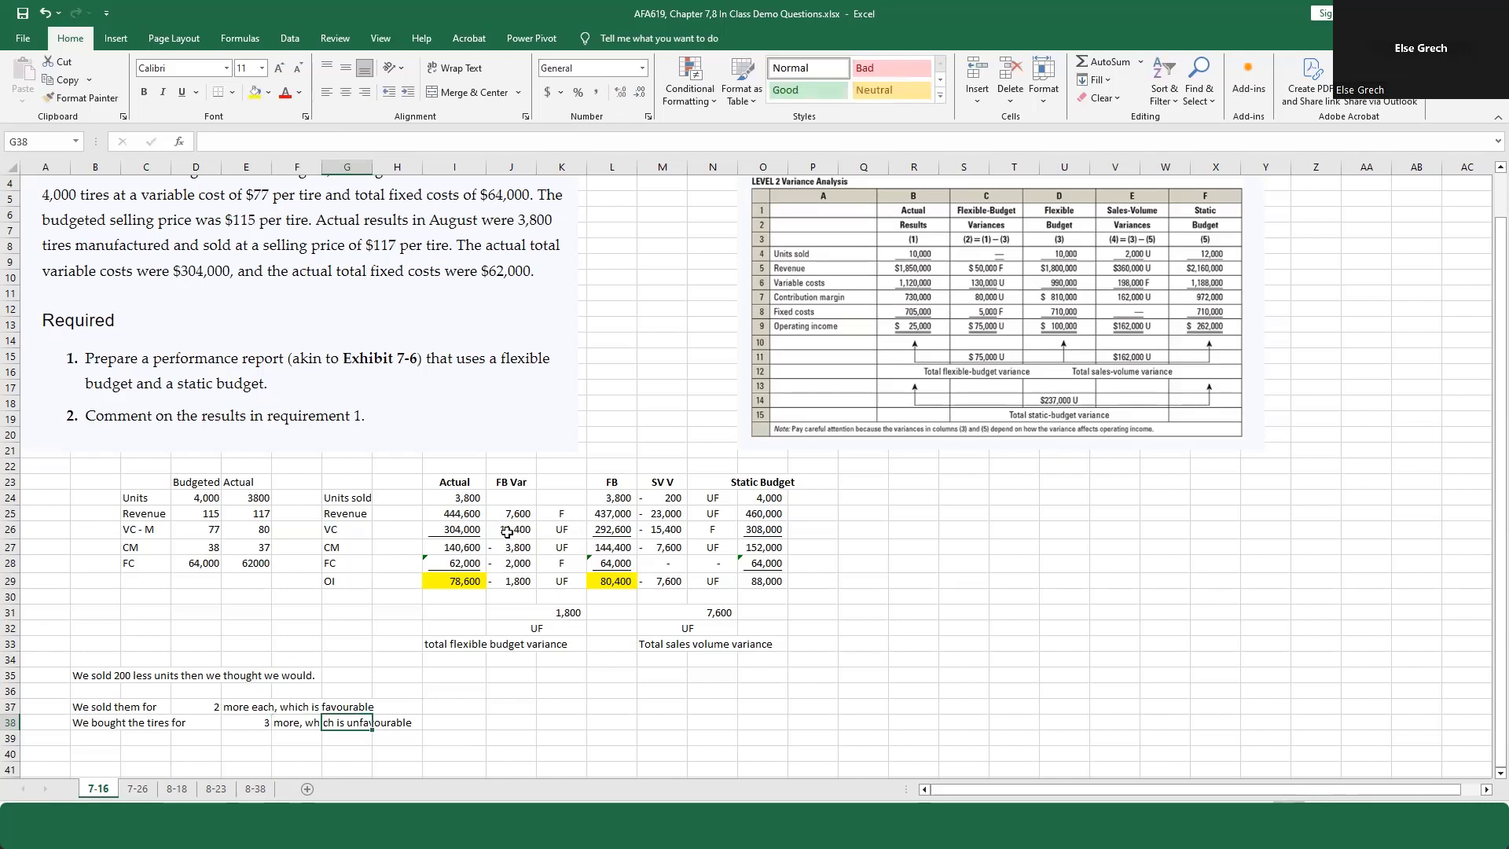
{"action": "left_click_drag", "start_coordinate": [507, 531], "coordinate": [592, 530]}
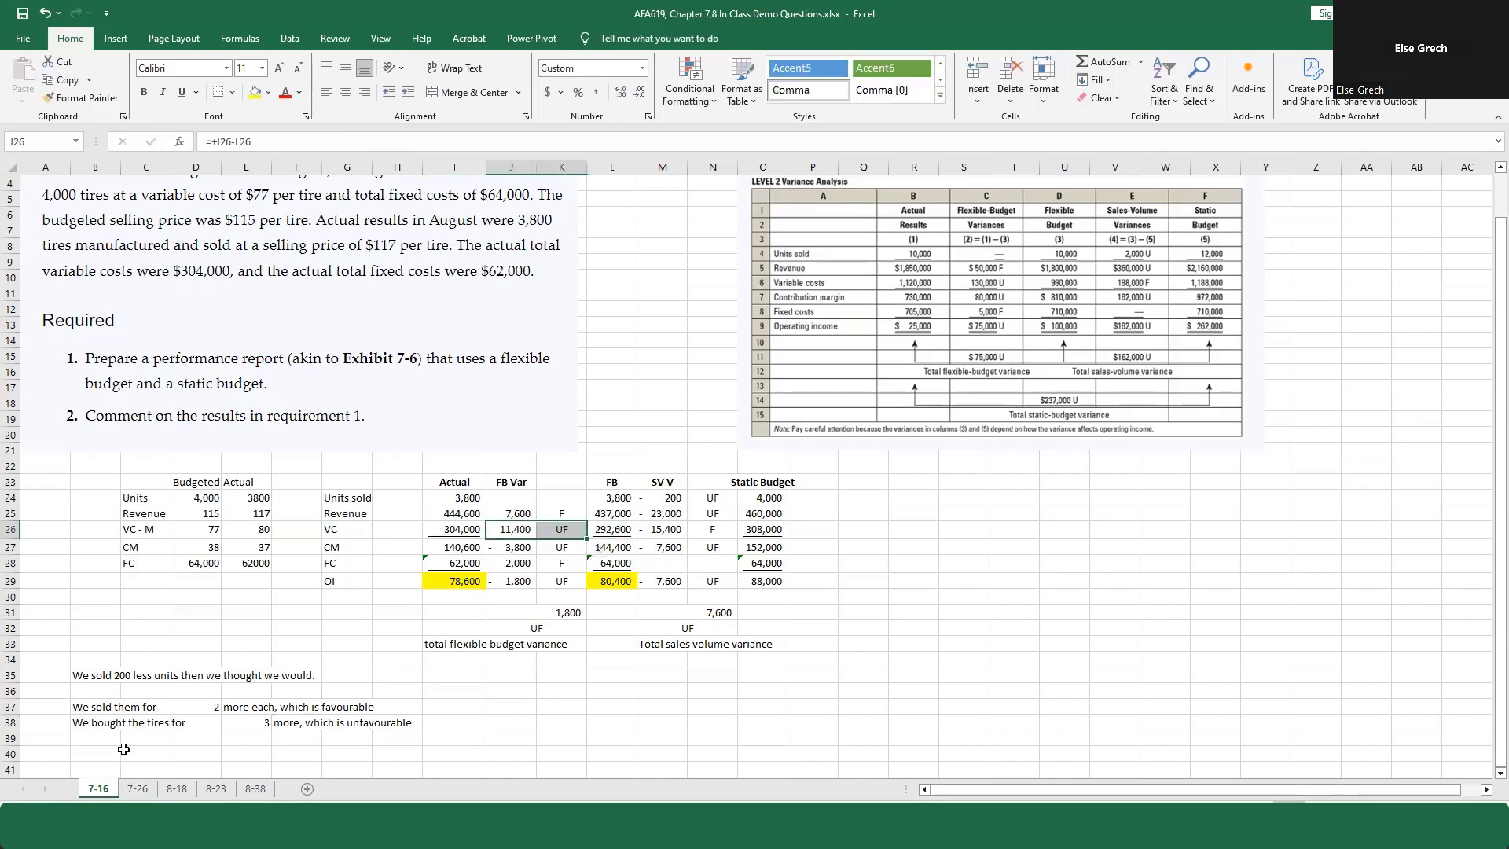
Step: Enter "We spent" in B39 and a formula in C39 subtracting actual fixed costs (E28) from budgeted fixed costs (D28)
{"action": "left_click_drag", "start_coordinate": [103, 753], "coordinate": [111, 744]}
{"action": "key", "text": "Up"}
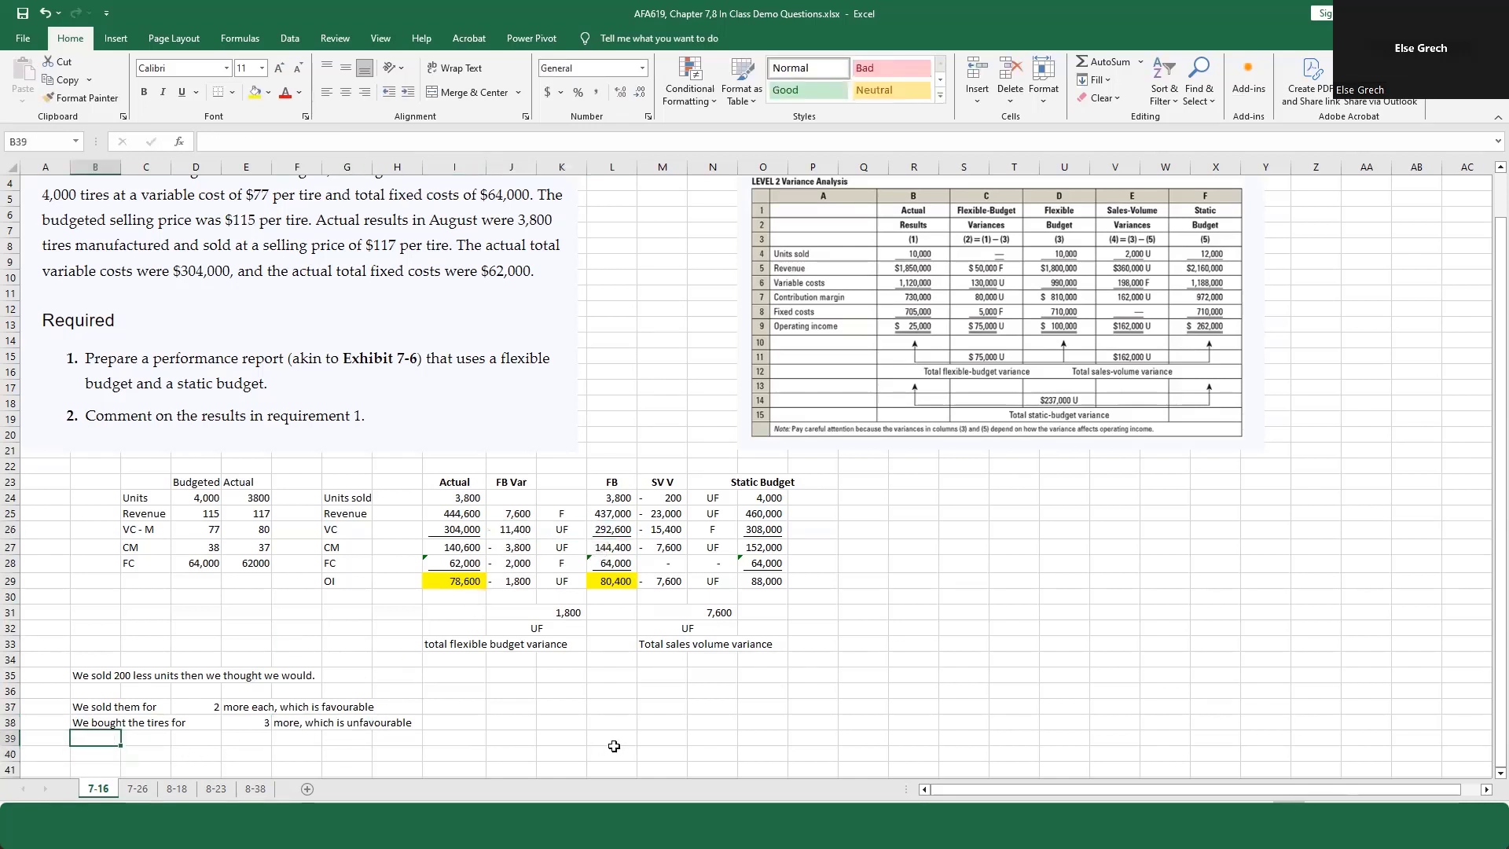
{"action": "type", "text": "We spent"}
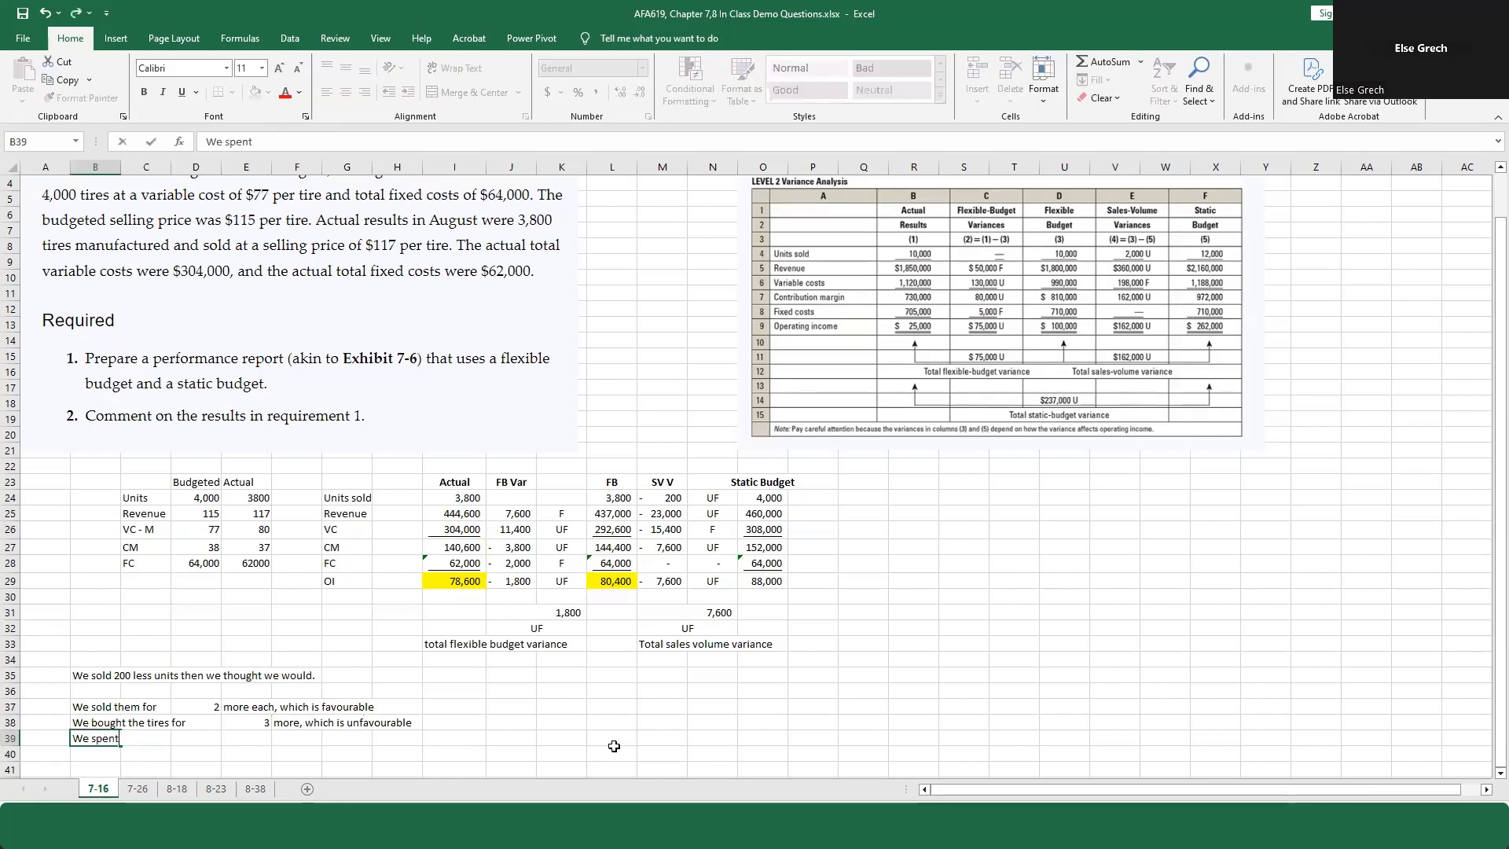
{"action": "key", "text": "Tab"}
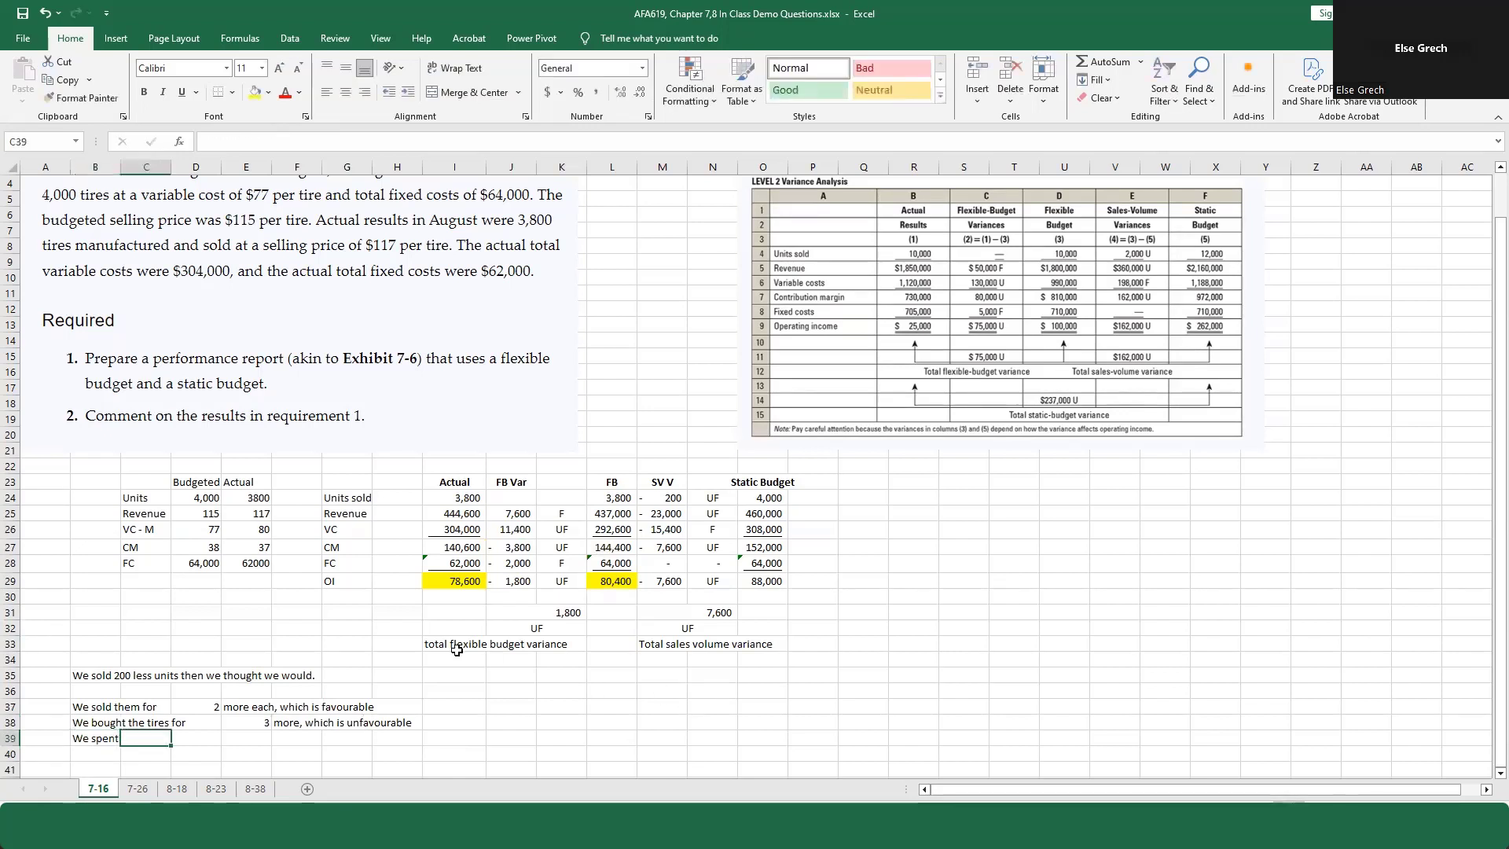
{"action": "type", "text": "+"}
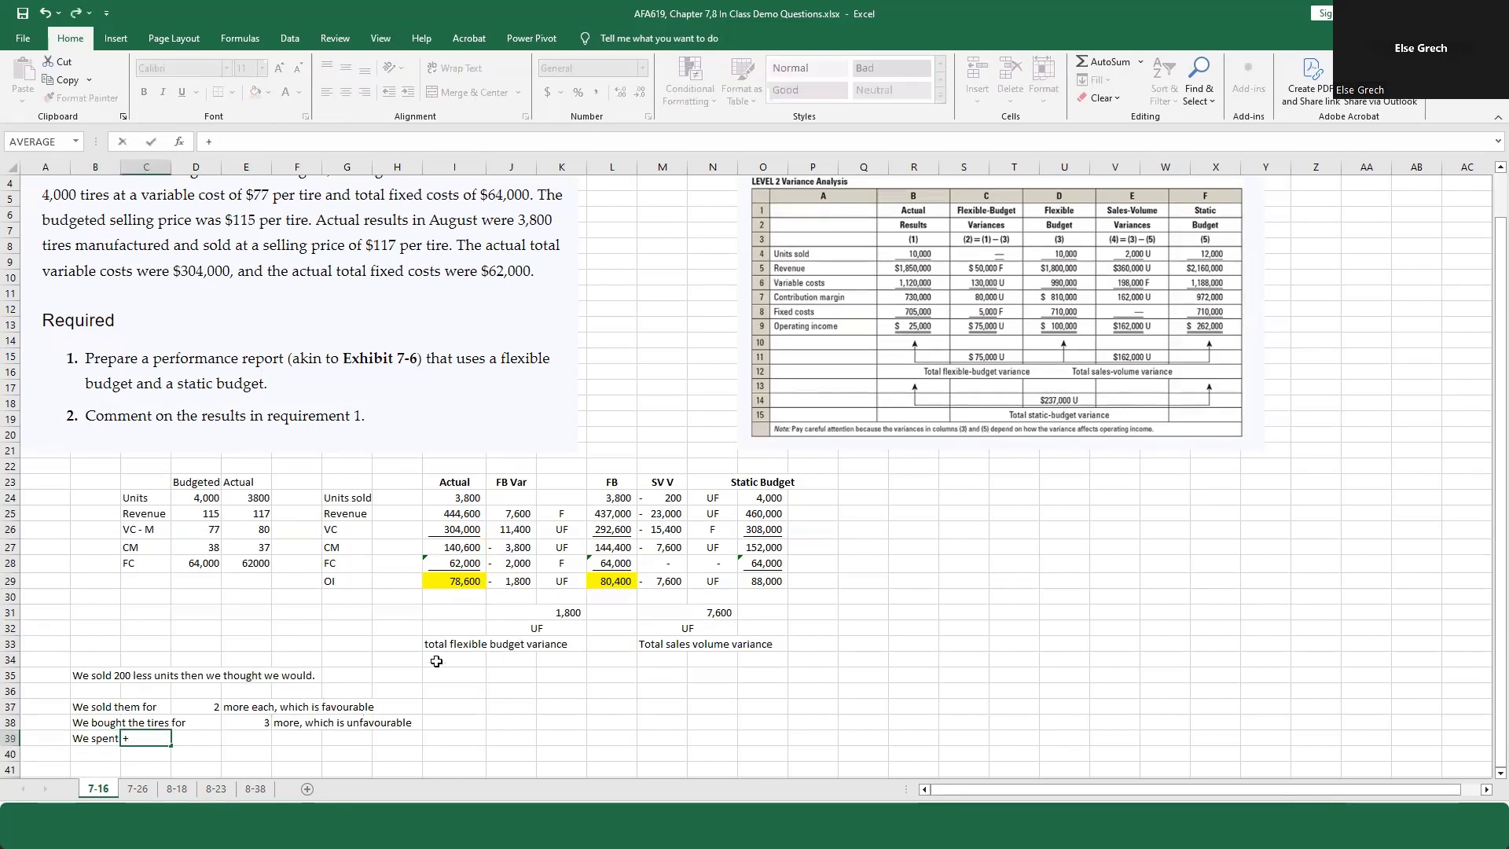
{"action": "left_click", "coordinate": [209, 566]}
{"action": "type", "text": "-"}
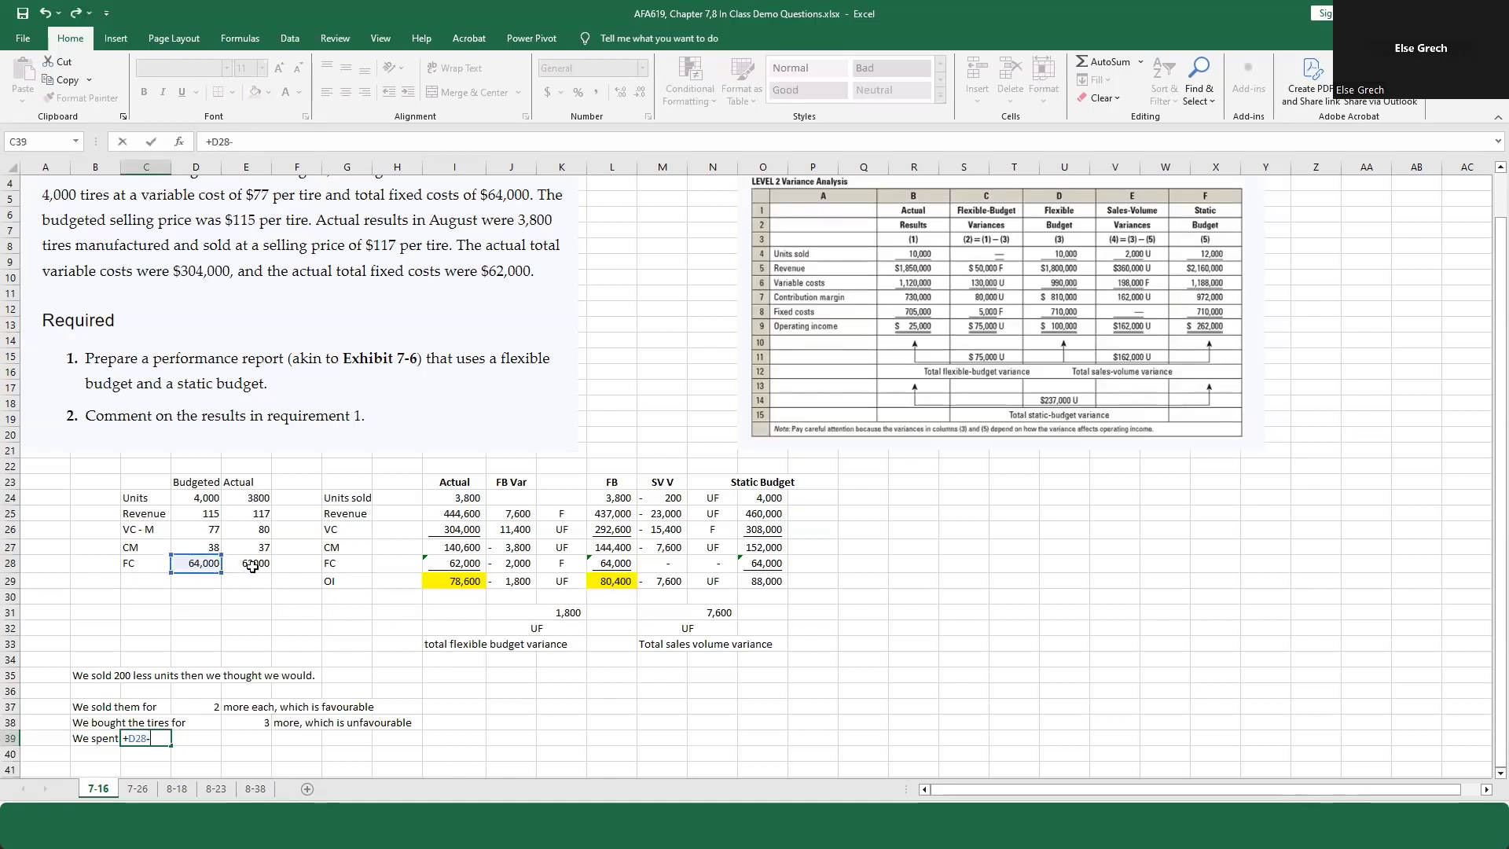
{"action": "left_click", "coordinate": [246, 563]}
{"action": "key", "text": "Return"}
Step: Complete the fixed-cost comment with "less than expected on fix costs, which is favourable" in D39 and check the FC and OI flexible-budget variances
{"action": "left_click", "coordinate": [210, 735]}
{"action": "type", "text": "less than e"}
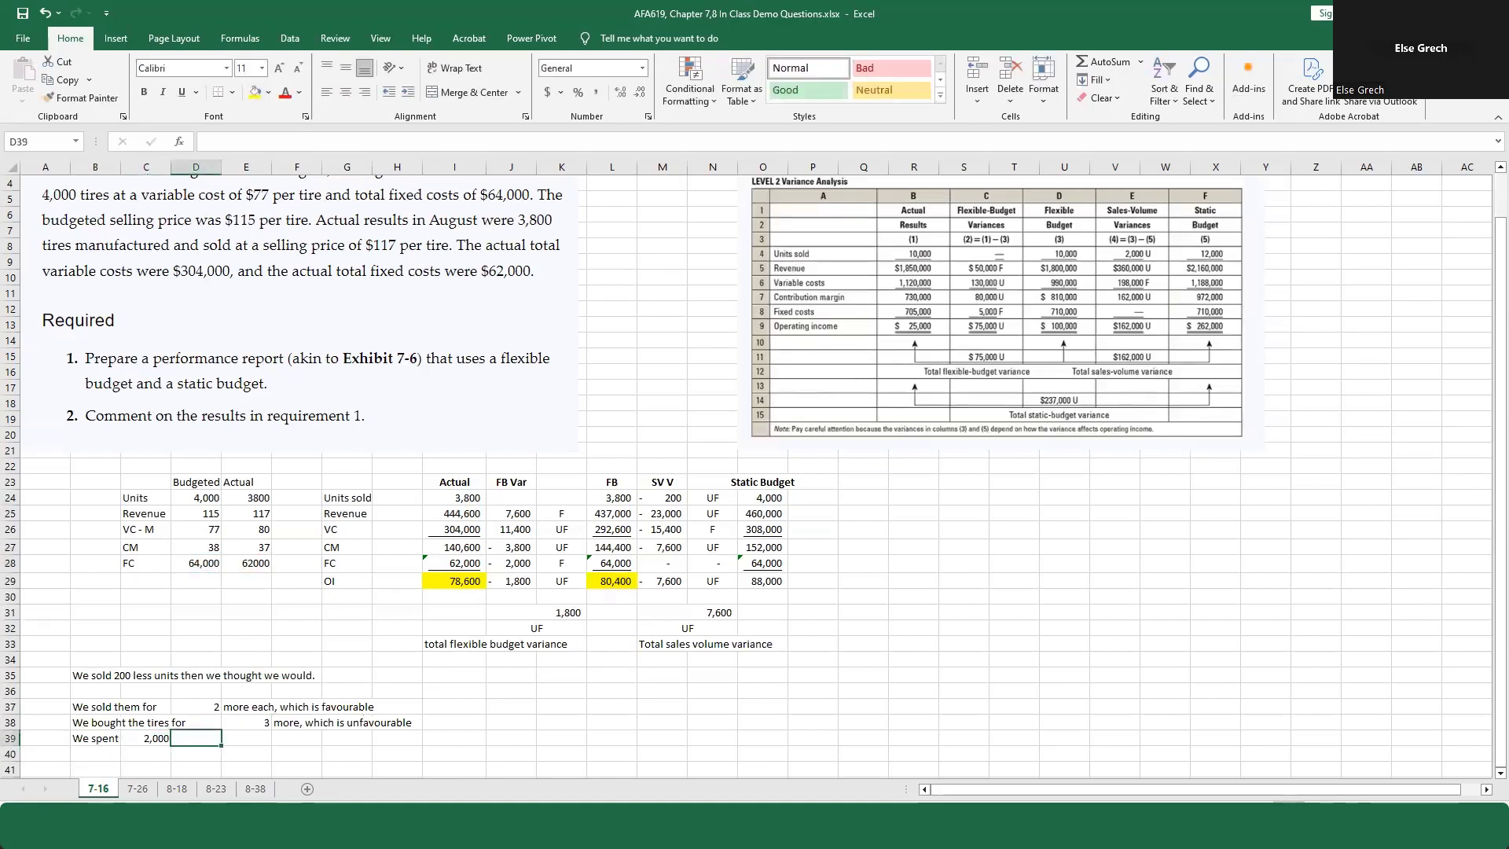
{"action": "type", "text": "xpec"}
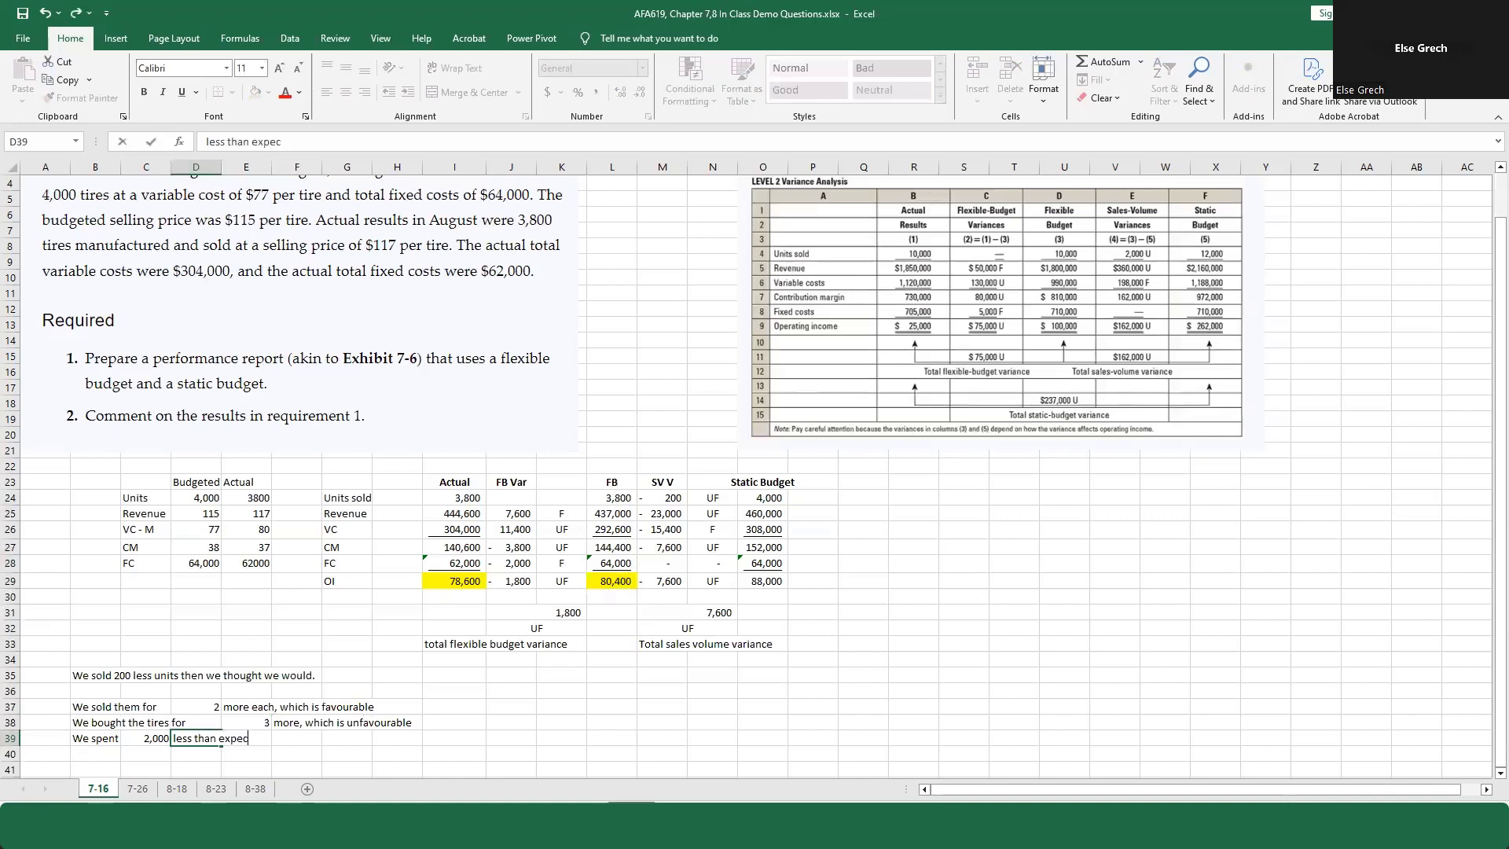
{"action": "type", "text": "ted on fix costs, w"}
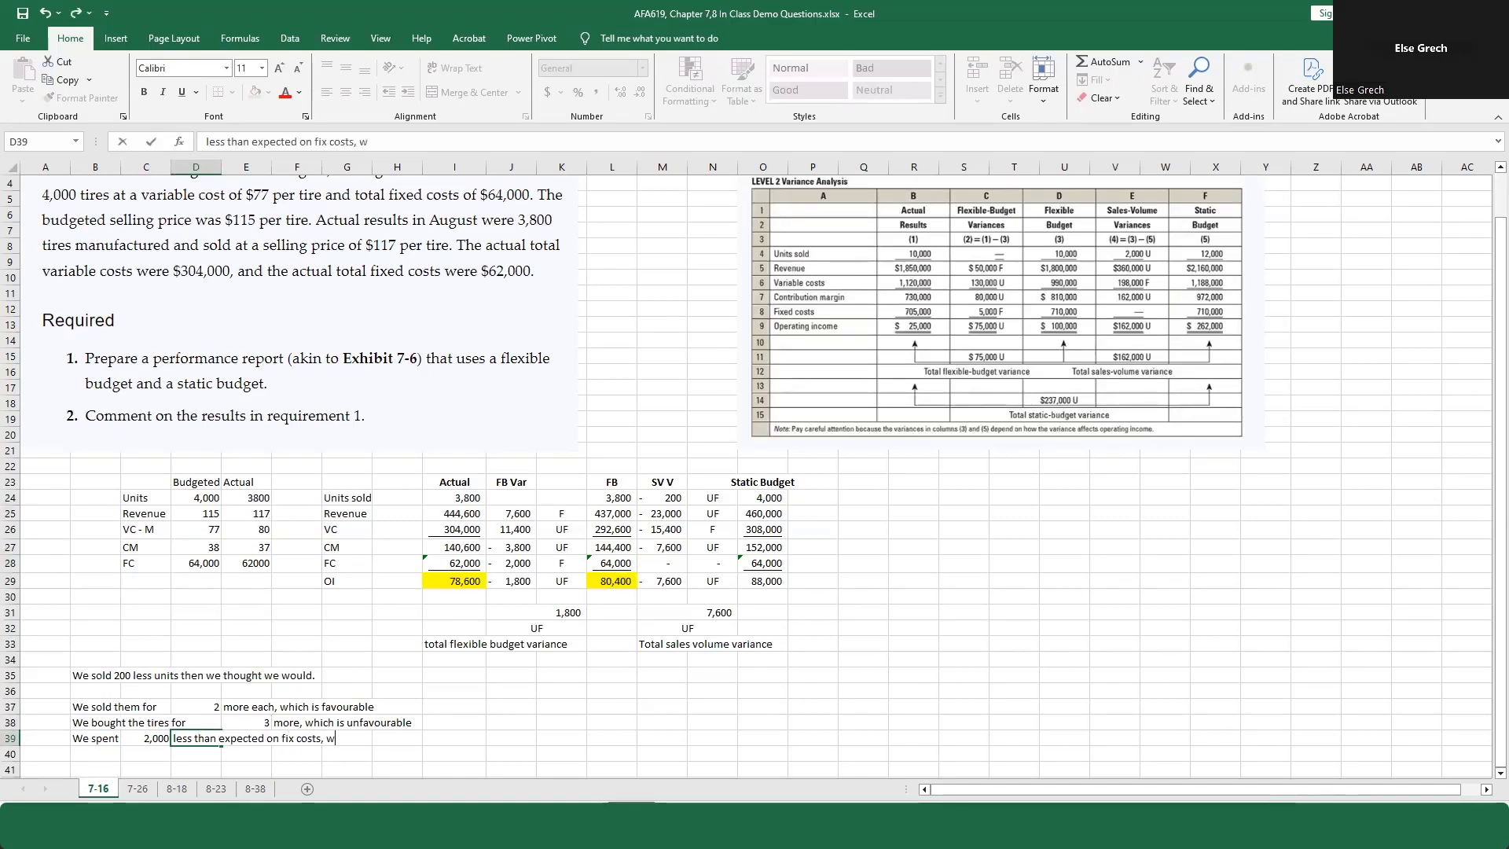
{"action": "type", "text": "hich is favourable"}
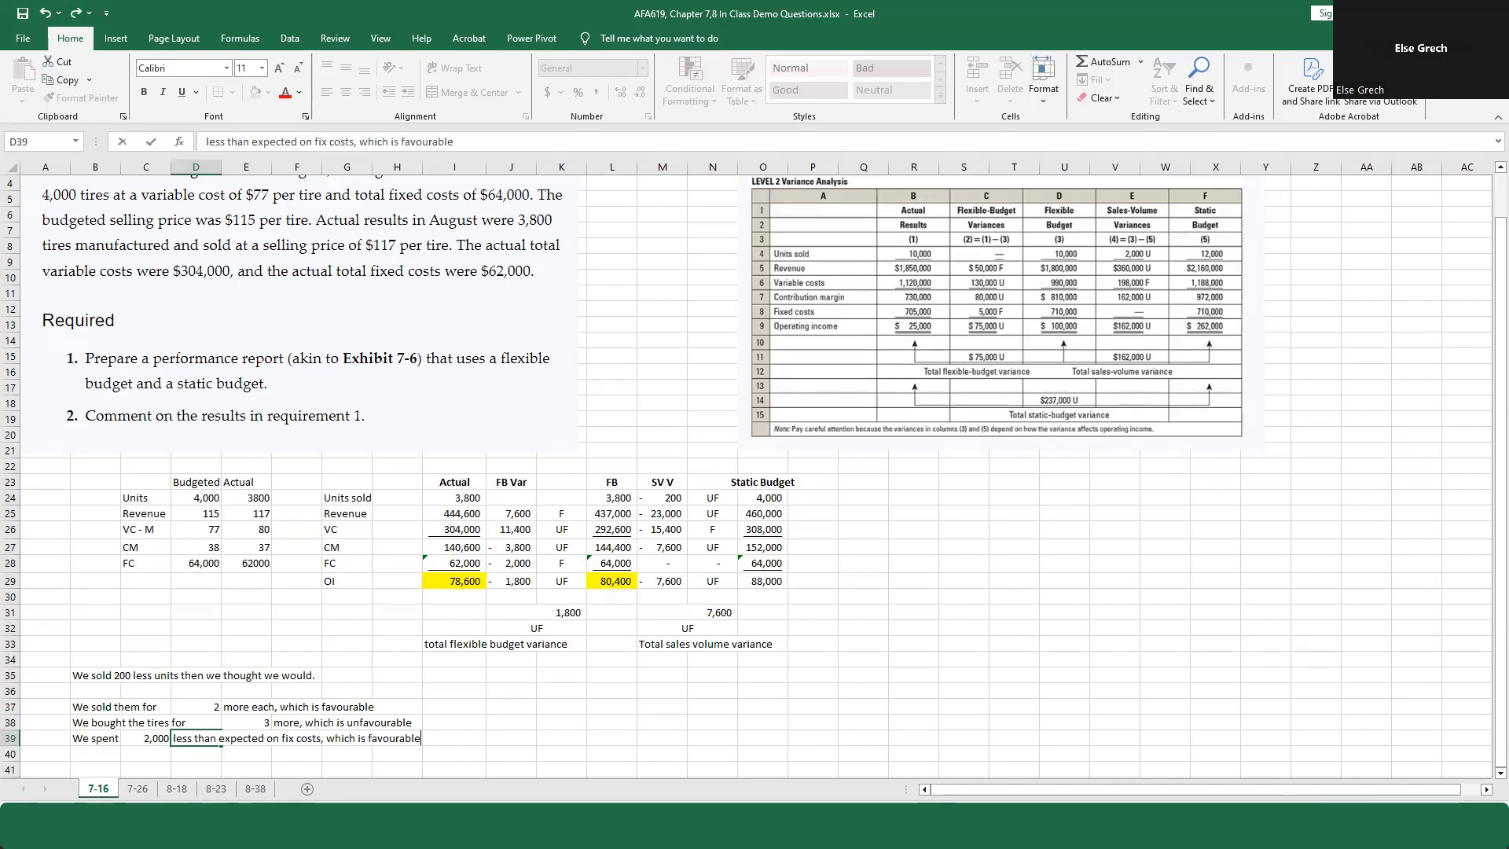
{"action": "key", "text": "Return"}
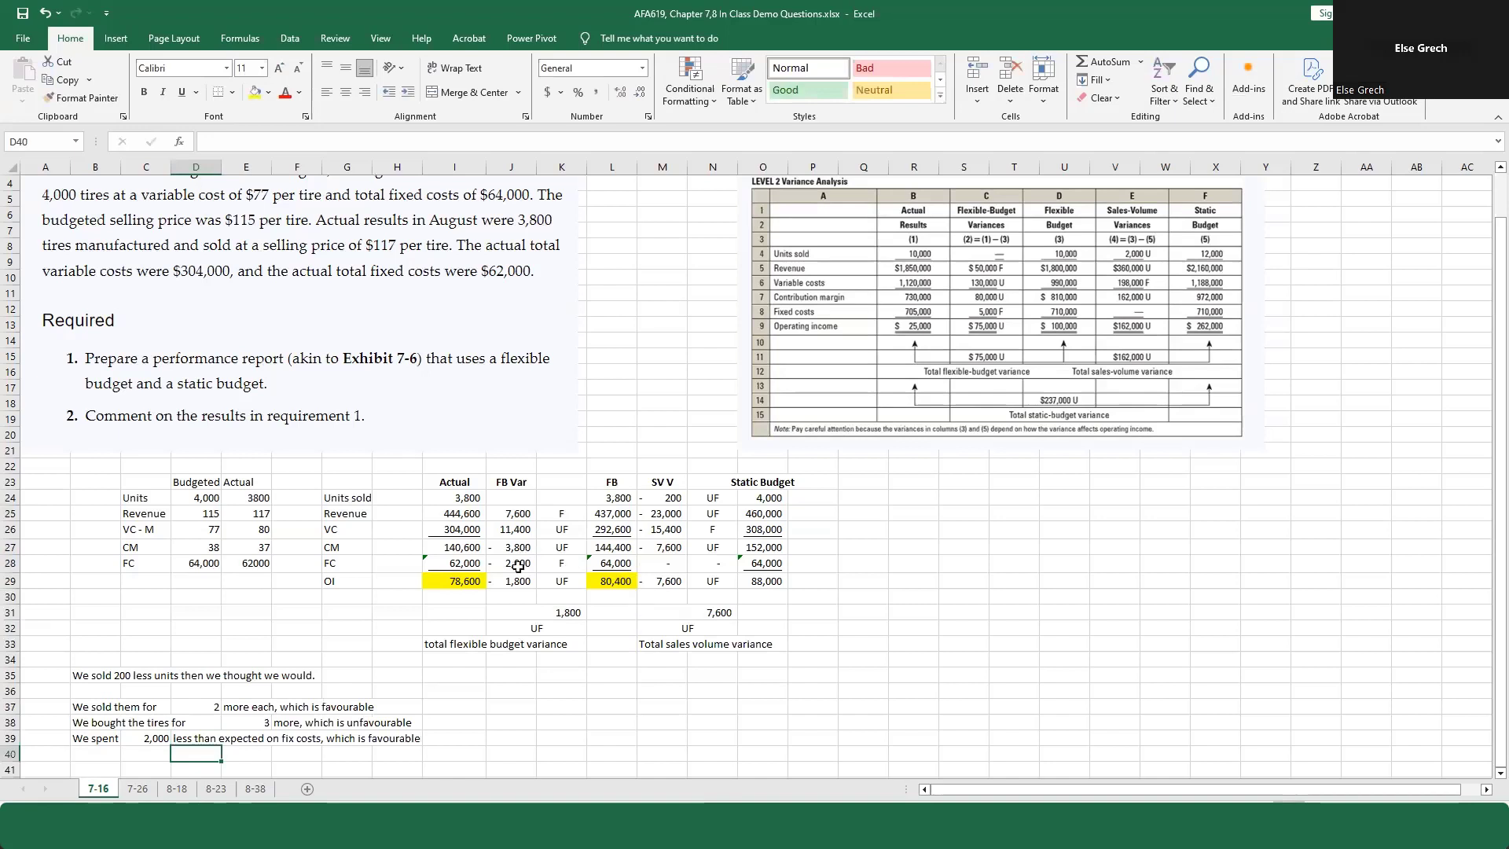
{"action": "left_click_drag", "start_coordinate": [514, 563], "coordinate": [549, 563]}
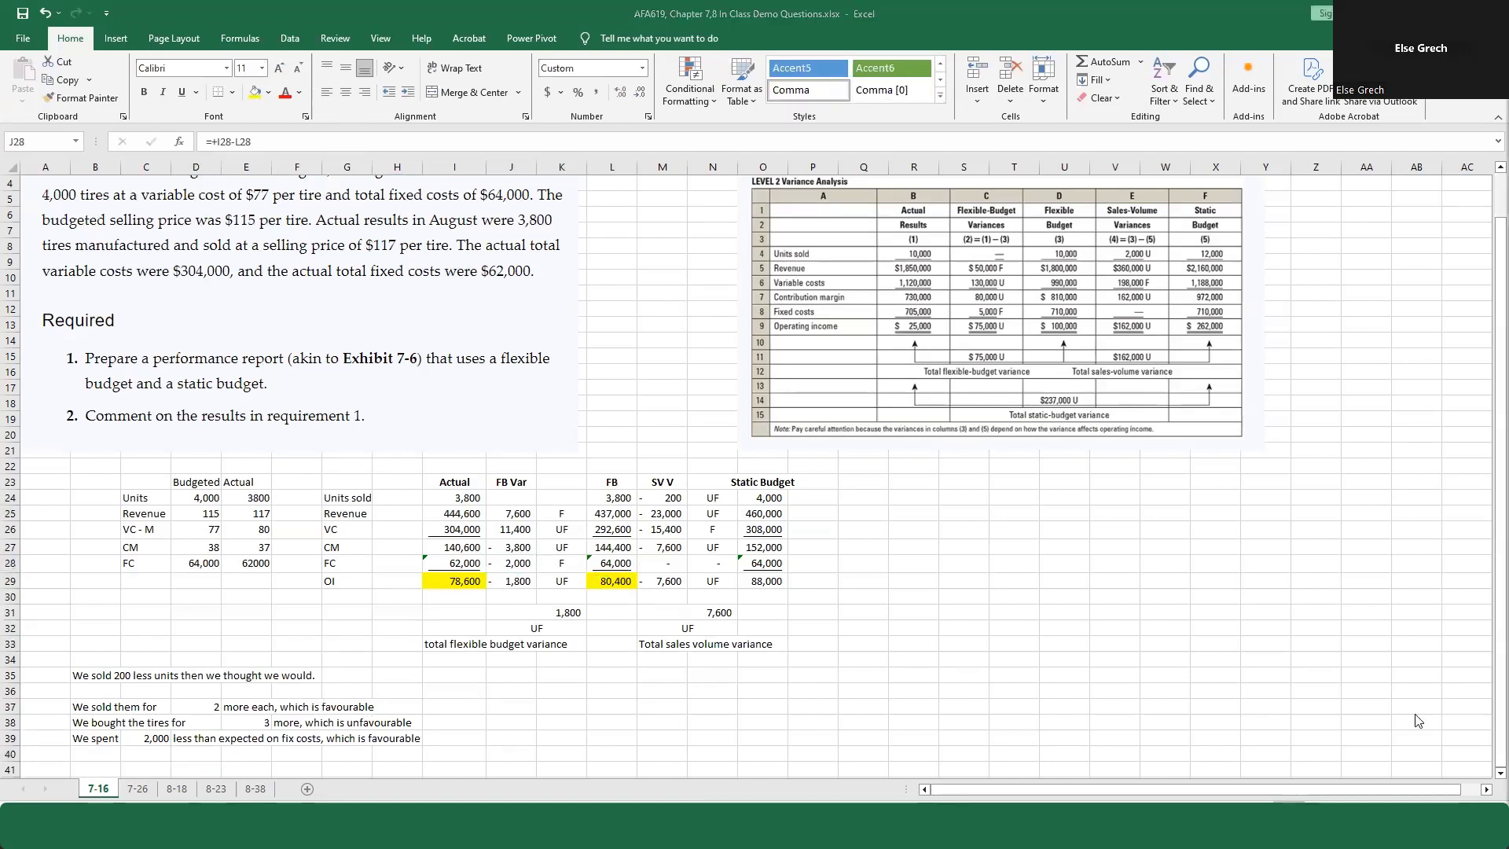
{"action": "left_click", "coordinate": [522, 586]}
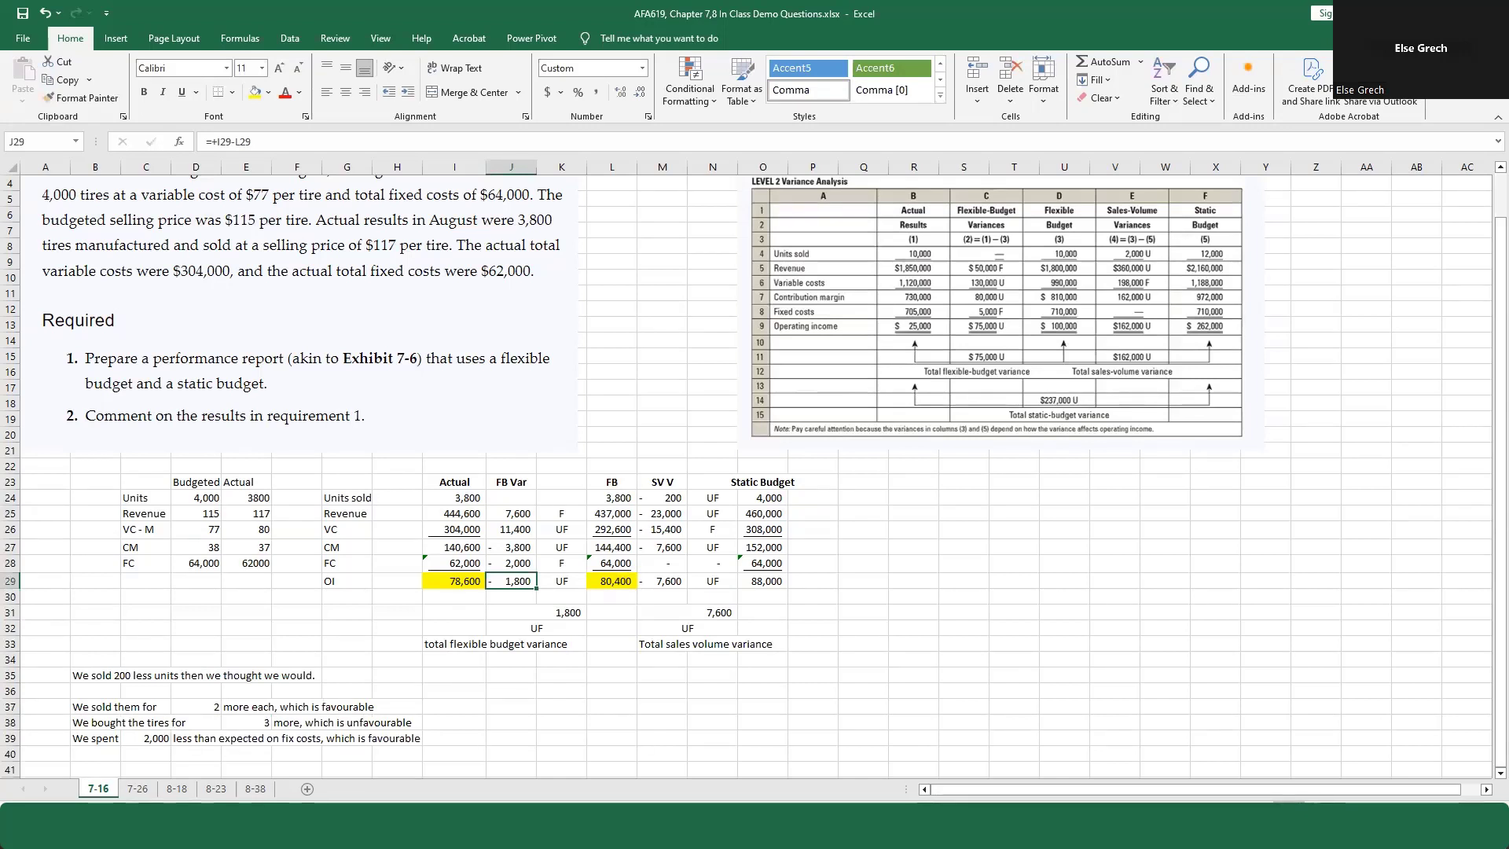
Step: Enter the comment "We sold 200 less units, which caused an overall unfav variance" in L36
{"action": "left_click", "coordinate": [865, 596]}
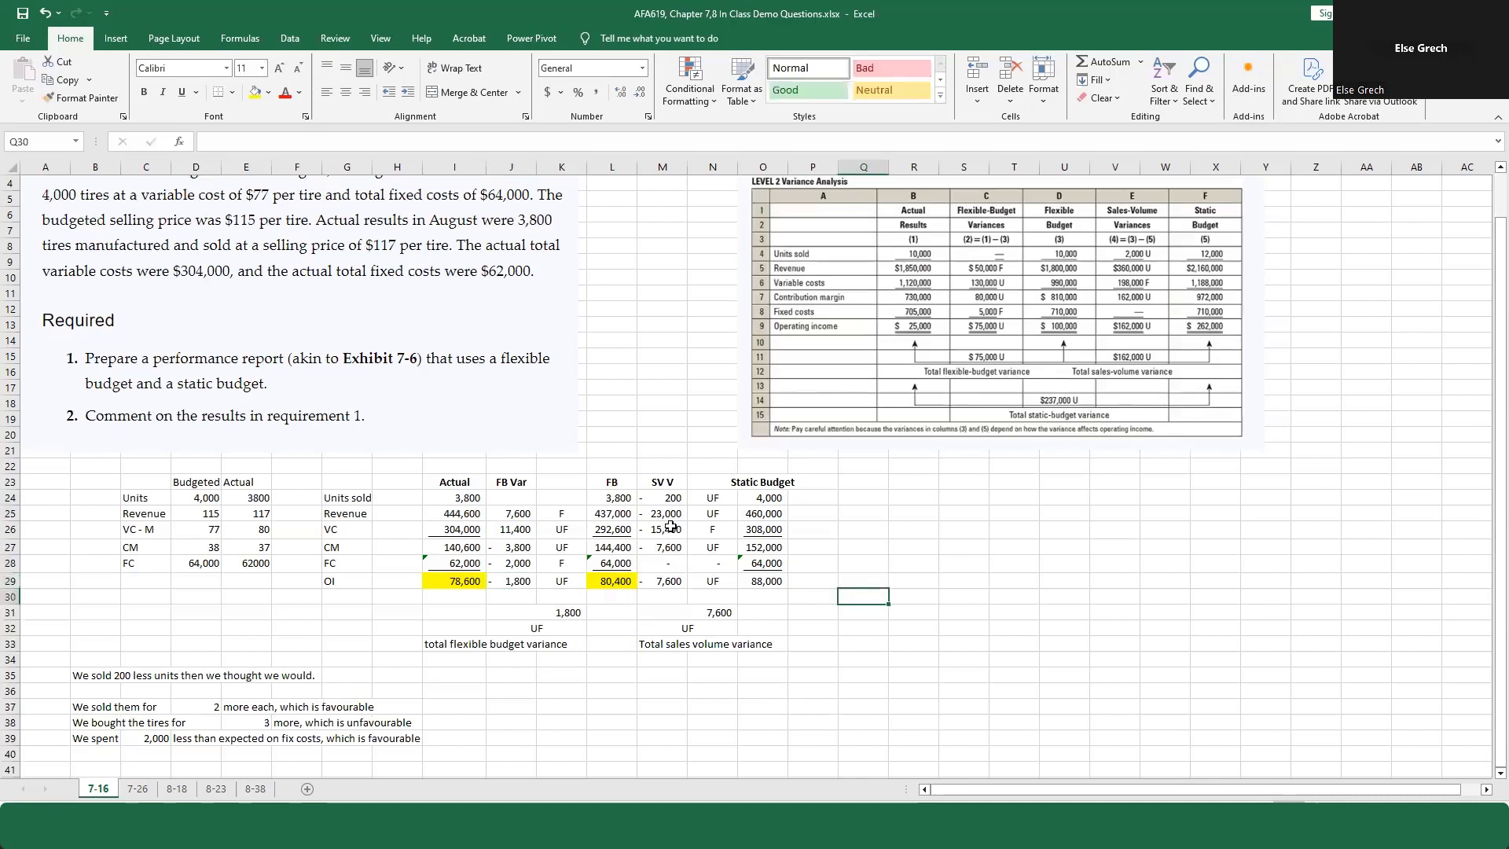
{"action": "left_click", "coordinate": [623, 693]}
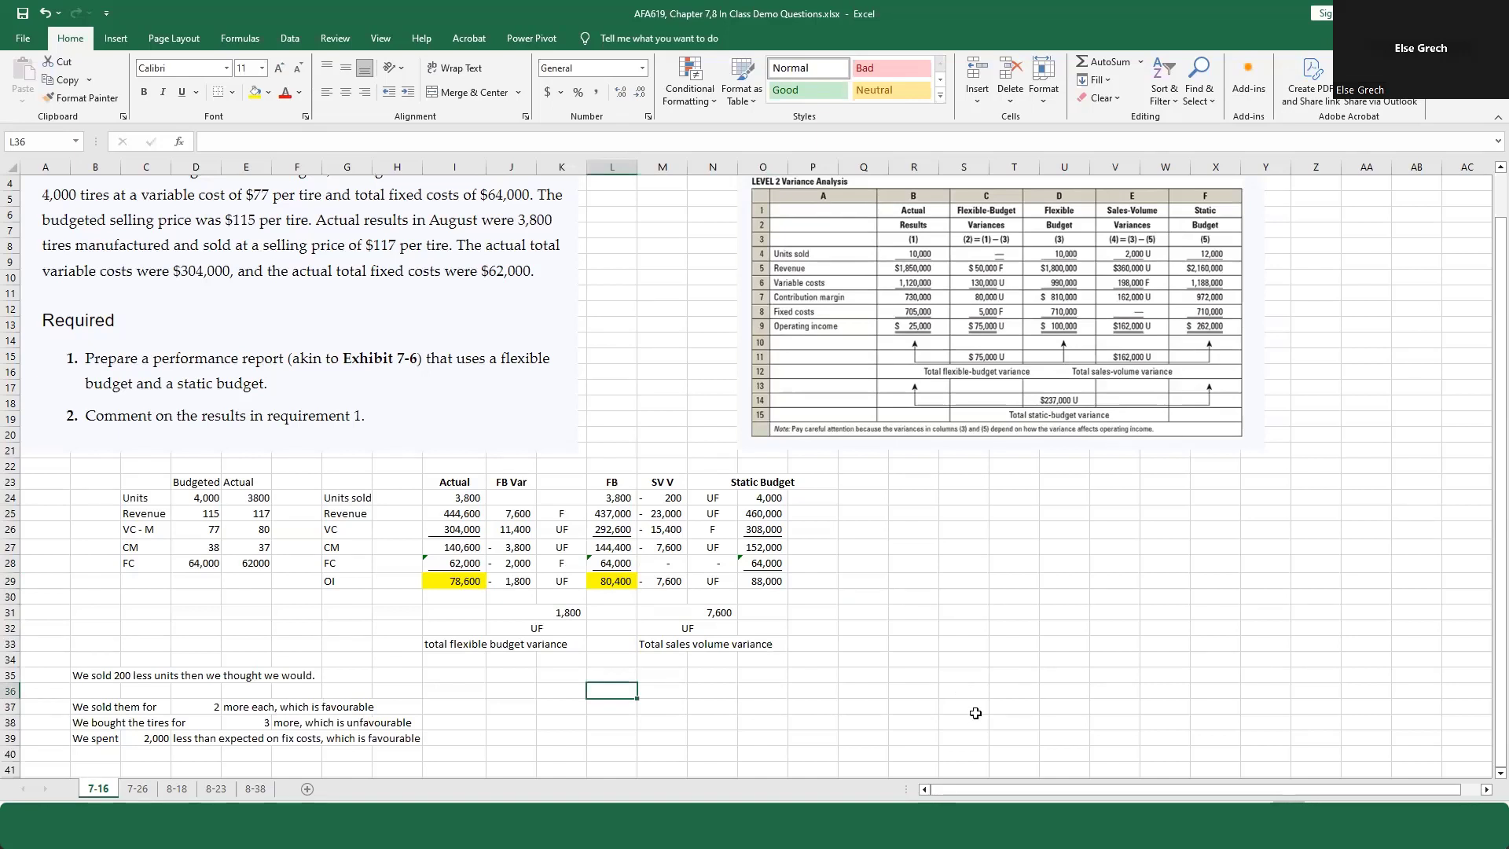
{"action": "type", "text": "We sold 2"}
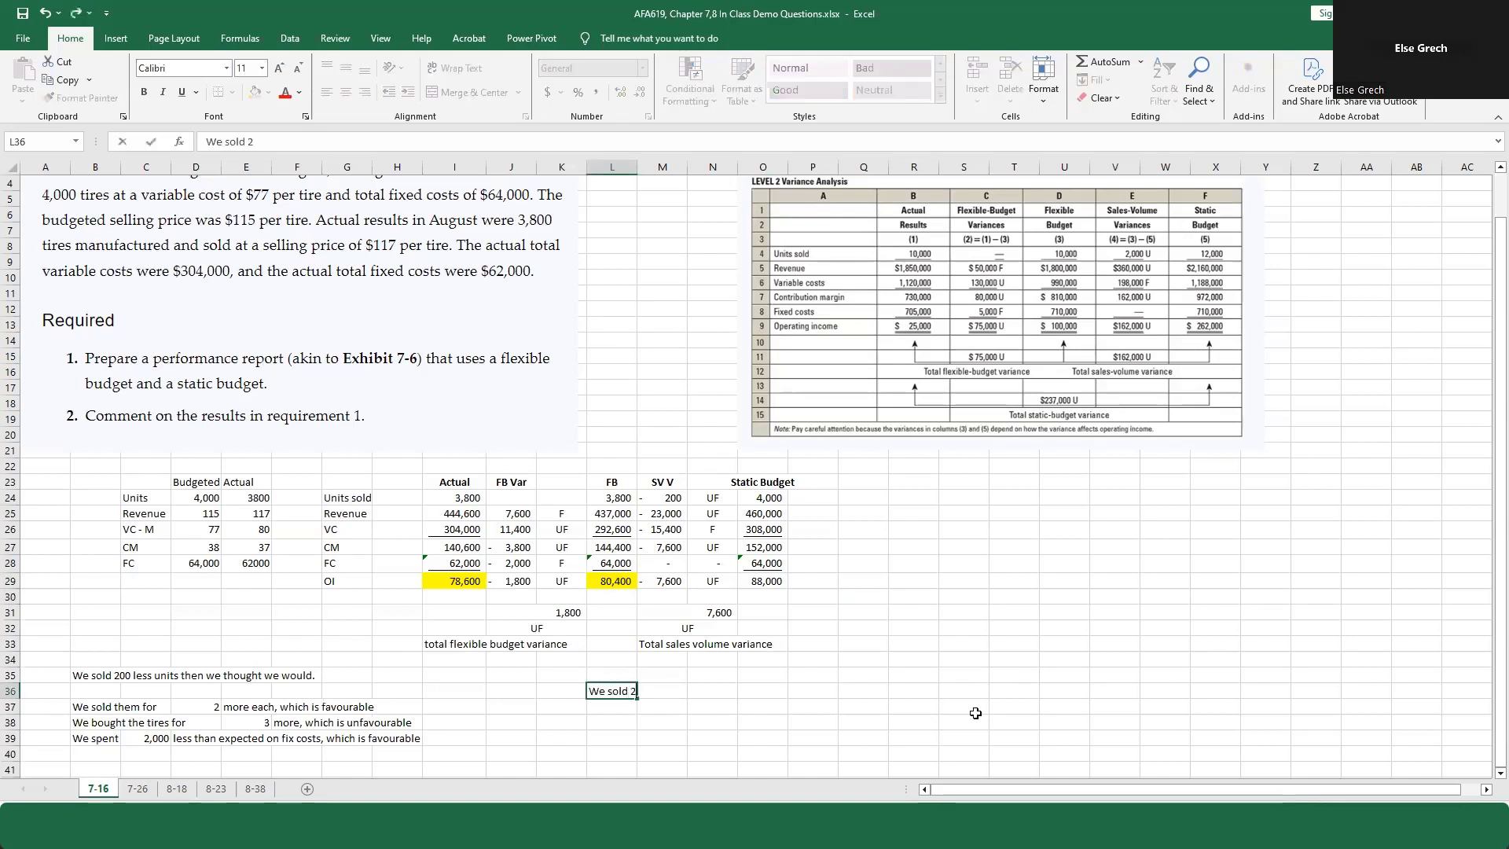
{"action": "type", "text": "00 less units, which caus"}
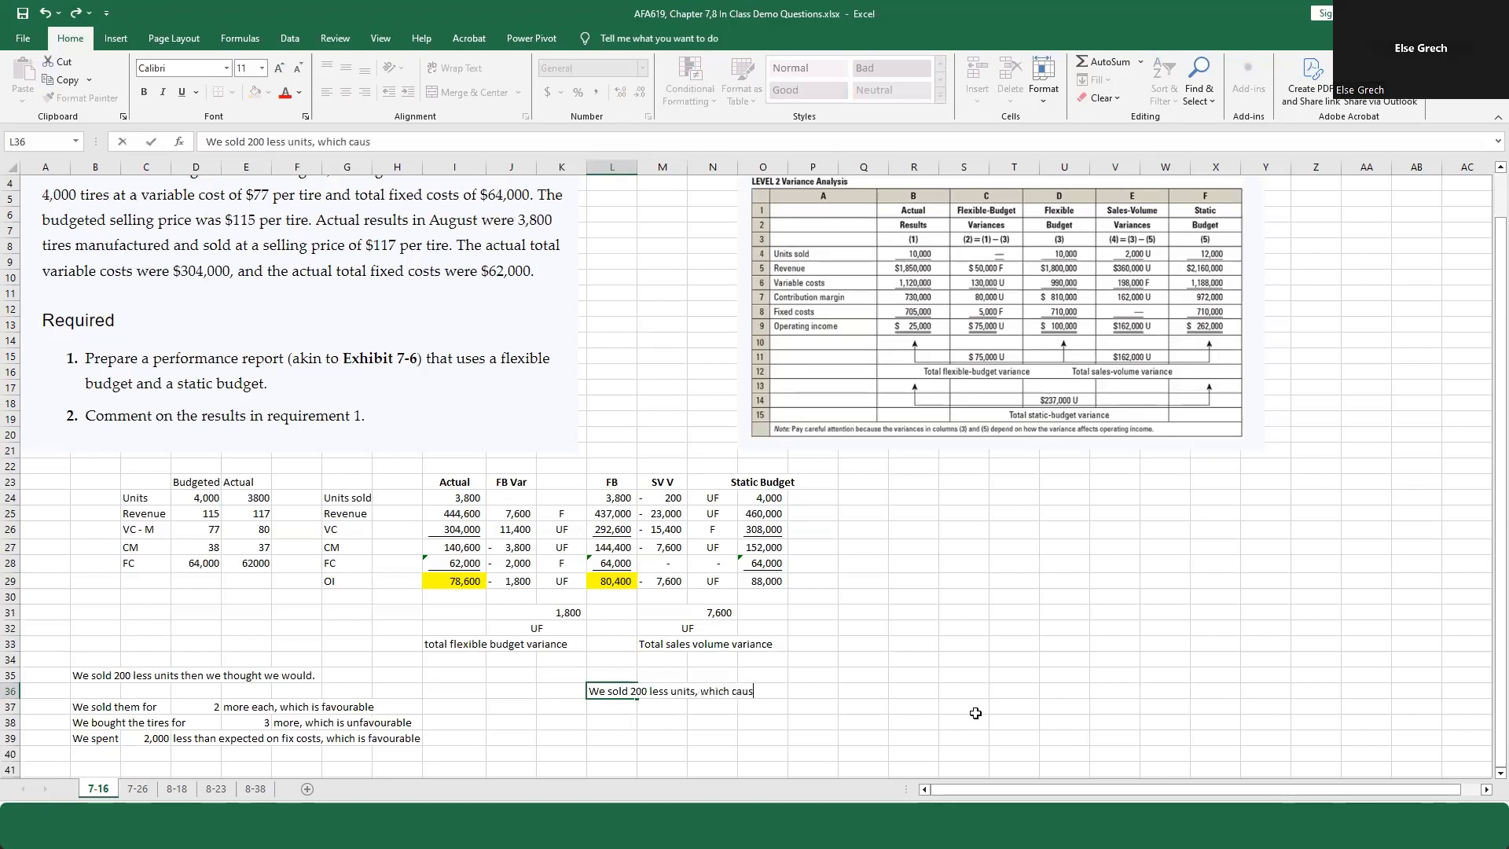
{"action": "type", "text": "ed an overall unfav variance"}
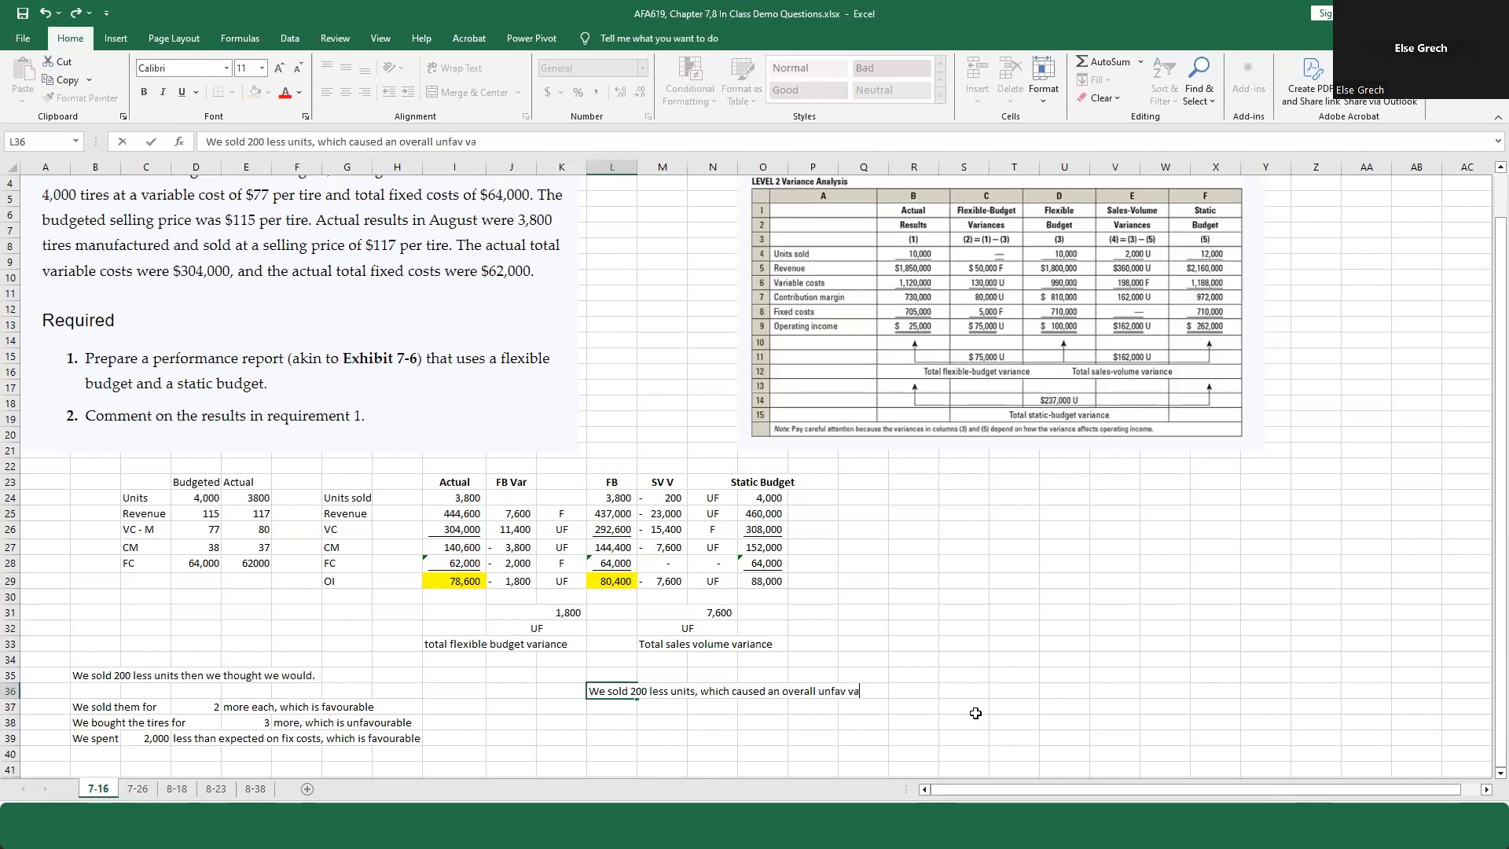
{"action": "key", "text": "Return"}
Step: Continue the sales-volume comment on the line below with "of" in L37 and the amount 7,600 in M37
{"action": "type", "text": "of"}
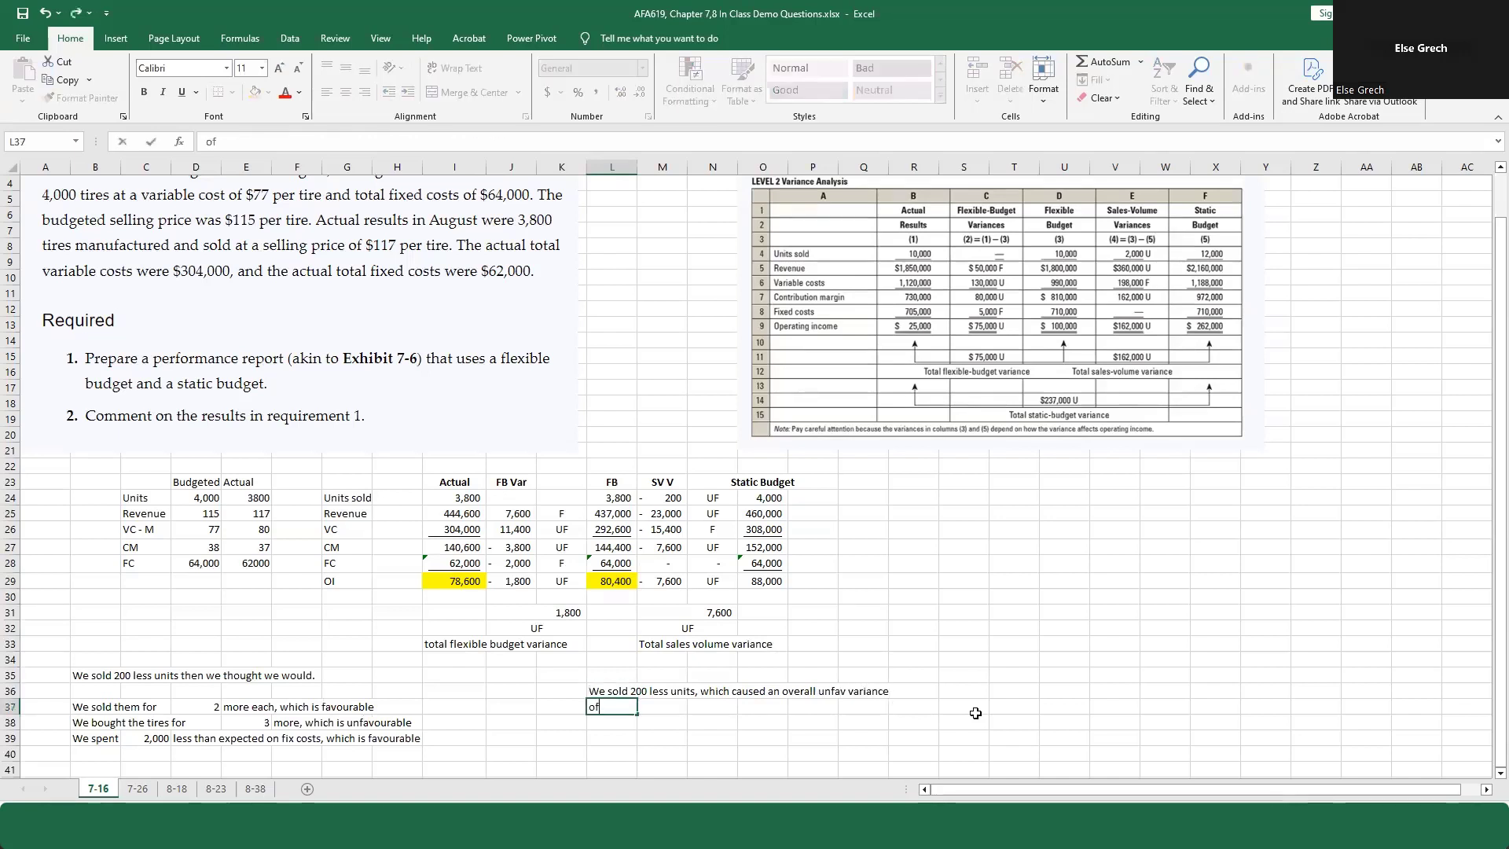
{"action": "key", "text": "Tab"}
{"action": "type", "text": "7"}
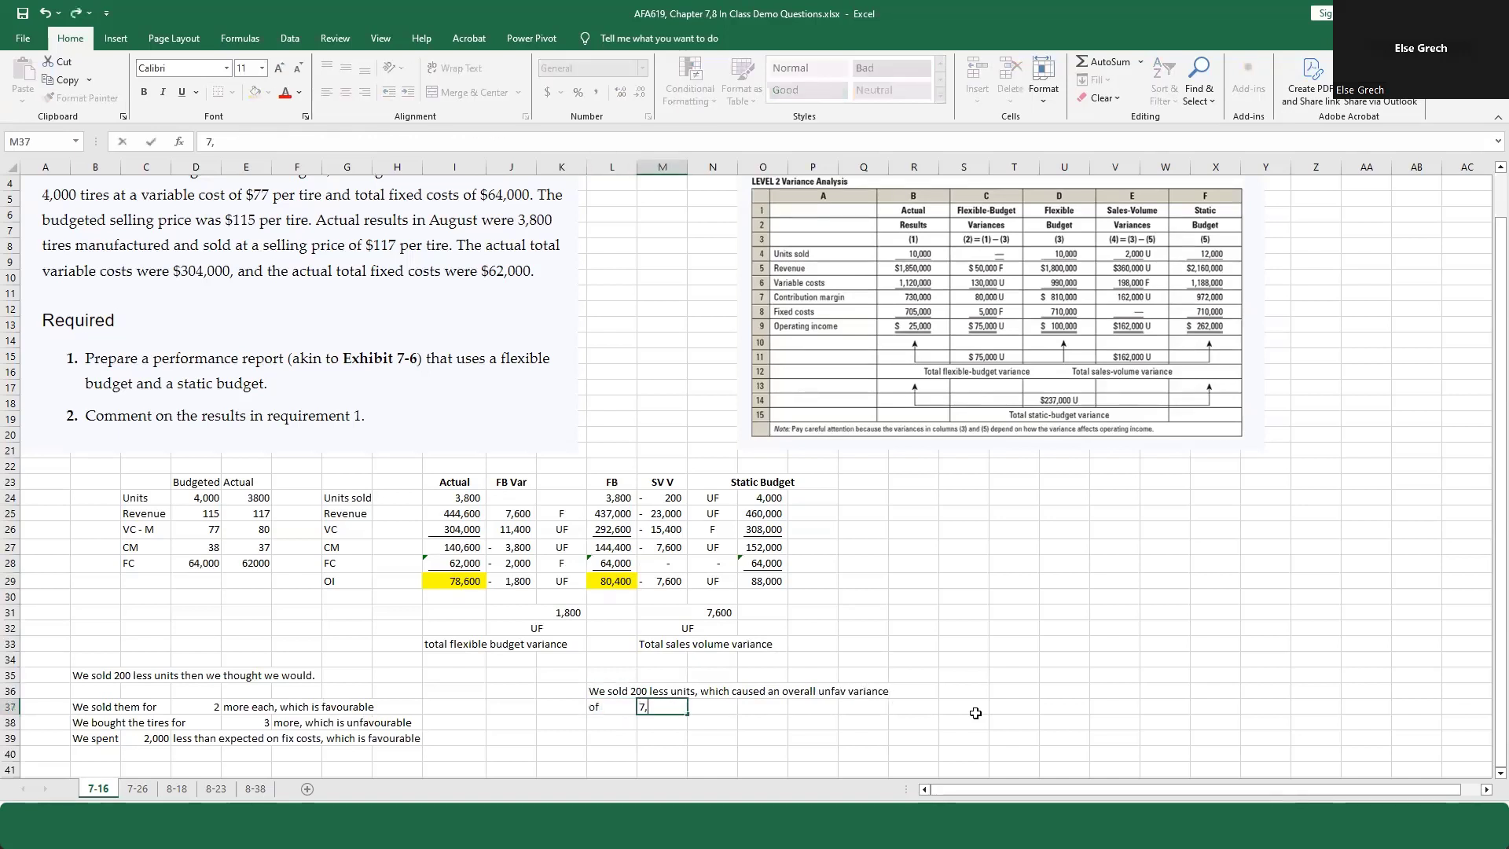
{"action": "type", "text": ",600."}
{"action": "key", "text": "Return"}
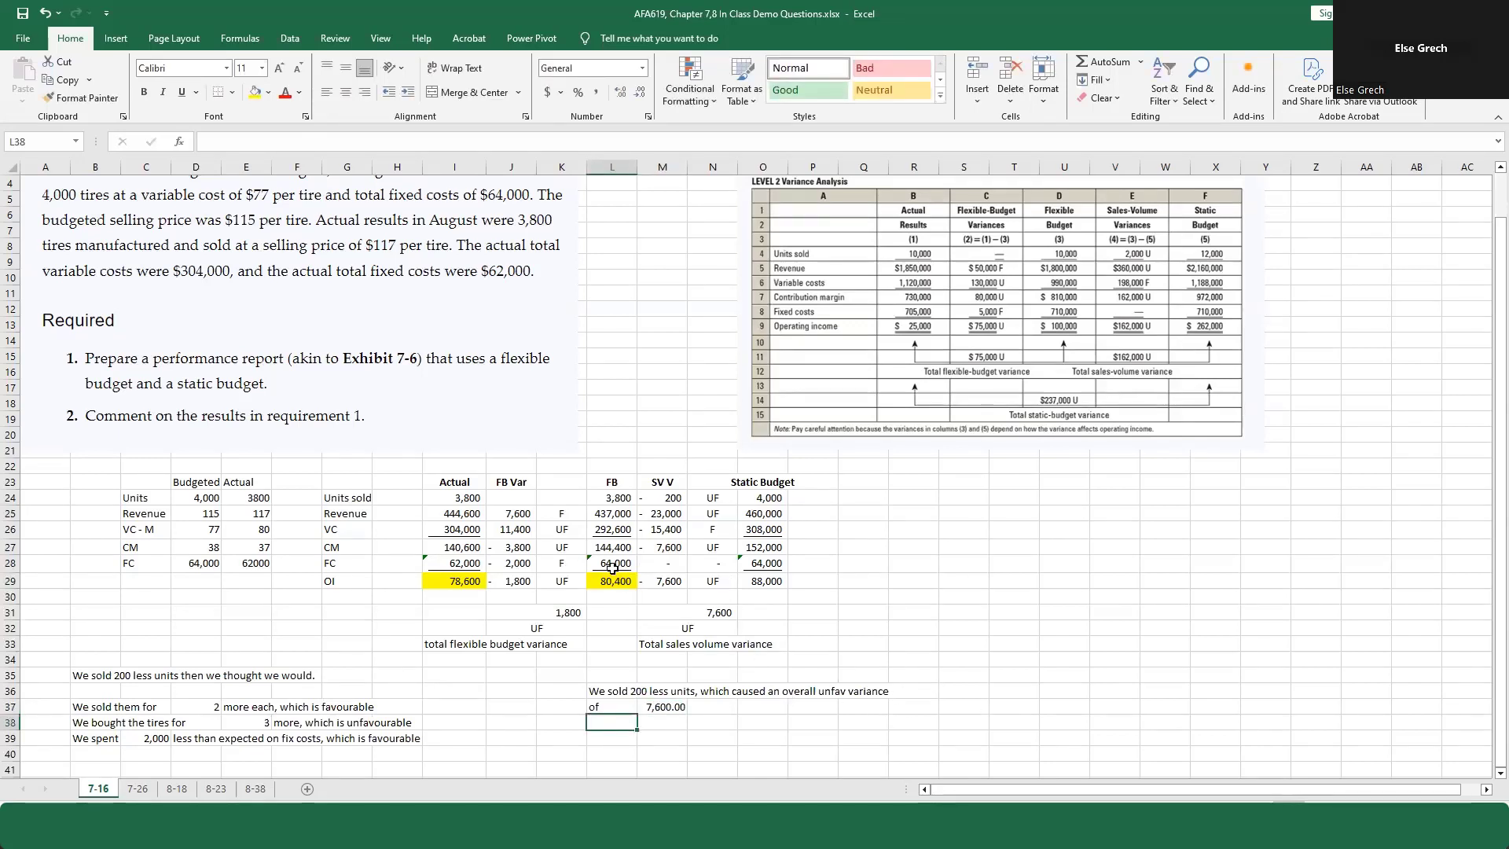
Step: Review the FC and VC rows from flexible budget to static budget, and check the formula of the OI sales-volume variance
{"action": "left_click_drag", "start_coordinate": [613, 564], "coordinate": [744, 563]}
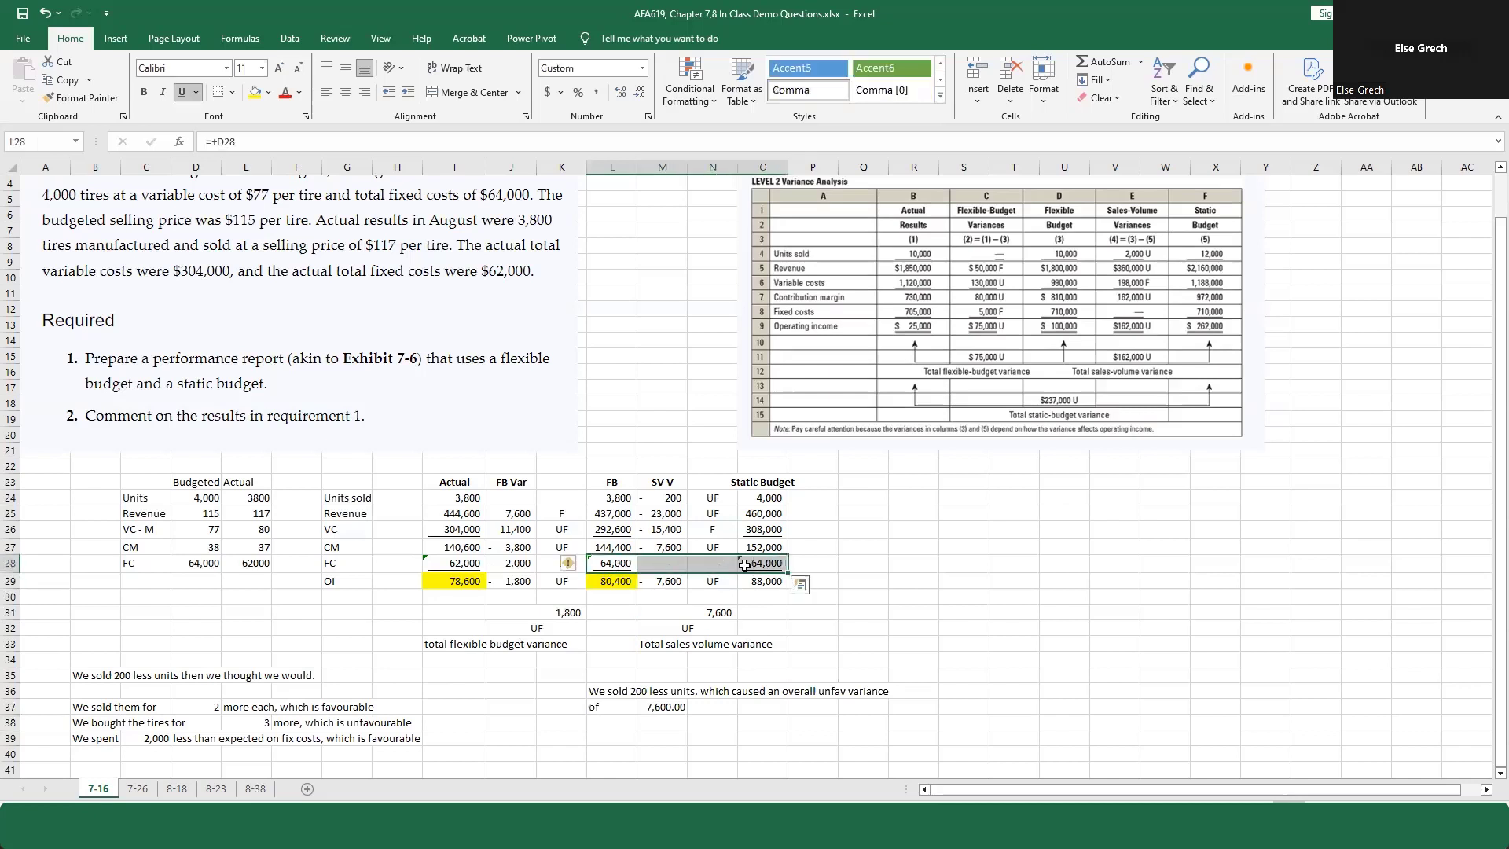
{"action": "left_click_drag", "start_coordinate": [612, 529], "coordinate": [744, 527]}
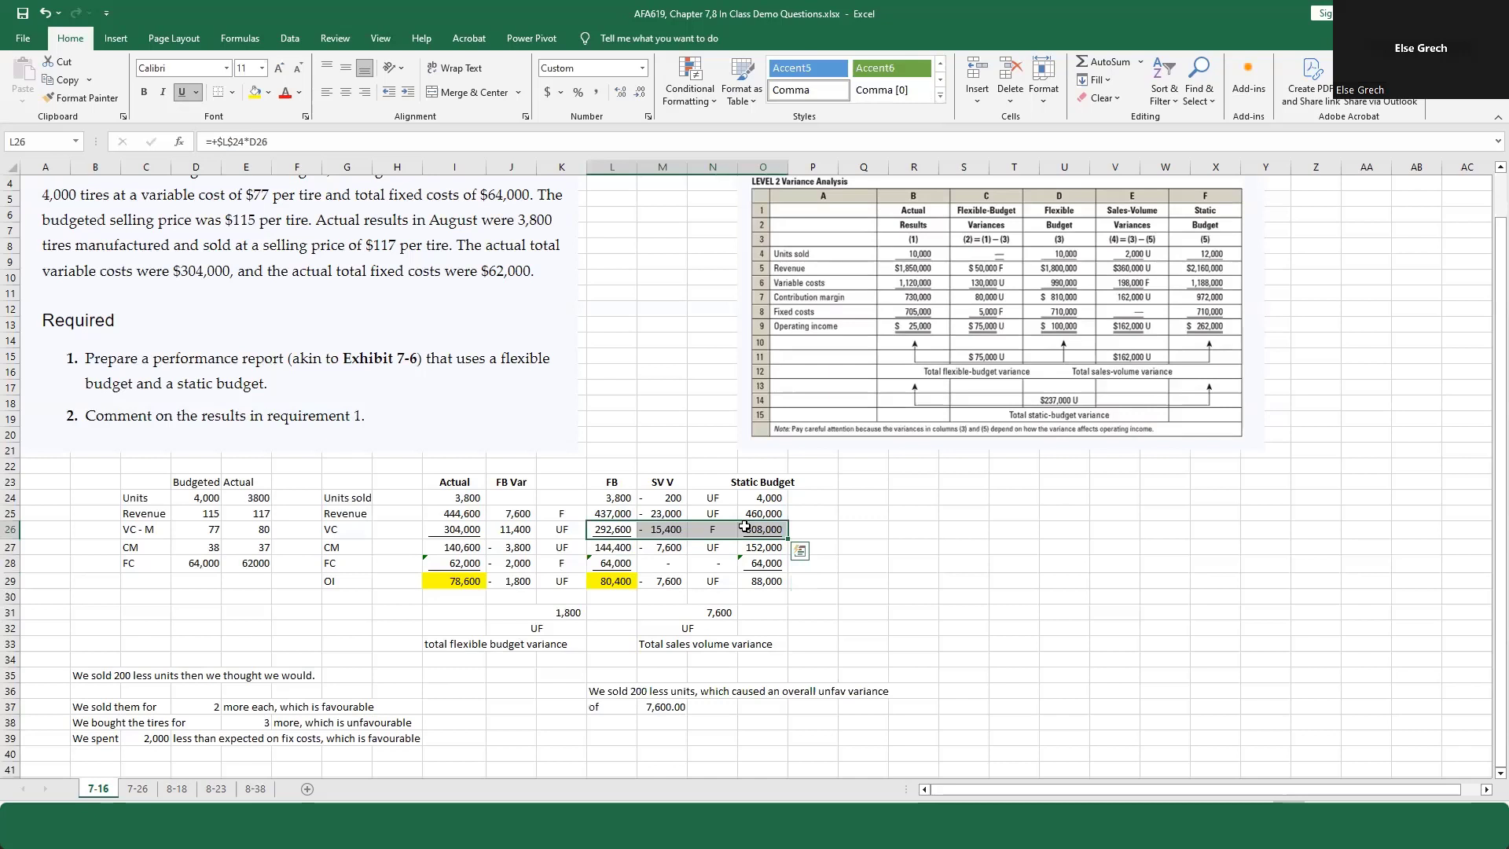
{"action": "left_click", "coordinate": [678, 583]}
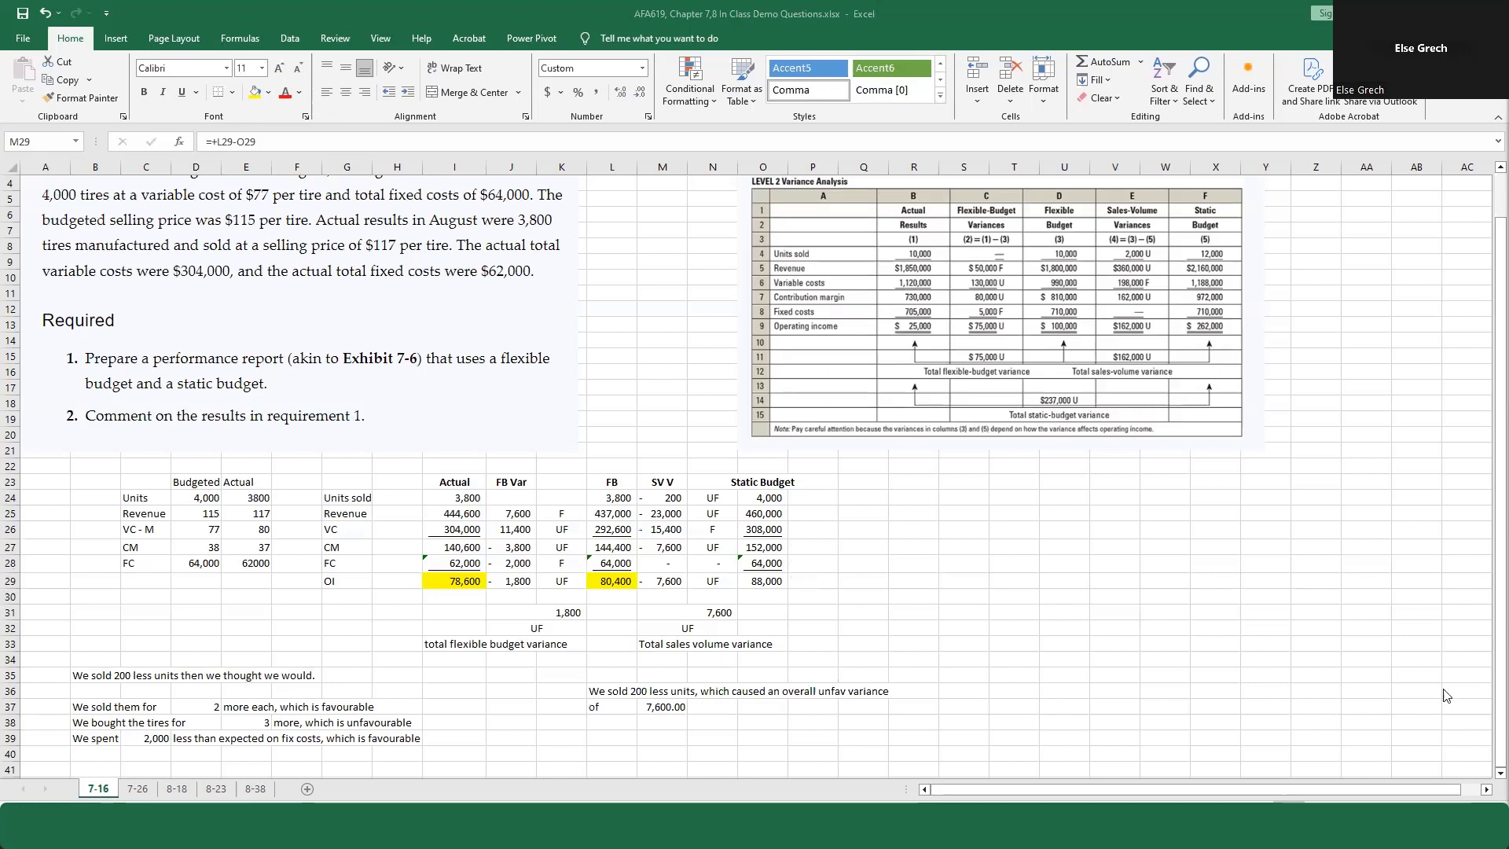
{"action": "scroll", "coordinate": [1087, 661], "scroll_direction": "up", "scroll_amount": 1}
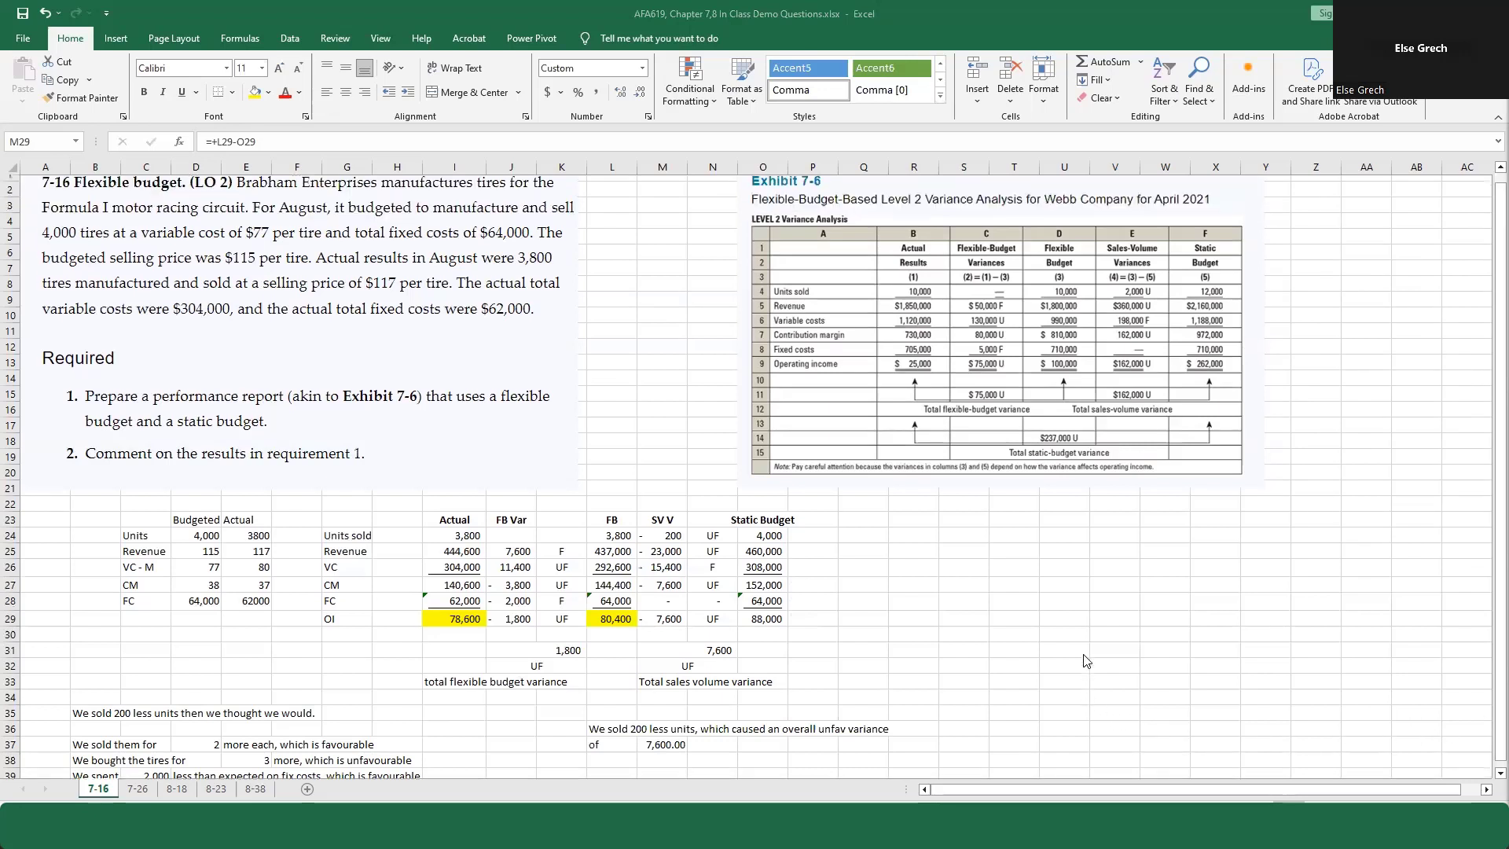